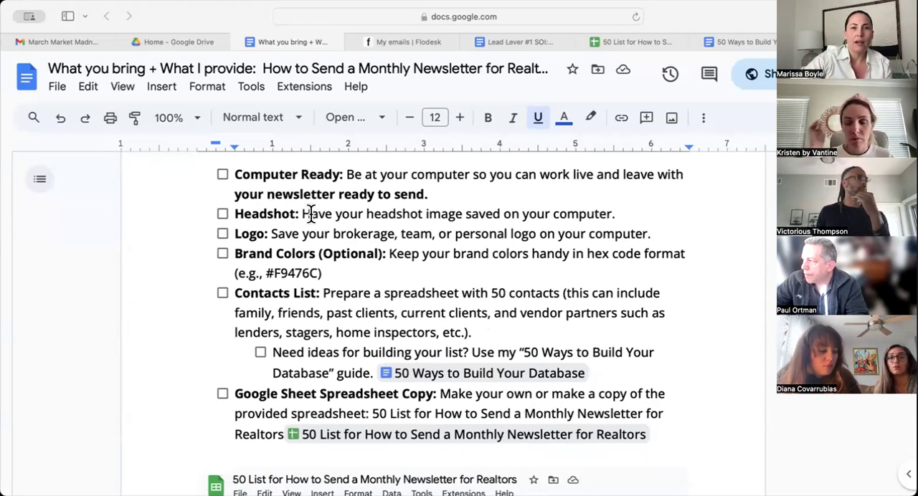
# Review the pre-session essentials checklist and check the contacts spreadsheet "50 List for How to Send a Monthly Newsletter for Realtors".
pyautogui.scroll(-1, 336, 212)
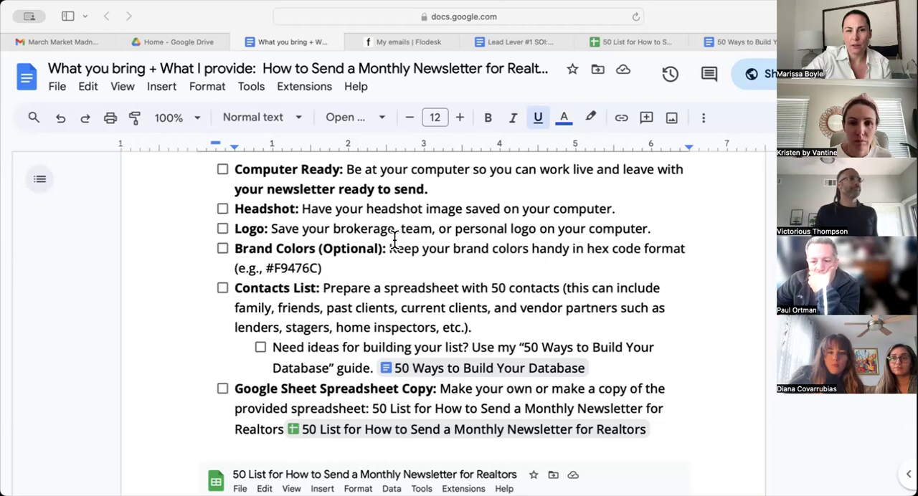
pyautogui.scroll(-1, 394, 239)
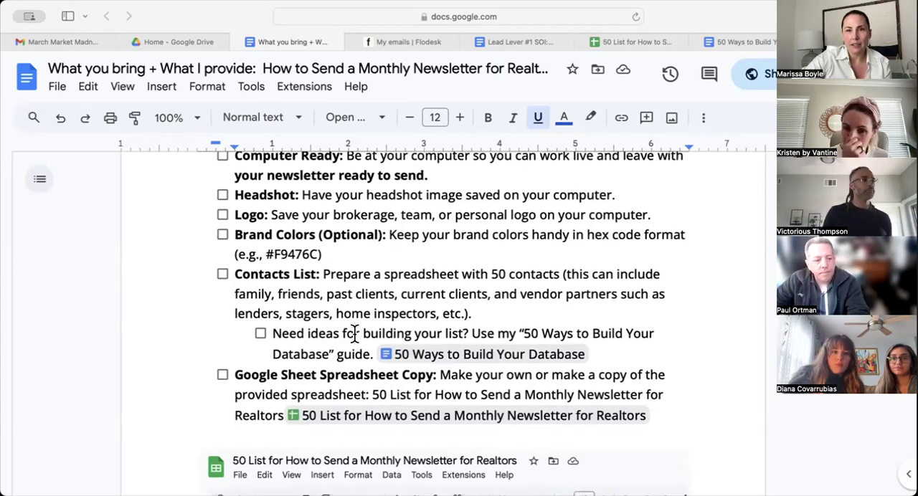
pyautogui.scroll(-1, 350, 266)
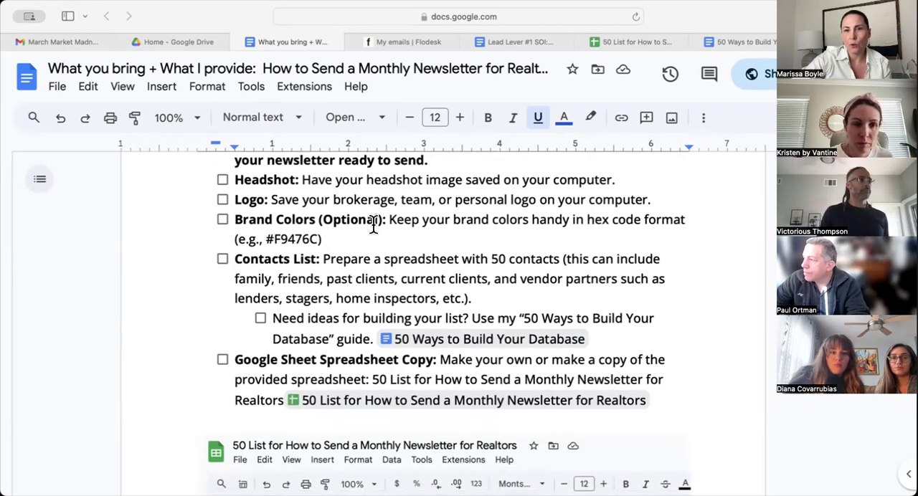
pyautogui.click(615, 41)
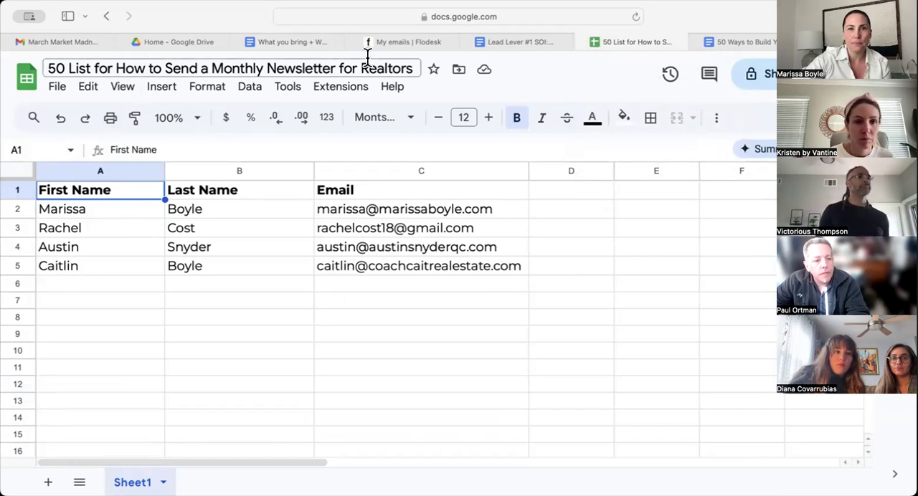
pyautogui.click(343, 41)
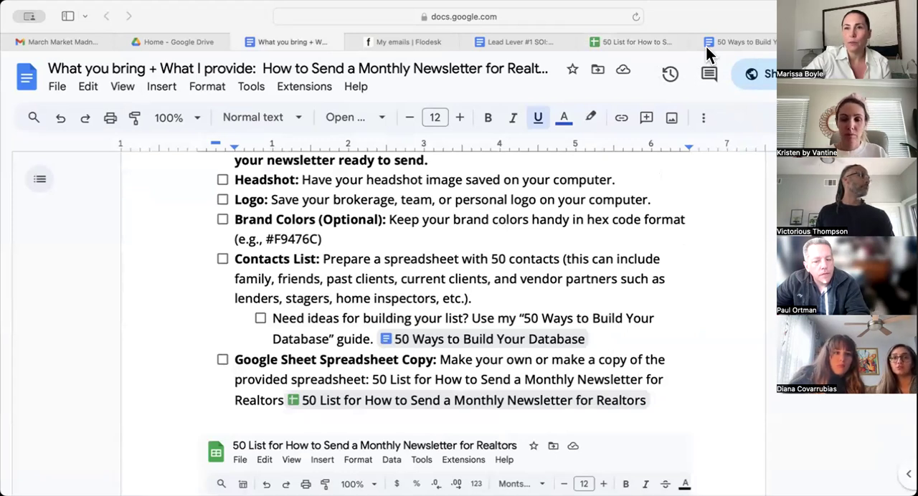
# Open the "50 Ways to Build Your Database" guide and read through its introduction, networking tips and family and friends questions.
pyautogui.click(725, 41)
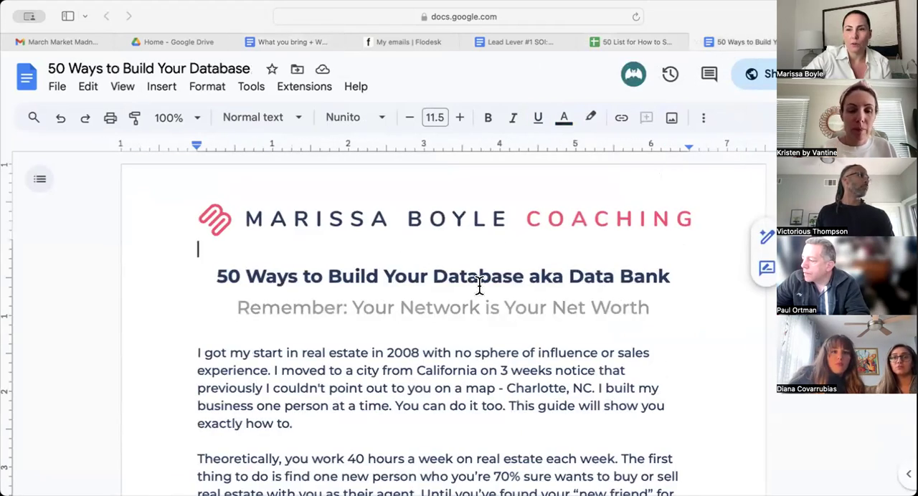
pyautogui.scroll(-3, 479, 286)
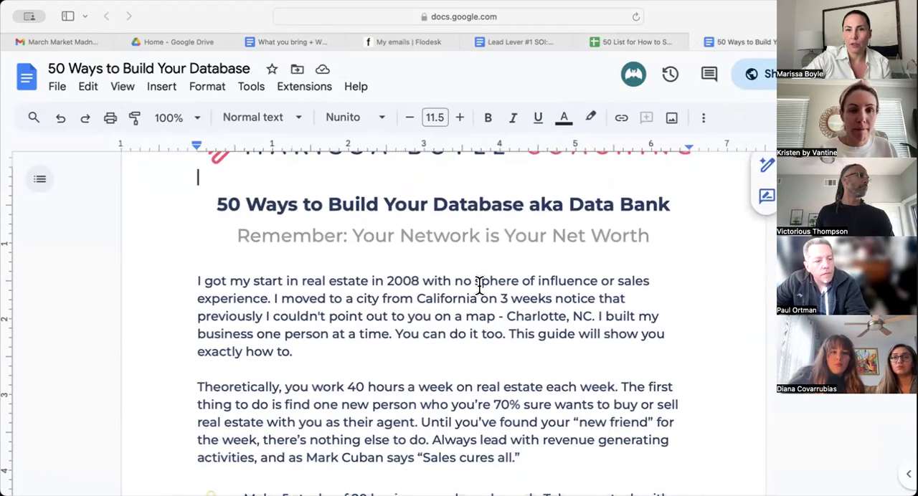
pyautogui.scroll(-10, 479, 286)
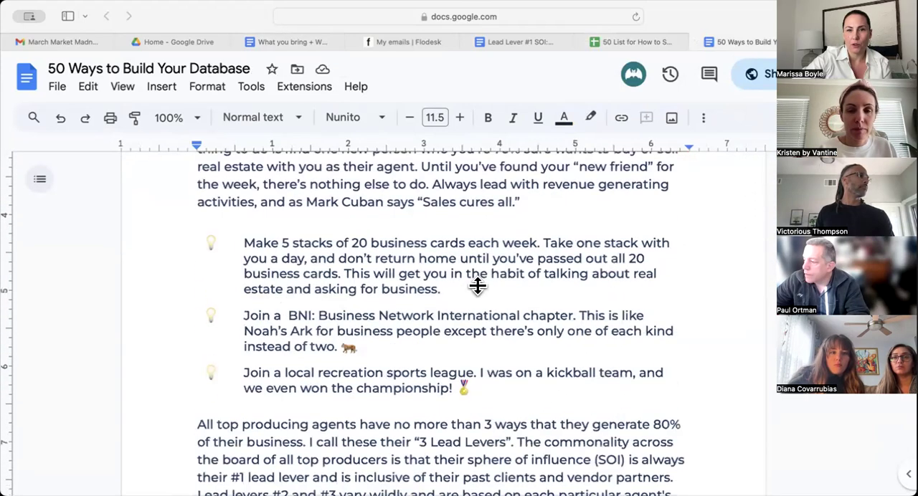
pyautogui.scroll(-10, 480, 286)
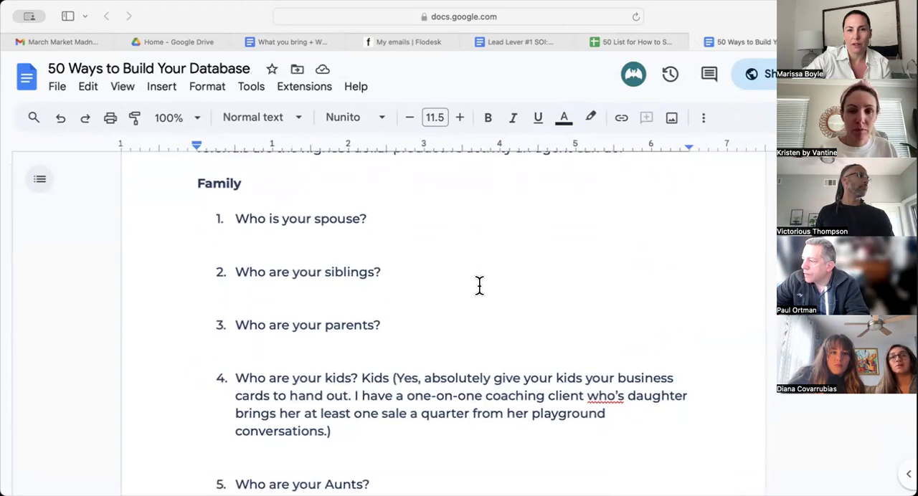
pyautogui.scroll(-10, 479, 286)
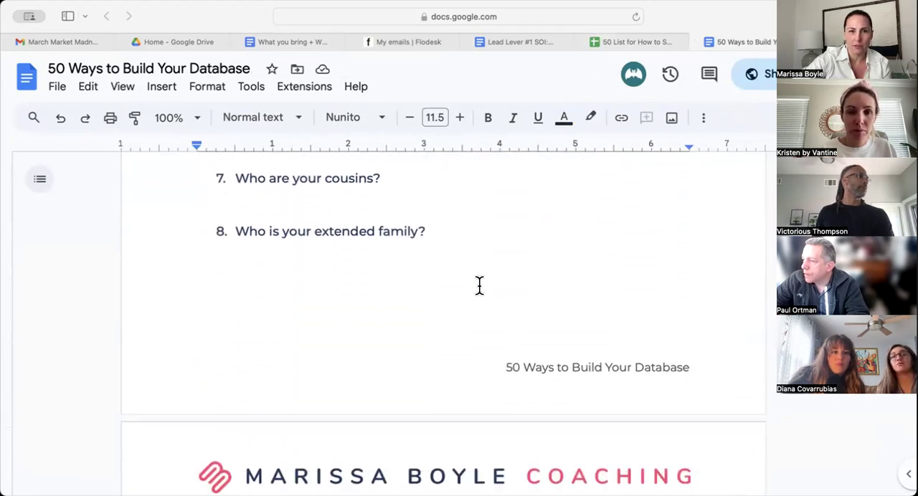
pyautogui.scroll(-10, 479, 285)
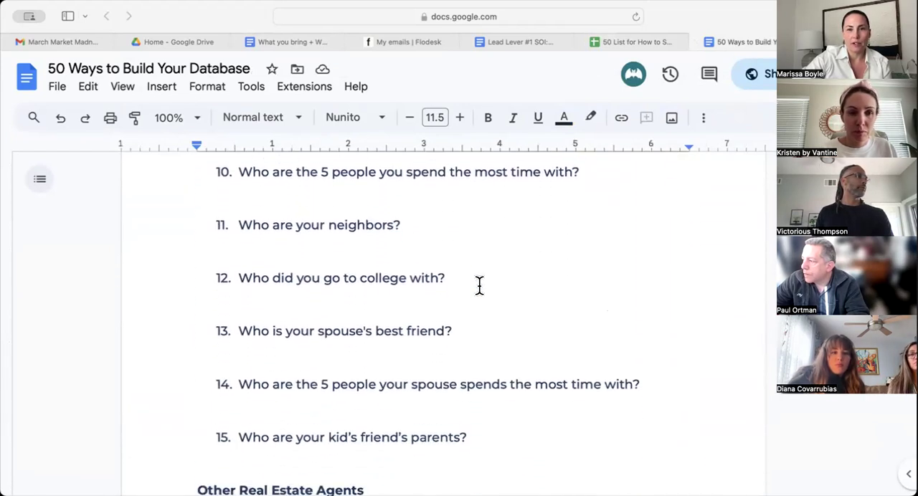
pyautogui.scroll(-10, 479, 285)
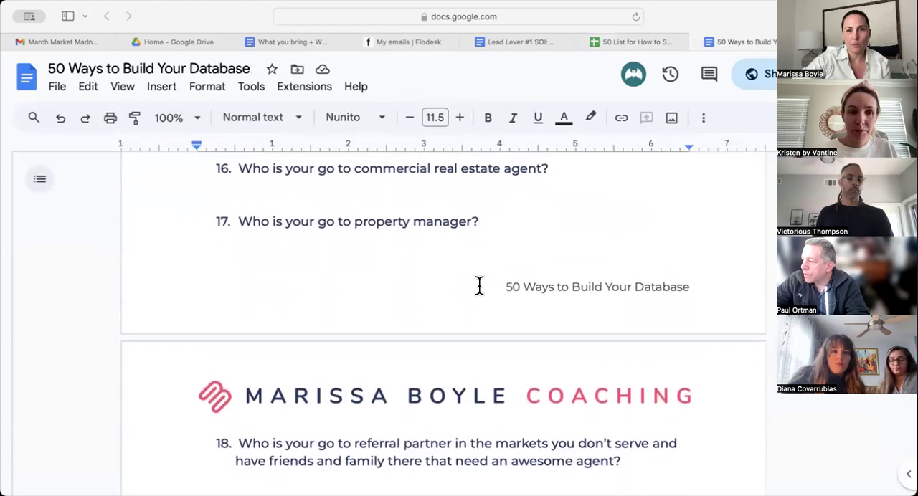
pyautogui.scroll(-5, 479, 286)
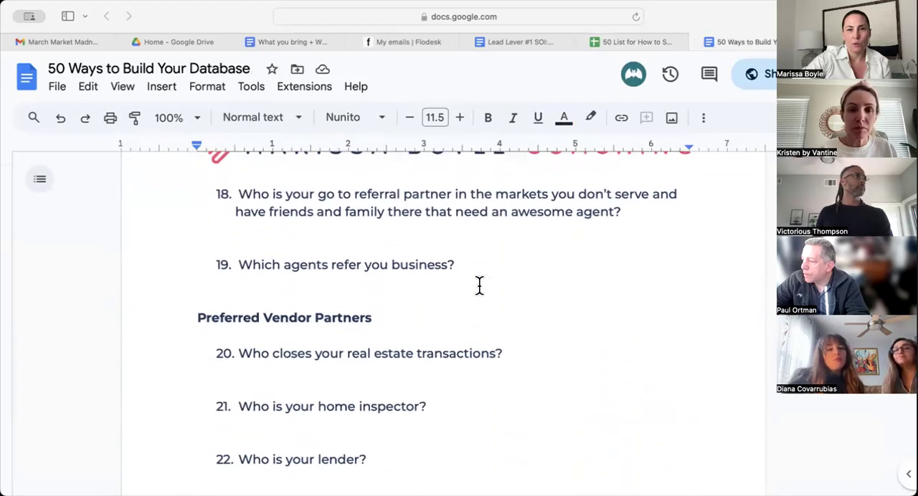
# Examine the guide's agent referral, Preferred Vendor Partners and Past Co-Workers questions, then return to the beginning of the guide.
pyautogui.scroll(-1, 479, 285)
pyautogui.moveTo(467, 221); pyautogui.dragTo(163, 213)
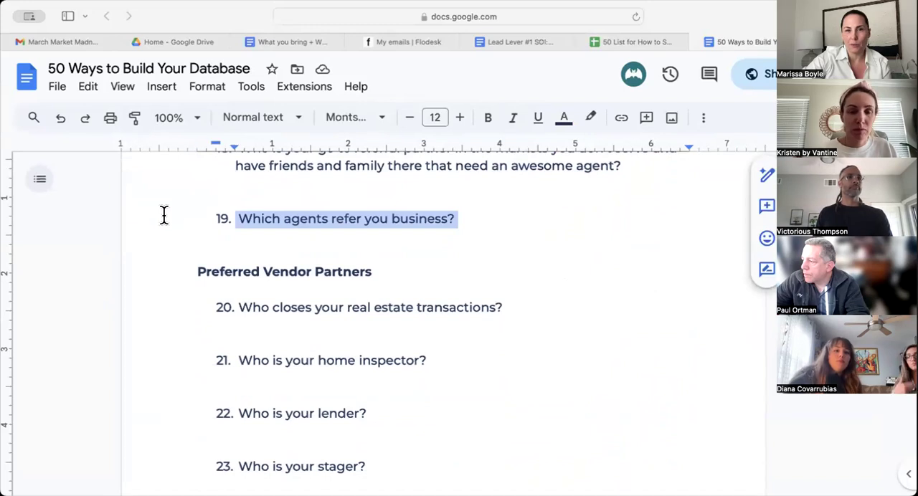
pyautogui.click(502, 222)
pyautogui.scroll(-3, 463, 240)
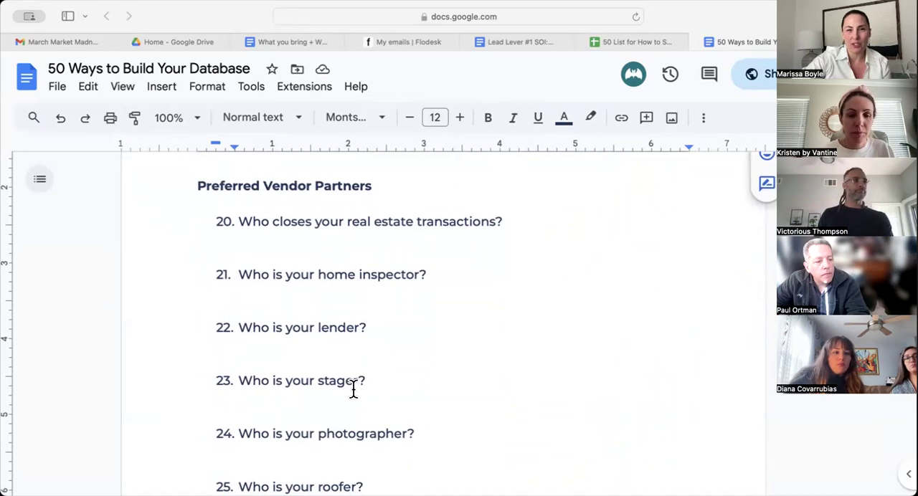
pyautogui.scroll(-4, 354, 387)
pyautogui.scroll(-20, 354, 389)
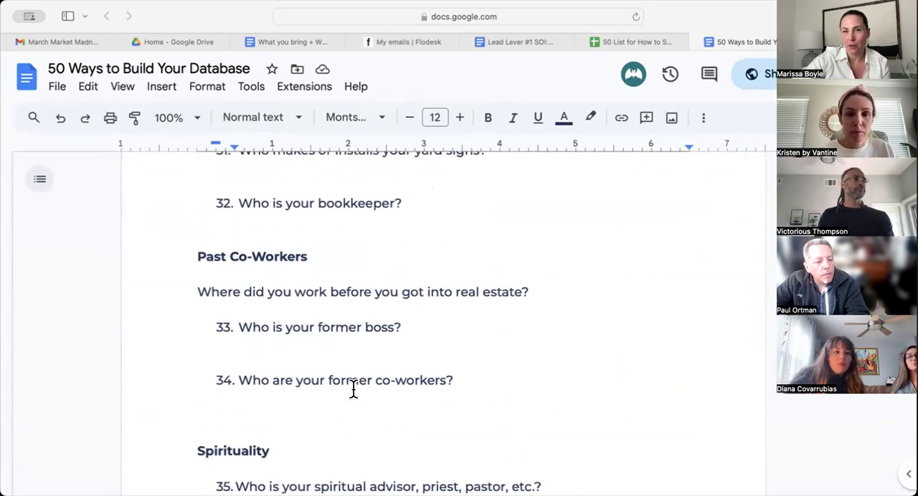
pyautogui.scroll(20, 353, 390)
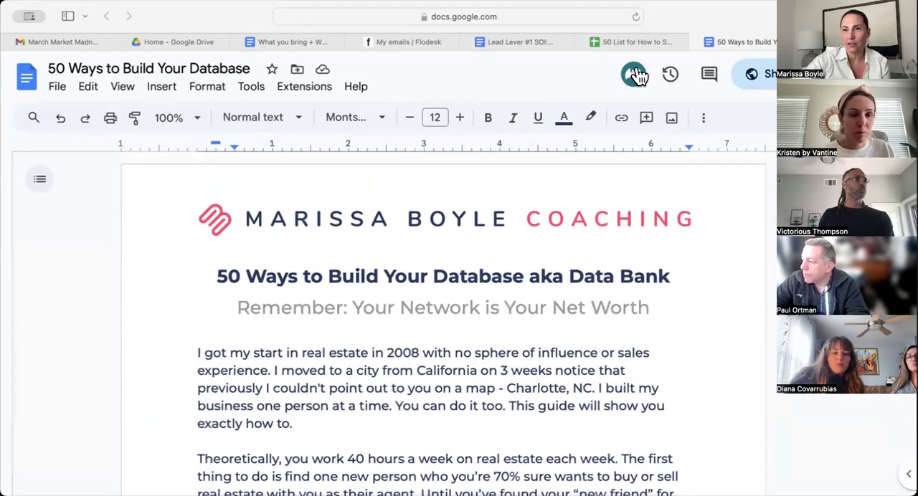
pyautogui.scroll(-3, 515, 327)
pyautogui.scroll(3, 486, 412)
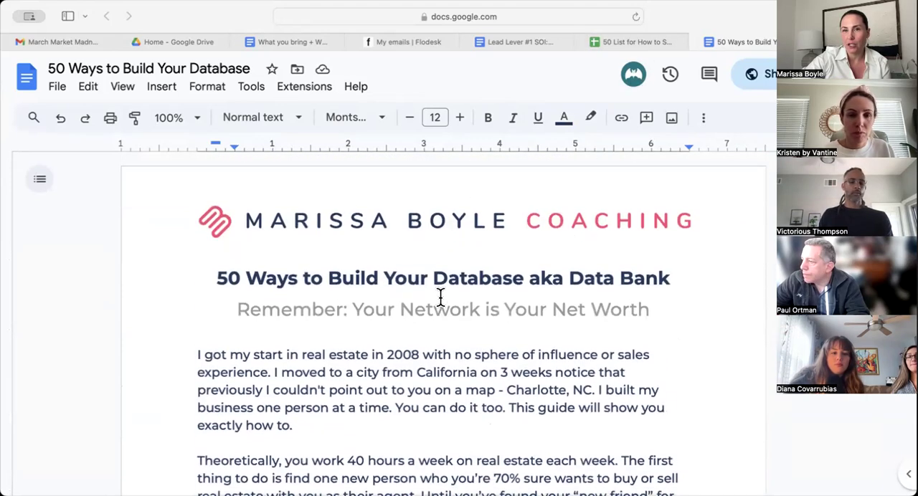
# Compare the 50-contact spreadsheet's name and email columns with the sample in the "What you bring + What I provide" document.
pyautogui.click(311, 41)
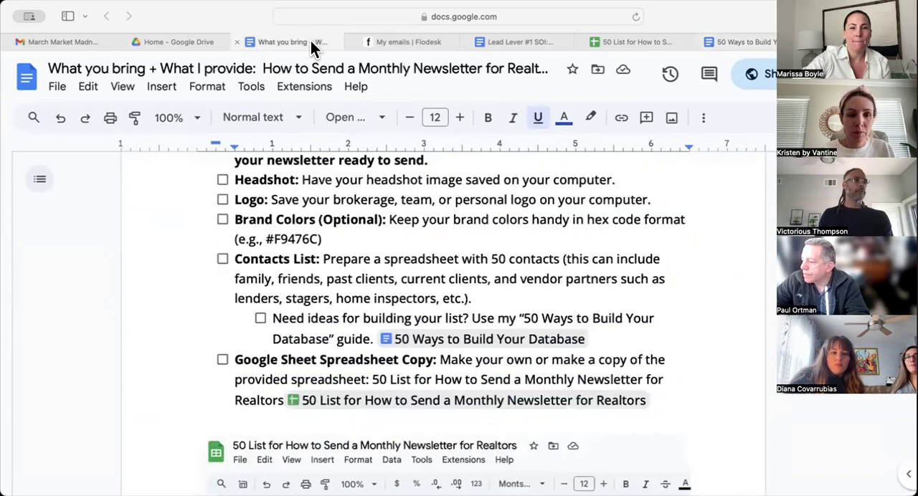
pyautogui.click(602, 42)
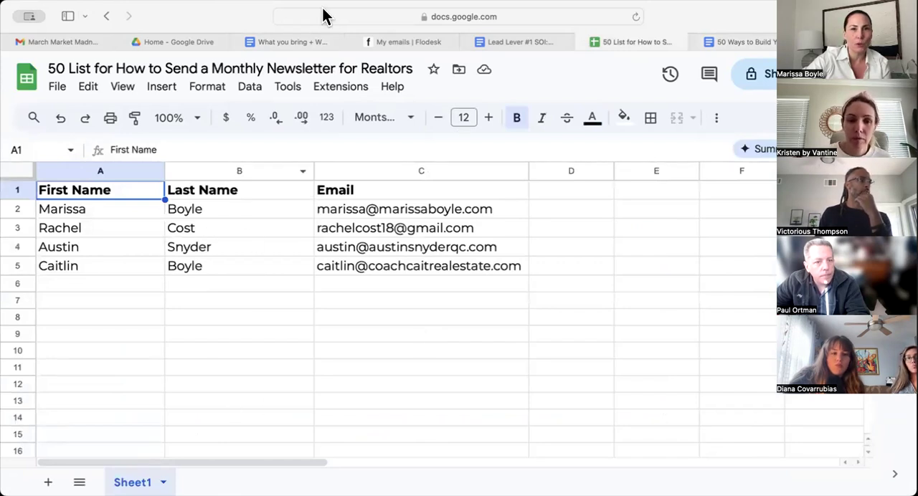
pyautogui.click(297, 42)
pyautogui.scroll(-5, 318, 230)
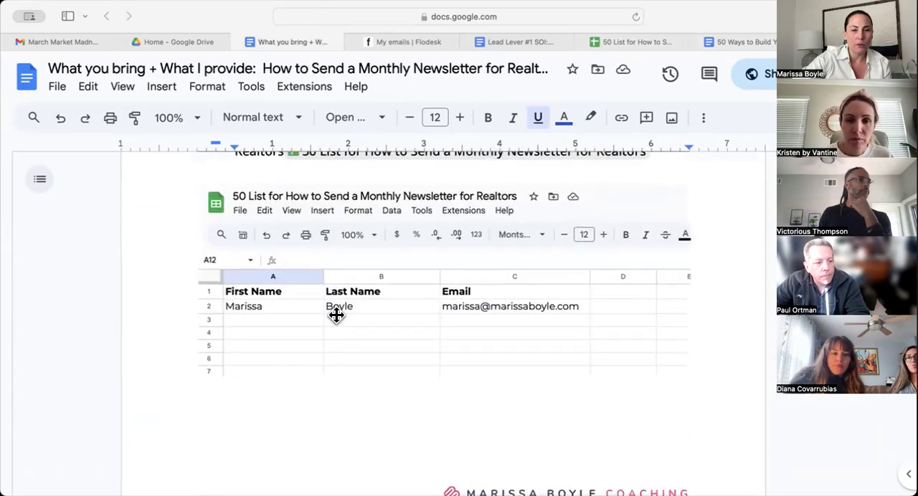
pyautogui.scroll(10, 336, 316)
pyautogui.scroll(2, 335, 316)
pyautogui.scroll(-10, 335, 267)
pyautogui.scroll(10, 335, 324)
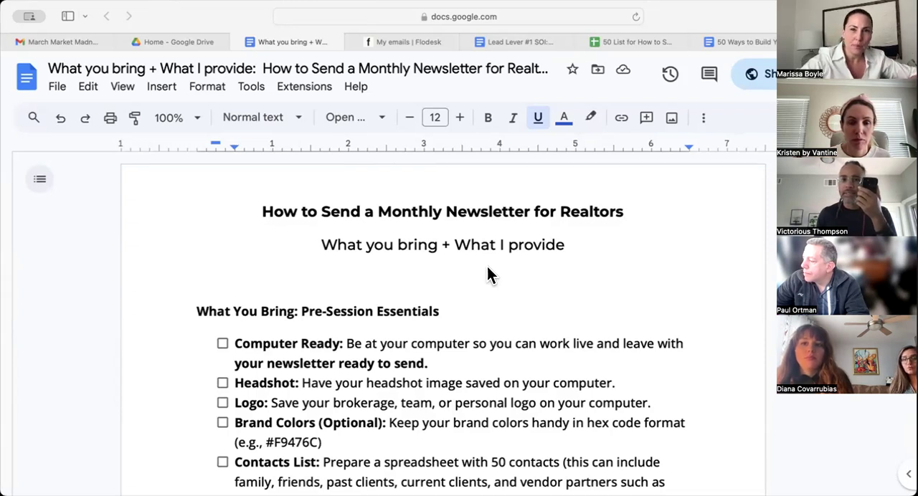
# Review the checklist again, highlight the Flodesk free-trial link in the Lead Lever #1 SOI document, and view the Flodesk emails page.
pyautogui.scroll(-2, 446, 312)
pyautogui.scroll(-4, 446, 313)
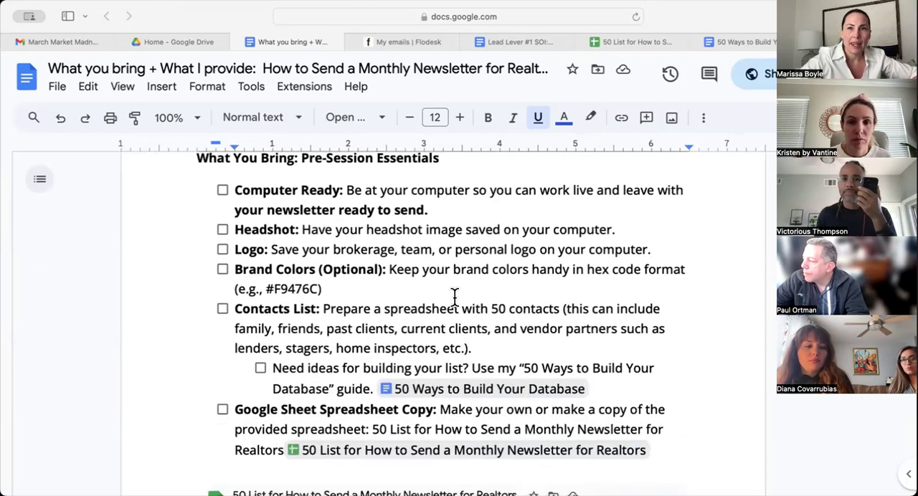
pyautogui.click(539, 40)
pyautogui.moveTo(504, 309); pyautogui.dragTo(232, 311)
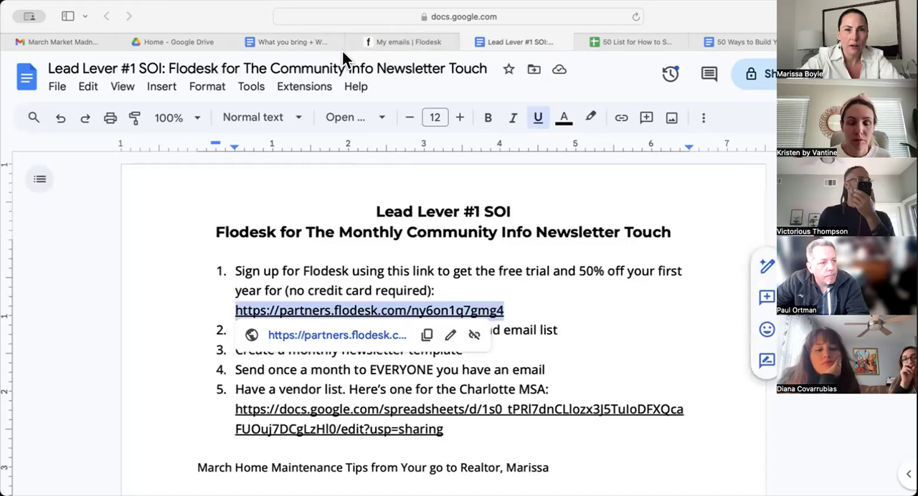
pyautogui.click(465, 246)
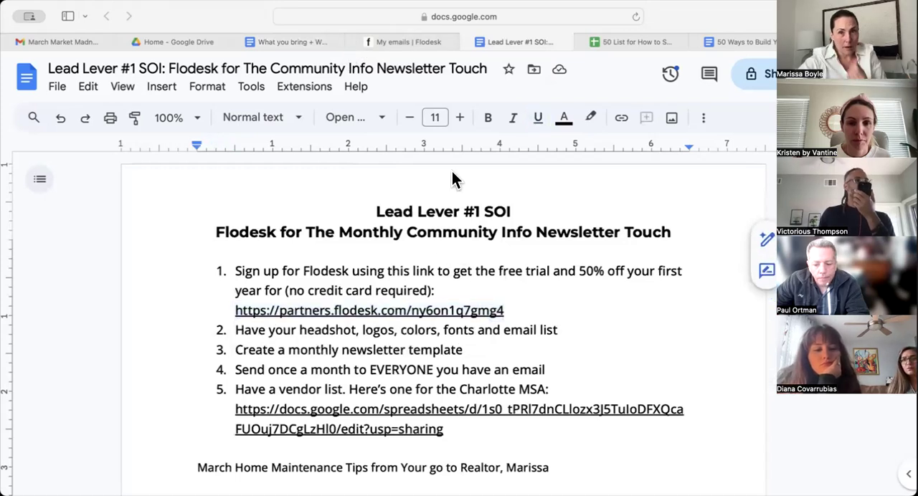
pyautogui.click(411, 42)
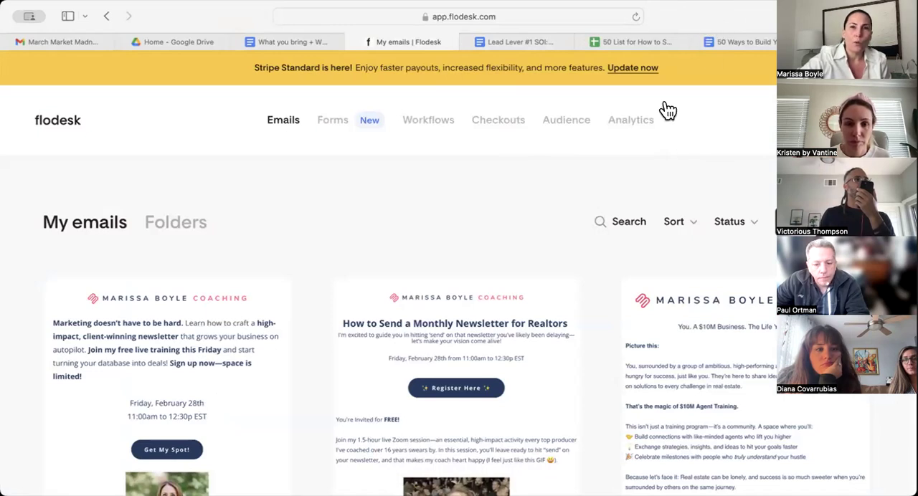
# Highlight the March Home Maintenance Tips newsletter text in the Lead Lever #1 SOI document and view the document at 90% zoom.
pyautogui.click(475, 43)
pyautogui.scroll(-6, 440, 333)
pyautogui.scroll(2, 437, 334)
pyautogui.moveTo(162, 175); pyautogui.dragTo(370, 468)
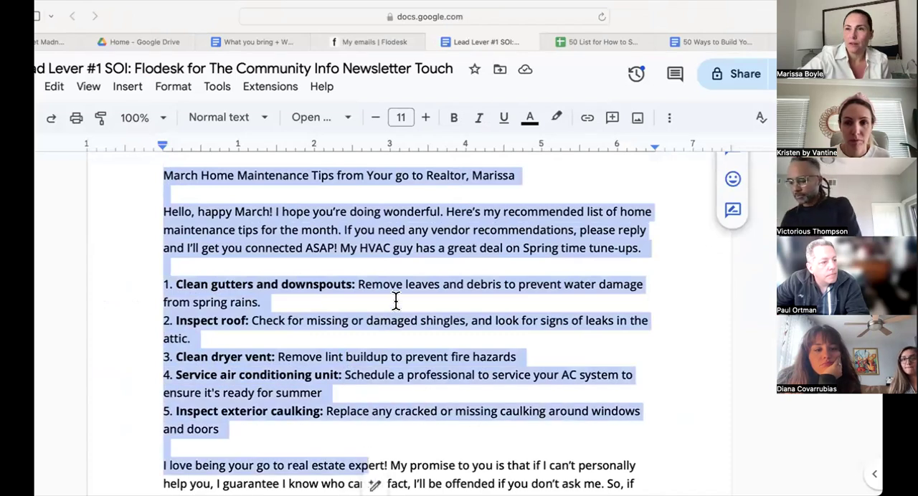
pyautogui.click(396, 301)
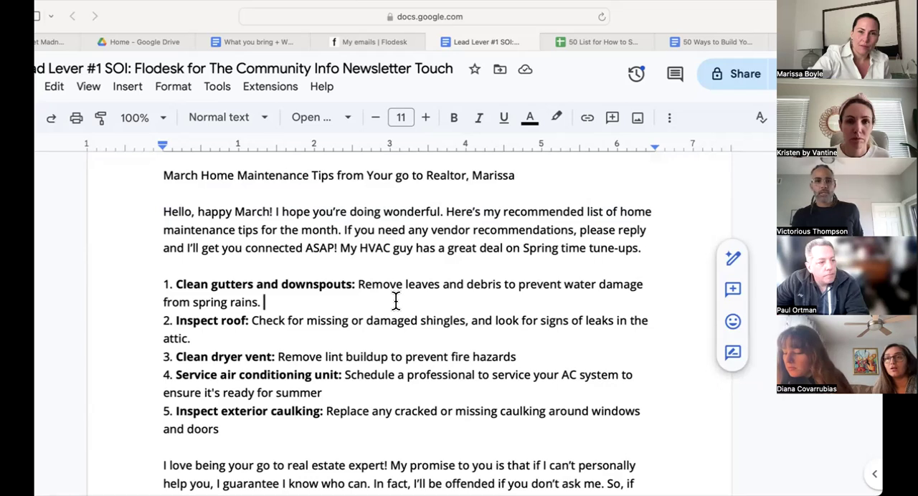
pyautogui.press('super+minus')
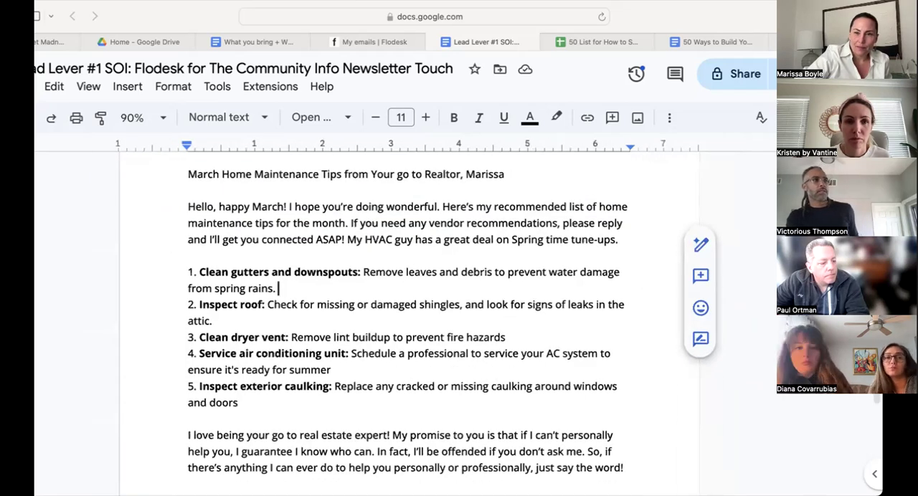
pyautogui.hotkey('ctrl', 'Right')
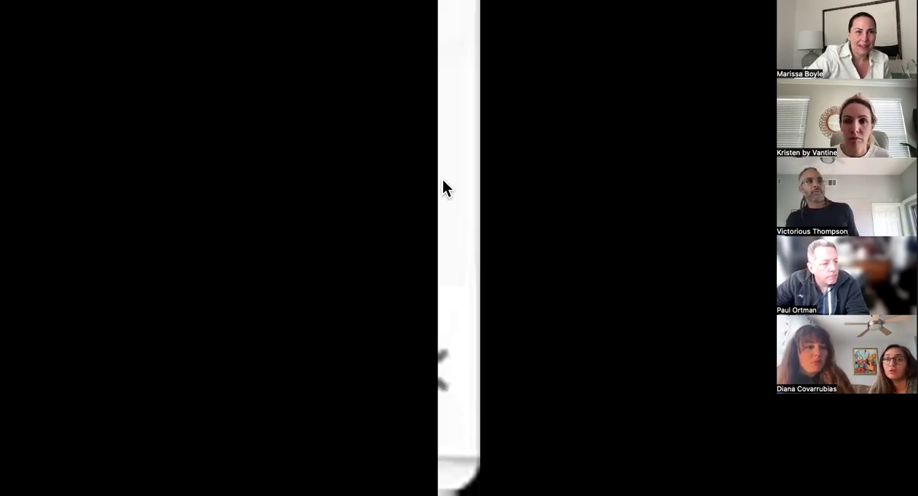
pyautogui.hotkey('ctrl', 'Left')
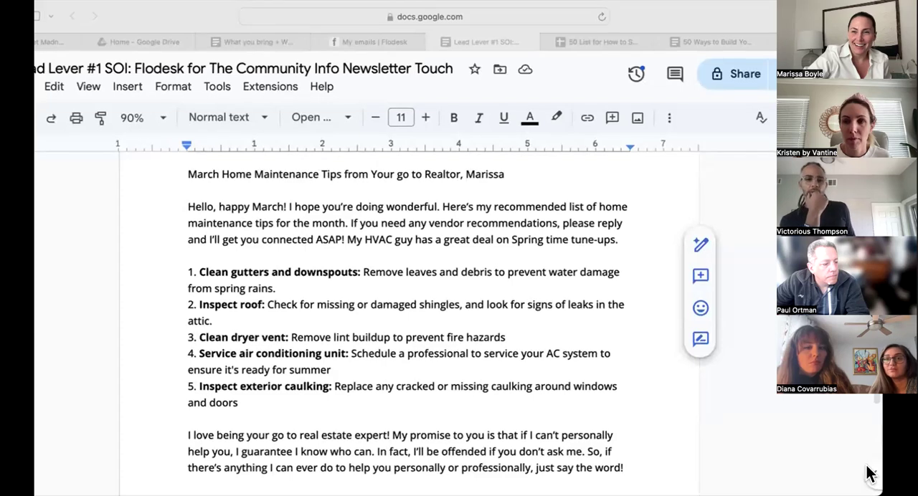
pyautogui.scroll(-1, 589, 402)
pyautogui.scroll(1, 588, 401)
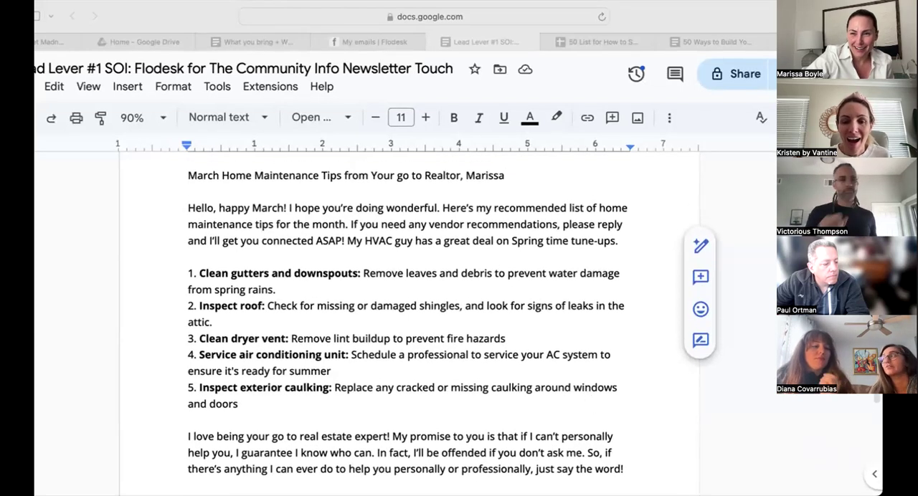
pyautogui.click(279, 290)
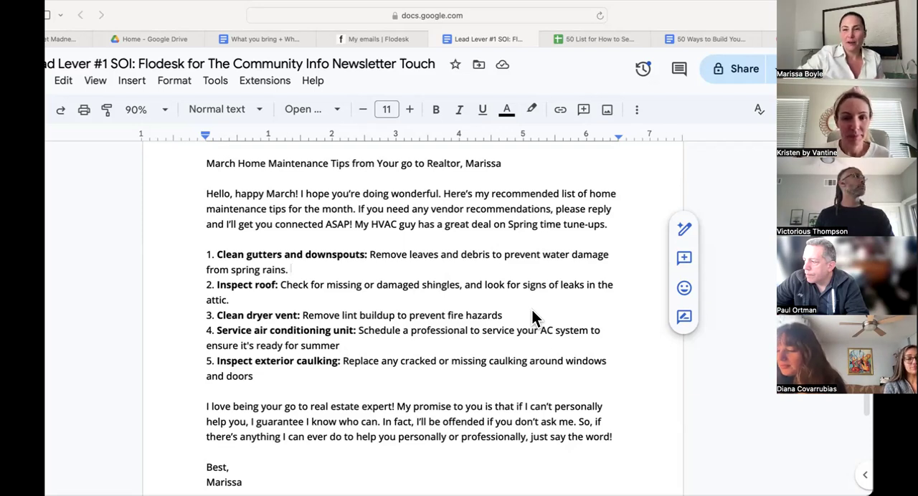
pyautogui.click(865, 412)
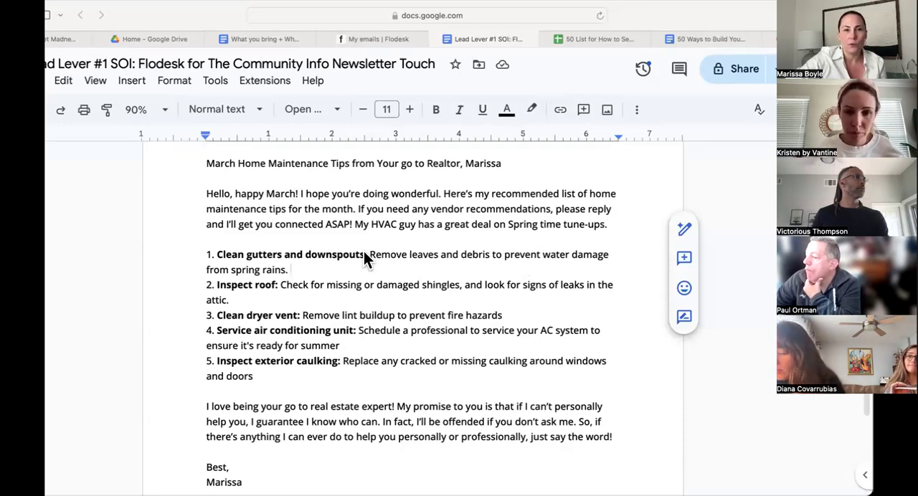
# Highlight the Charlotte MSA vendor list link in the Lead Lever #1 SOI document and open the linked Preferred Vendors spreadsheet.
pyautogui.scroll(5, 366, 258)
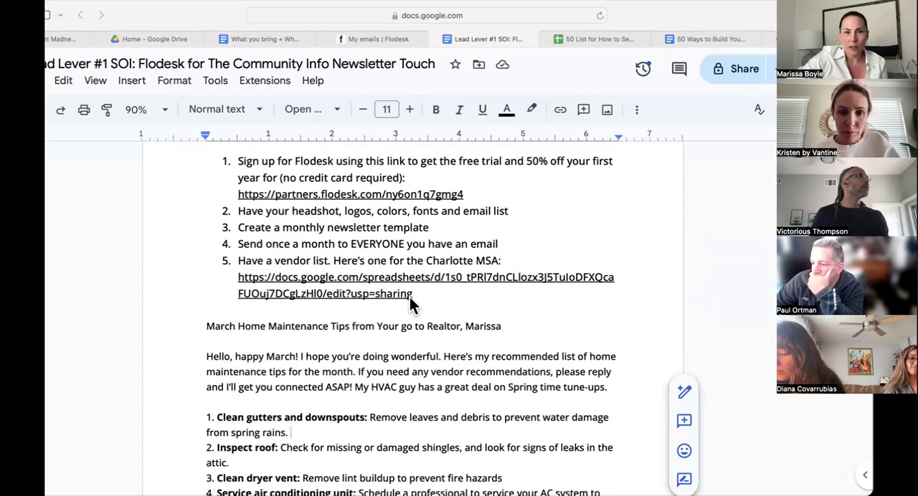
pyautogui.moveTo(415, 294); pyautogui.dragTo(223, 282)
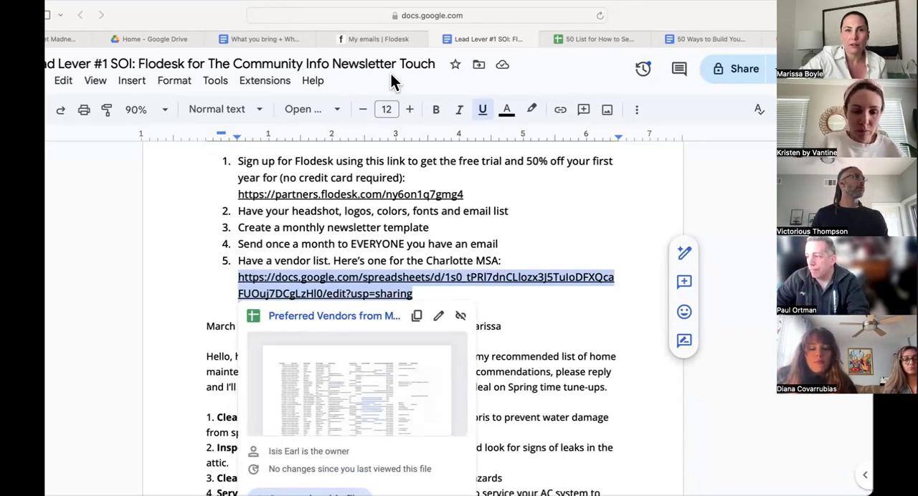
pyautogui.click(367, 261)
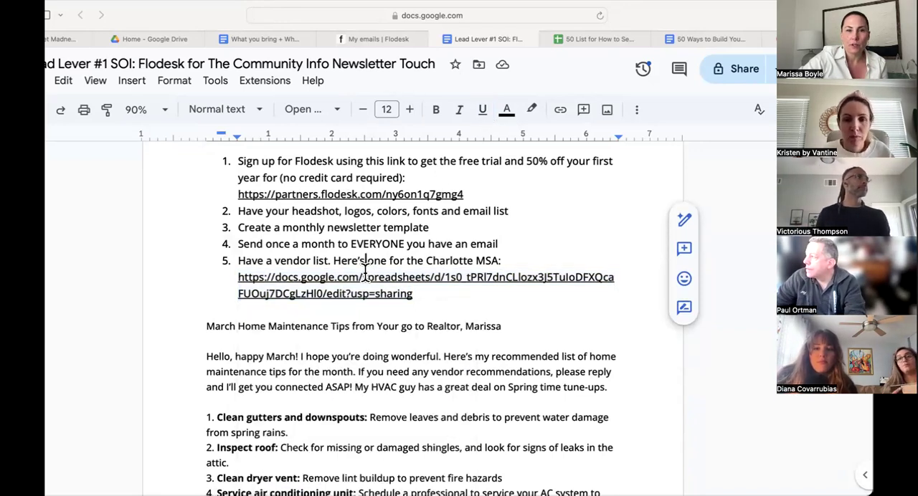
pyautogui.click(355, 315)
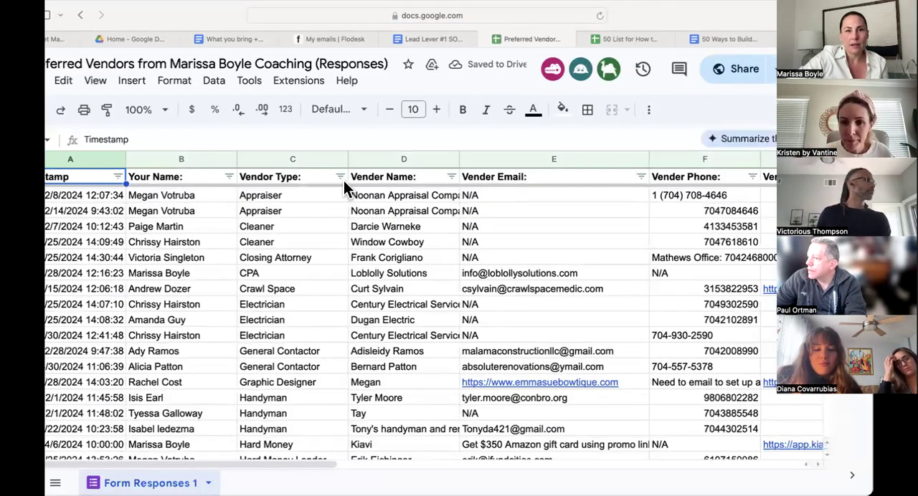
# Browse the vendor list by its Vendor Type column and close the Preferred Vendors spreadsheet.
pyautogui.click(340, 177)
pyautogui.click(307, 199)
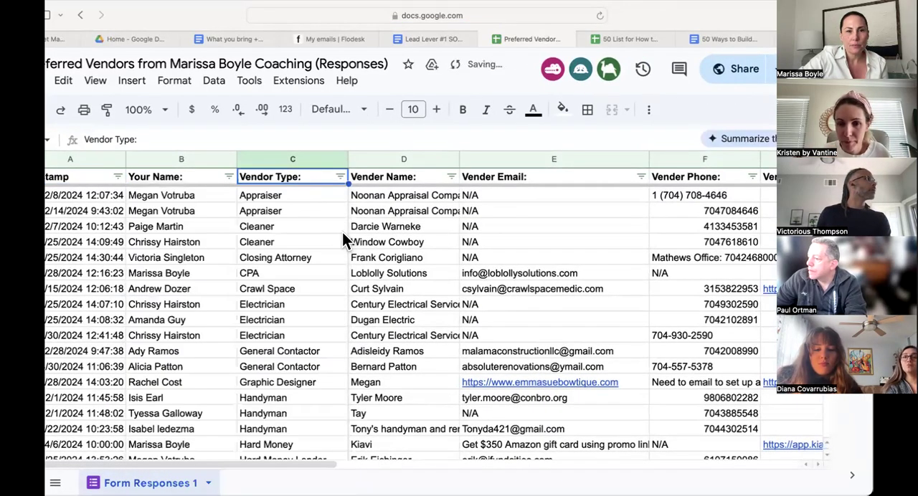
pyautogui.scroll(-10, 317, 295)
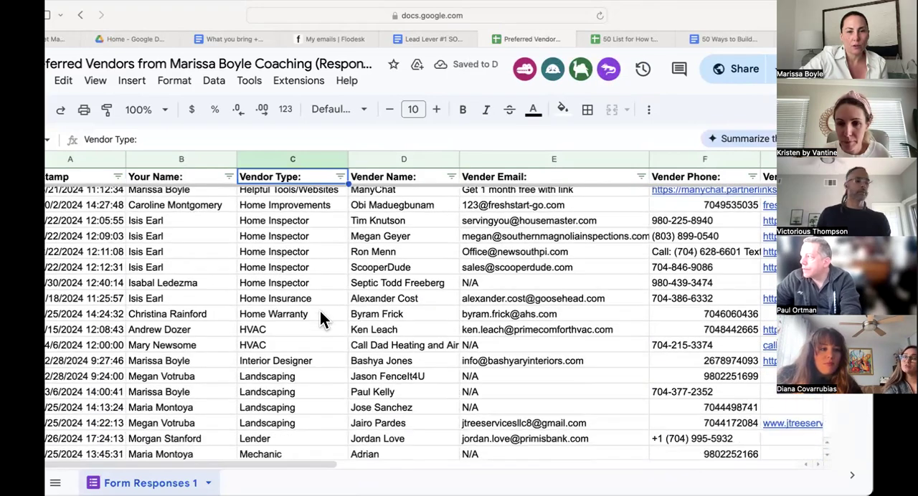
pyautogui.scroll(-10, 321, 315)
pyautogui.scroll(8, 321, 316)
pyautogui.scroll(10, 320, 311)
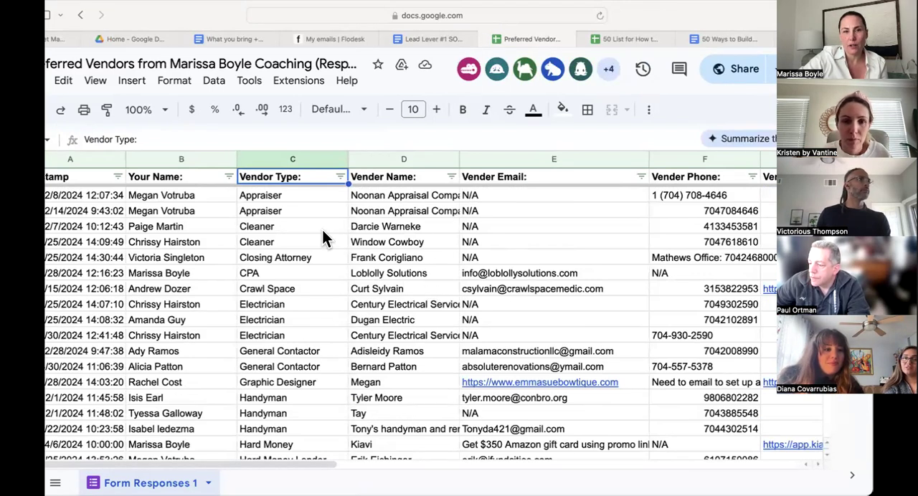
pyautogui.click(485, 40)
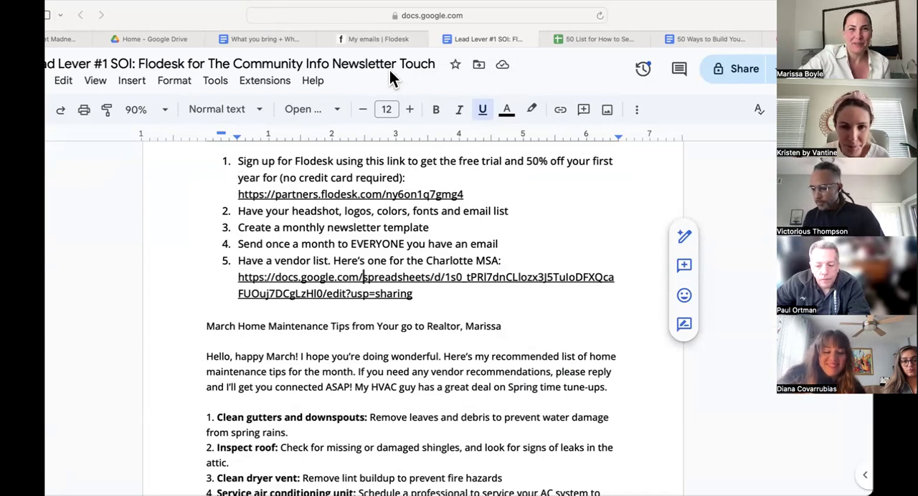
# Review the March Home Maintenance Tips newsletter text below the vendor list link in the Lead Lever #1 SOI document.
pyautogui.scroll(-1, 454, 244)
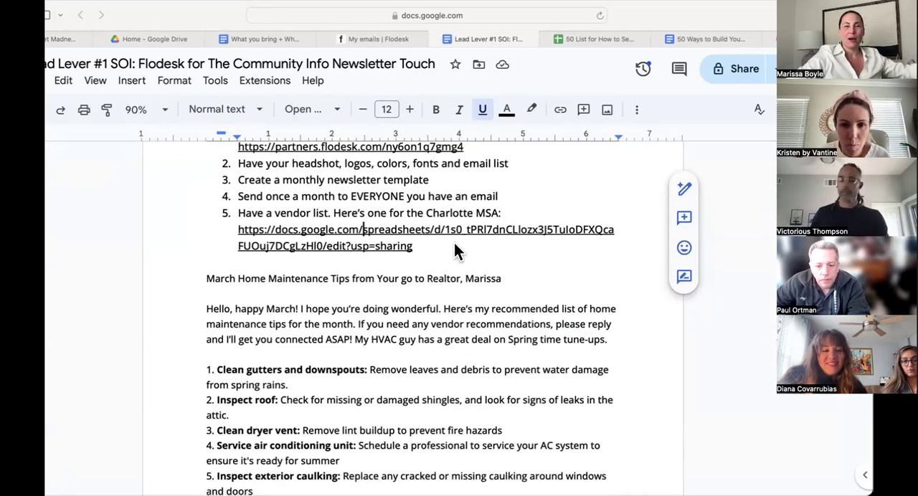
pyautogui.scroll(-1, 454, 242)
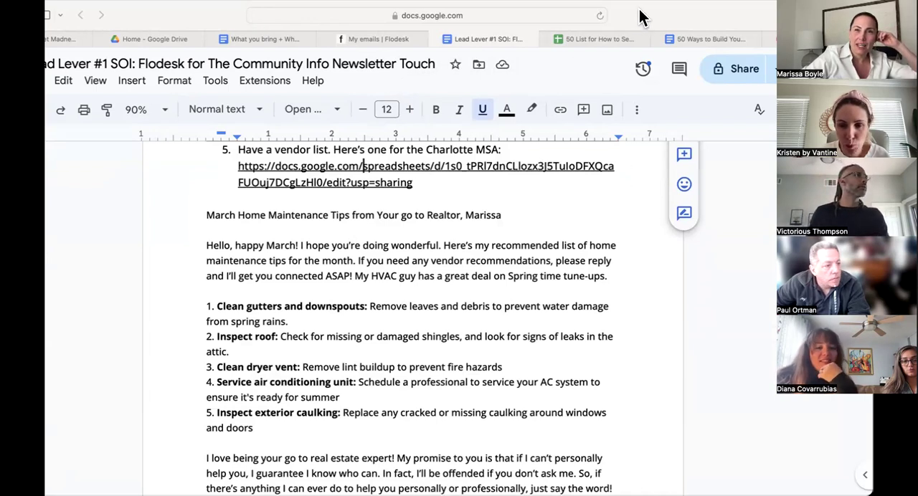
pyautogui.click(335, 270)
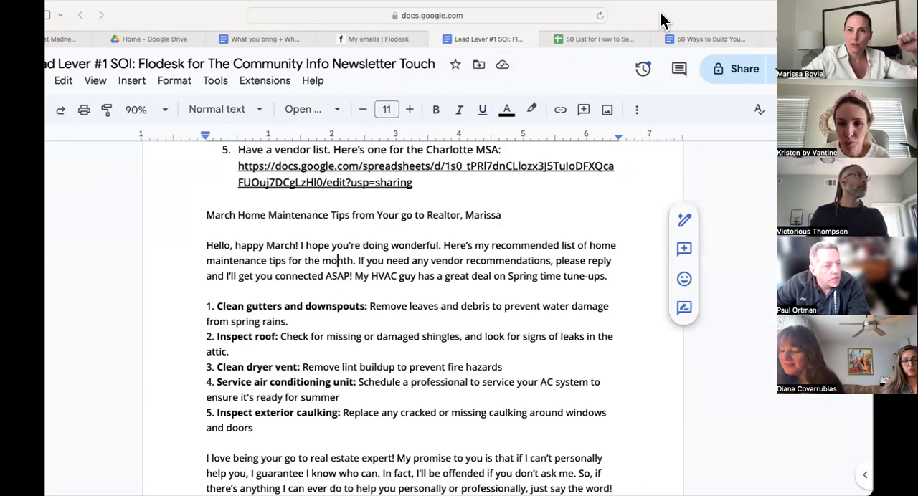
# Compare the Flodesk emails page with the "What You Bring" checklist and the March newsletter text, ending on the Flodesk emails page.
pyautogui.click(399, 38)
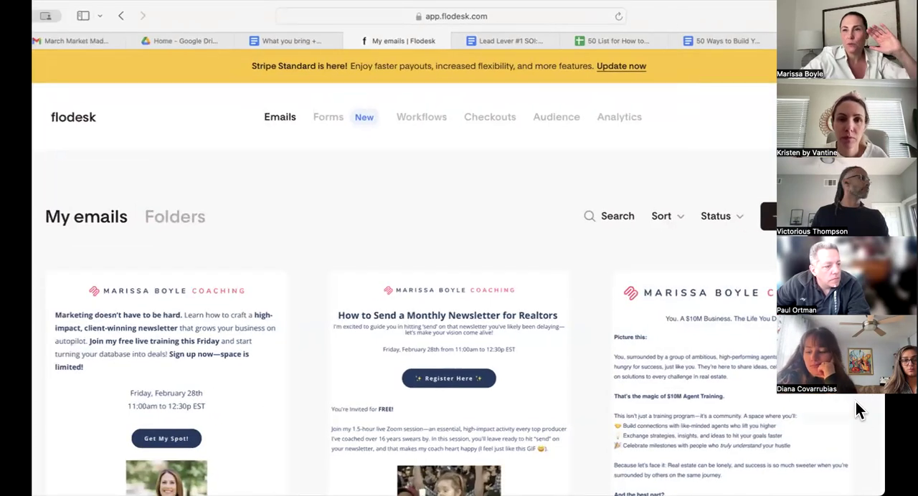
pyautogui.moveTo(884, 494); pyautogui.dragTo(853, 495)
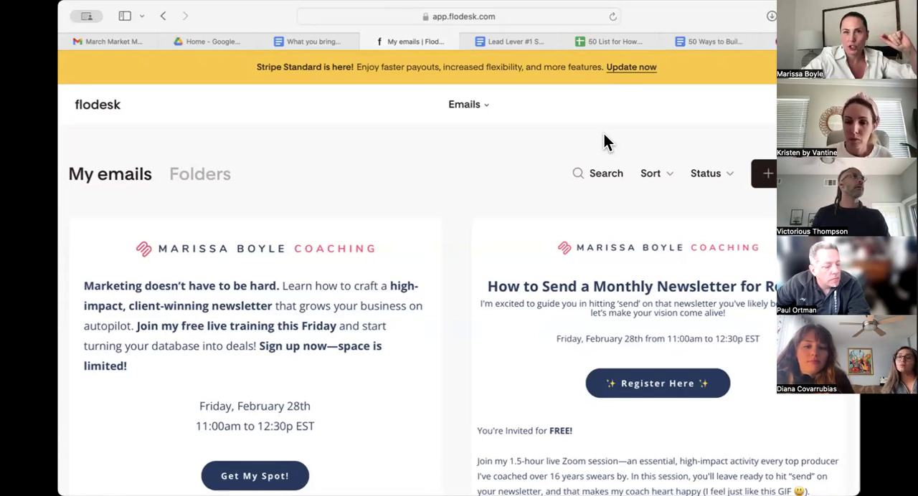
pyautogui.click(338, 40)
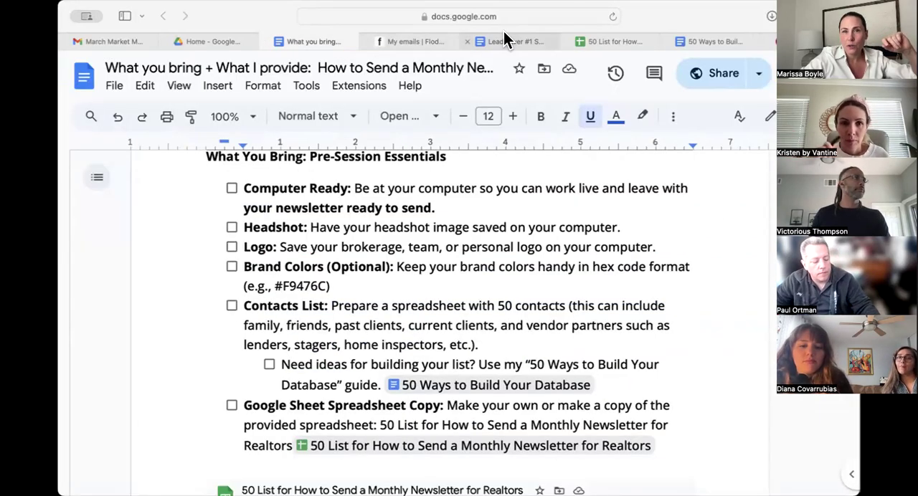
pyautogui.click(505, 37)
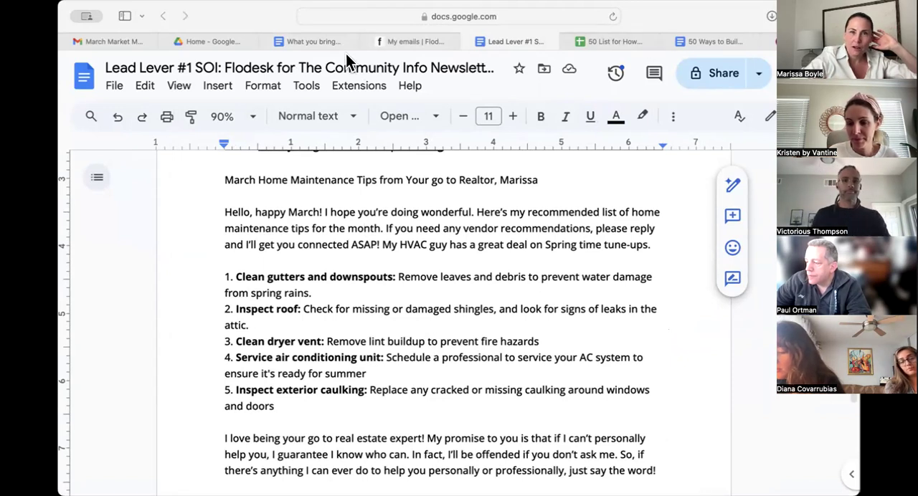
pyautogui.click(397, 40)
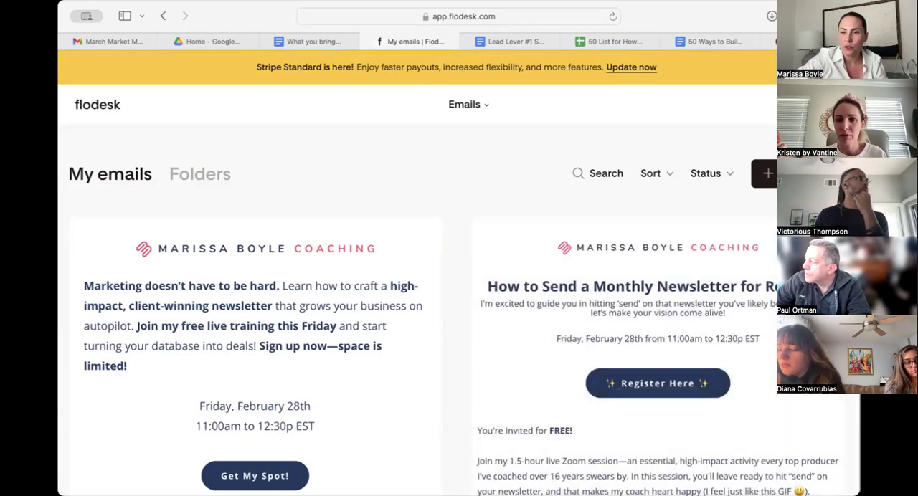
# Narrow the browser window so the account menu is reachable and open the Branding settings of the Flodesk account.
pyautogui.moveTo(860, 494); pyautogui.dragTo(892, 494)
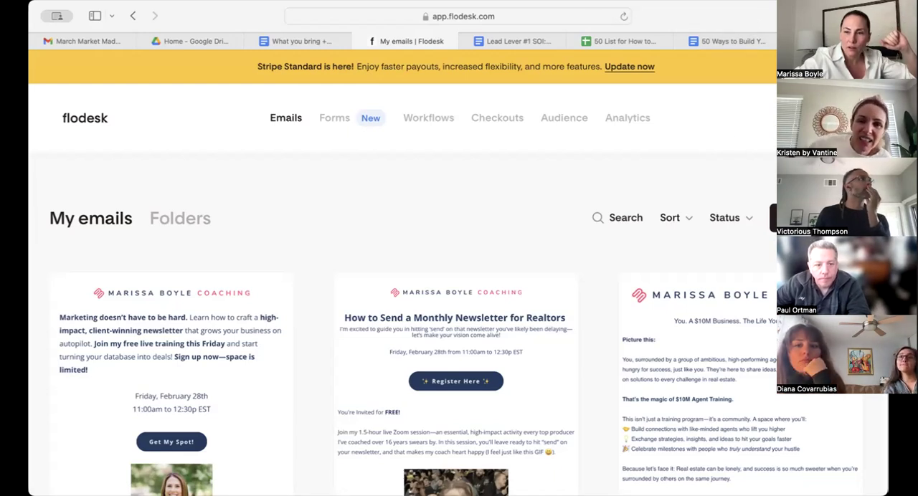
pyautogui.moveTo(888, 115); pyautogui.dragTo(763, 115)
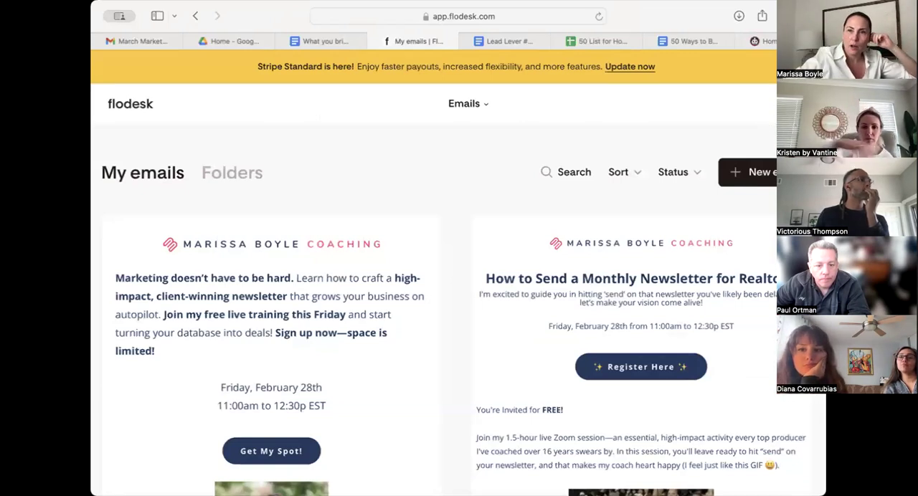
pyautogui.click(803, 104)
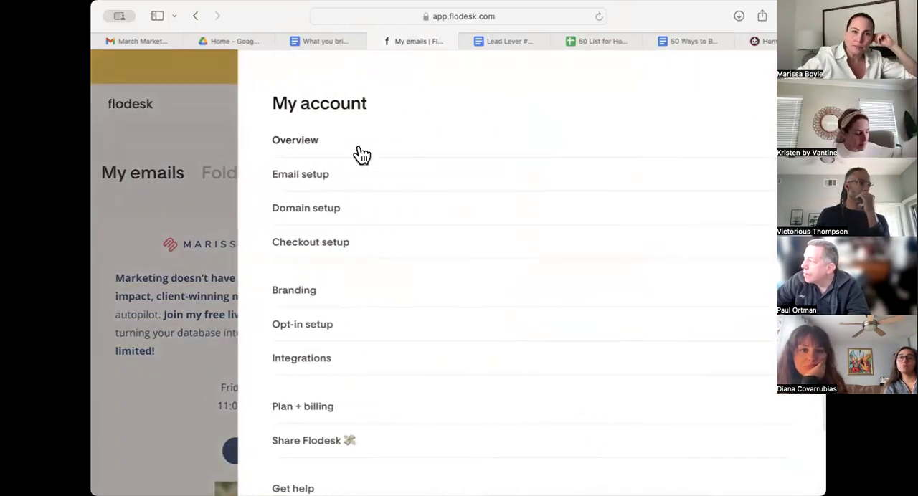
pyautogui.click(307, 290)
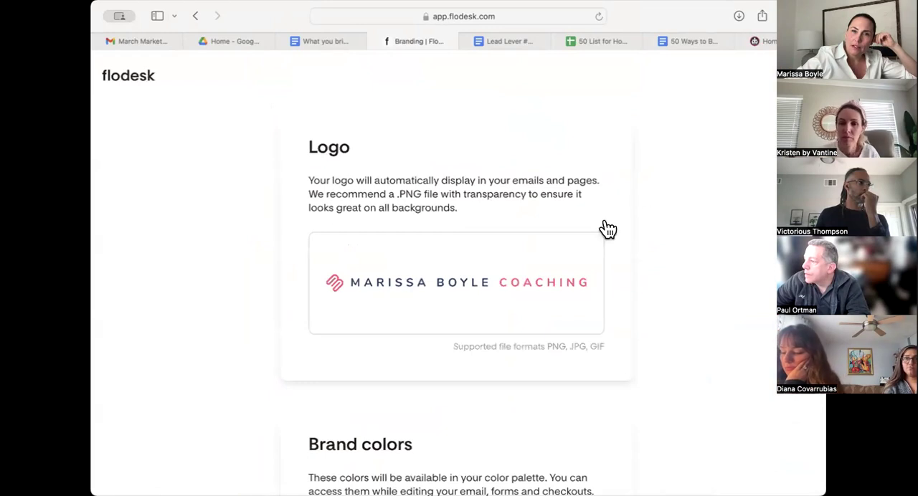
# Remove the logo from the Flodesk brand settings and upload the coaching logo file again.
pyautogui.click(609, 229)
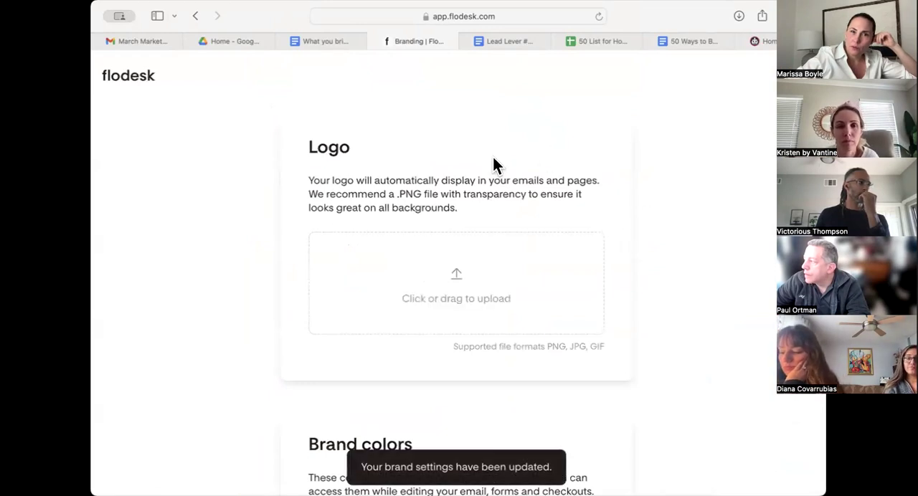
pyautogui.scroll(-1, 534, 153)
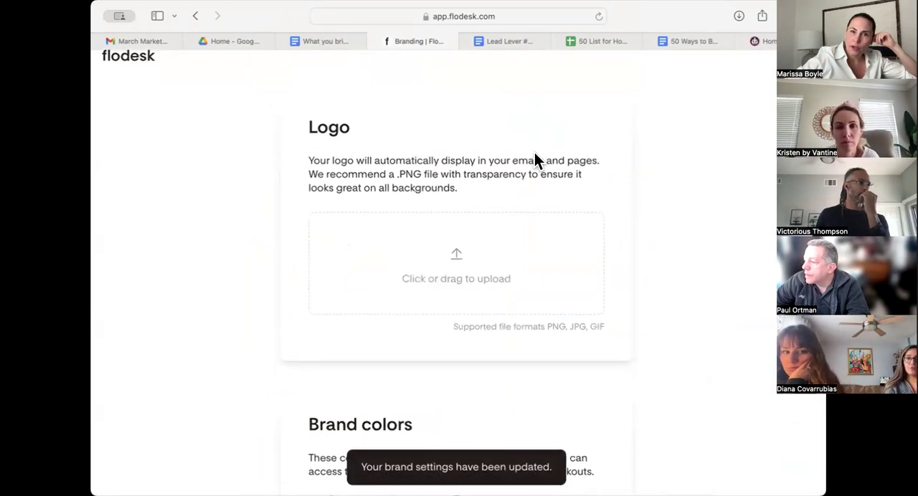
pyautogui.click(455, 257)
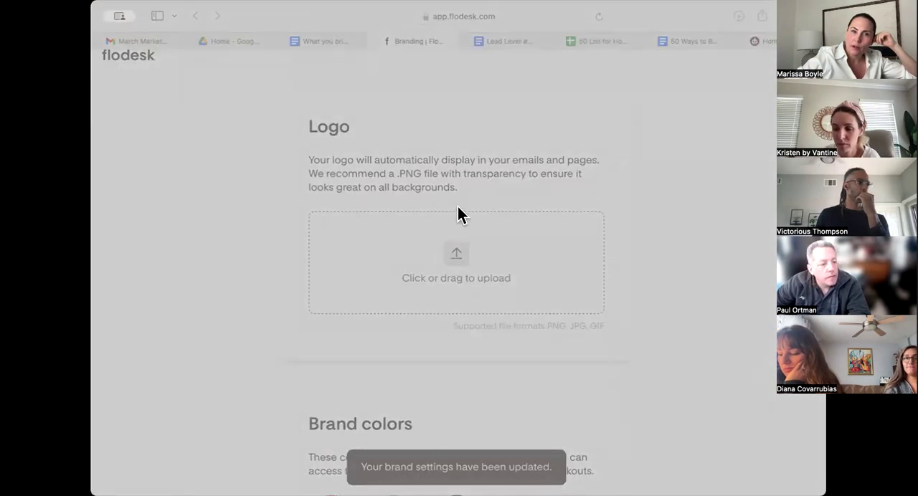
pyautogui.click(682, 364)
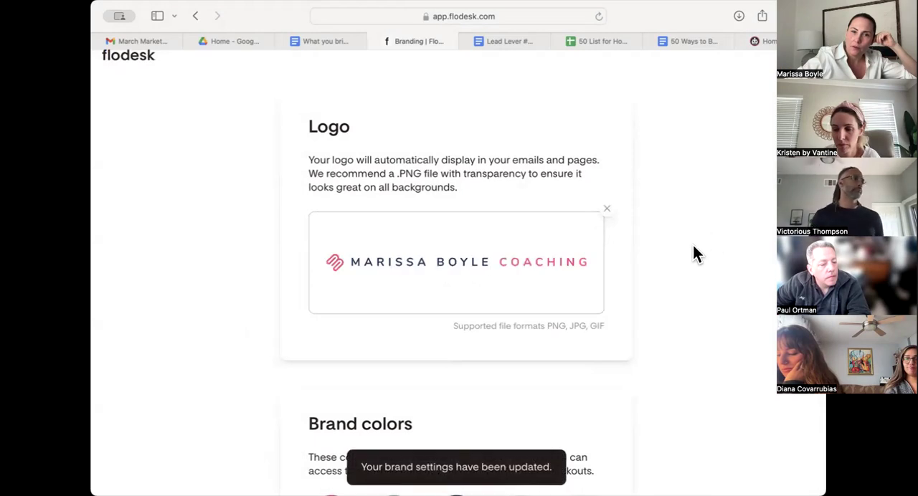
# View the hex code entry for the red brand color and for an empty color slot, closing each without changes.
pyautogui.scroll(-5, 693, 246)
pyautogui.scroll(-1, 693, 255)
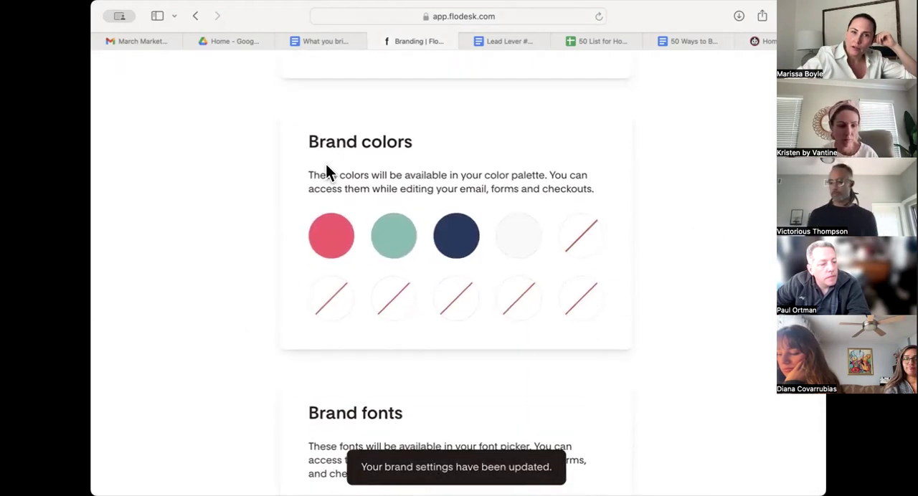
pyautogui.click(329, 241)
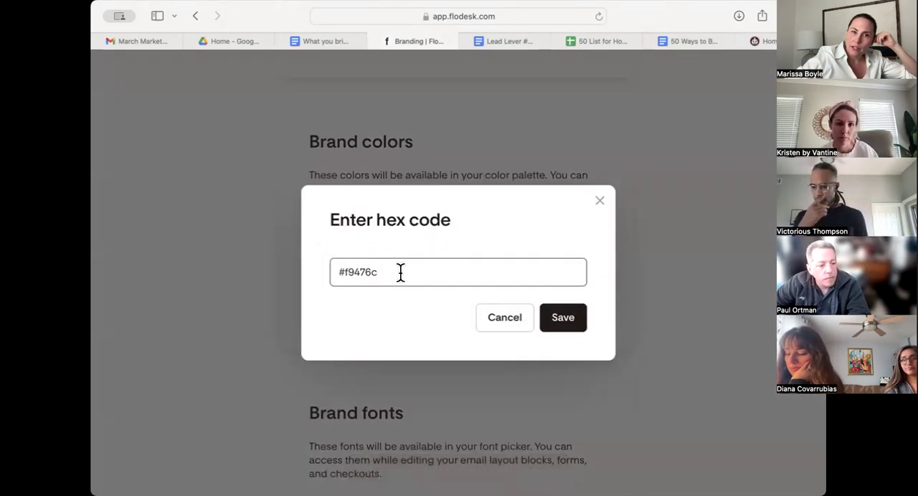
pyautogui.click(599, 202)
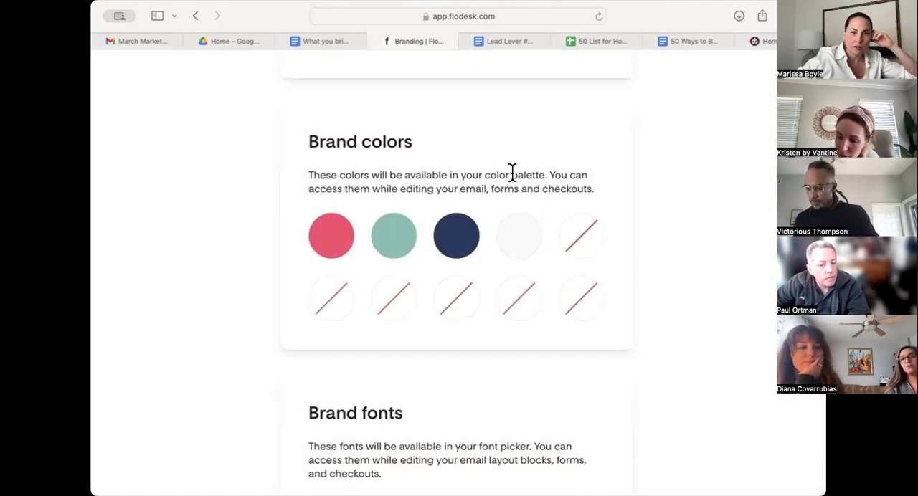
pyautogui.click(590, 250)
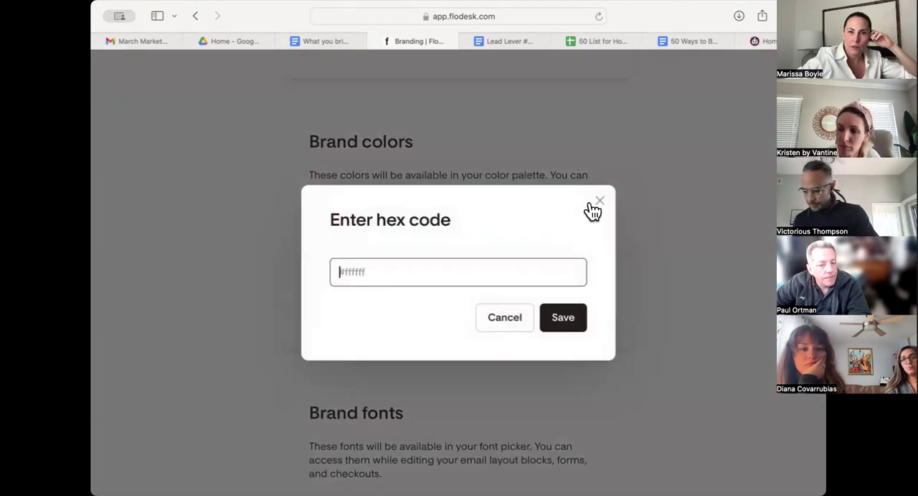
pyautogui.click(594, 208)
# Examine the Brand fonts and Company details sections of the branding settings, including the company name and website fields.
pyautogui.scroll(-3, 687, 232)
pyautogui.scroll(-5, 687, 234)
pyautogui.scroll(-1, 687, 241)
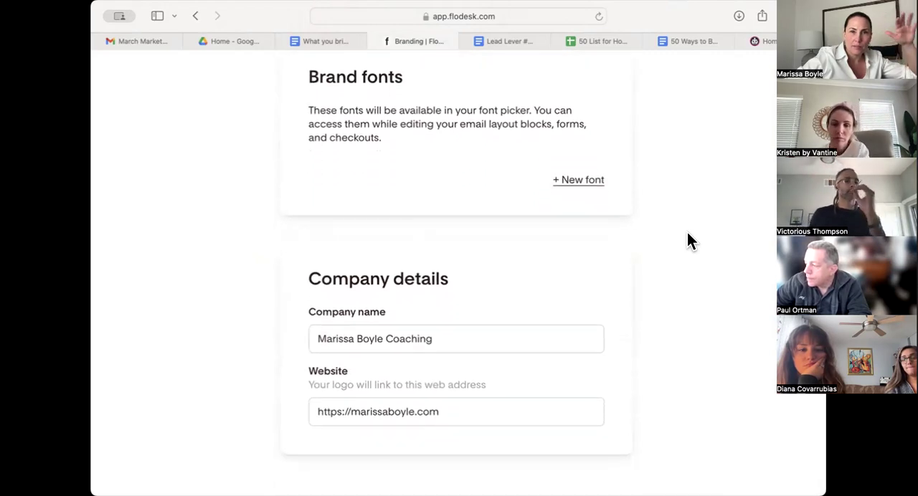
pyautogui.scroll(-3, 687, 241)
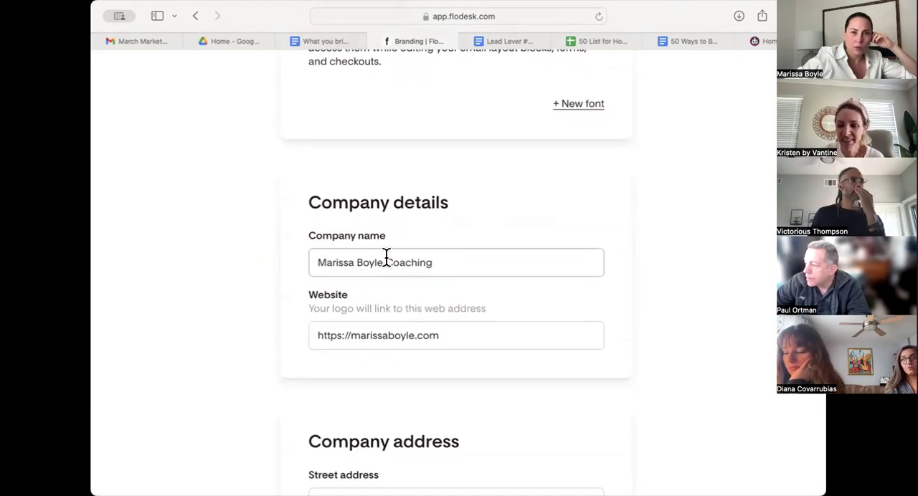
pyautogui.scroll(-3, 514, 215)
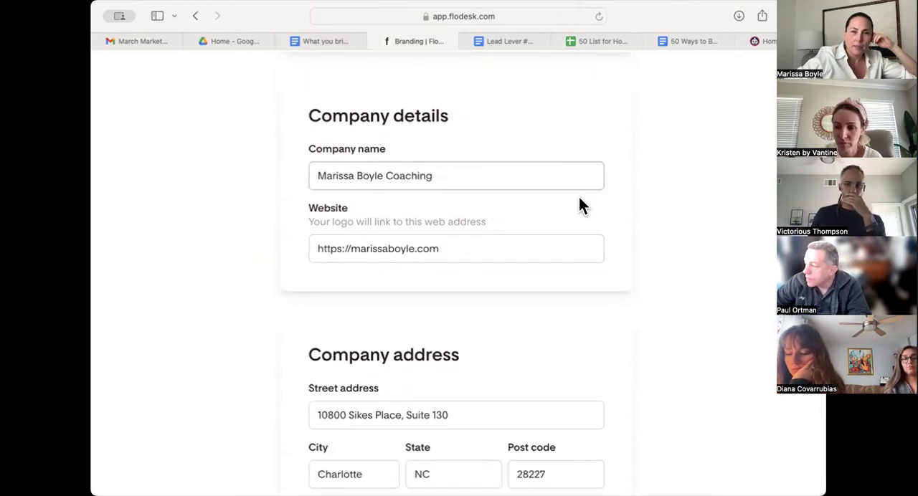
# View the Homebot home value page, return to the Flodesk branding settings, and examine the Company address and Social links sections.
pyautogui.click(766, 41)
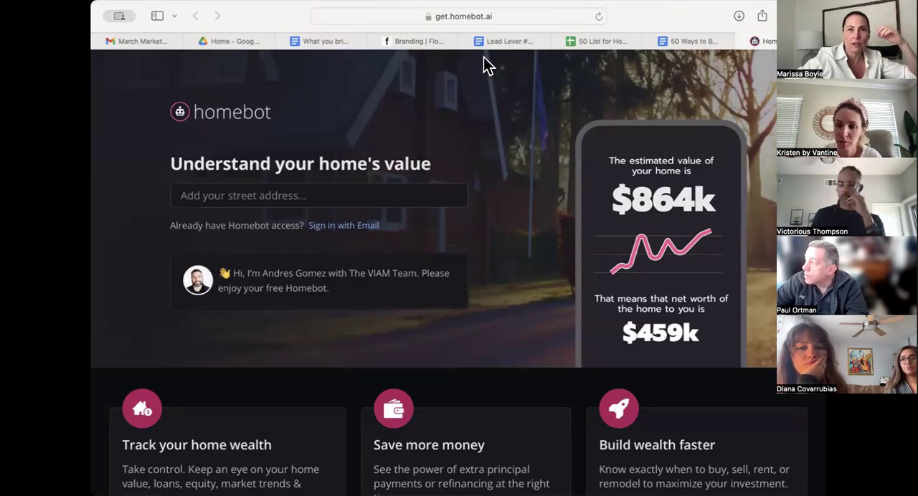
pyautogui.click(418, 41)
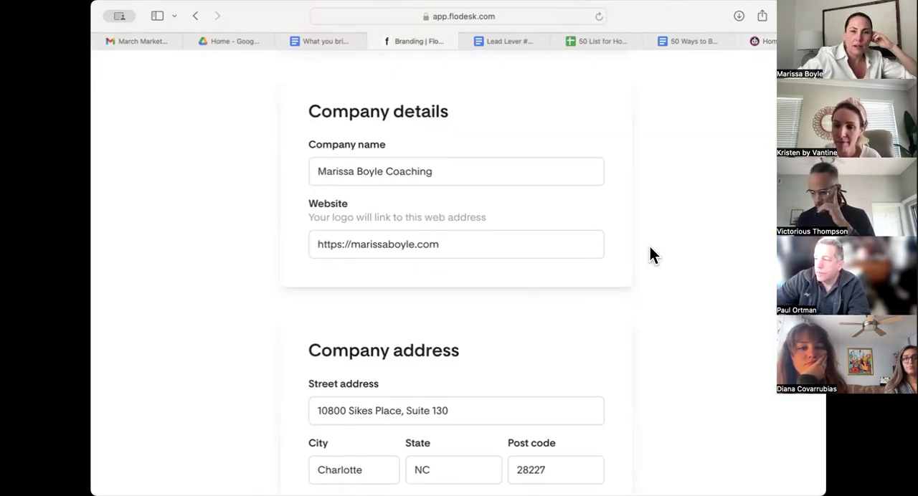
pyautogui.scroll(-1, 645, 252)
pyautogui.scroll(-5, 550, 289)
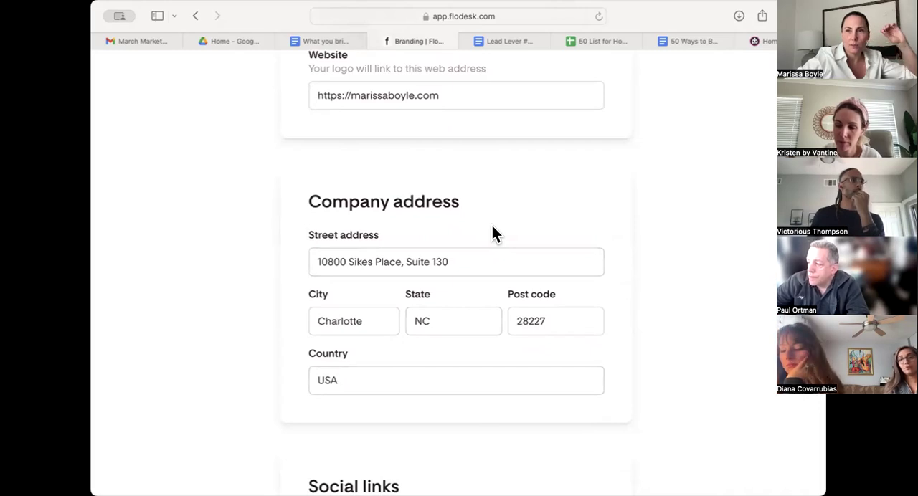
pyautogui.scroll(-10, 492, 234)
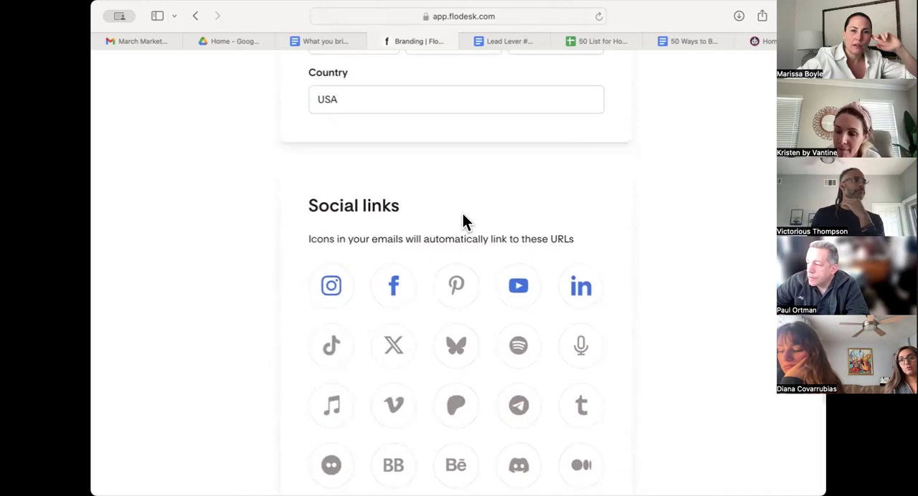
# View the Instagram, Facebook, YouTube, LinkedIn and TikTok link entries in the Social links section, closing each without changes.
pyautogui.scroll(-3, 463, 221)
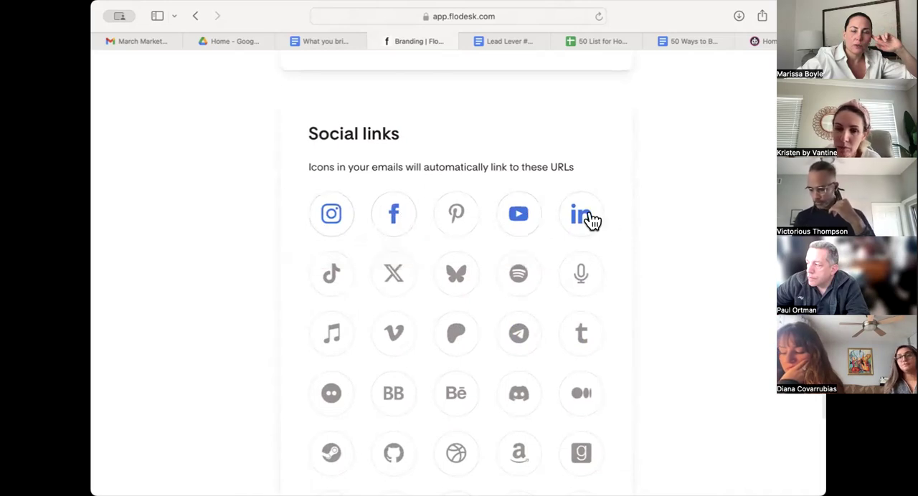
pyautogui.click(335, 217)
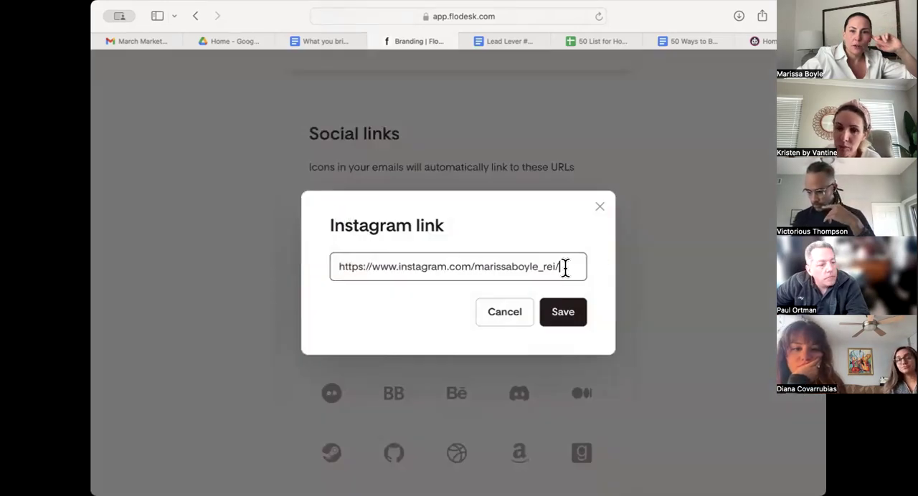
pyautogui.click(599, 208)
pyautogui.click(394, 211)
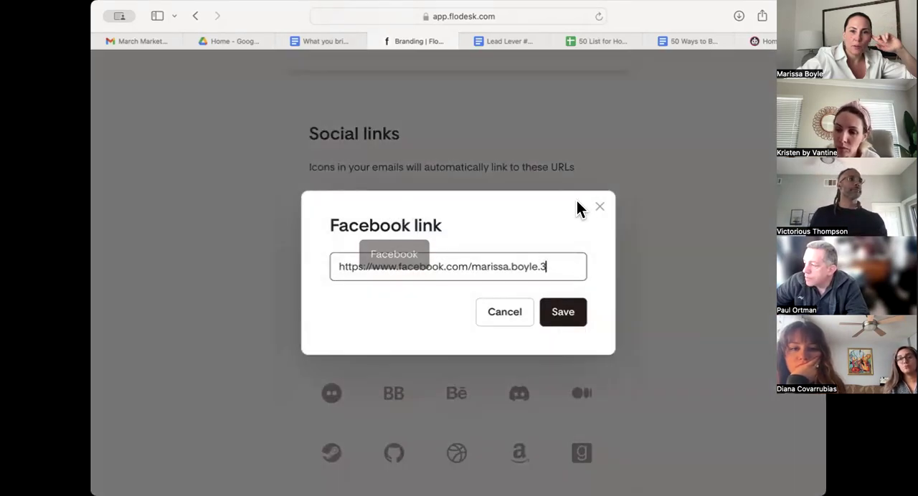
pyautogui.click(599, 208)
pyautogui.click(523, 221)
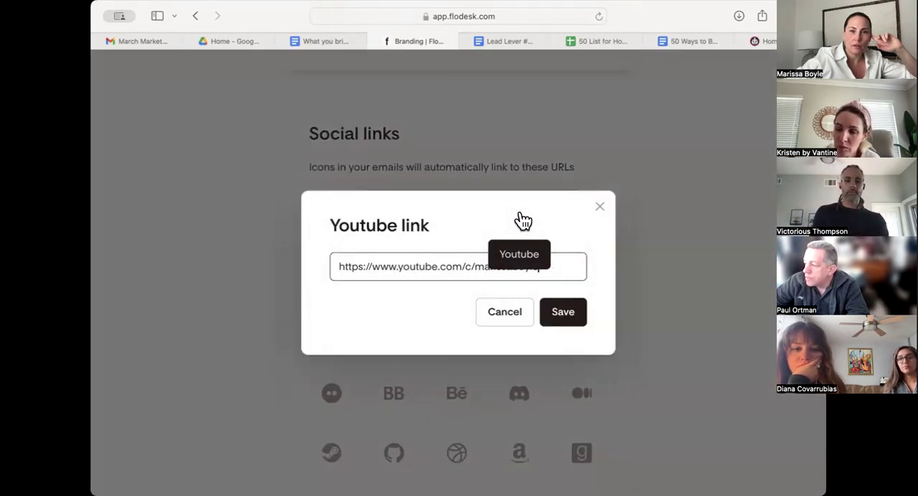
pyautogui.click(600, 208)
pyautogui.click(584, 212)
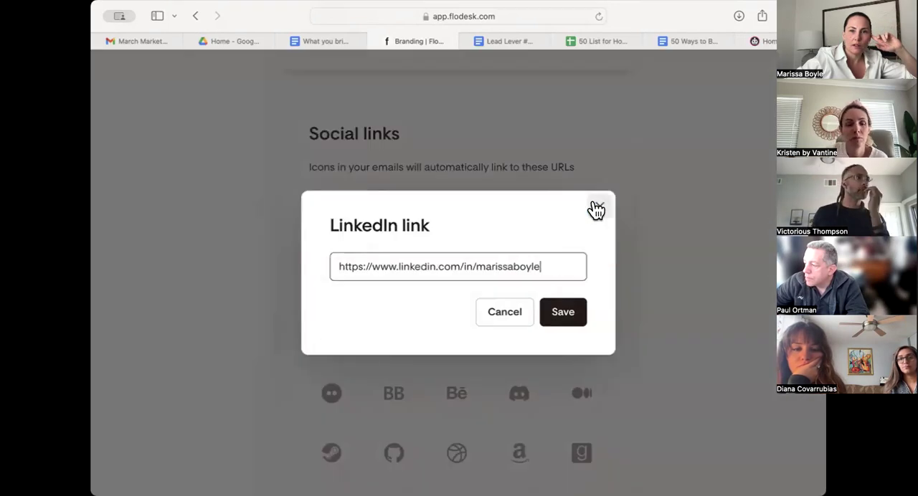
pyautogui.click(597, 209)
pyautogui.click(320, 279)
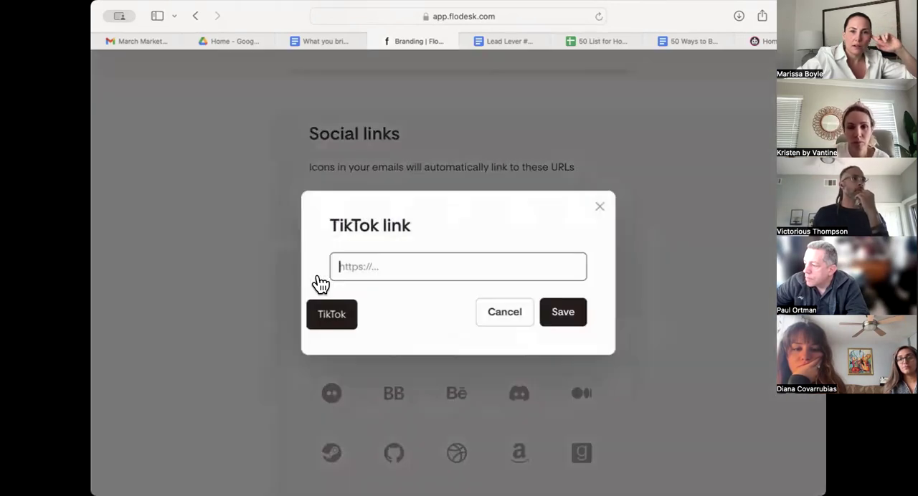
pyautogui.click(596, 209)
pyautogui.scroll(-5, 688, 208)
pyautogui.scroll(5, 687, 208)
pyautogui.scroll(-3, 687, 208)
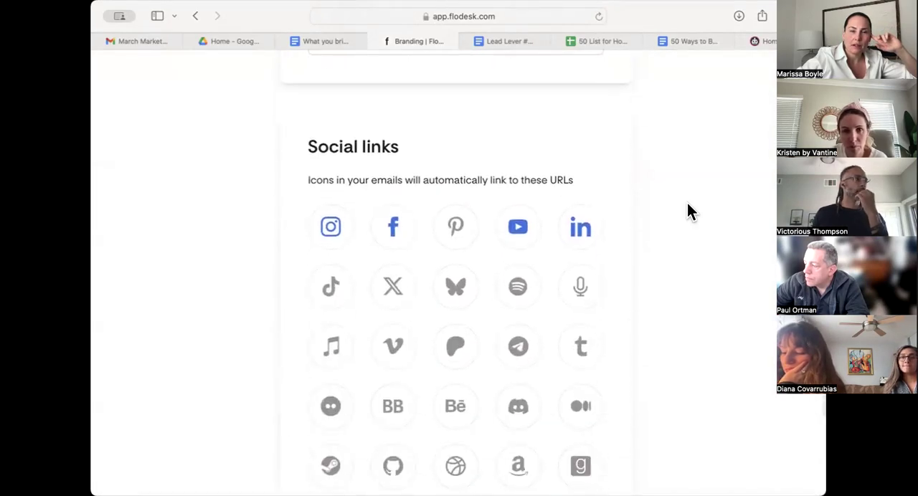
# Return to the Flodesk emails page, reopen the account's Branding settings and review the sections from Logo through Social links.
pyautogui.scroll(2, 687, 208)
pyautogui.scroll(10, 688, 208)
pyautogui.scroll(5, 687, 208)
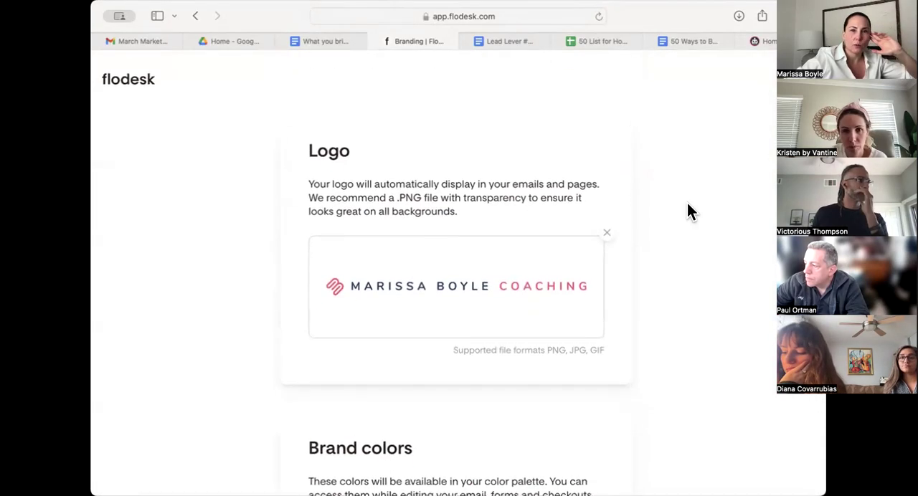
pyautogui.click(141, 75)
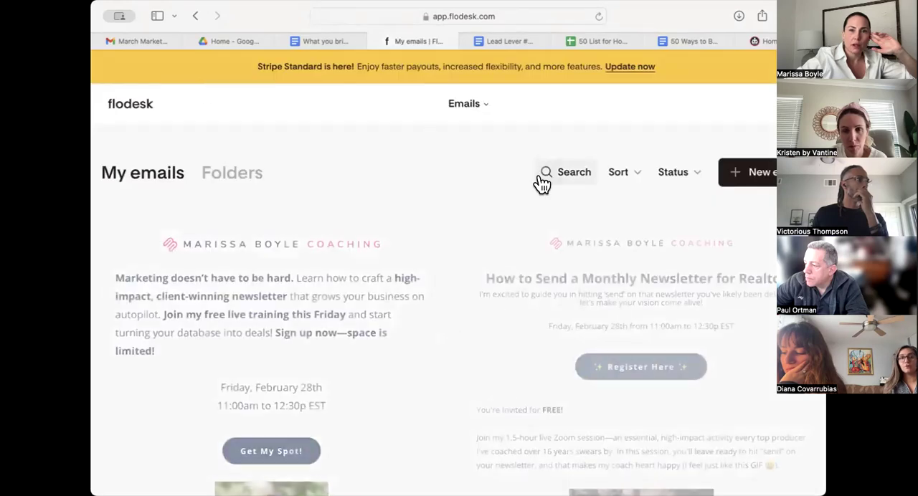
pyautogui.click(803, 104)
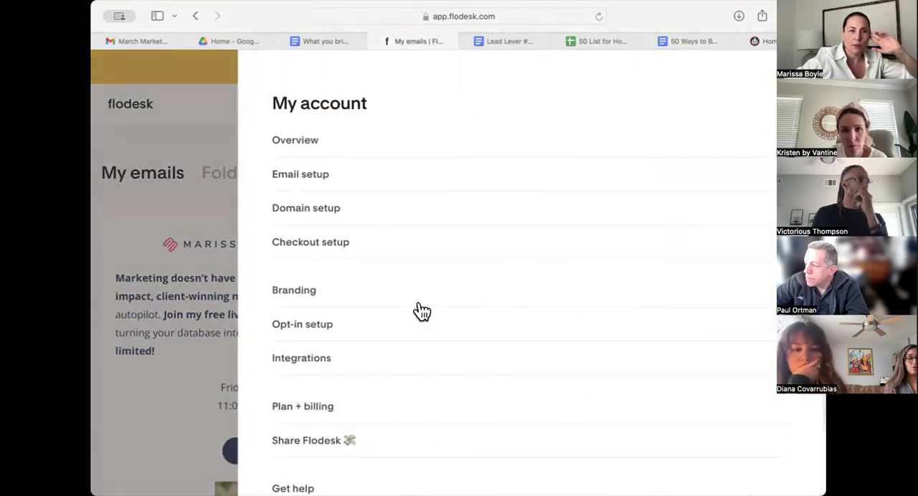
pyautogui.click(319, 291)
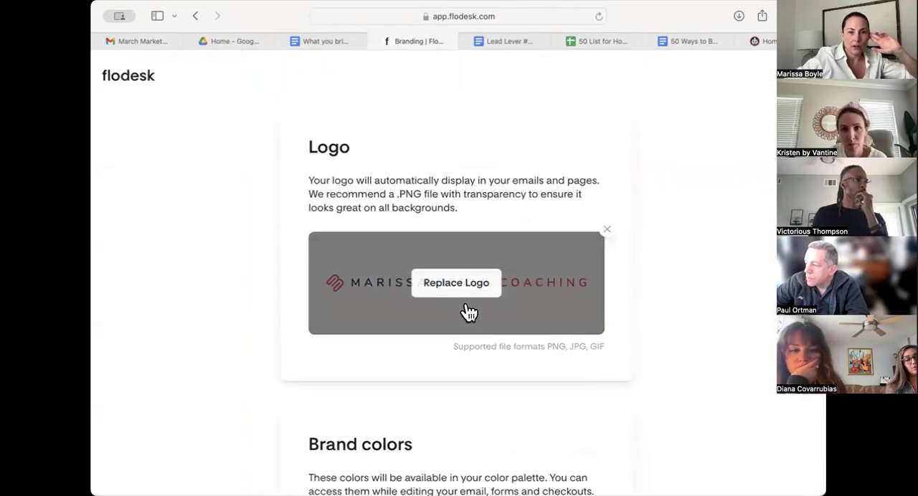
pyautogui.scroll(-5, 465, 311)
pyautogui.scroll(-5, 442, 263)
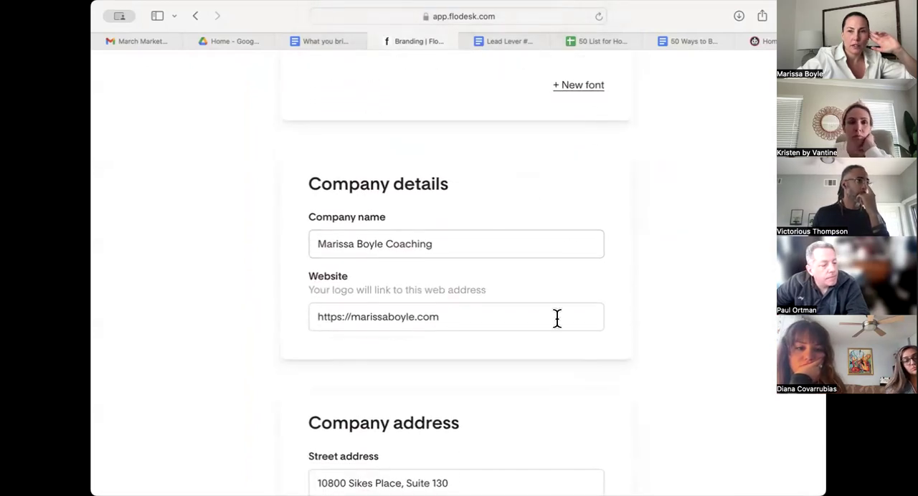
pyautogui.scroll(-5, 406, 300)
pyautogui.scroll(-5, 406, 300)
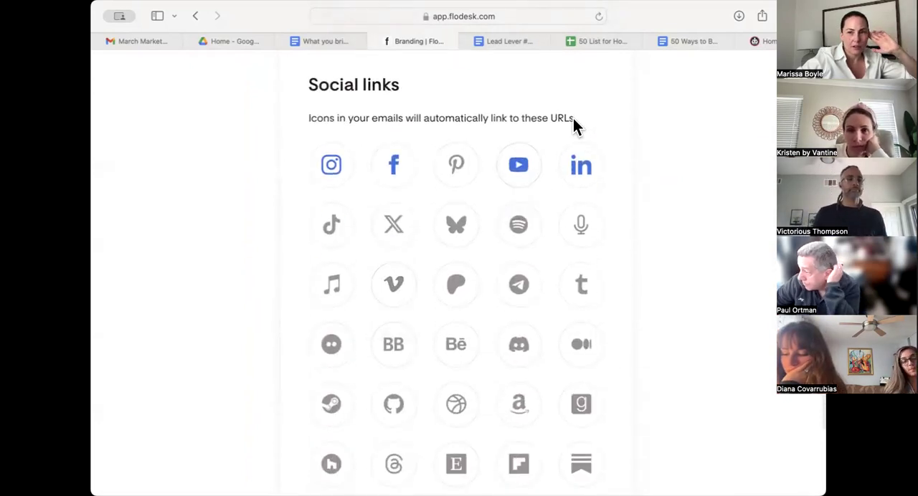
pyautogui.scroll(10, 573, 119)
pyautogui.scroll(3, 573, 118)
# Open the account's Email setup, examine the default sender details, and view the Add sender form without adding one.
pyautogui.click(805, 76)
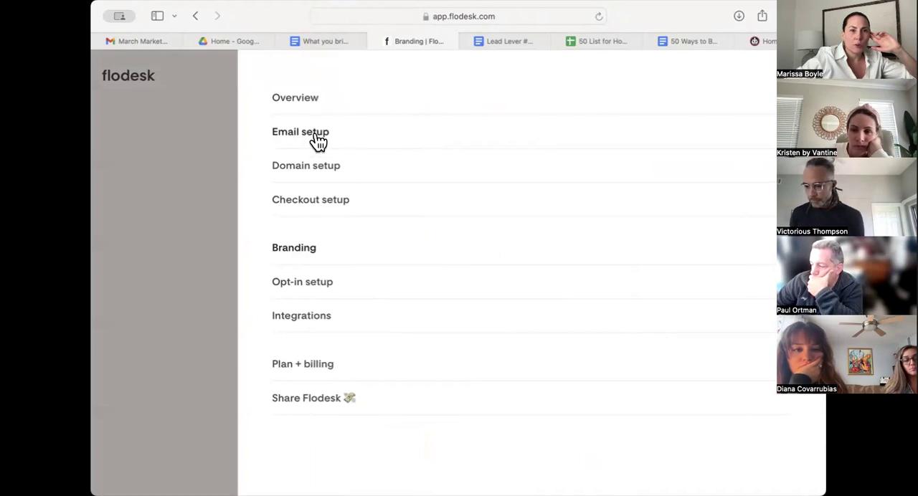
pyautogui.click(322, 135)
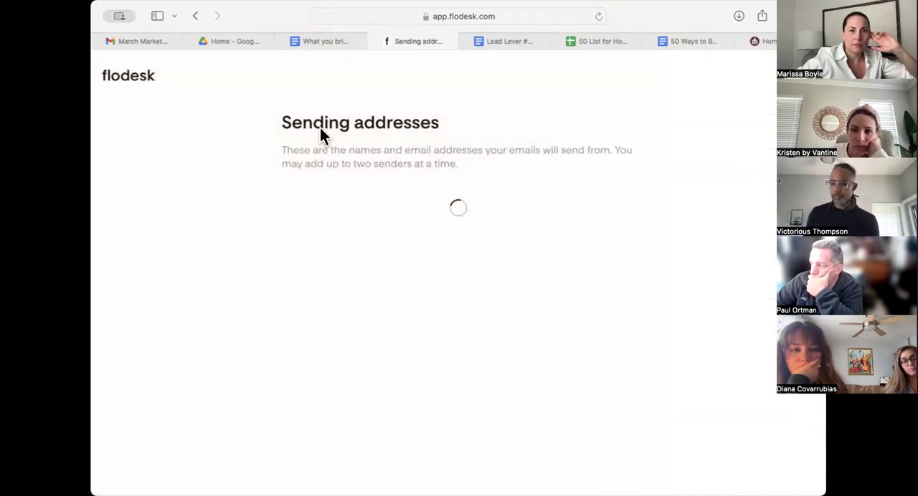
pyautogui.scroll(-1, 361, 282)
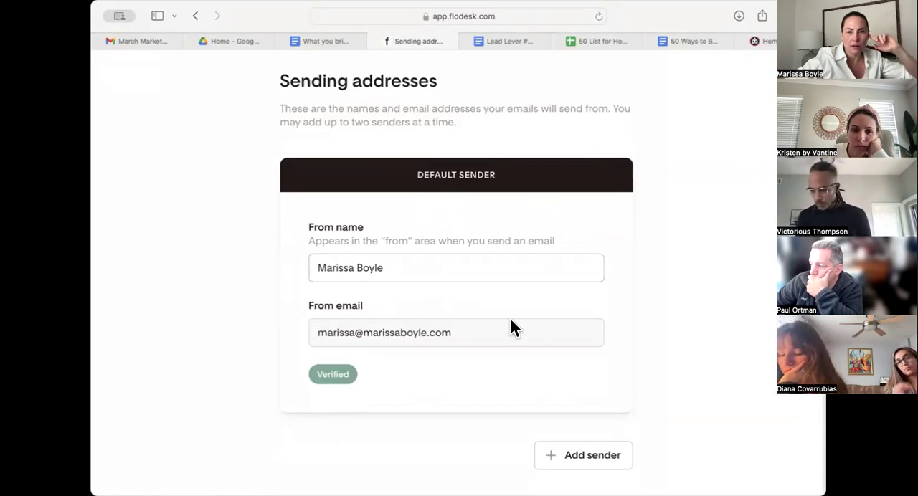
pyautogui.scroll(1, 510, 328)
pyautogui.scroll(-1, 511, 329)
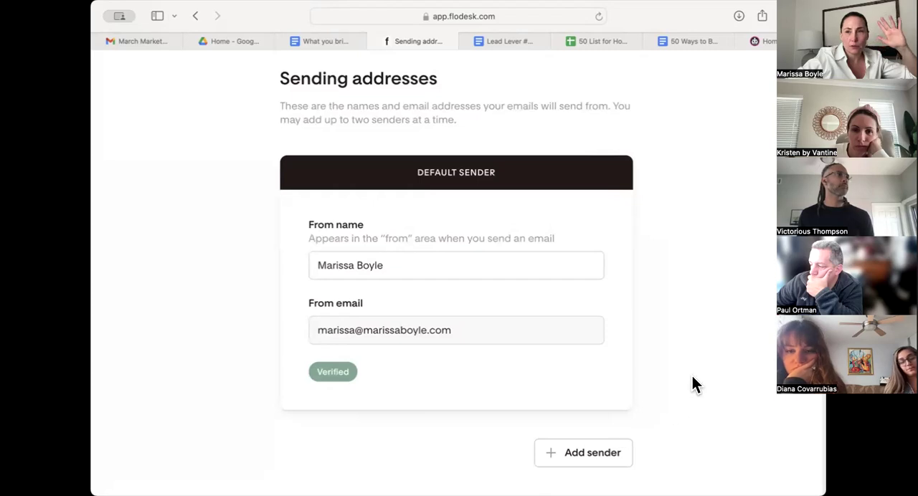
pyautogui.click(601, 457)
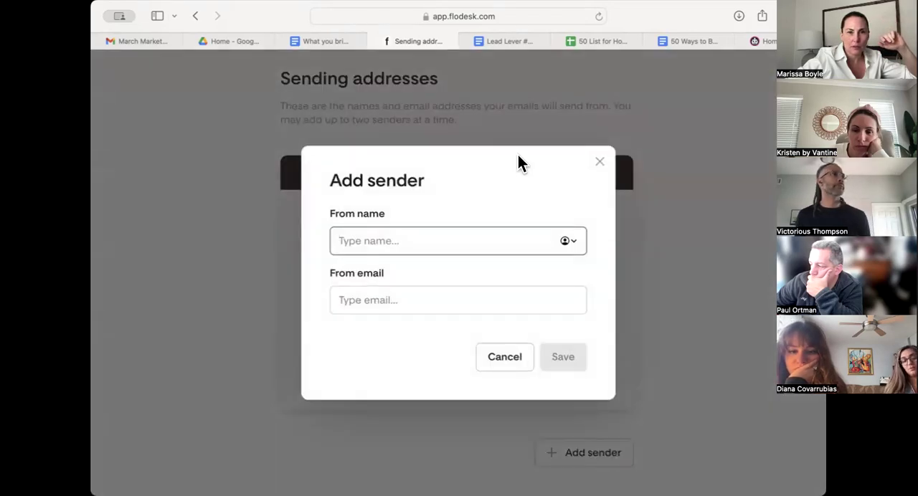
pyautogui.click(603, 159)
pyautogui.scroll(2, 710, 144)
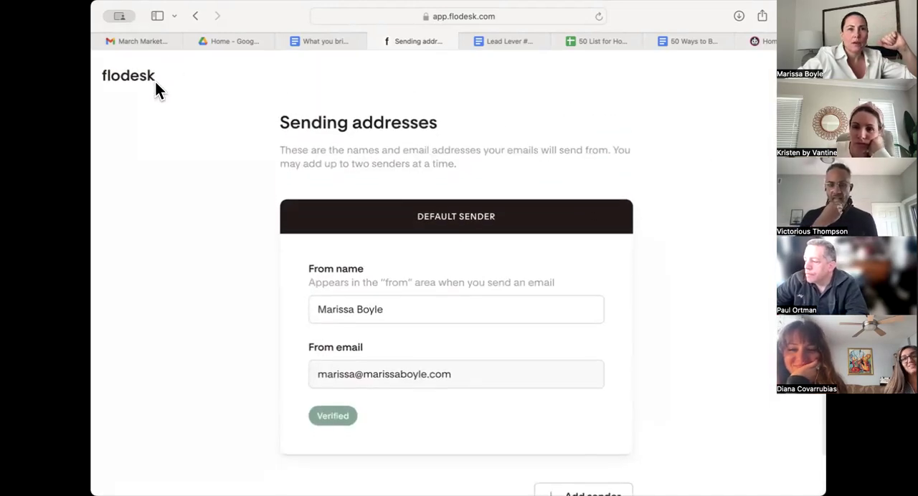
# Go to the Audience subscriber list and start adding an individual subscriber.
pyautogui.click(132, 76)
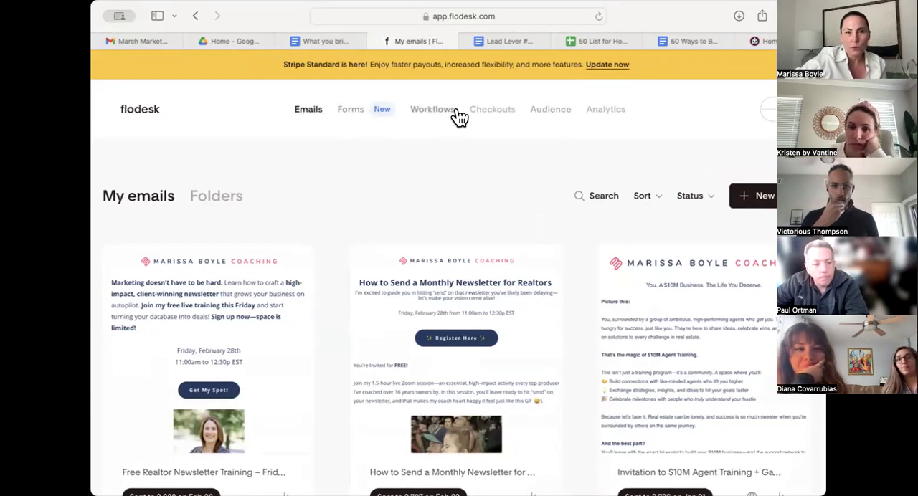
pyautogui.click(551, 111)
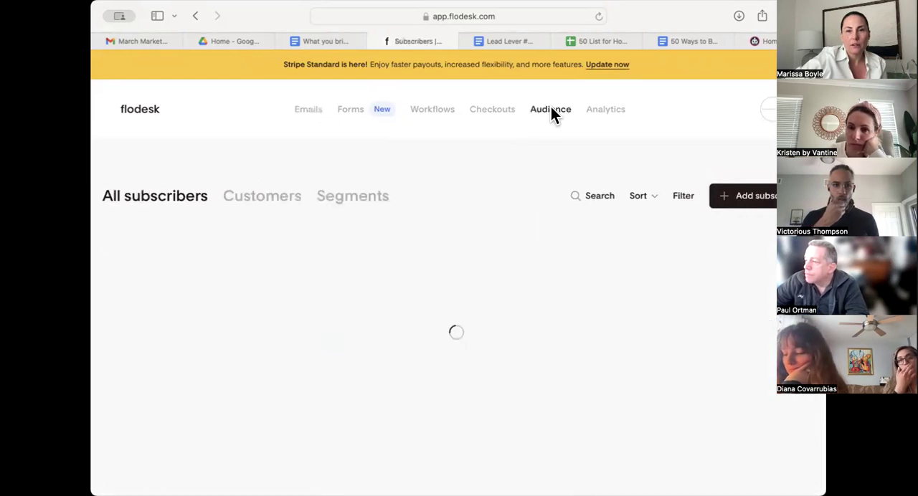
pyautogui.click(769, 197)
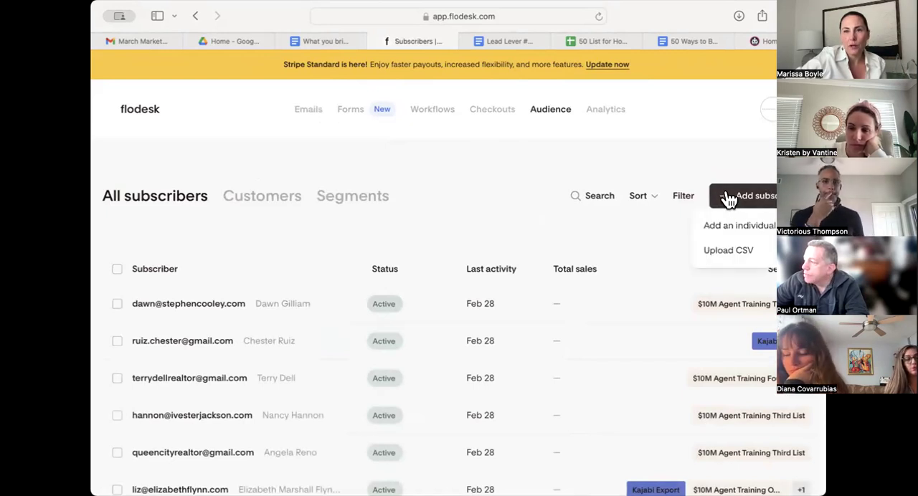
pyautogui.click(771, 227)
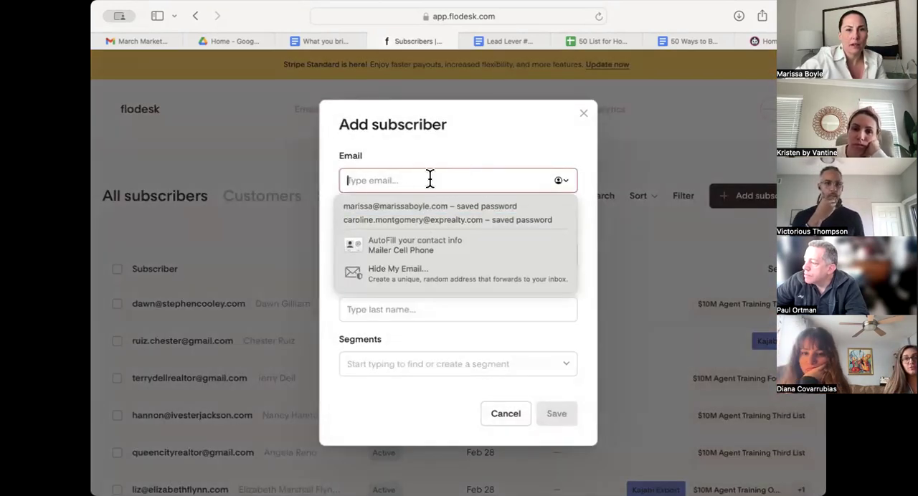
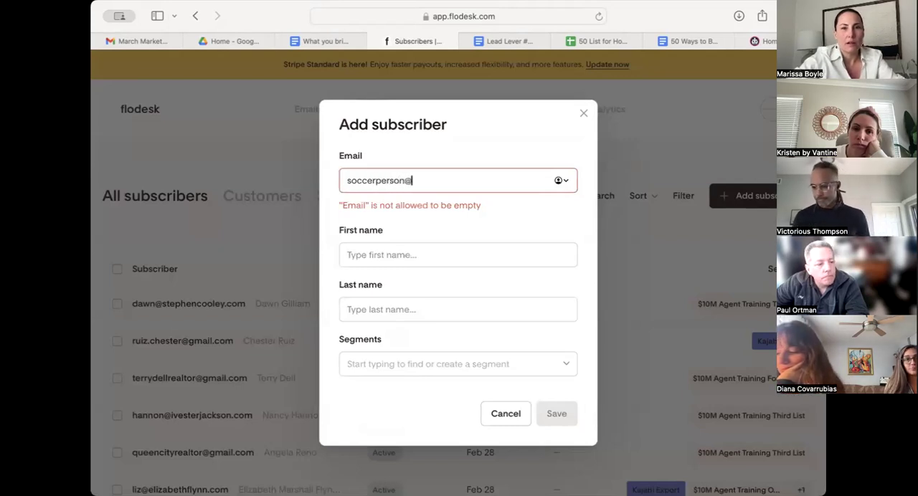
# Enter the subscriber's email, first name and last name, leave the segment empty, and save the subscriber.
pyautogui.press('Tab')
pyautogui.write('So')
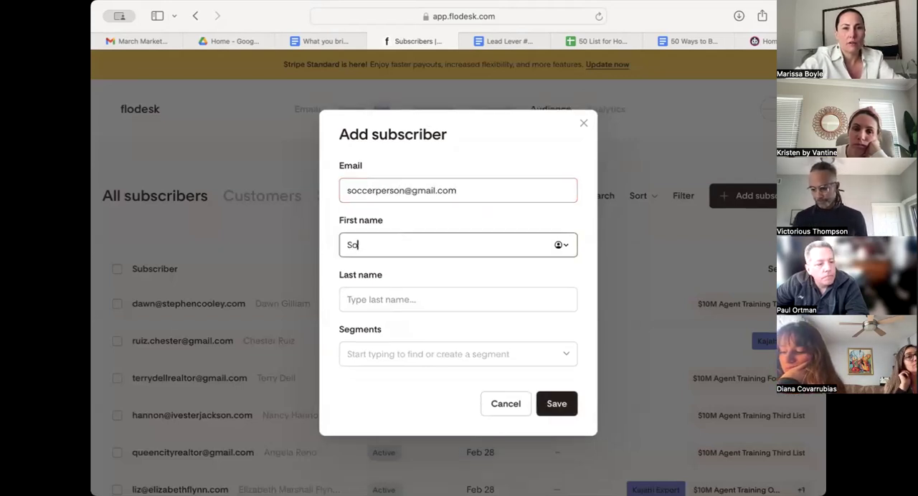
pyautogui.press('Tab')
pyautogui.write('Pers')
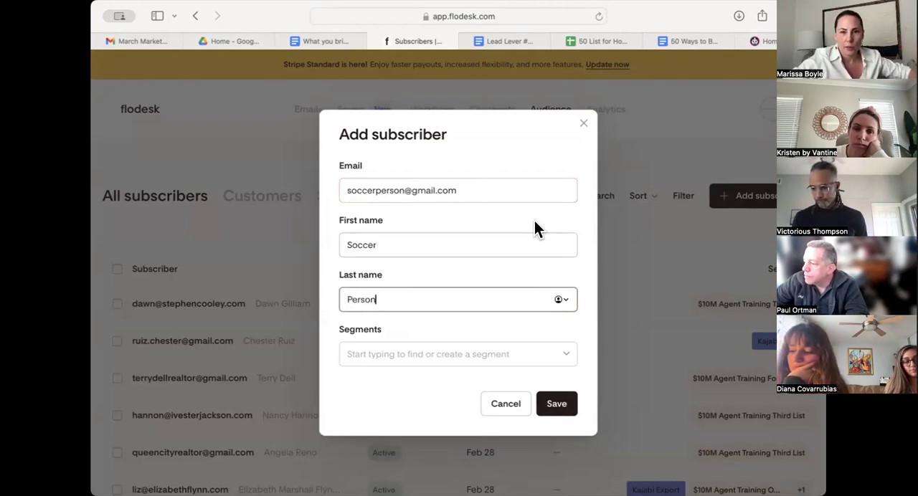
pyautogui.click(567, 361)
pyautogui.click(563, 358)
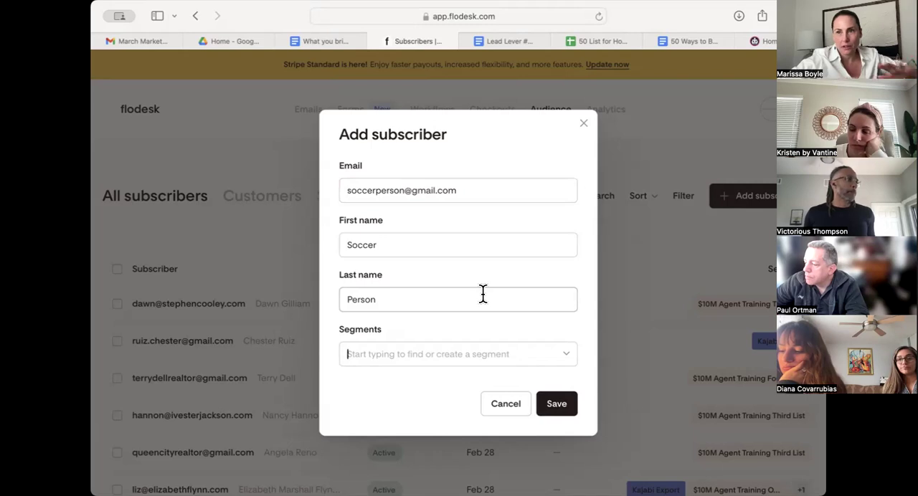
pyautogui.click(565, 414)
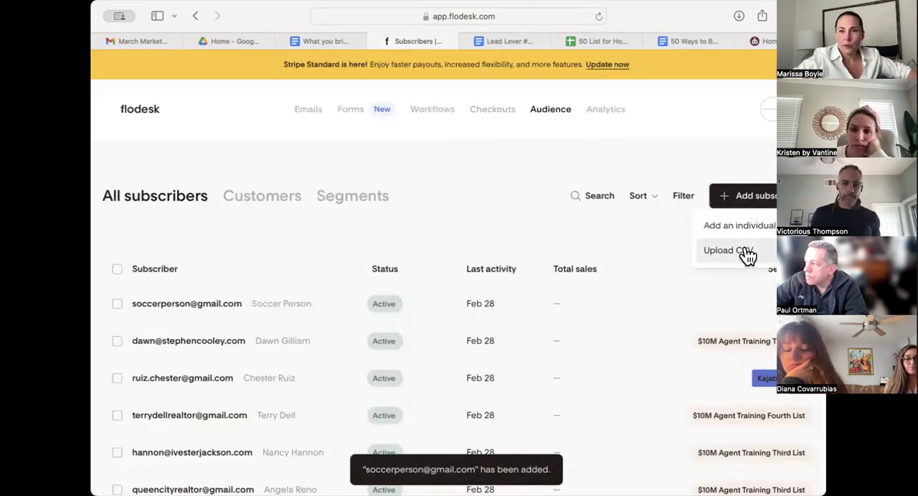
# Switch to the 50 List spreadsheet in Google Sheets, look over its first name, last name and email columns, and reload it.
pyautogui.click(606, 41)
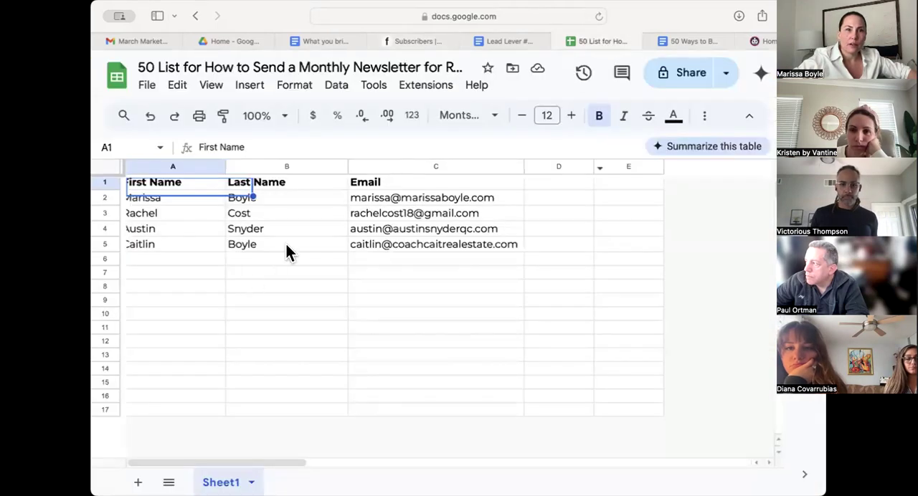
pyautogui.click(335, 239)
pyautogui.scroll(-1, 179, 187)
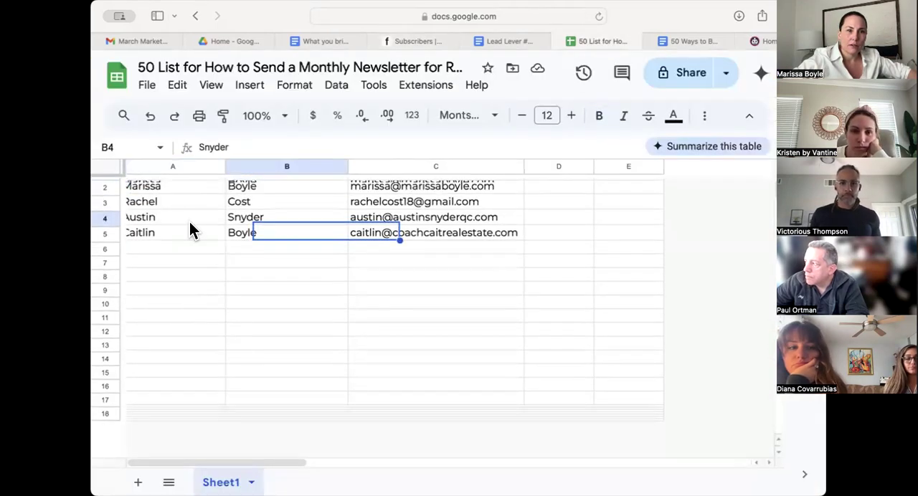
pyautogui.click(189, 222)
pyautogui.scroll(1, 281, 247)
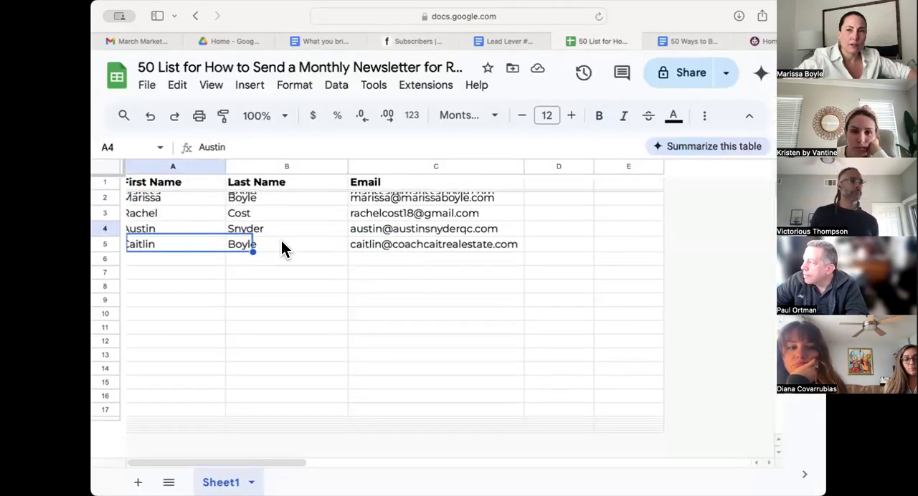
pyautogui.click(430, 16)
pyautogui.press('Return')
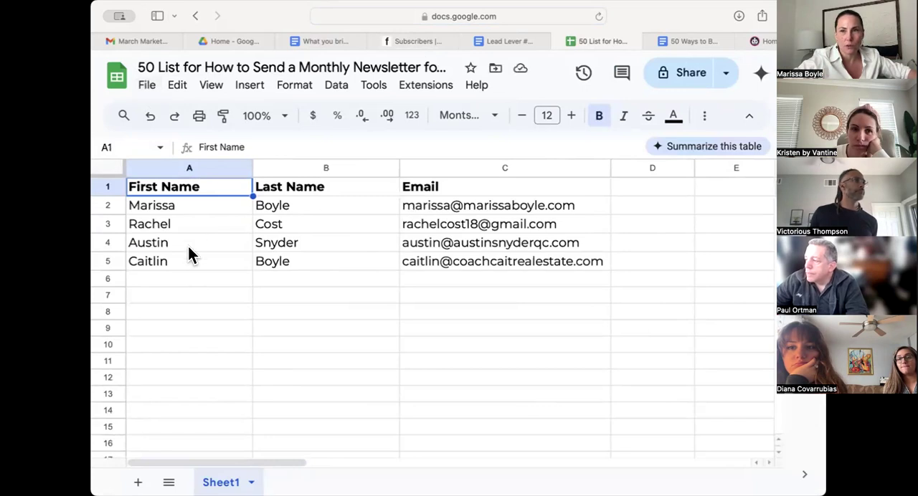
# Download the 50 List spreadsheet as a Comma Separated Values (.csv) file.
pyautogui.click(145, 89)
pyautogui.click(145, 89)
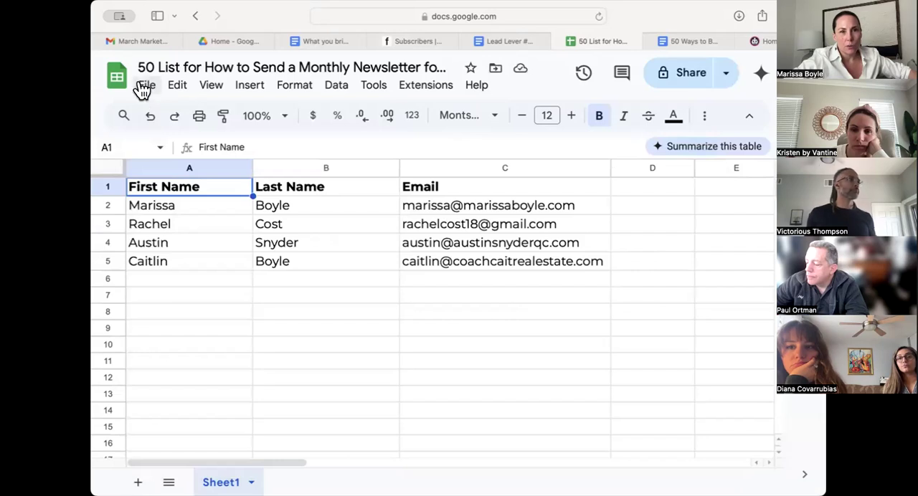
pyautogui.click(146, 89)
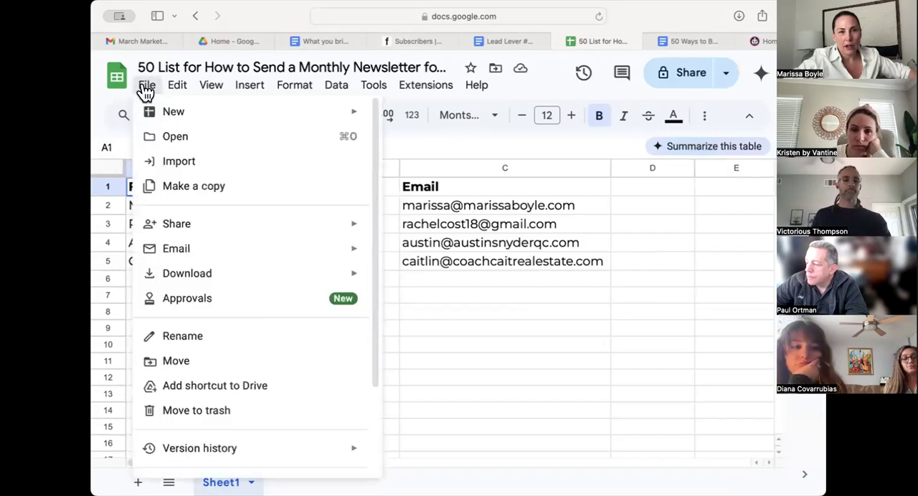
pyautogui.moveTo(177, 278)
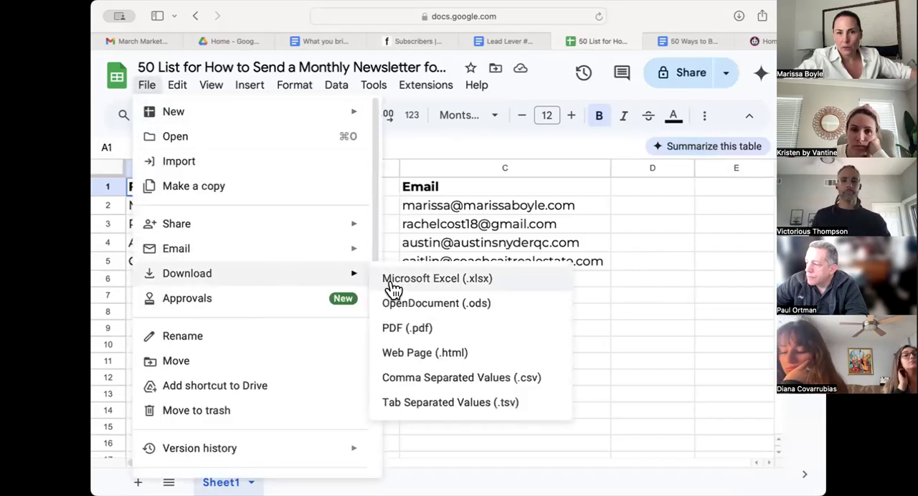
pyautogui.click(446, 378)
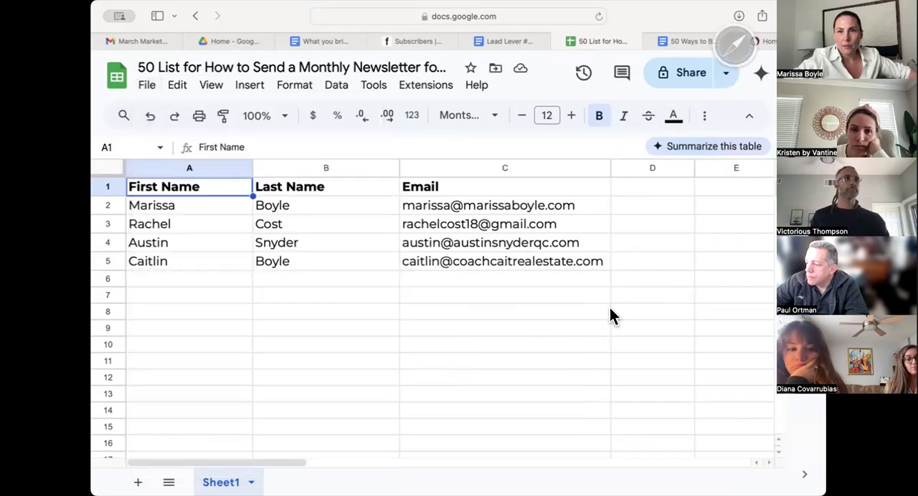
# Switch to Flodesk's subscriber list and upload the downloaded contact CSV to import new subscribers.
pyautogui.click(428, 43)
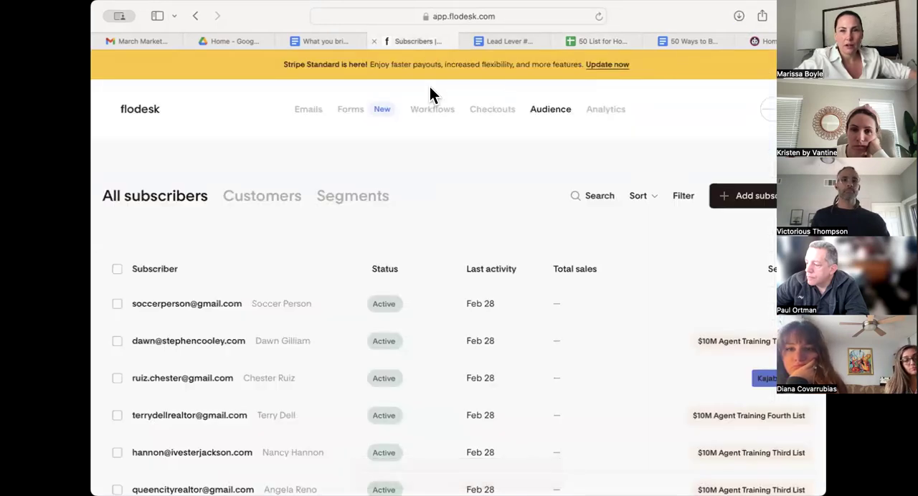
pyautogui.click(757, 201)
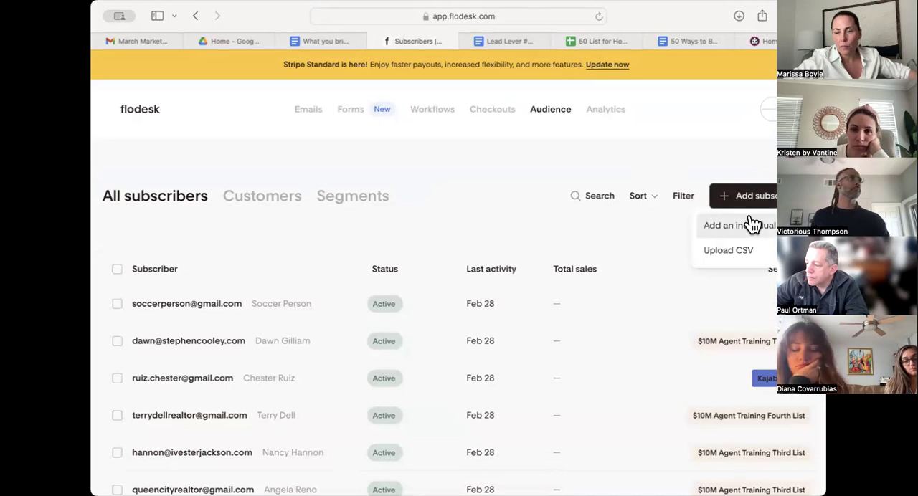
pyautogui.click(766, 255)
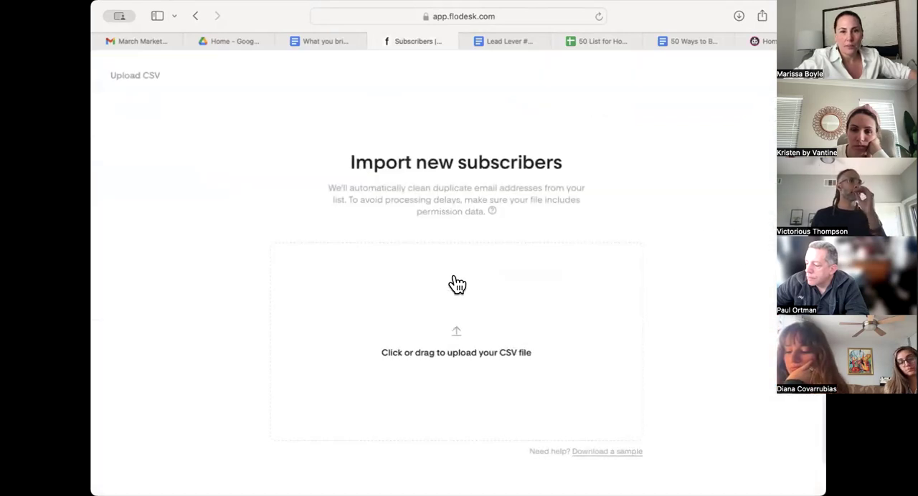
pyautogui.click(456, 332)
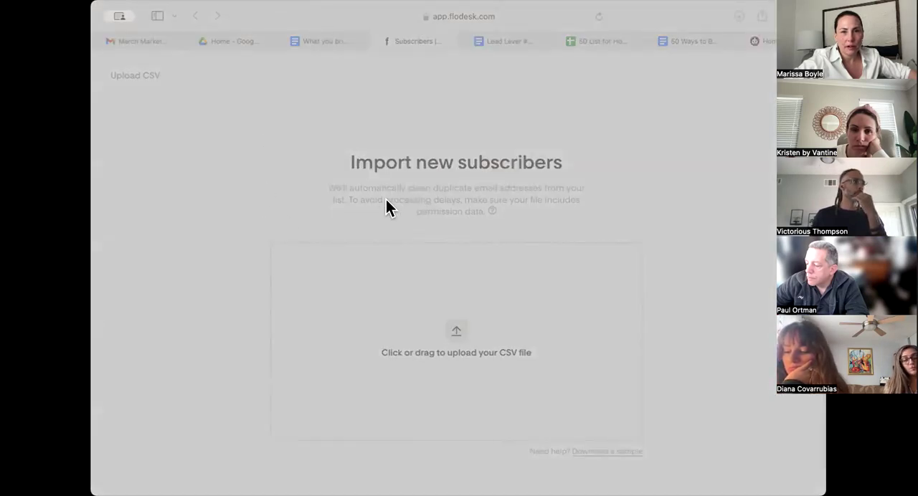
pyautogui.click(682, 367)
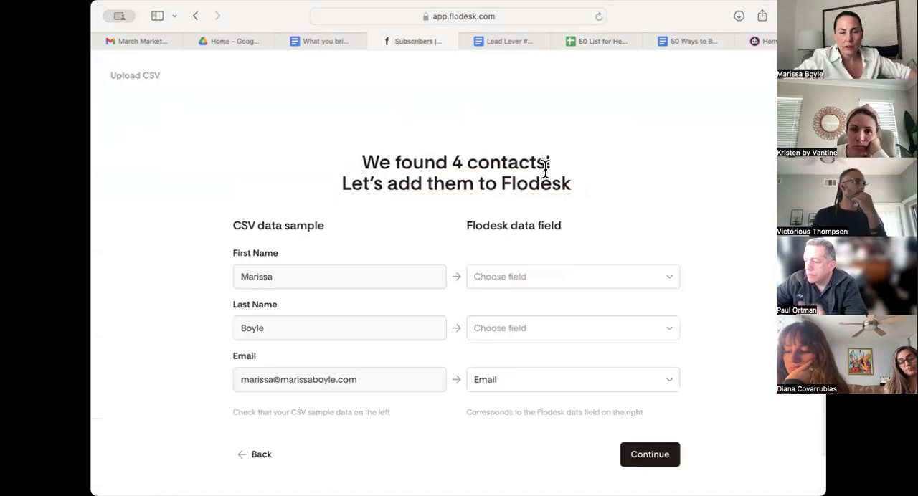
# Map the CSV's First Name and Last Name columns to First name and Last name, keep Email mapped to Email, and continue.
pyautogui.scroll(-1, 526, 156)
pyautogui.scroll(-1, 526, 156)
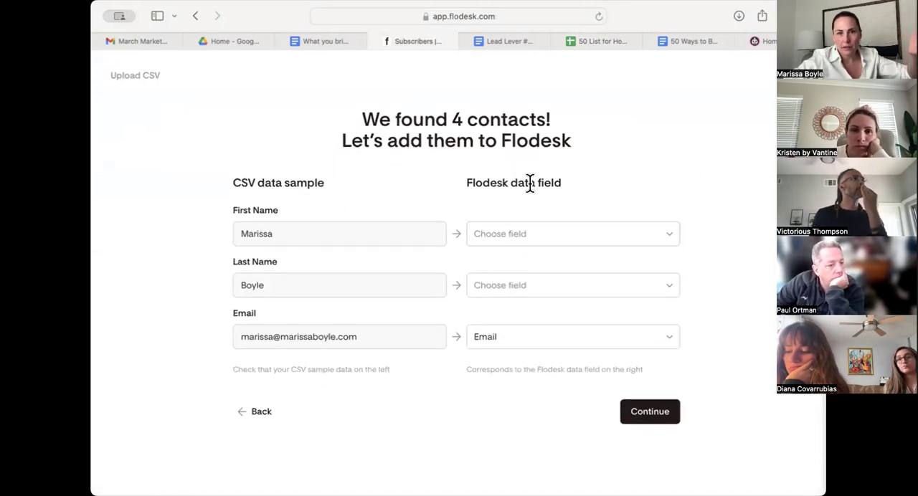
pyautogui.click(585, 232)
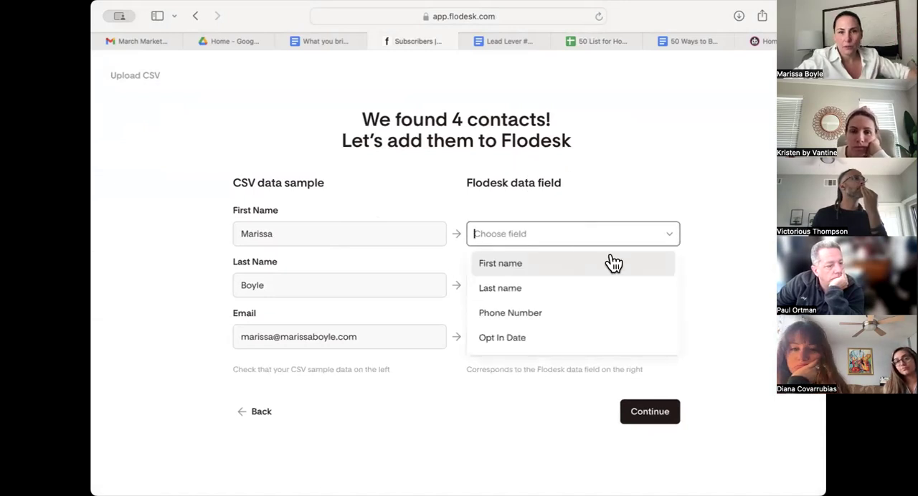
pyautogui.click(559, 267)
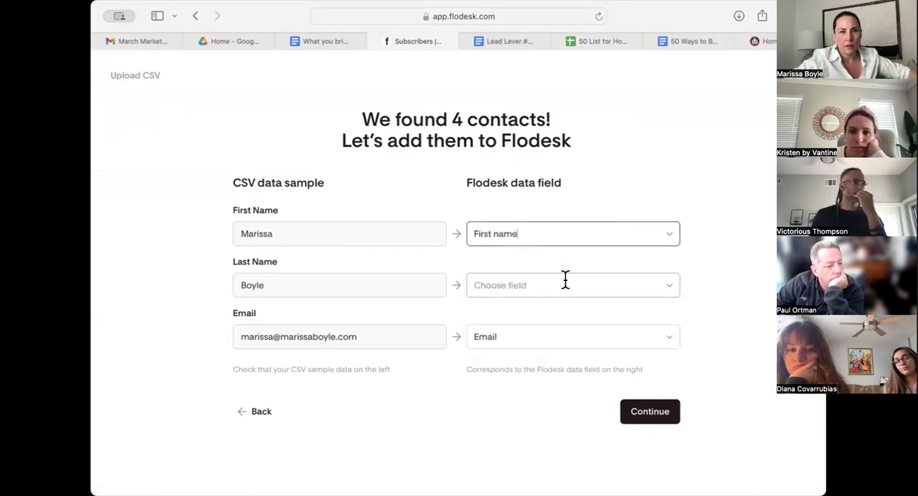
pyautogui.click(566, 284)
pyautogui.click(551, 318)
pyautogui.click(554, 331)
pyautogui.click(550, 373)
pyautogui.scroll(-5, 718, 301)
pyautogui.scroll(4, 629, 349)
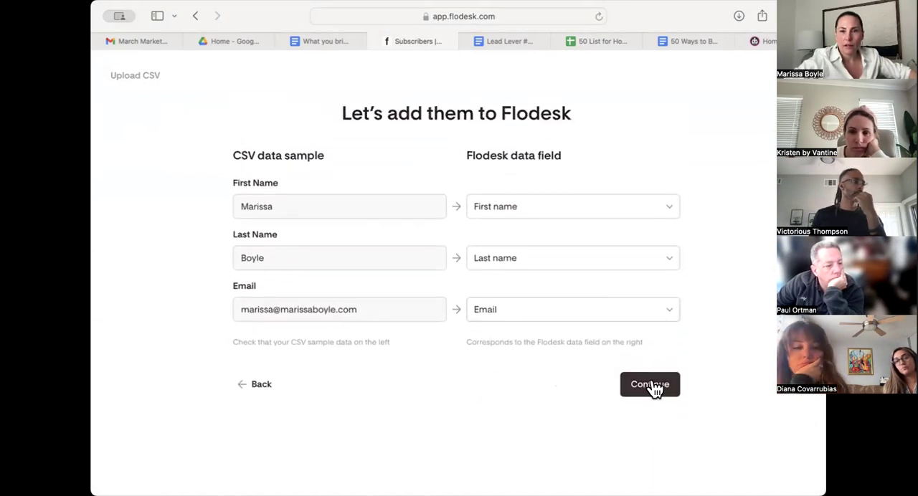
pyautogui.click(654, 391)
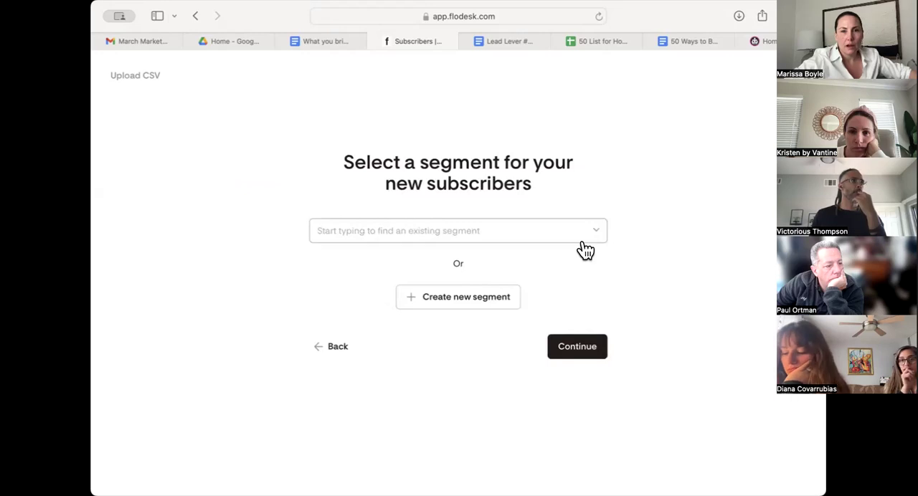
pyautogui.click(475, 299)
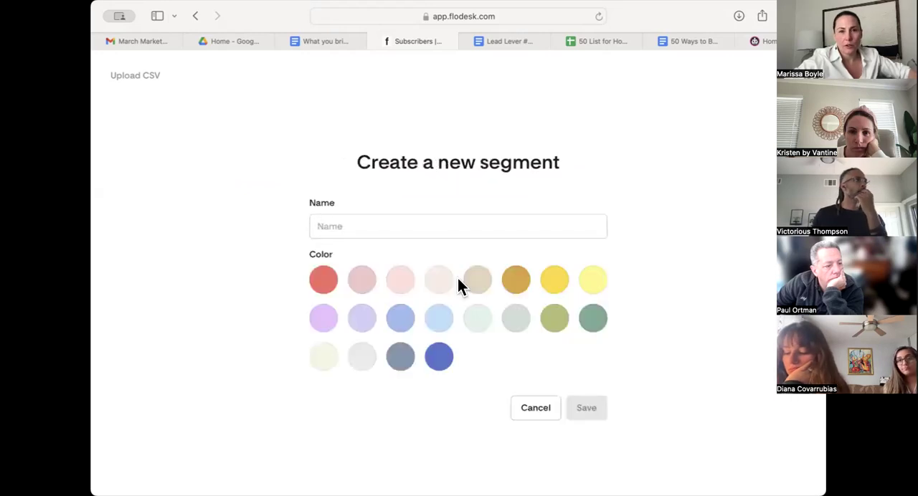
pyautogui.click(435, 225)
pyautogui.write('Top 50')
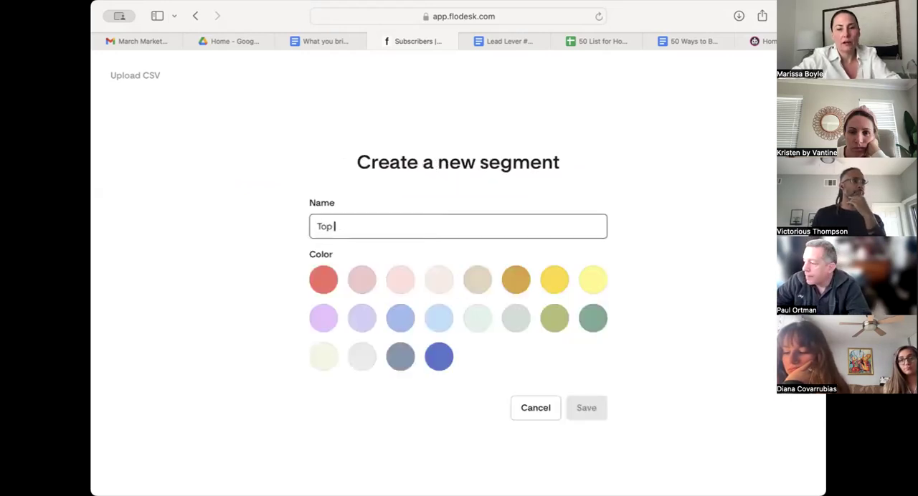
pyautogui.click(438, 357)
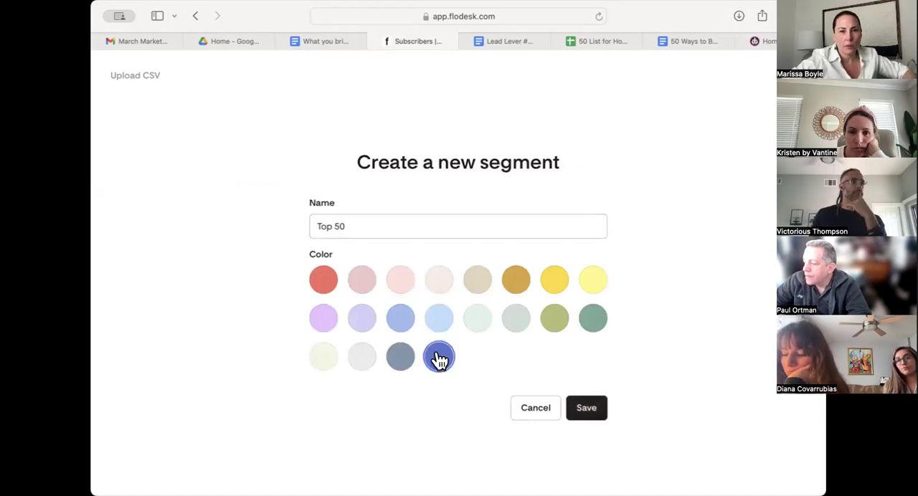
pyautogui.click(538, 412)
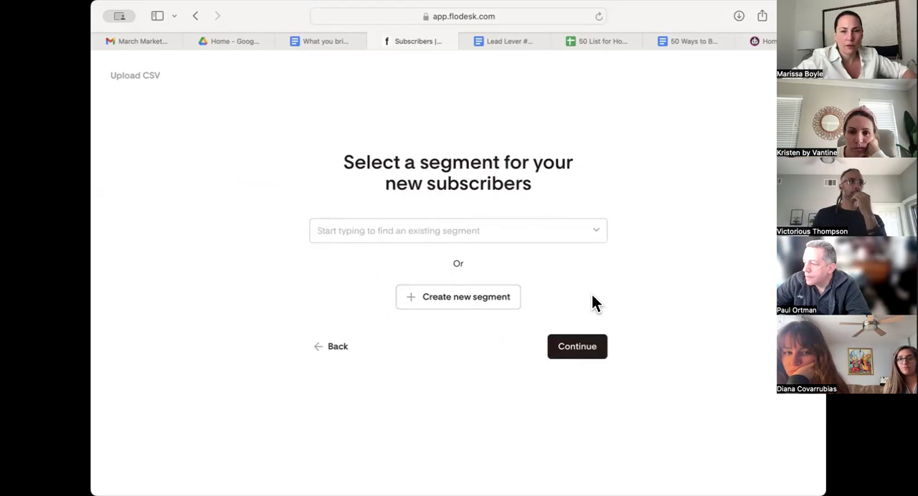
# Import the contacts without assigning a segment, finish the import, and go to the My emails page.
pyautogui.click(587, 351)
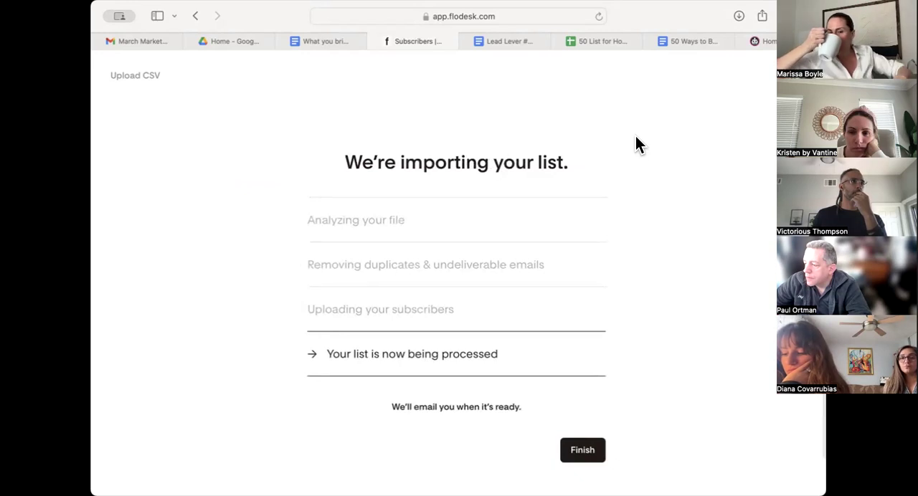
pyautogui.click(583, 450)
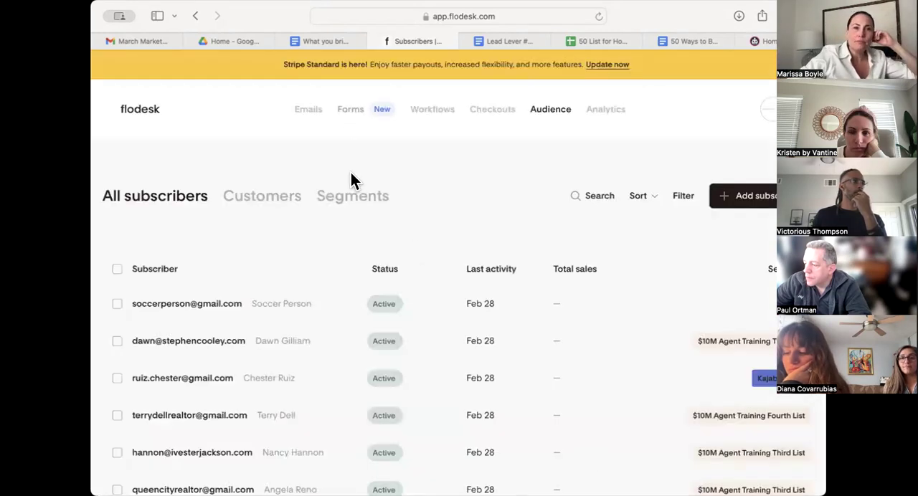
pyautogui.click(148, 109)
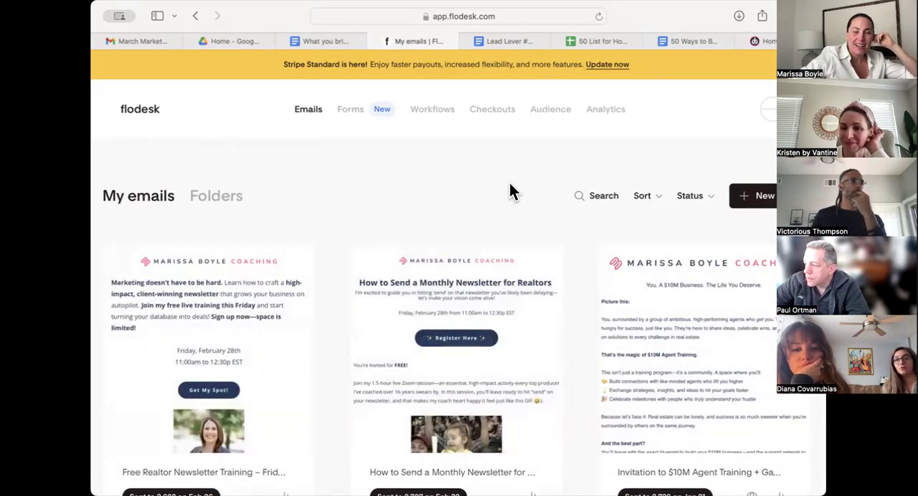
# View the options available for the sent Free Realtor Newsletter Training email without choosing one.
pyautogui.click(150, 115)
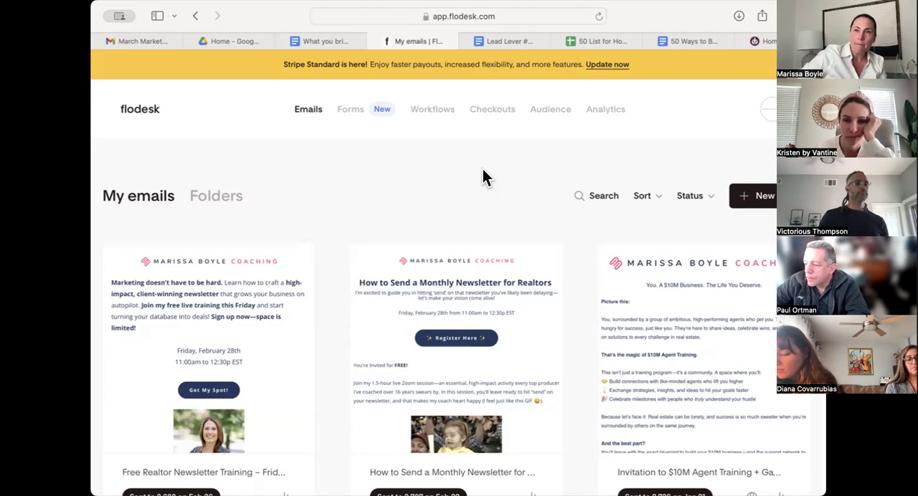
pyautogui.click(146, 113)
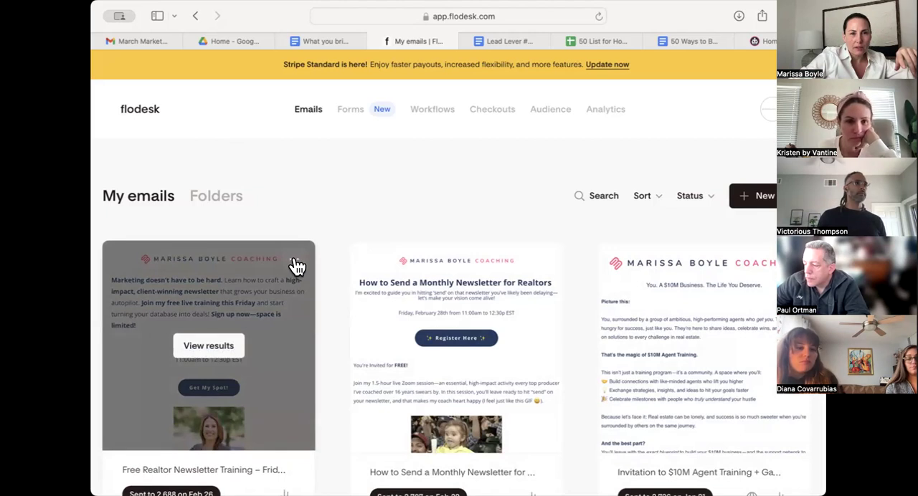
pyautogui.click(295, 261)
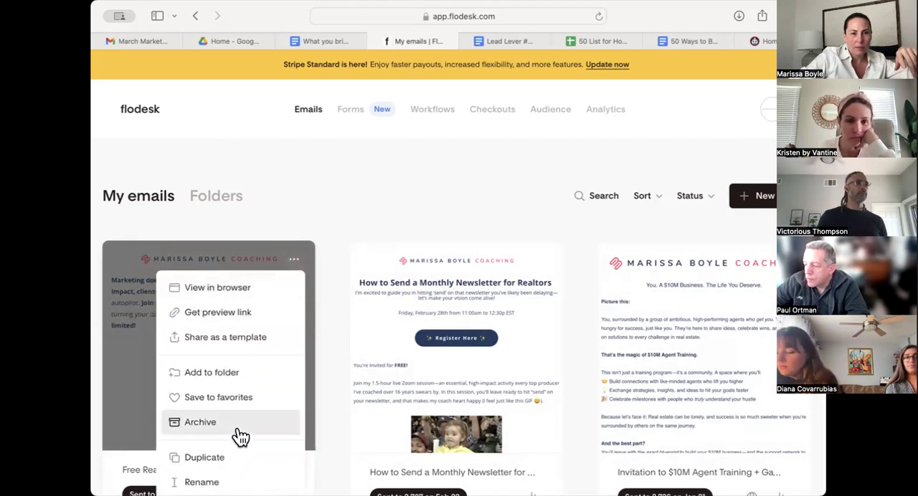
pyautogui.click(384, 152)
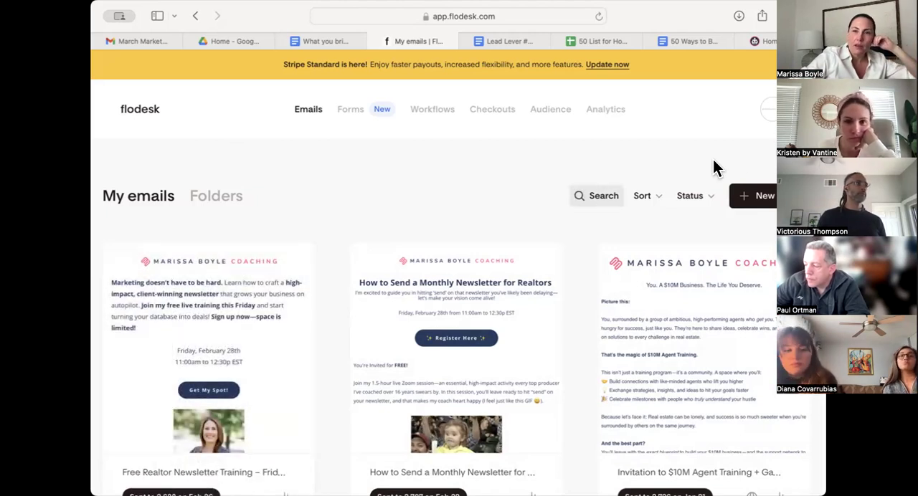
# Start a new email, browse the Share news, Make money, Say thanks and Inspire templates, and return to My emails.
pyautogui.click(765, 196)
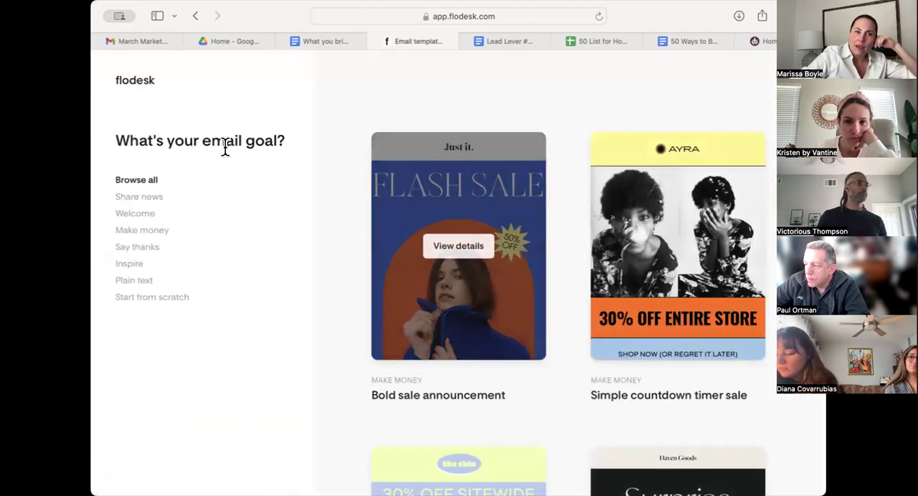
pyautogui.click(152, 199)
pyautogui.click(150, 231)
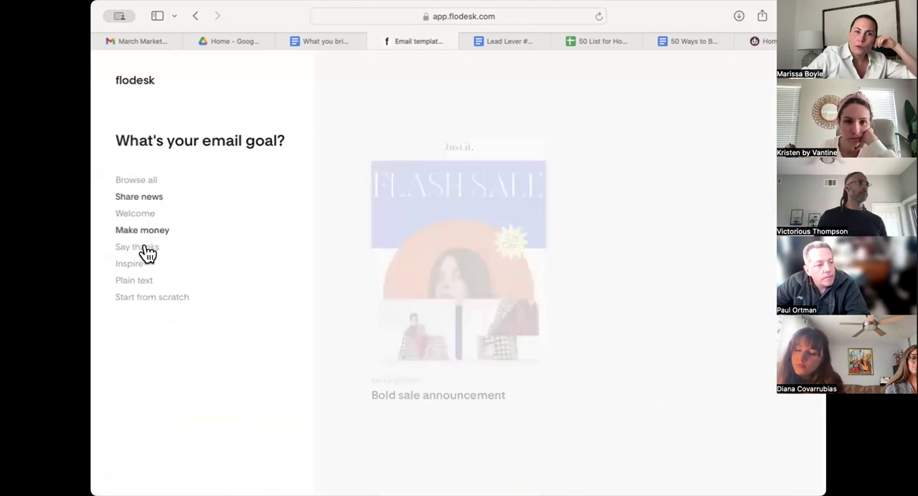
pyautogui.click(147, 248)
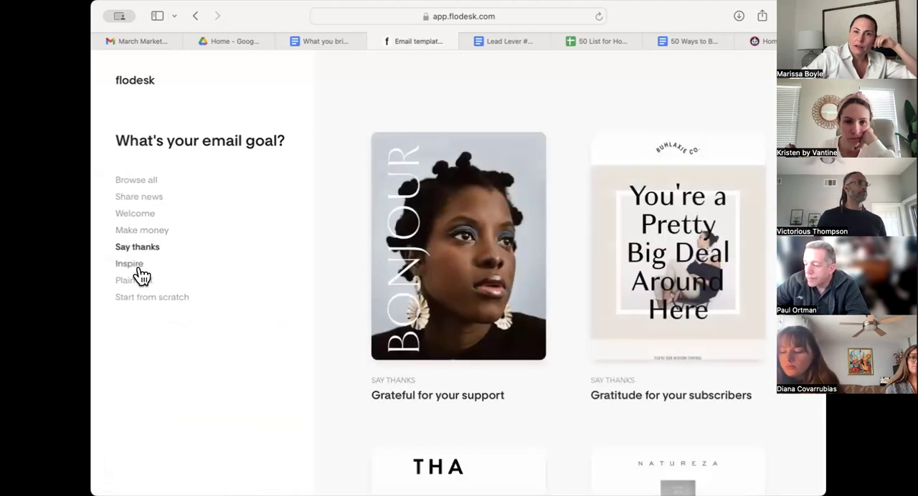
pyautogui.click(139, 267)
pyautogui.moveTo(454, 245)
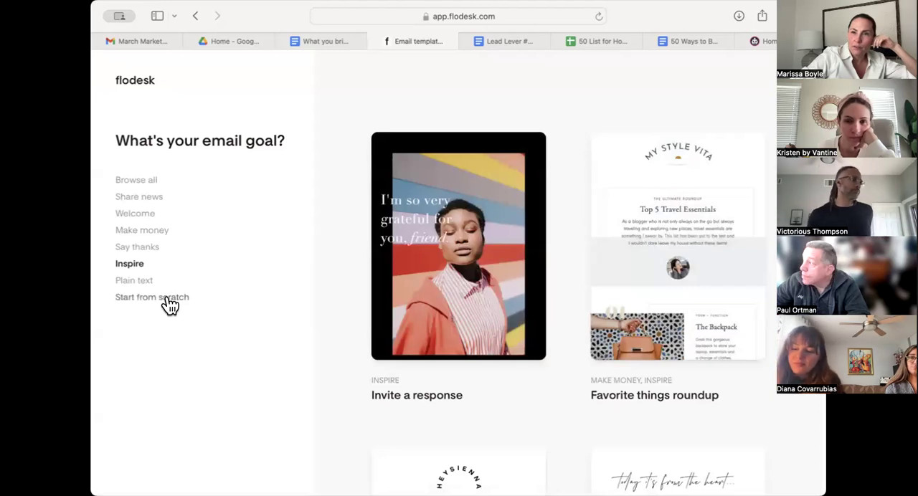
pyautogui.click(142, 81)
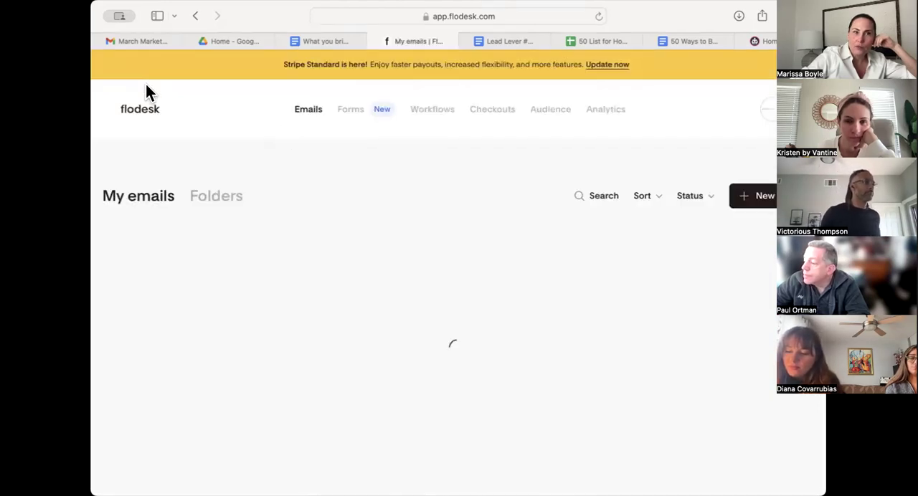
# Create a new email from scratch and name it Monthly Newsletter Template.
pyautogui.click(760, 196)
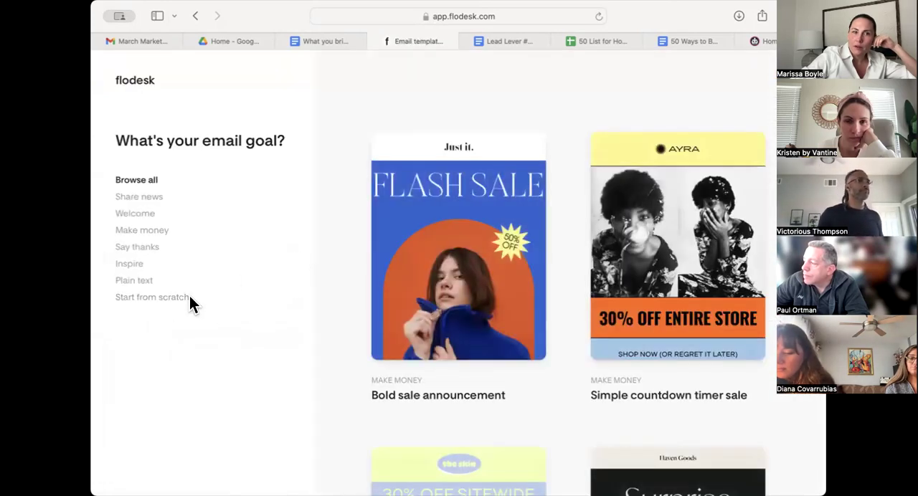
pyautogui.click(181, 298)
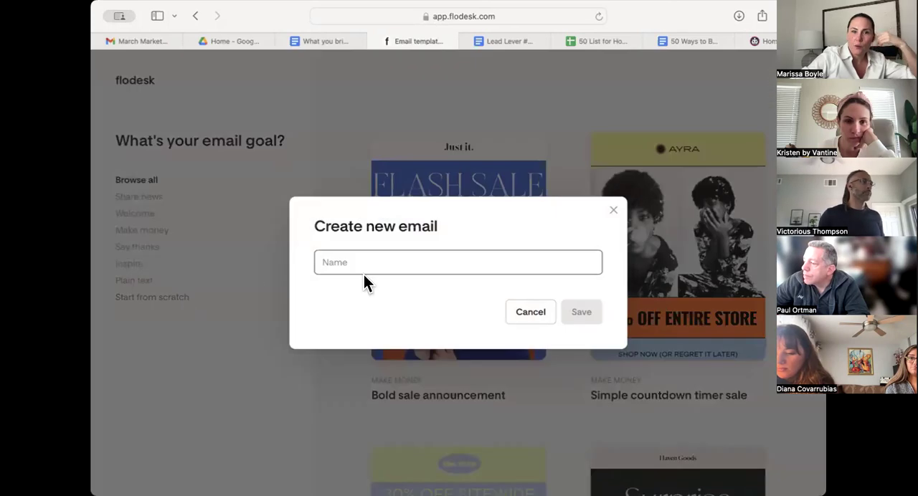
pyautogui.write('Monthly')
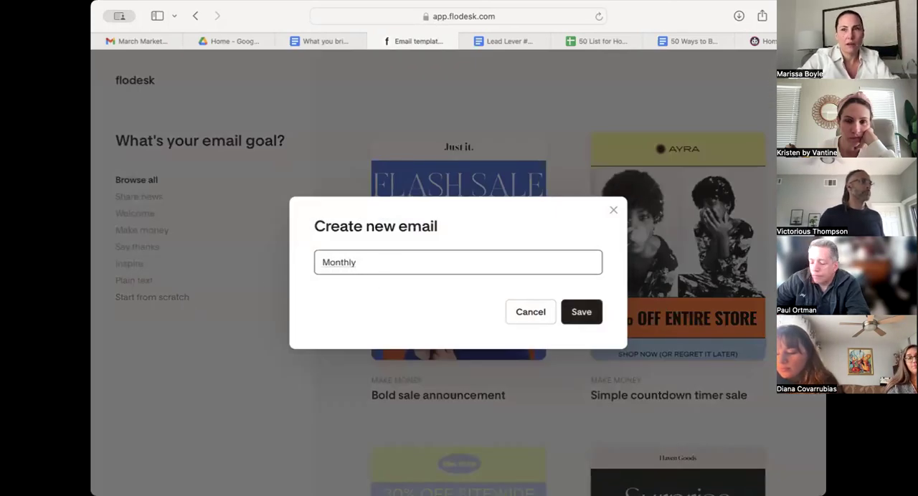
pyautogui.write(' Newslette')
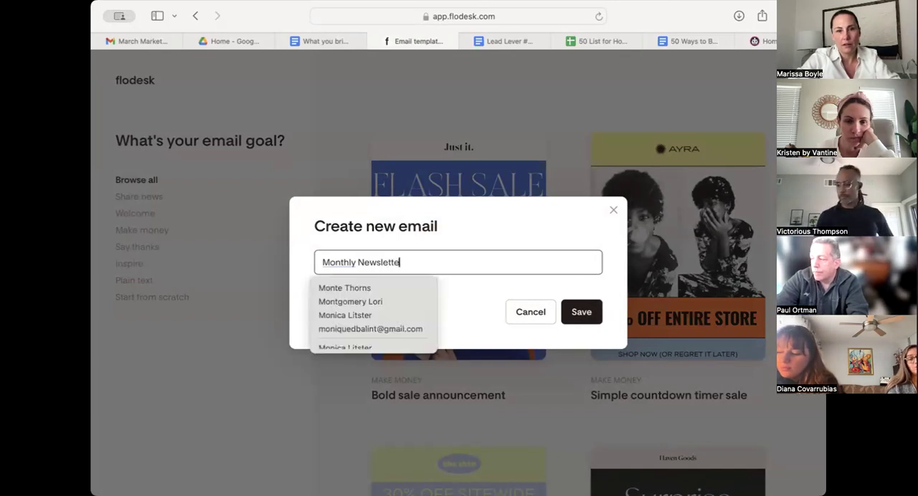
pyautogui.write('r Template')
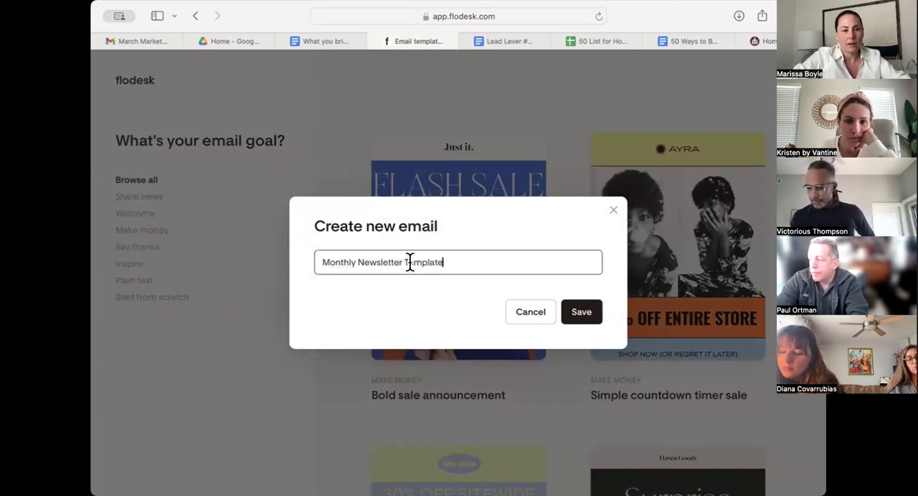
pyautogui.click(586, 315)
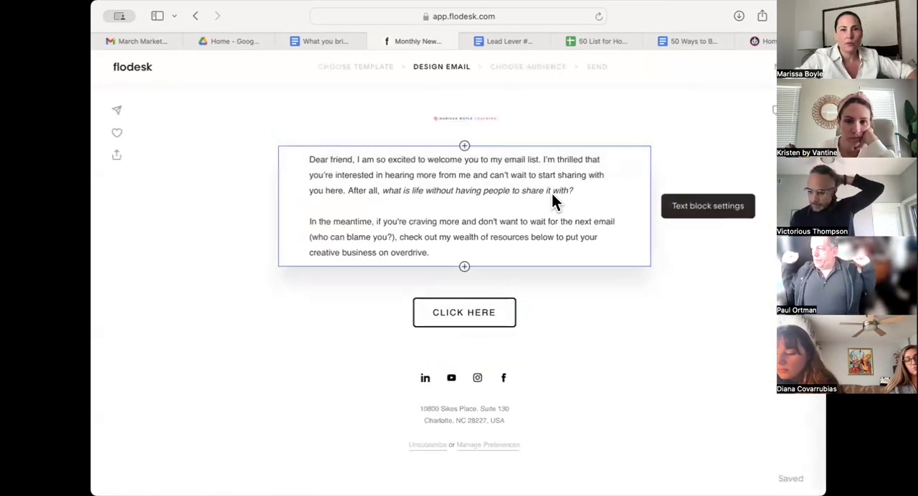
# Enlarge the logo at the head of the email to a width of about 432.
pyautogui.click(483, 122)
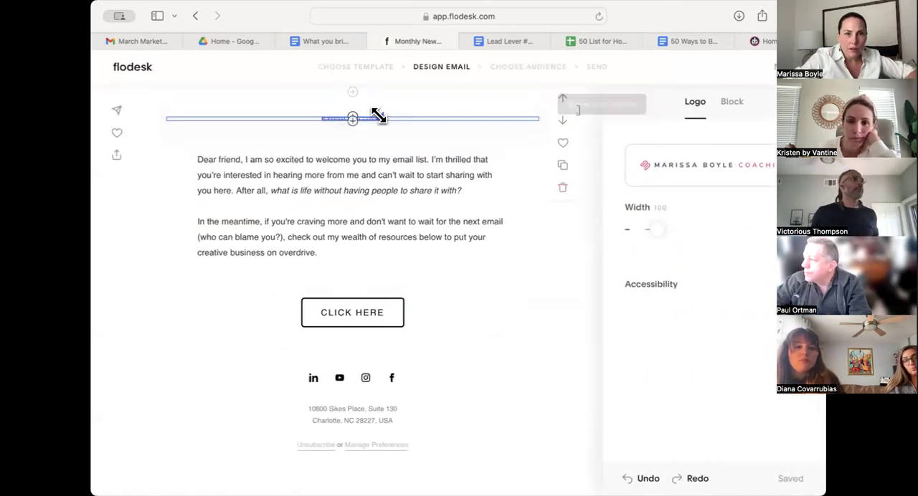
pyautogui.moveTo(406, 123); pyautogui.dragTo(487, 140)
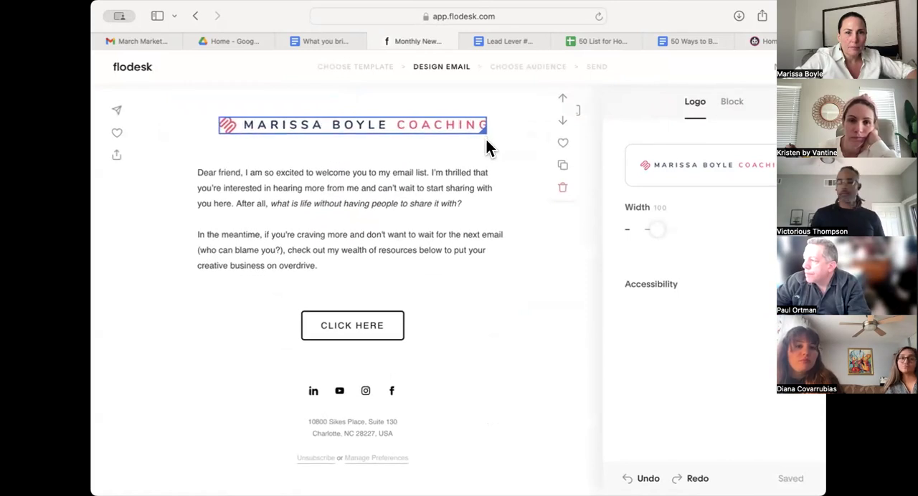
# Replace the placeholder text with the March message, greeting through sign-off, from the Lead Lever #1 SOI Google Doc, and remove the trailing blank lines.
pyautogui.click(408, 205)
pyautogui.click(510, 41)
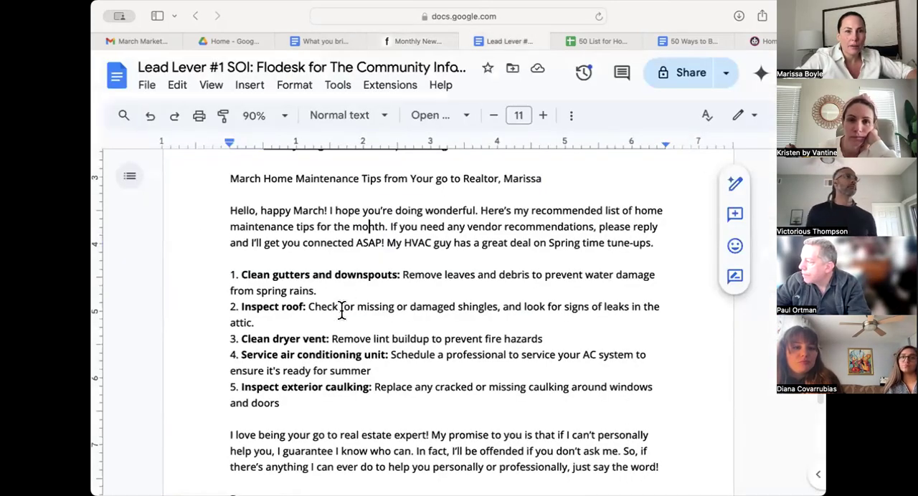
pyautogui.moveTo(228, 210); pyautogui.dragTo(314, 383)
pyautogui.scroll(-3, 300, 359)
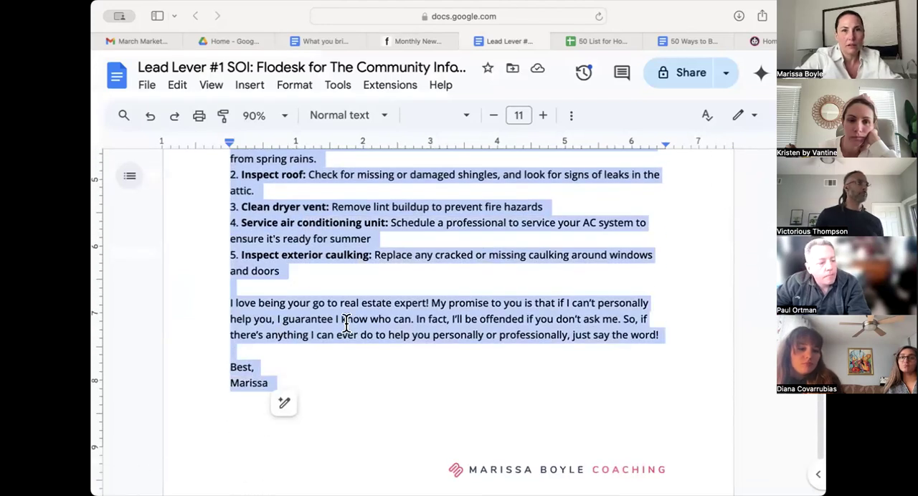
pyautogui.click(417, 41)
pyautogui.moveTo(338, 263); pyautogui.dragTo(188, 168)
pyautogui.write("Hello, happy March! I hope you're doing wonderful. Here's my recommended list of home maintenance tips for the month. If you need any vendor recommendations, please reply and I'll get you connected ASAP! My HVAC guy has a great deal on Spring time tune-ups.  1. Clean gutters and downspouts: Remove leaves and debris to prevent water damage from spring rains. 2. Inspect roof: Check for missing or damaged shingles, and look for signs of leaks in the attic. 3. Clean dryer vent: Remove lint buildup to prevent fire hazards 4. Service air conditioning unit: Schedule a professional to service your AC system to ensure it's ready for summer 5. Inspect exterior caulking: Replace any cracked or missing caulking around windows and doors  I love being your go to real estate expert! My promise to you is that if I can't personally help you, I guarantee I know who can. In fact, I'll be offended if you don't ask me. So, if there's anything I can ever do to help you personally or professionally, just say the word!  Best, Marissa")
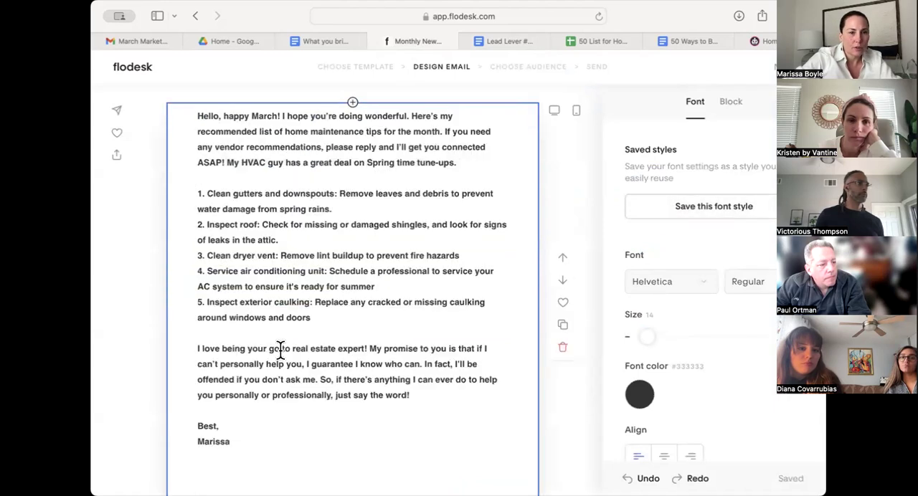
pyautogui.press('BackSpace')
pyautogui.press('BackSpace')
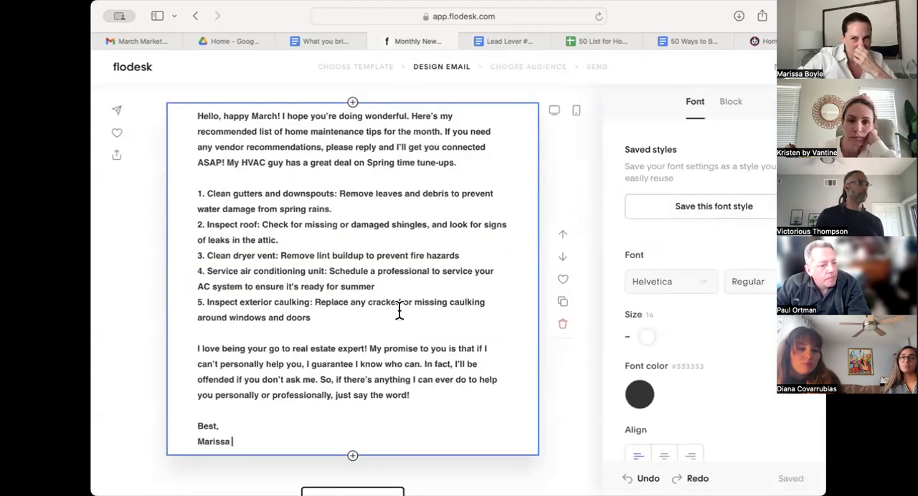
pyautogui.click(568, 182)
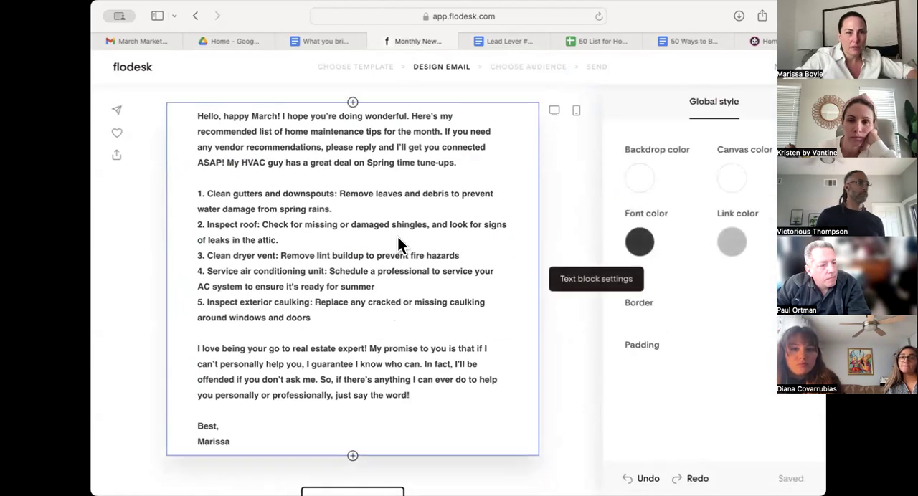
# Set the newsletter text block's font color to the navy brand color #223A5E.
pyautogui.scroll(2, 395, 240)
pyautogui.scroll(-5, 395, 240)
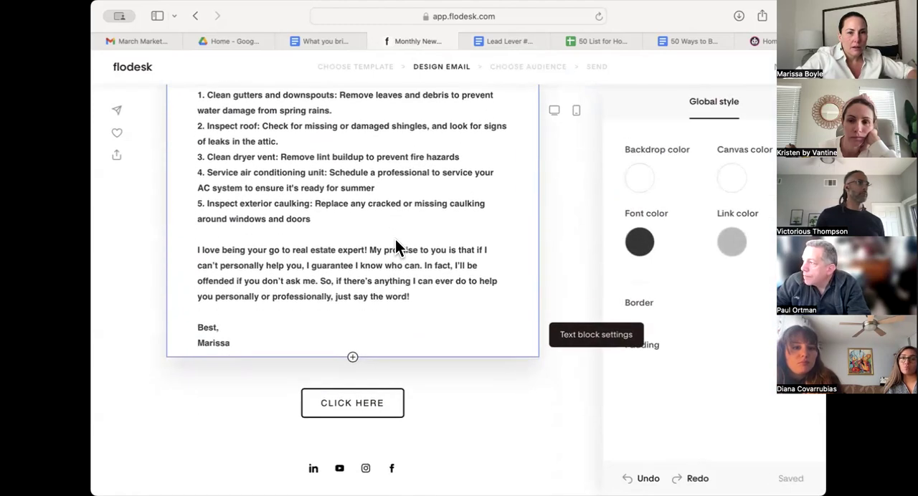
pyautogui.scroll(-1, 395, 239)
pyautogui.scroll(2, 393, 264)
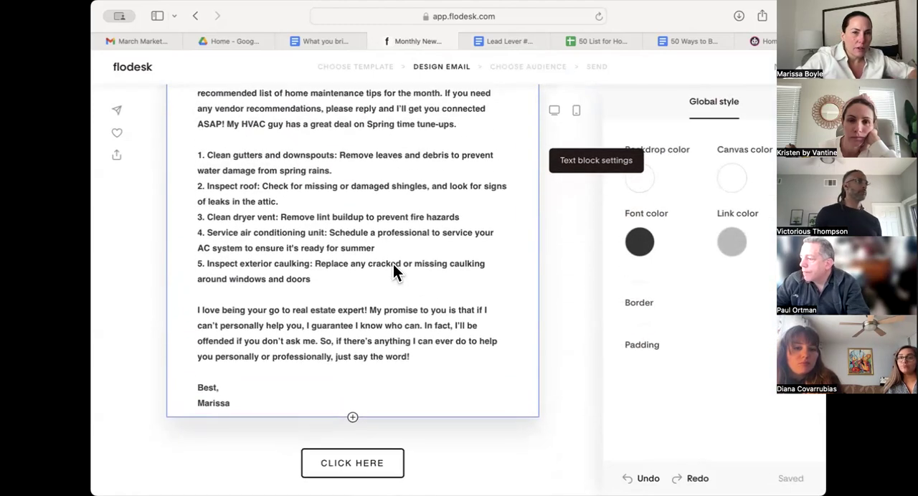
pyautogui.scroll(2, 393, 264)
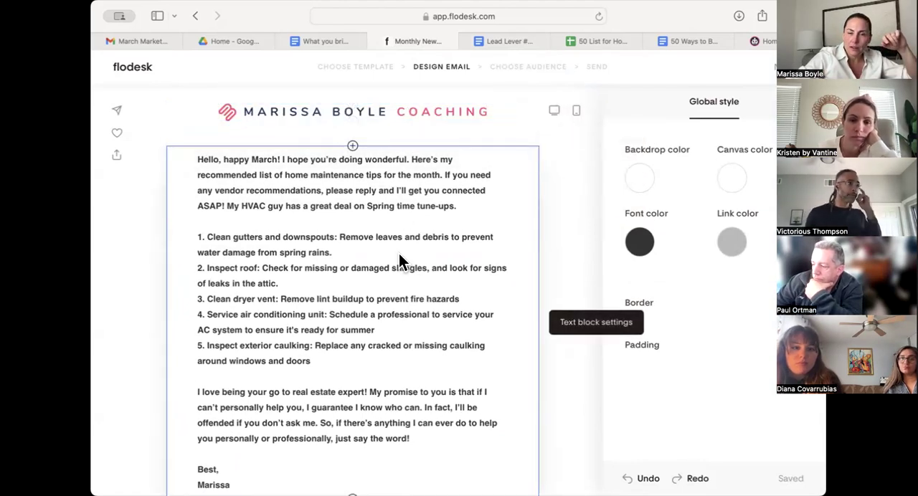
pyautogui.scroll(-1, 399, 260)
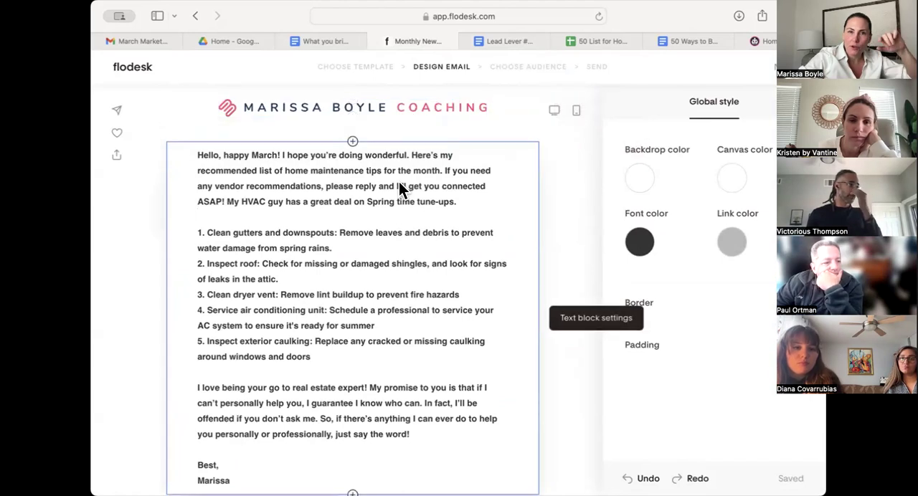
pyautogui.click(368, 228)
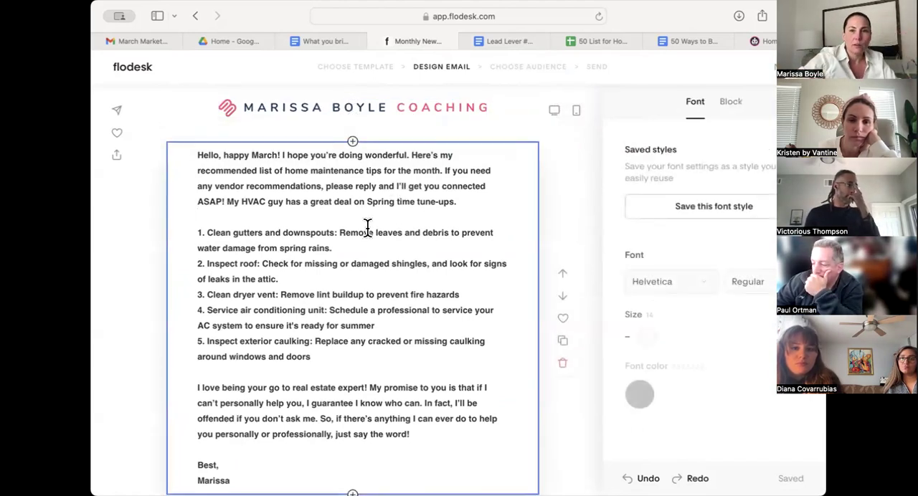
pyautogui.click(640, 395)
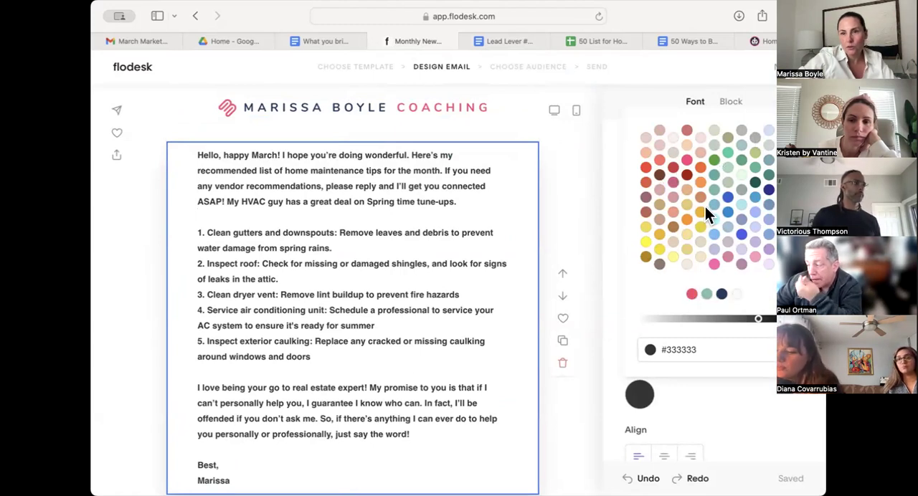
pyautogui.click(722, 296)
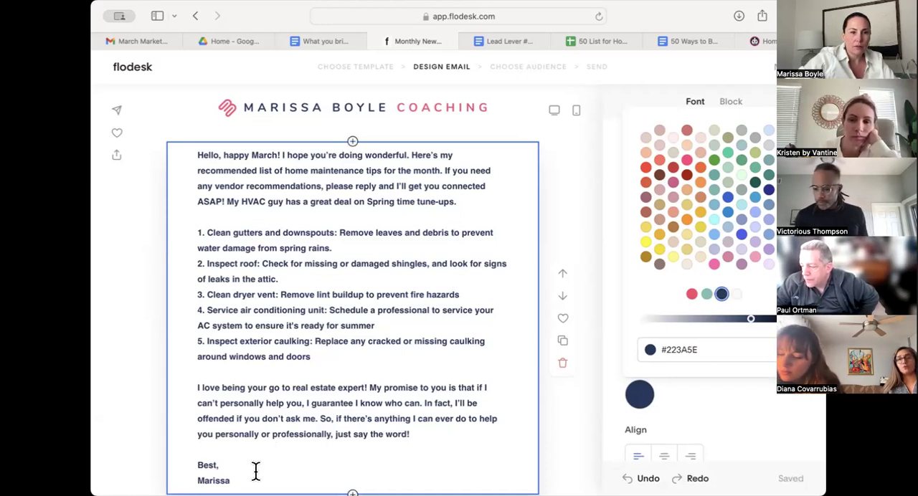
pyautogui.click(567, 188)
# Remove the bold formatting from the entire newsletter message, from the greeting through the sign-off.
pyautogui.click(396, 371)
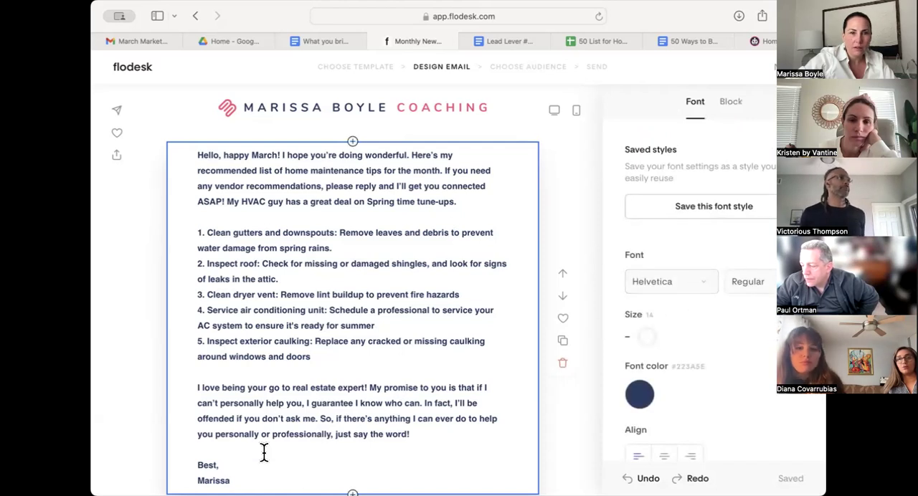
pyautogui.moveTo(267, 481); pyautogui.dragTo(180, 146)
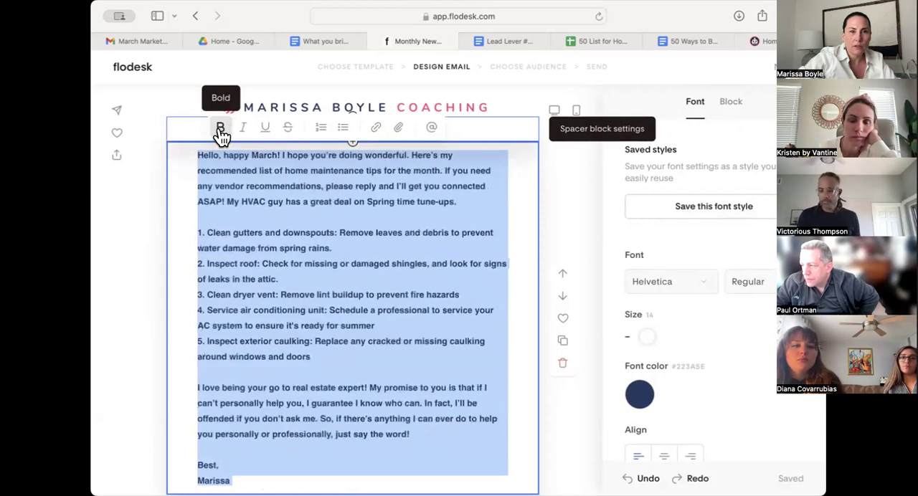
pyautogui.click(221, 130)
pyautogui.click(303, 232)
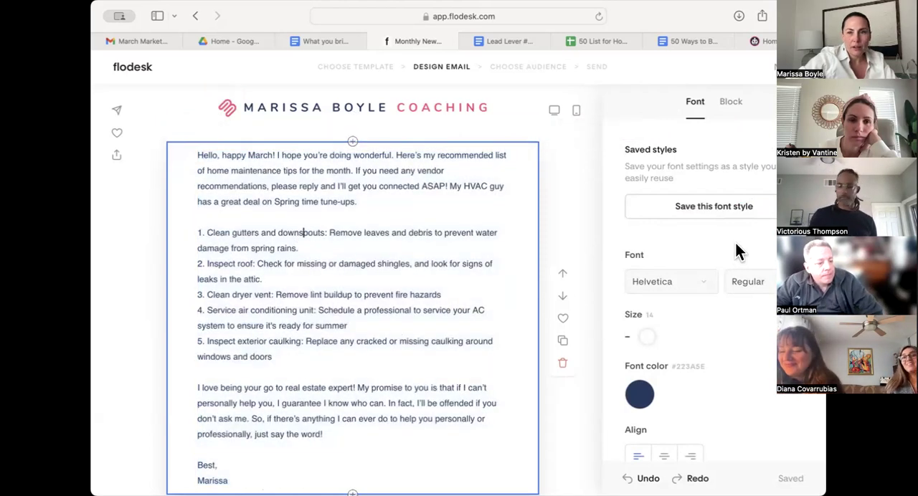
# Change the text block's font to Open Sans, try the SemiBold weight, and set the weight to Regular.
pyautogui.click(704, 282)
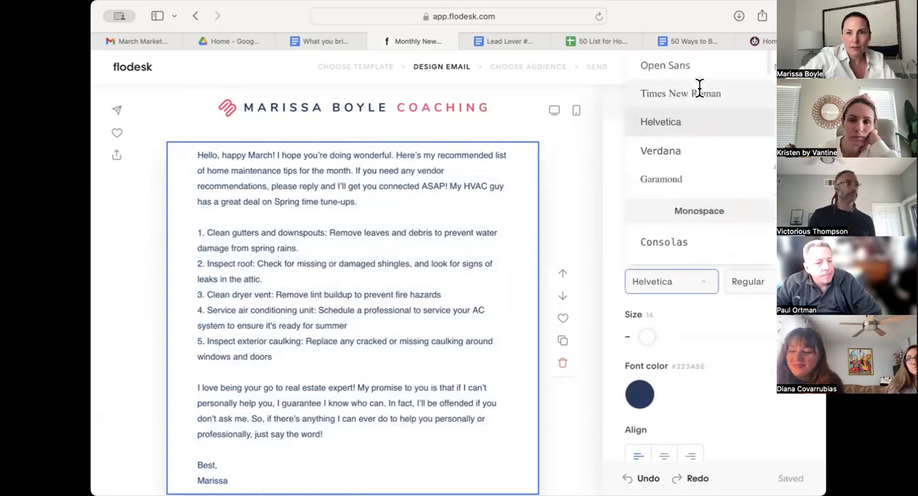
pyautogui.click(691, 63)
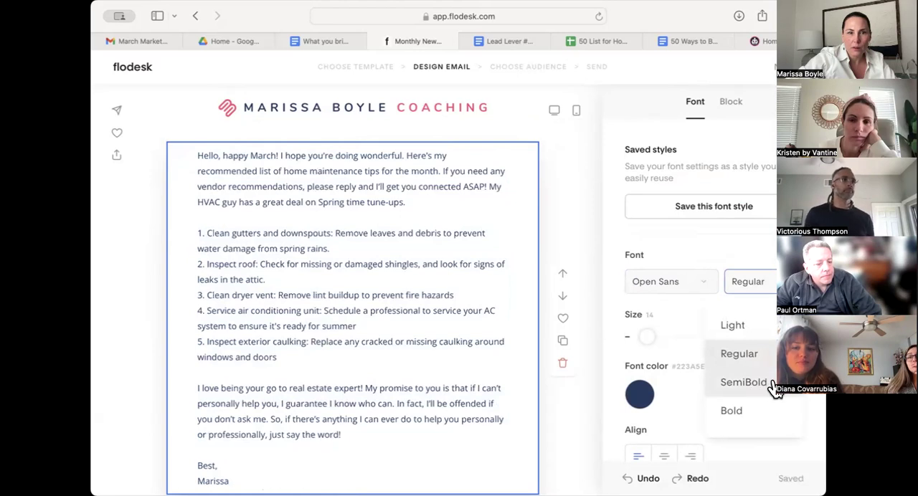
pyautogui.click(746, 383)
pyautogui.click(759, 283)
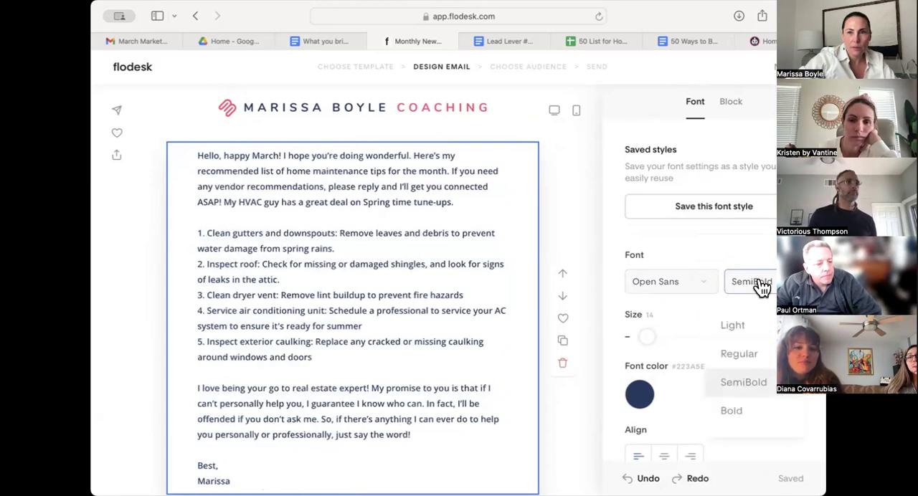
pyautogui.click(762, 353)
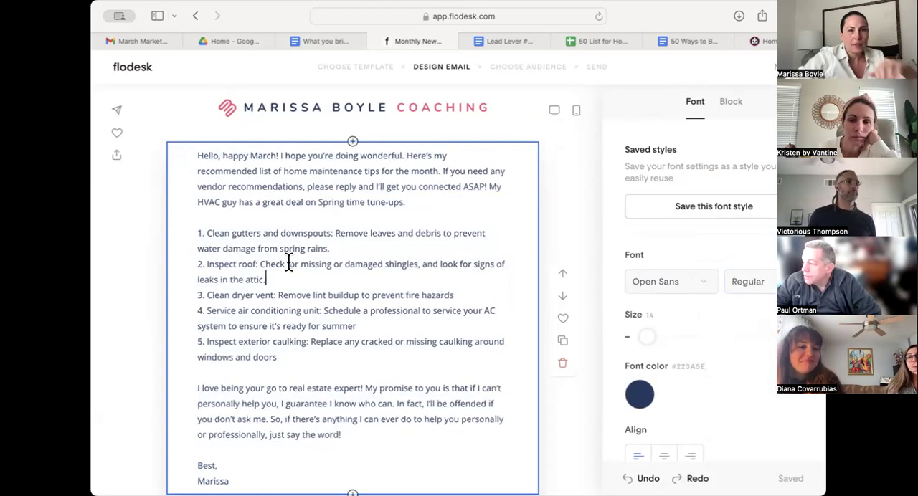
# Bold the numbered headings of the five maintenance tips, from Clean gutters and downspouts through Inspect exterior caulking.
pyautogui.moveTo(332, 233); pyautogui.dragTo(165, 230)
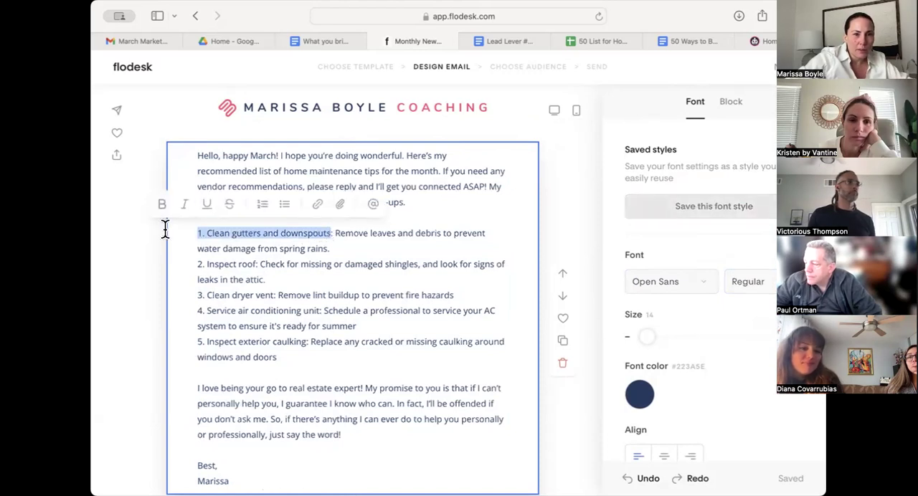
pyautogui.click(160, 205)
pyautogui.click(287, 280)
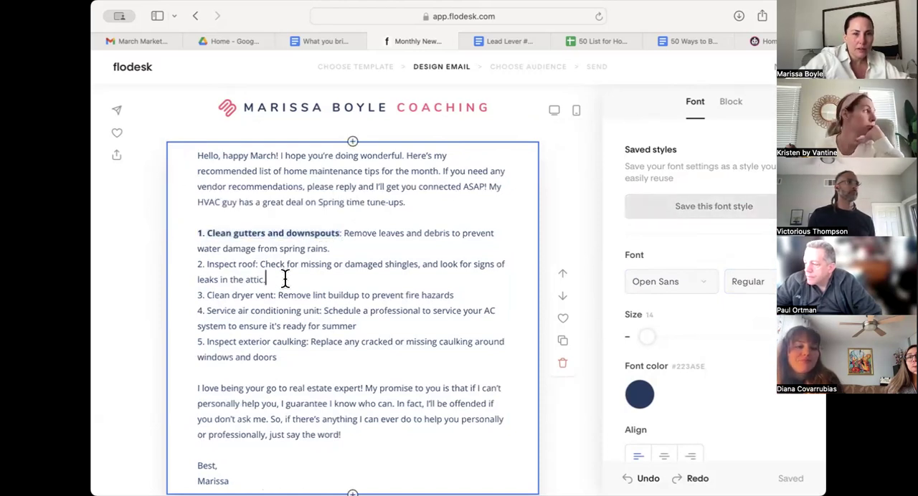
pyautogui.moveTo(204, 262)
pyautogui.mouseDown()
pyautogui.moveTo(171, 262)
pyautogui.moveTo(188, 261)
pyautogui.mouseUp()
pyautogui.click(250, 280)
pyautogui.click(126, 235)
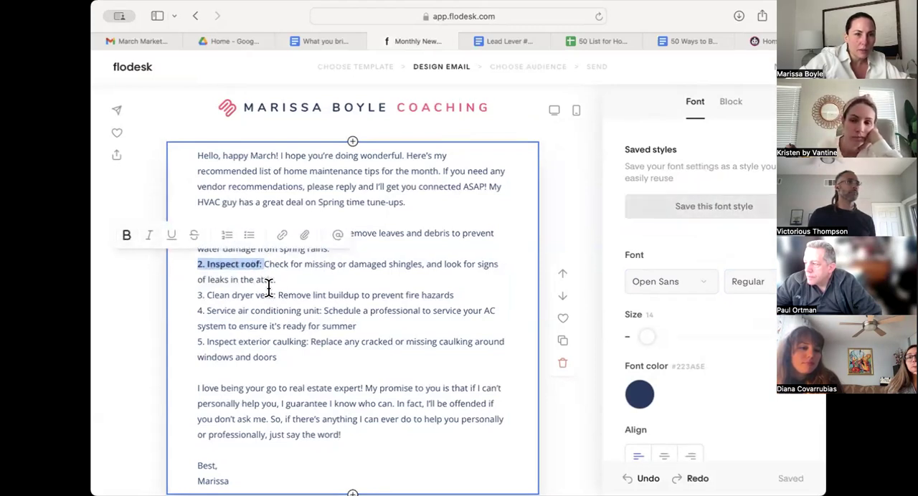
pyautogui.moveTo(280, 295); pyautogui.dragTo(185, 294)
pyautogui.click(136, 268)
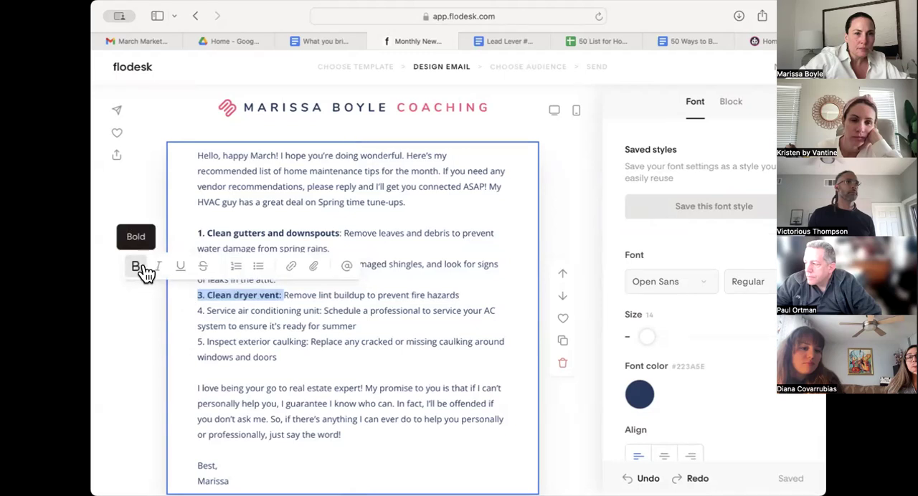
pyautogui.moveTo(332, 311); pyautogui.dragTo(184, 307)
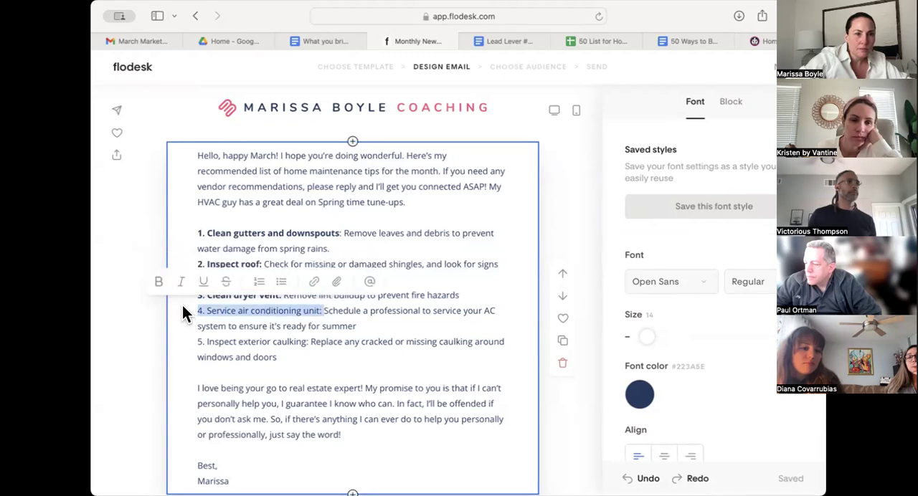
pyautogui.click(158, 281)
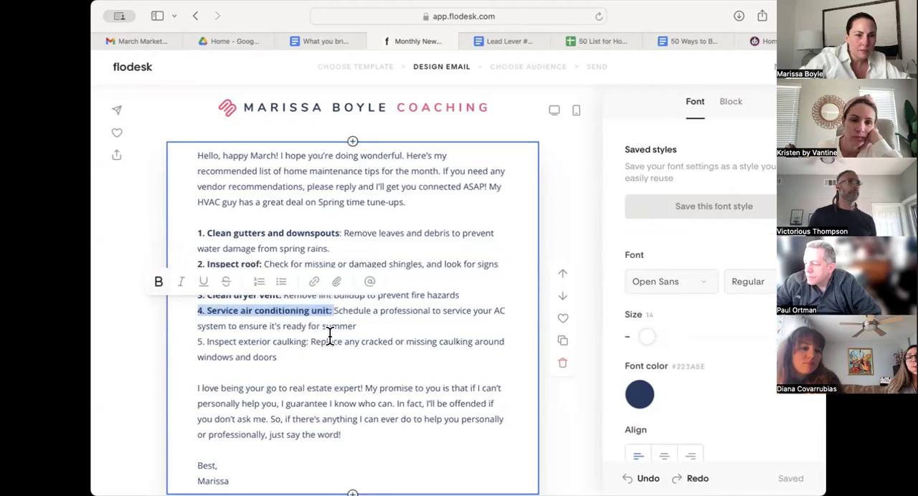
pyautogui.click(287, 355)
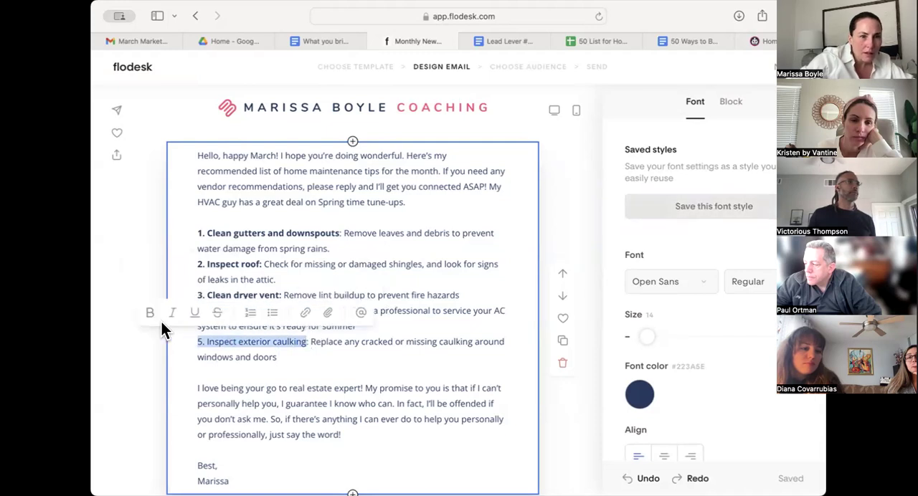
pyautogui.click(154, 307)
pyautogui.click(388, 215)
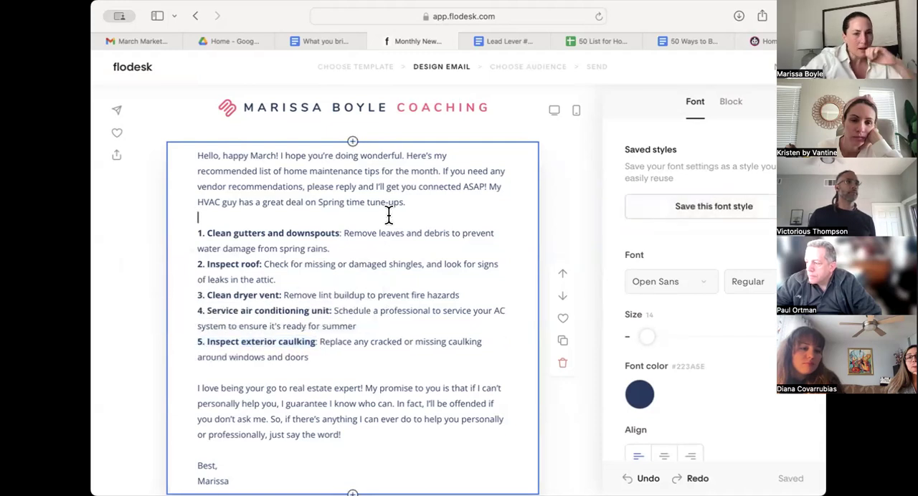
# Insert an image block between the newsletter's sign-off and the CLICK HERE button.
pyautogui.scroll(-2, 389, 215)
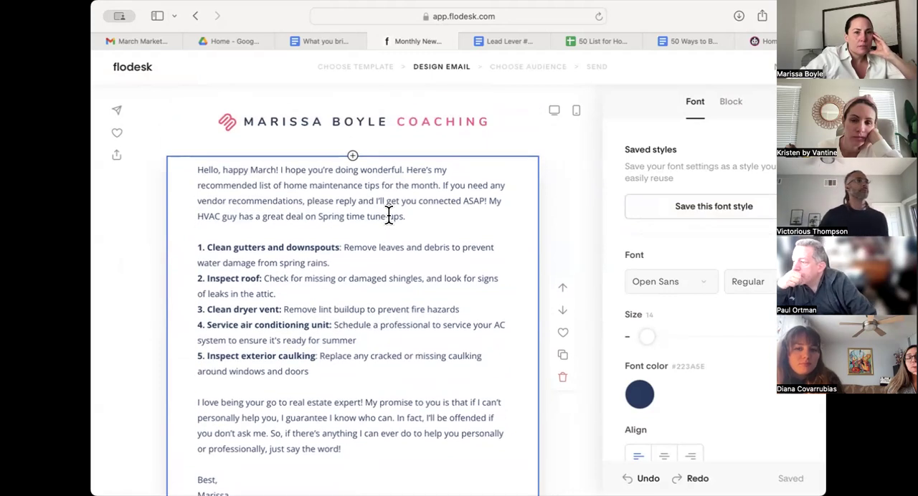
pyautogui.scroll(-4, 389, 215)
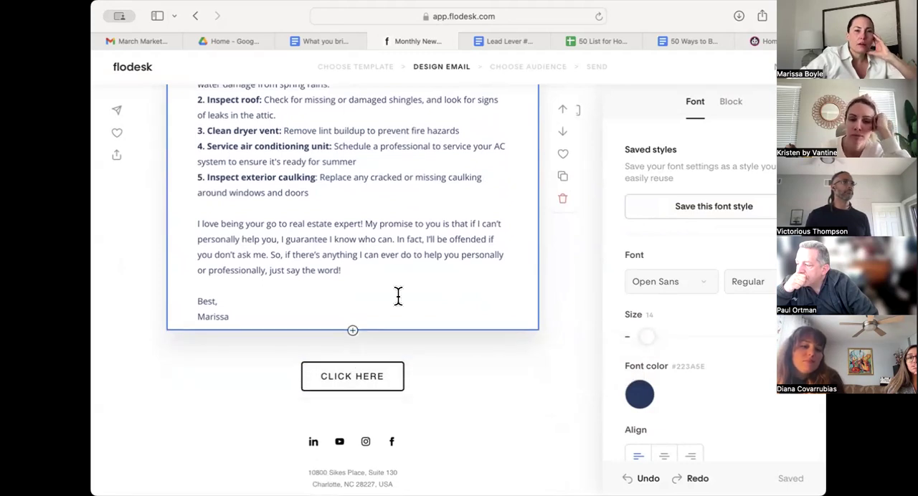
pyautogui.scroll(5, 398, 295)
pyautogui.click(575, 208)
pyautogui.scroll(-5, 352, 299)
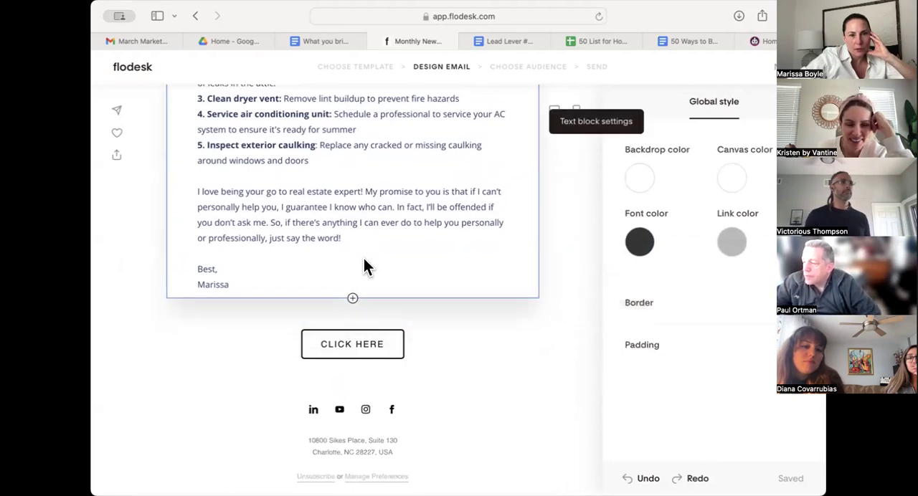
pyautogui.click(353, 326)
pyautogui.scroll(-2, 354, 326)
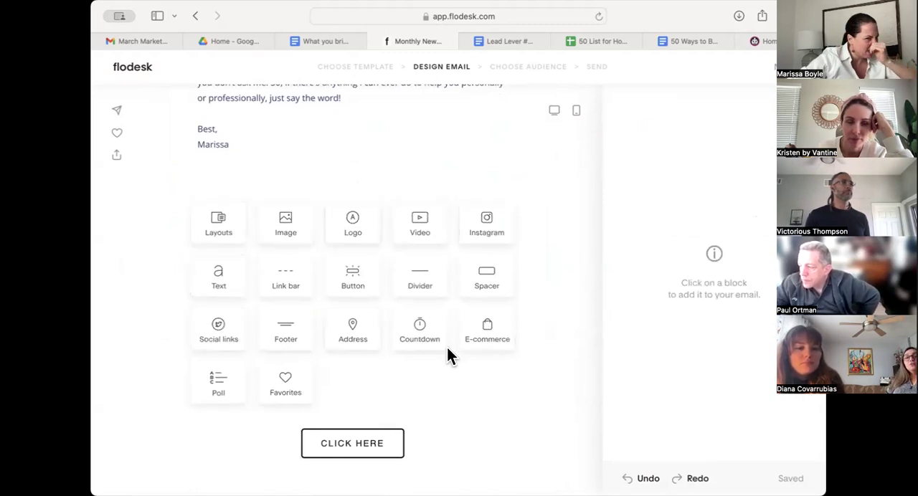
pyautogui.click(287, 223)
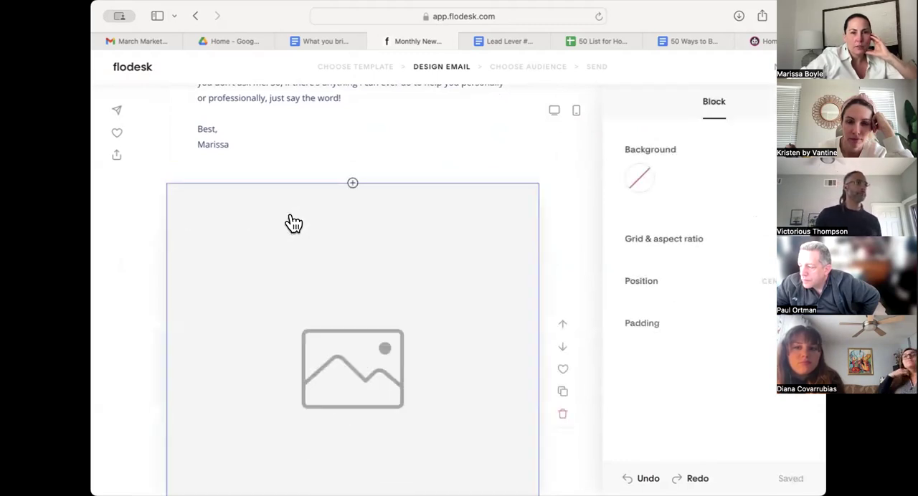
# Fill the image block with the illustrated house GIF found by searching Giphy for "realtor".
pyautogui.click(425, 249)
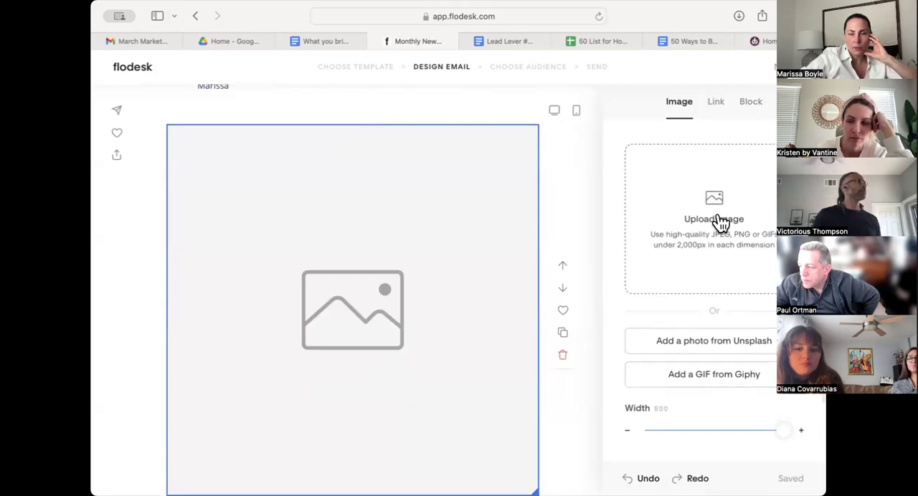
pyautogui.click(729, 381)
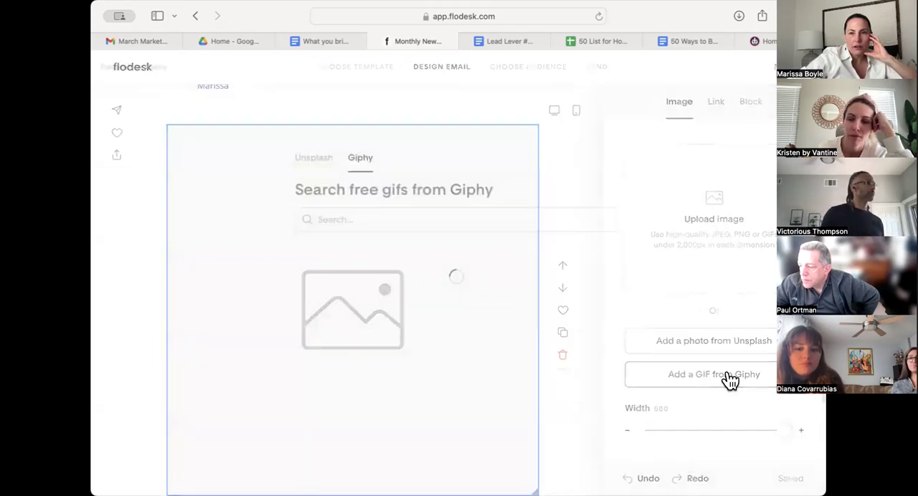
pyautogui.scroll(-2, 417, 410)
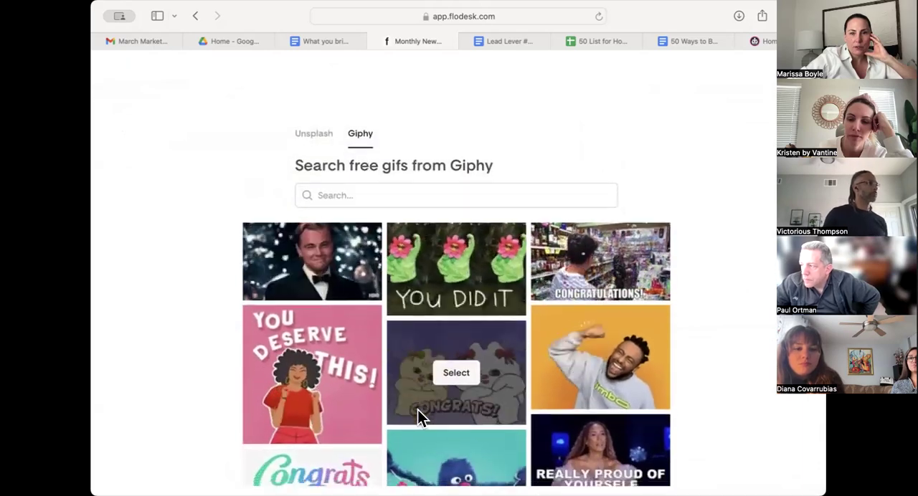
pyautogui.click(428, 175)
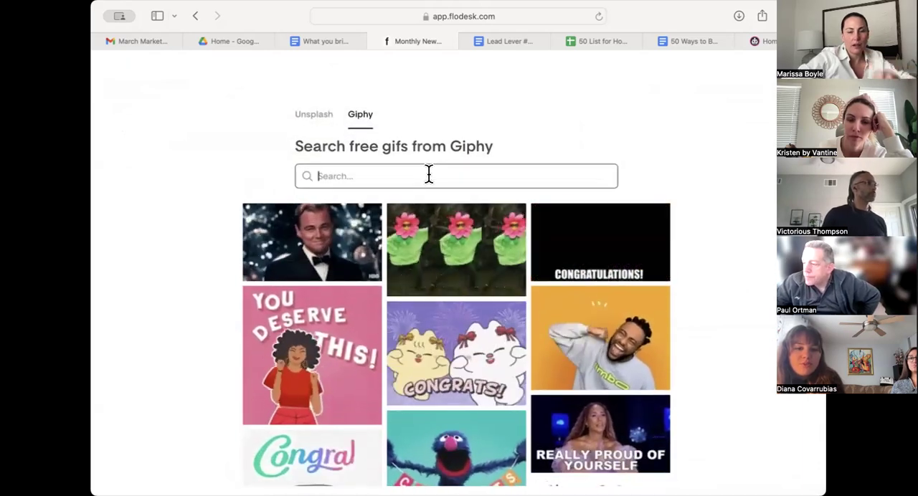
pyautogui.write('realtor')
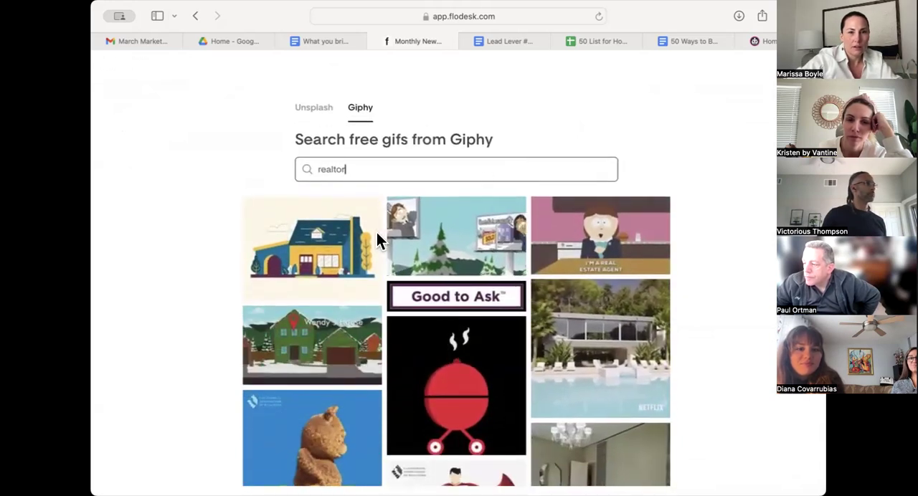
pyautogui.click(312, 251)
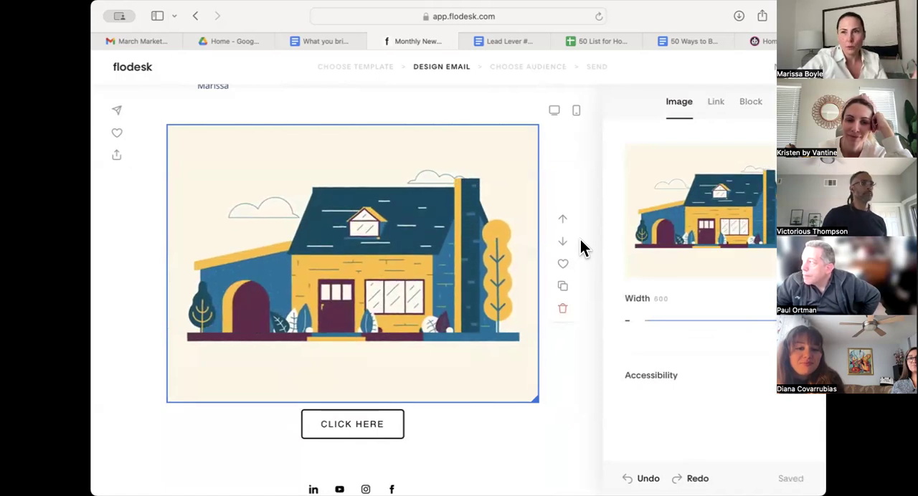
# Delete the house GIF block from the newsletter.
pyautogui.click(558, 313)
pyautogui.scroll(4, 393, 227)
pyautogui.scroll(2, 388, 226)
pyautogui.scroll(-4, 385, 265)
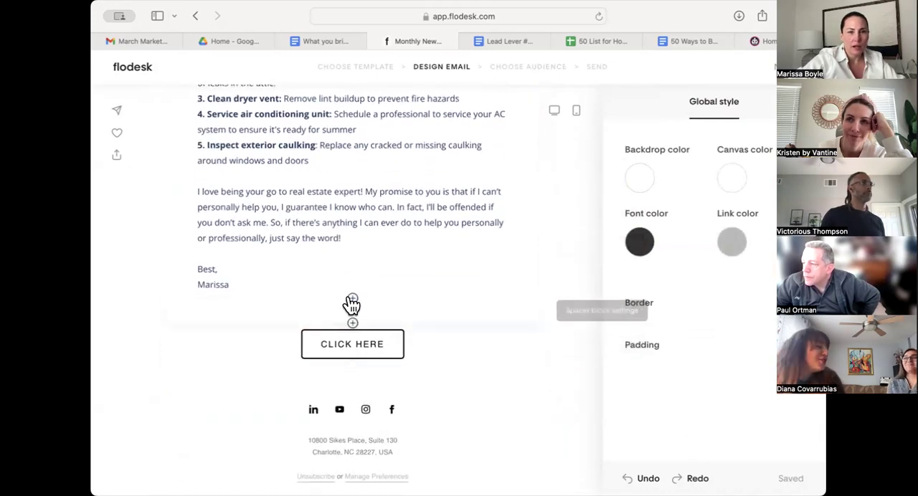
# Add a new image block above the CLICK HERE button and upload the portrait photo of the woman in the patterned dress.
pyautogui.click(353, 322)
pyautogui.scroll(-4, 354, 327)
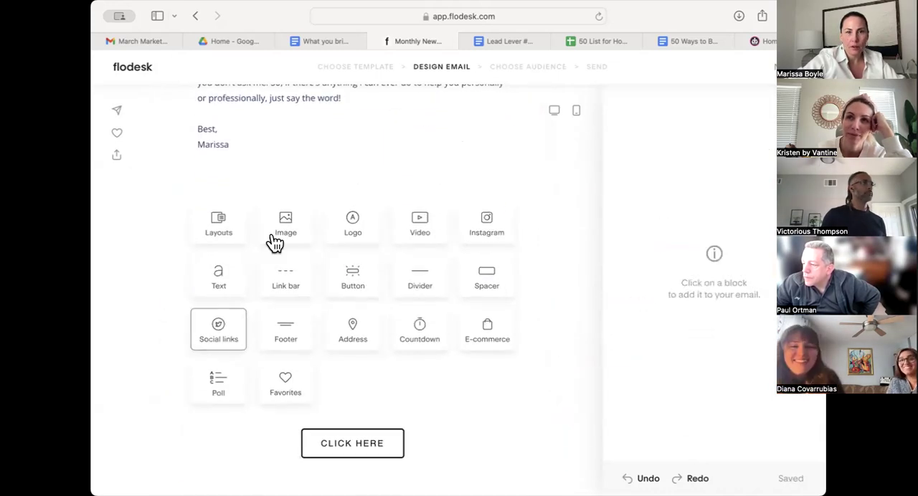
pyautogui.click(287, 226)
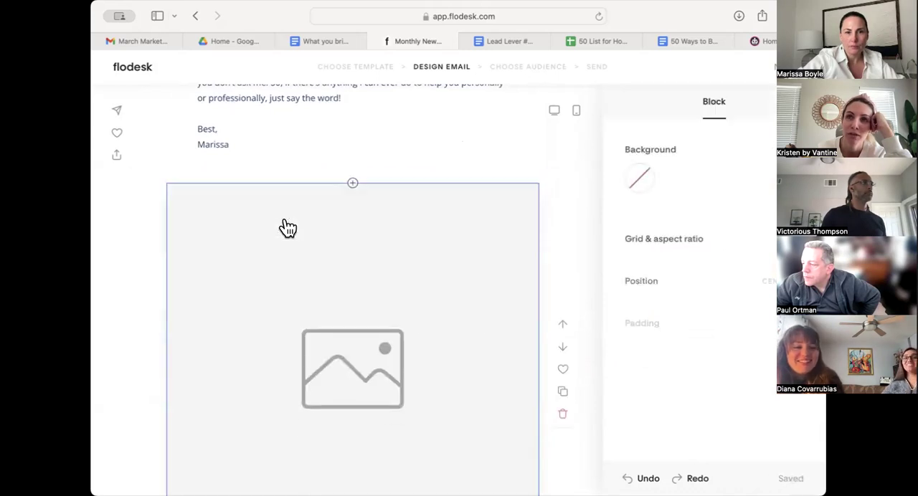
pyautogui.click(379, 262)
pyautogui.click(743, 219)
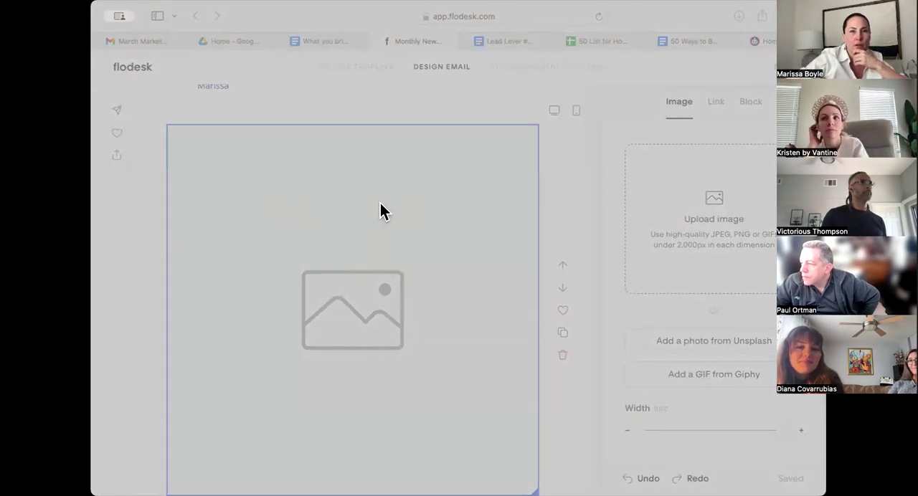
pyautogui.click(676, 362)
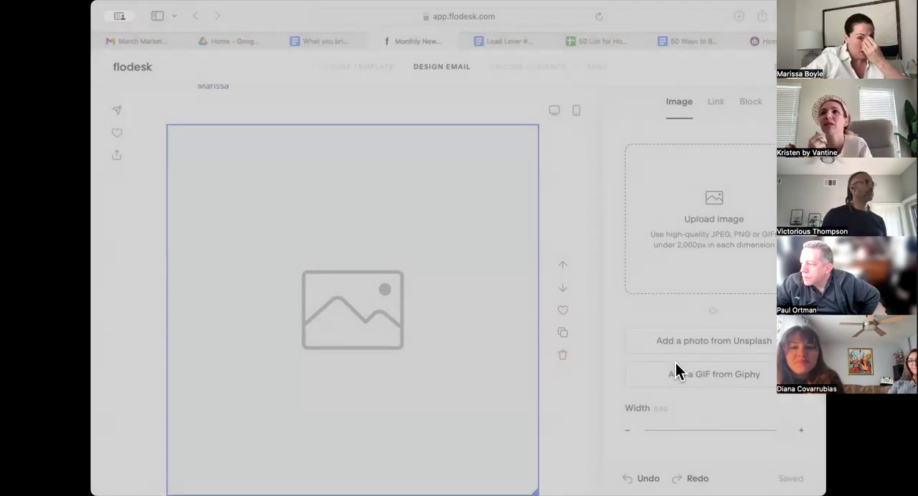
pyautogui.scroll(-5, 525, 229)
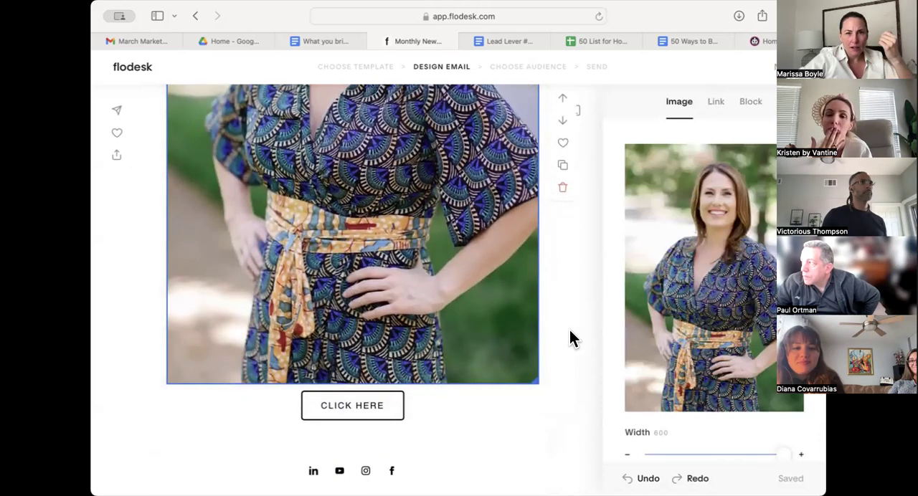
# Shrink the portrait photo to about a third of the email's width.
pyautogui.scroll(5, 569, 330)
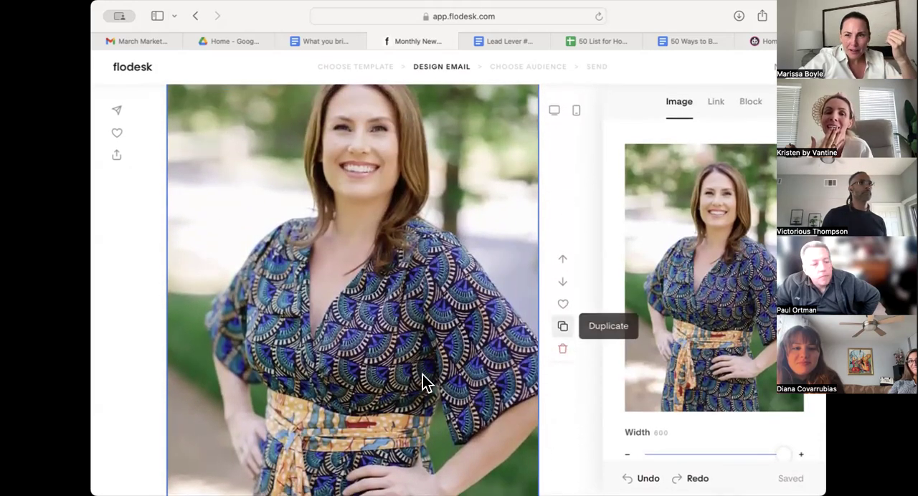
pyautogui.scroll(-5, 423, 376)
pyautogui.moveTo(535, 406); pyautogui.dragTo(419, 311)
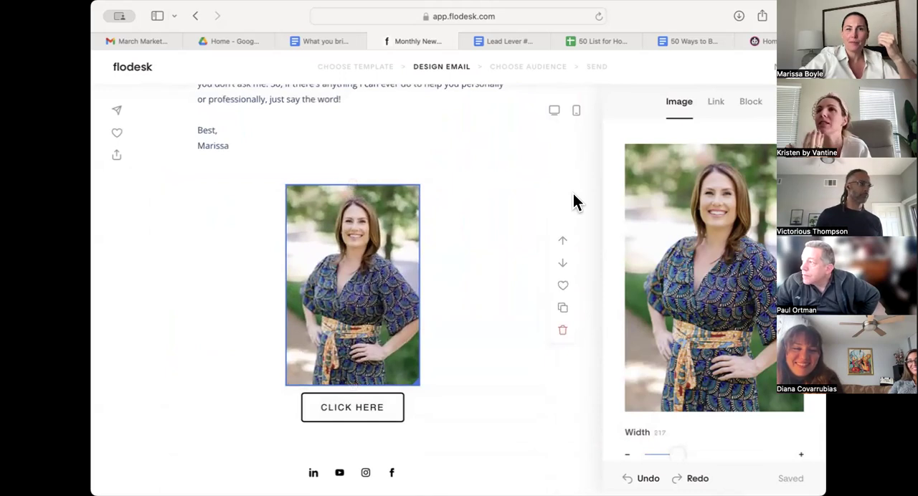
pyautogui.moveTo(411, 381)
pyautogui.mouseDown()
pyautogui.moveTo(453, 420)
pyautogui.moveTo(390, 359)
pyautogui.moveTo(467, 424)
pyautogui.moveTo(404, 361)
pyautogui.moveTo(411, 370)
pyautogui.mouseUp()
pyautogui.click(595, 165)
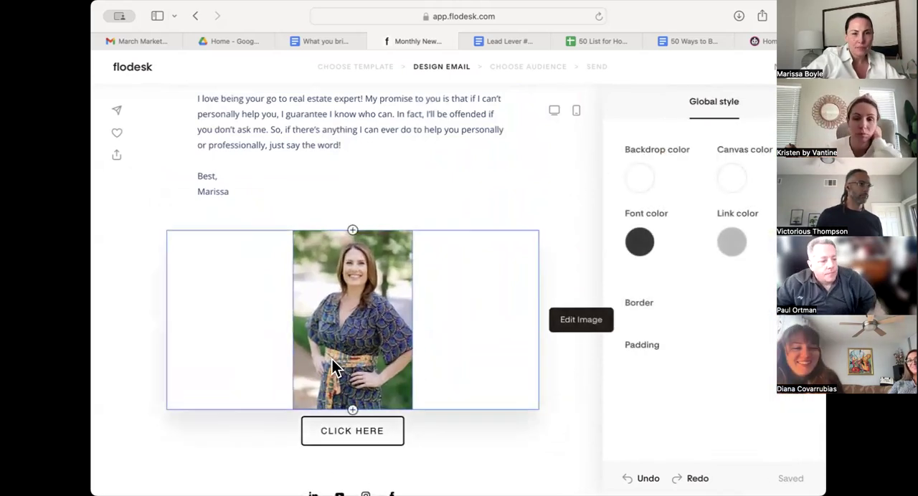
# Delete the outlined CLICK HERE button block below the portrait photo.
pyautogui.scroll(-1, 476, 425)
pyautogui.scroll(-3, 476, 424)
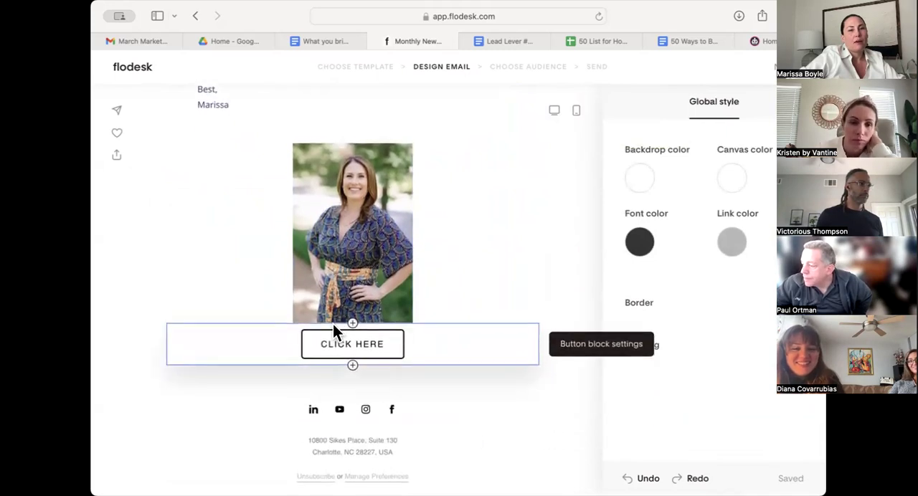
pyautogui.click(384, 350)
pyautogui.click(576, 249)
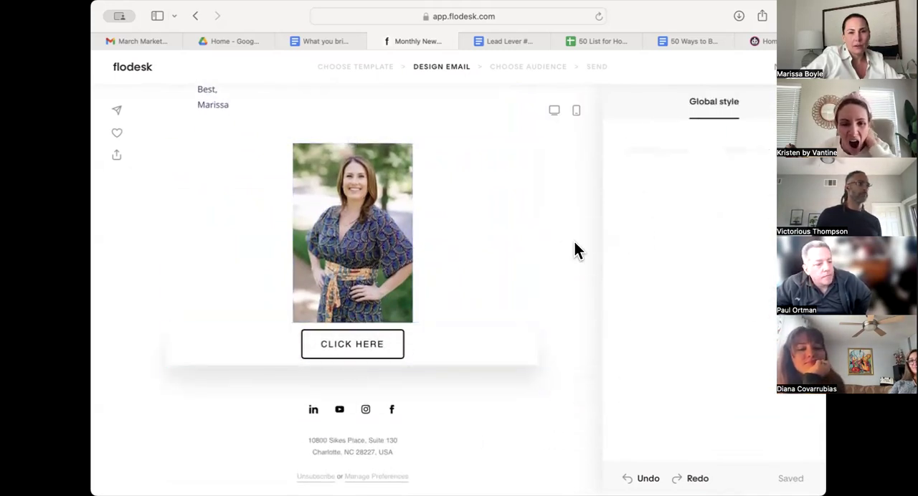
pyautogui.click(436, 351)
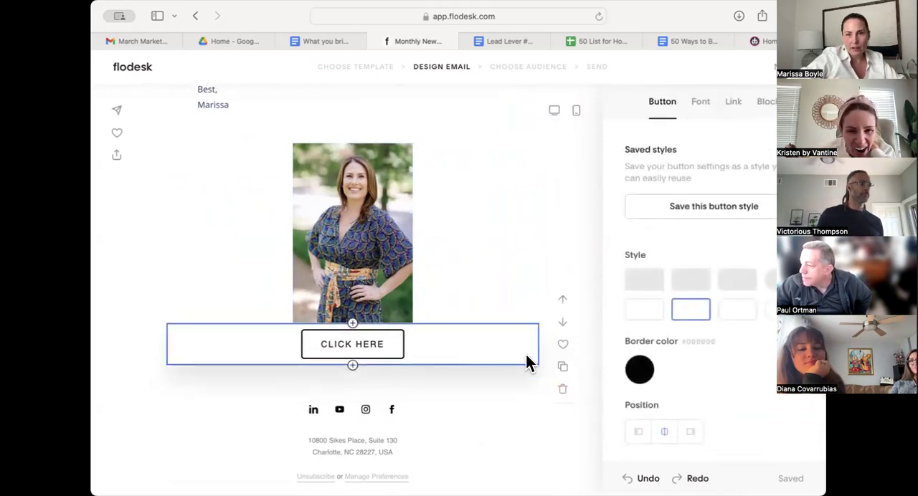
pyautogui.click(563, 391)
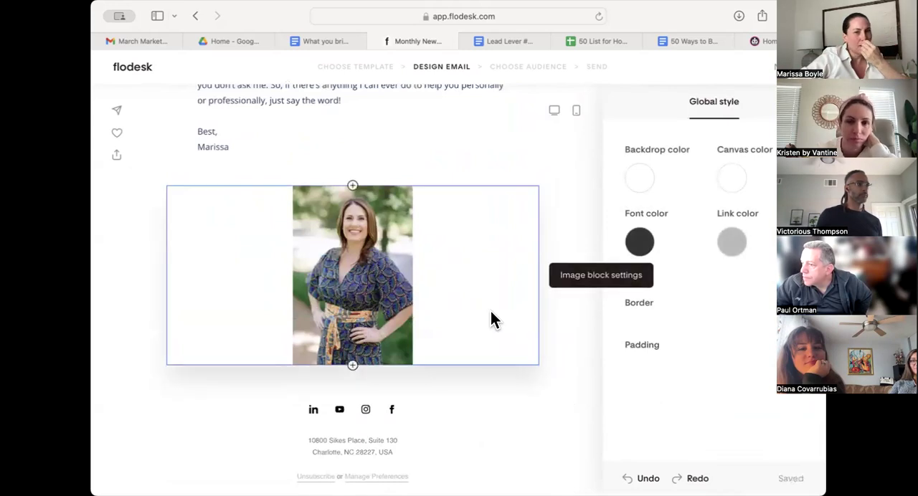
# Insert a new button block directly below the sign-off, above the portrait photo.
pyautogui.scroll(5, 490, 319)
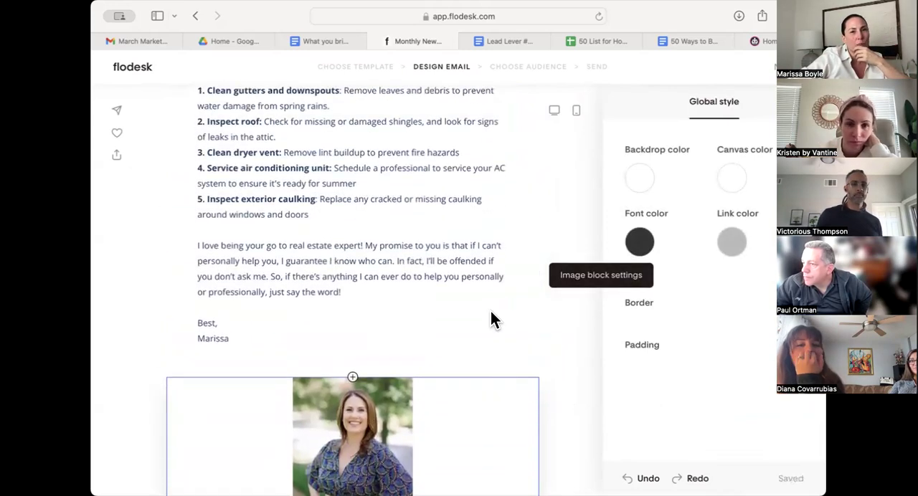
pyautogui.scroll(3, 421, 134)
pyautogui.scroll(-5, 421, 134)
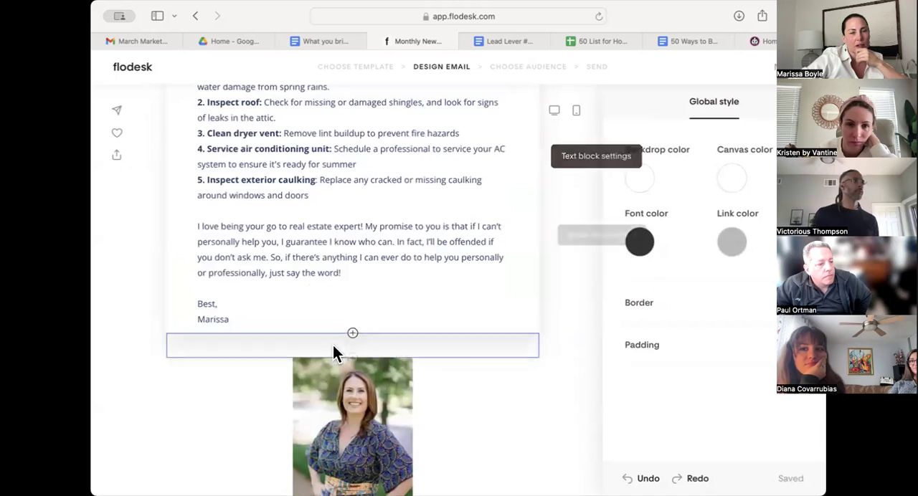
pyautogui.click(352, 334)
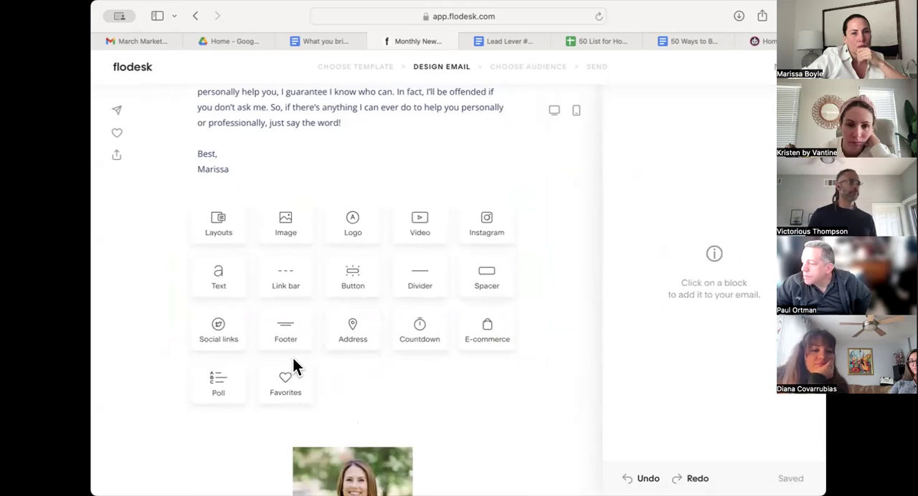
pyautogui.click(352, 280)
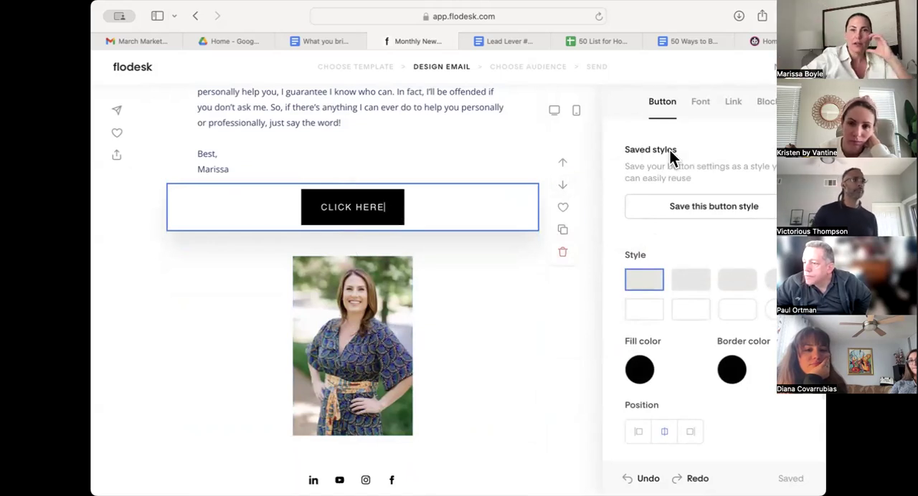
# Make the new button pill-shaped, try the pink #F9476C and green #7AC1B1 brand colors, and set its fill to navy #223A5E.
pyautogui.click(639, 370)
pyautogui.click(722, 269)
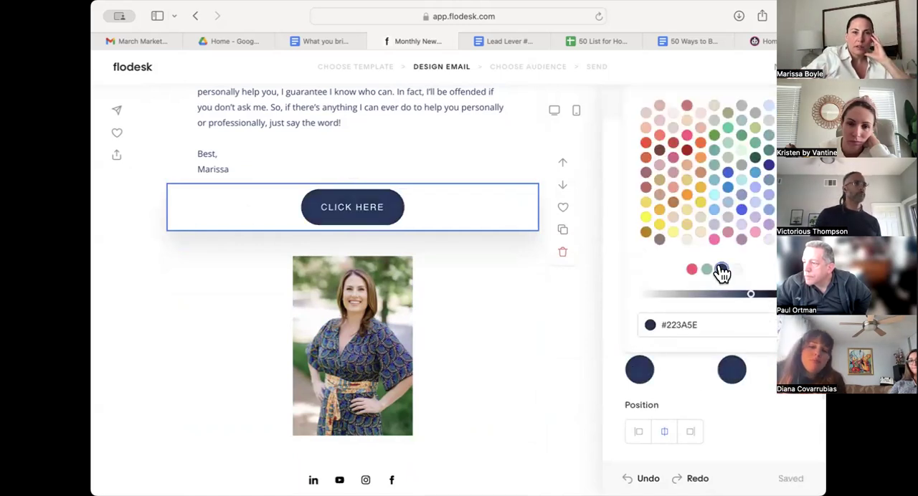
pyautogui.click(691, 271)
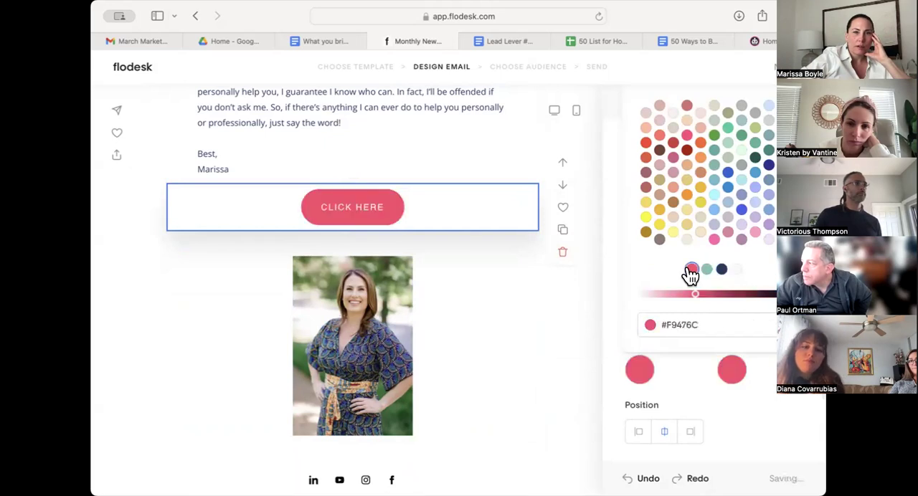
pyautogui.click(707, 269)
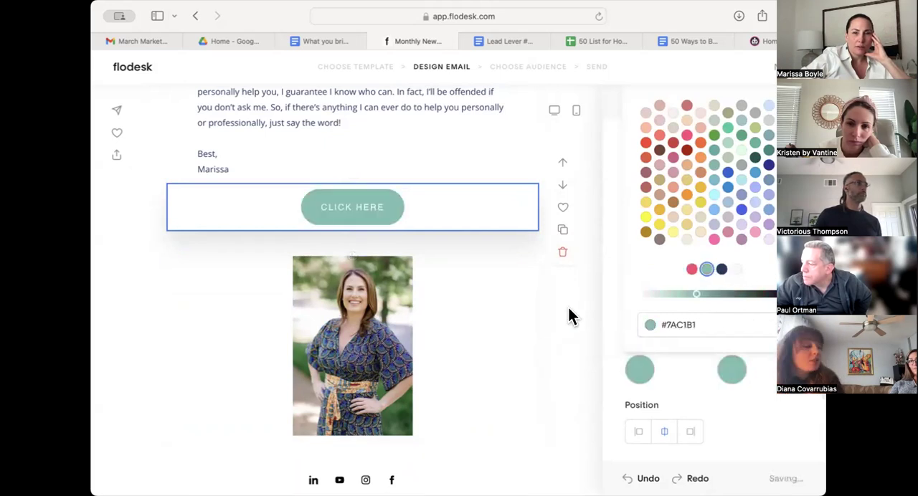
pyautogui.click(722, 270)
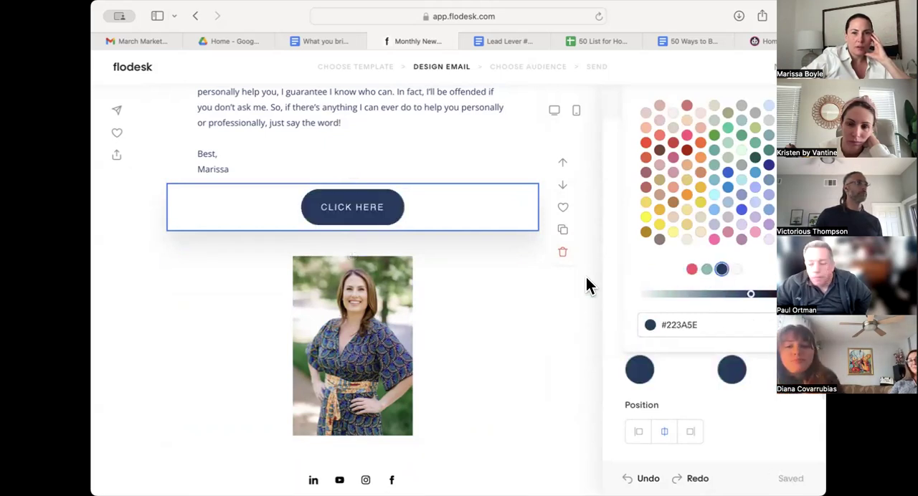
pyautogui.click(584, 279)
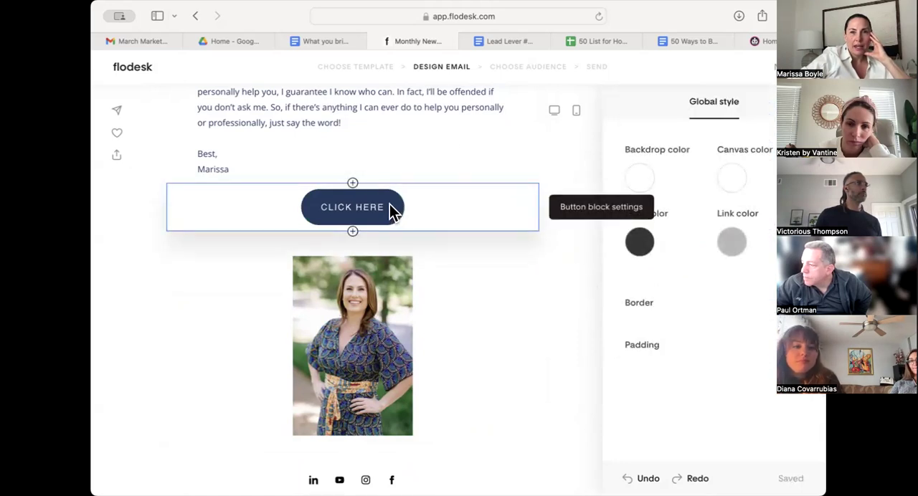
# Link the navy button below the sign-off to the copied Google Sheets URL.
pyautogui.moveTo(601, 42)
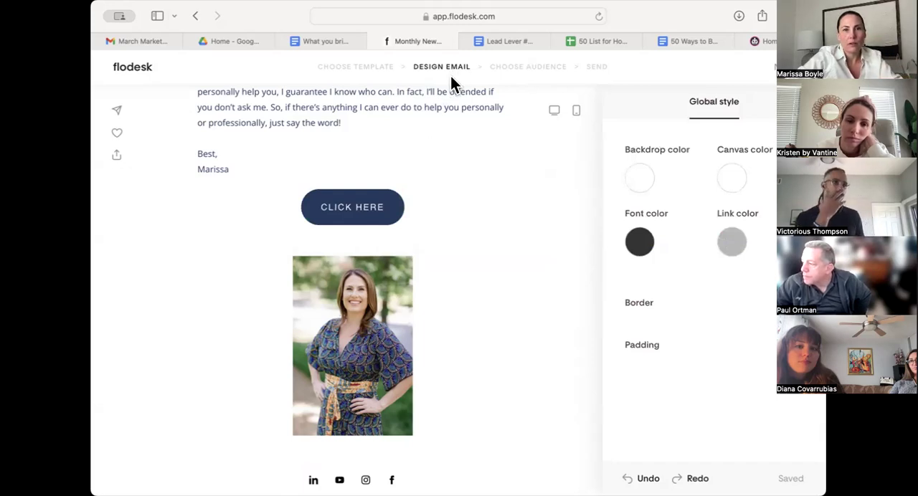
pyautogui.click(388, 212)
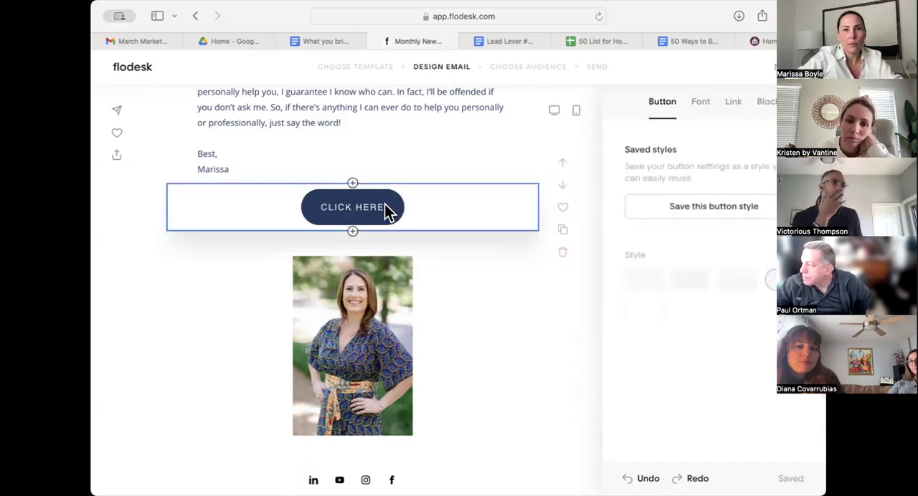
pyautogui.click(733, 102)
pyautogui.click(672, 199)
pyautogui.hotkey('ctrl', 'v')
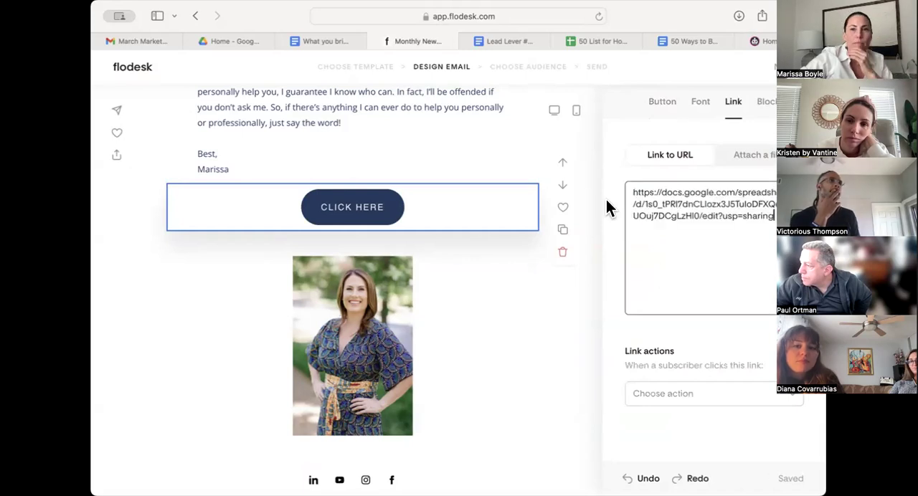
pyautogui.click(570, 348)
# Change the navy button's label to PREFERRED VENDOR LIST.
pyautogui.click(368, 214)
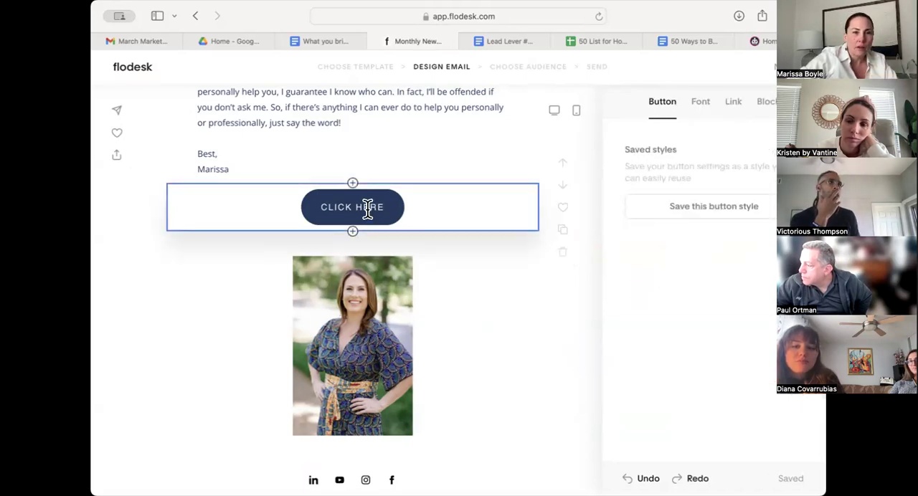
pyautogui.tripleClick(365, 207)
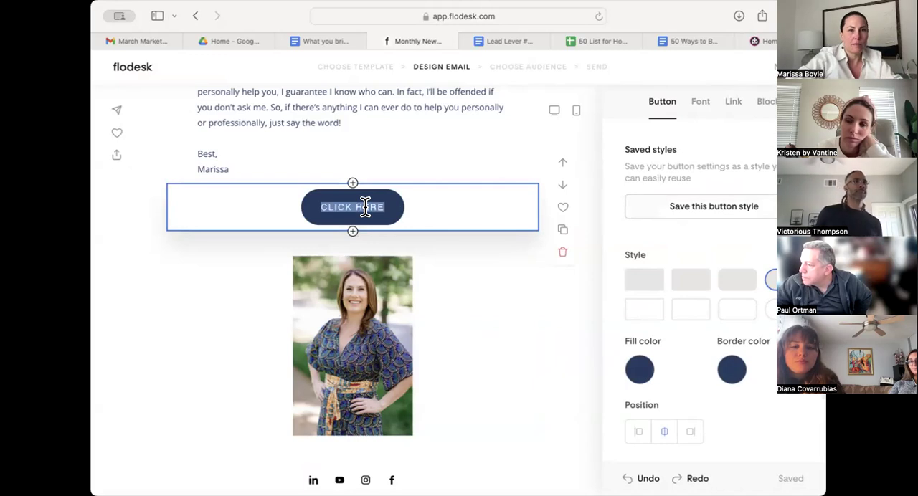
pyautogui.write('M')
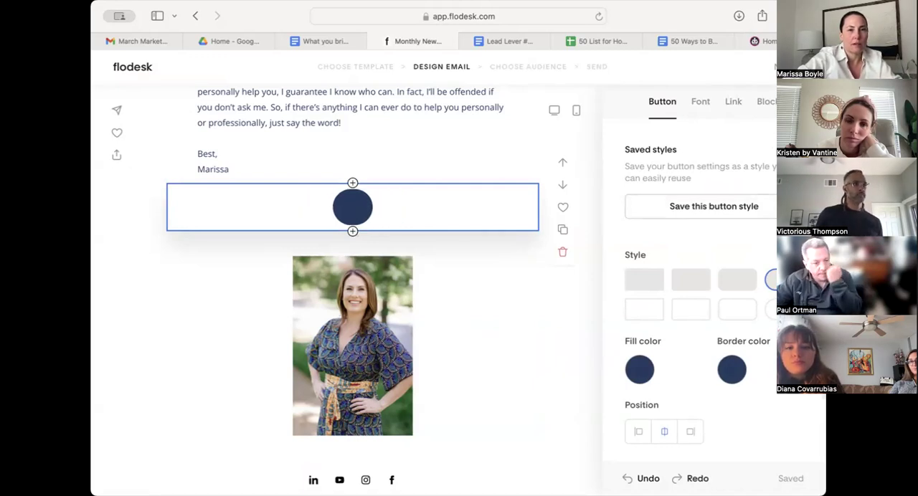
pyautogui.write('REFERRED VEN')
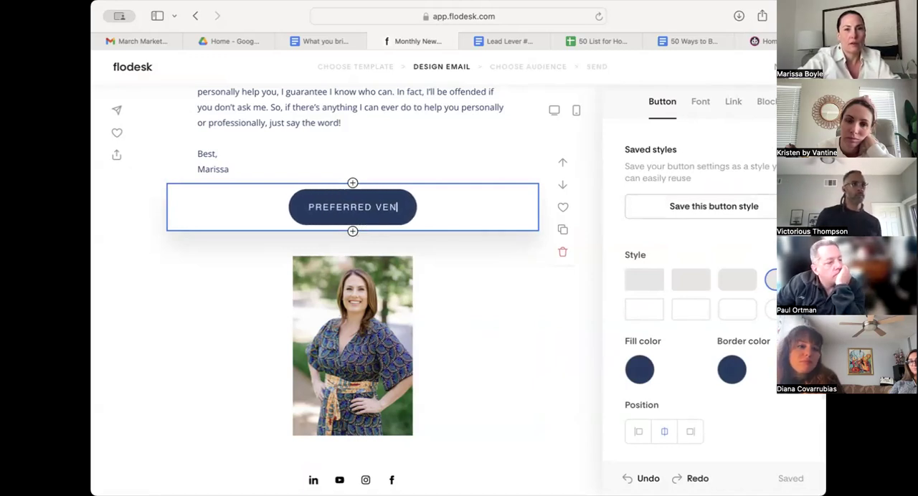
pyautogui.write('DOR LIST')
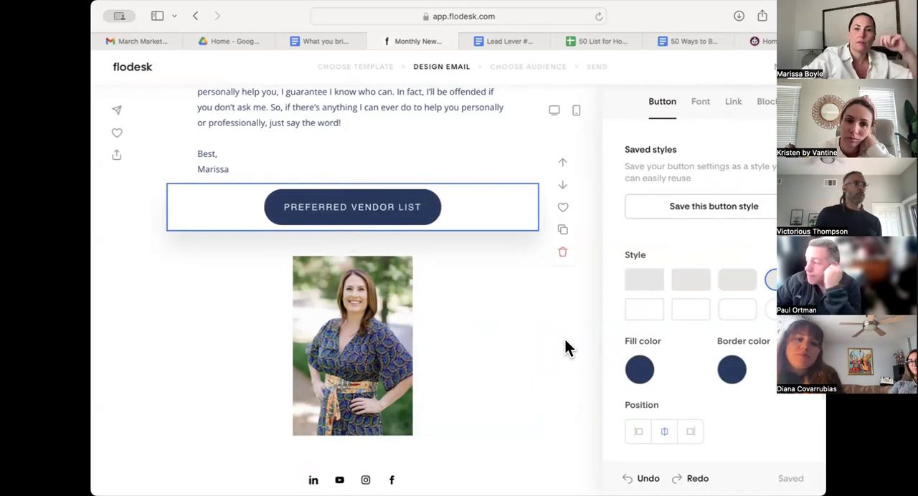
pyautogui.click(572, 334)
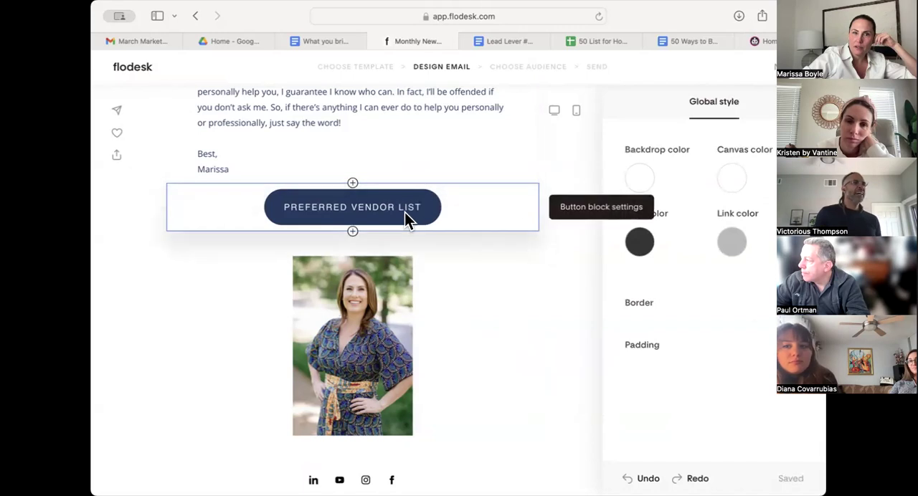
pyautogui.scroll(2, 404, 213)
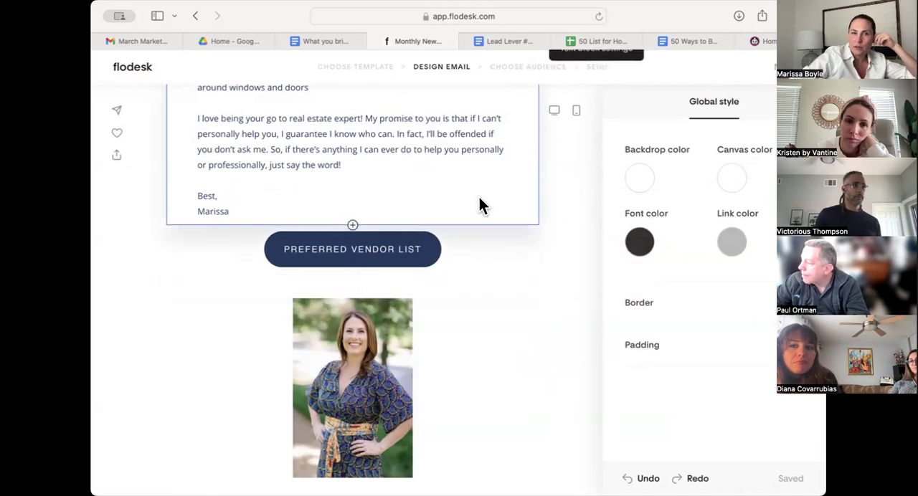
pyautogui.scroll(3, 558, 349)
pyautogui.scroll(9, 558, 349)
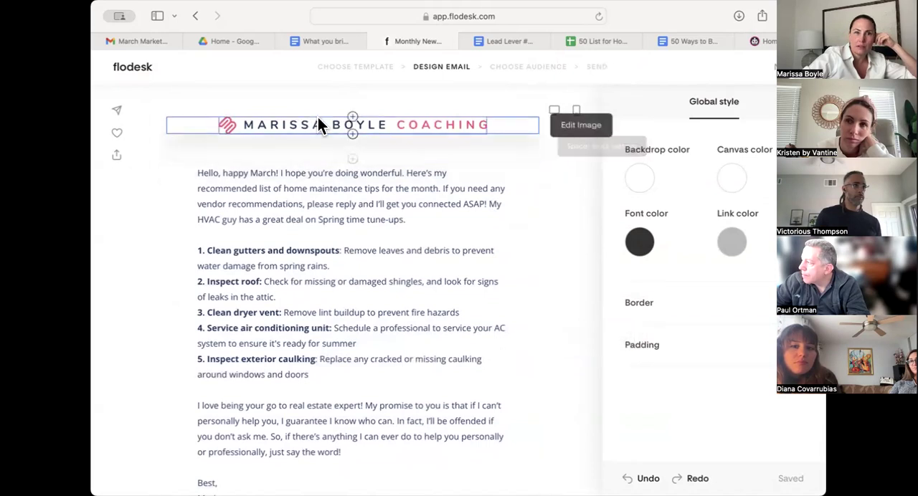
pyautogui.scroll(-11, 315, 215)
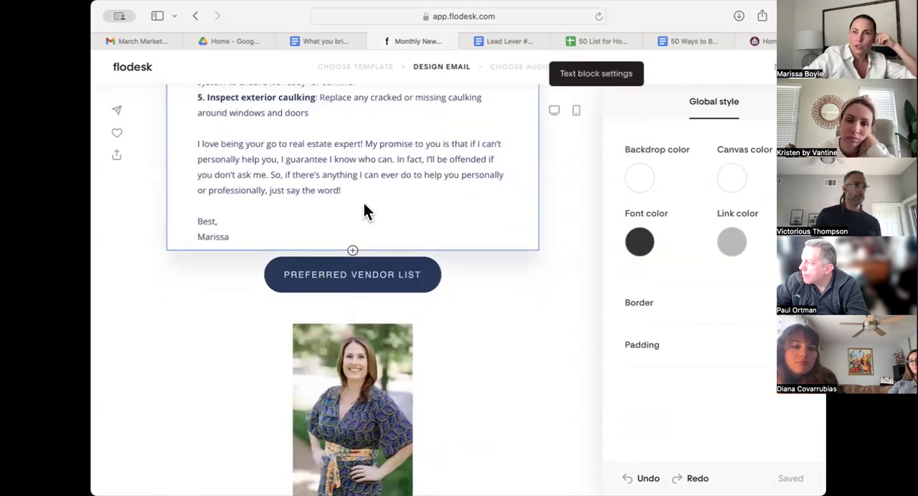
pyautogui.scroll(11, 364, 208)
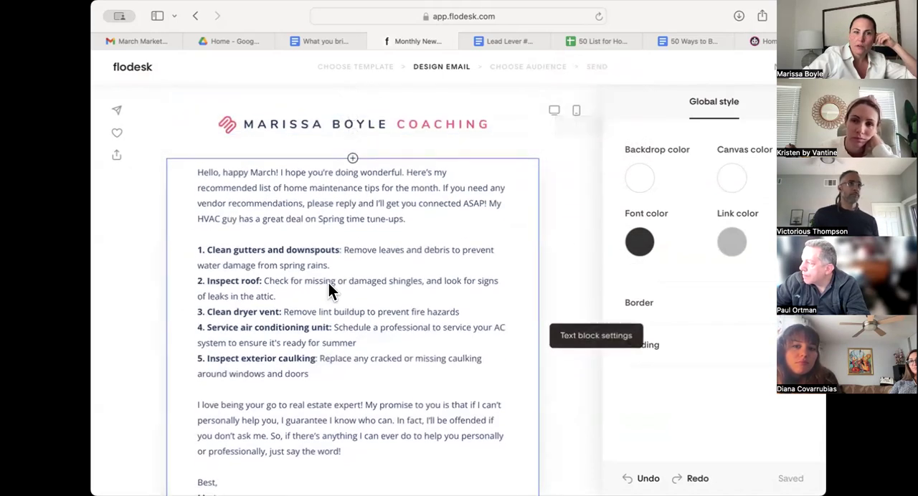
# Add a signature under the sign-off with the sender's full name, eXp Realty, the phone number and the e-mail address on separate lines.
pyautogui.scroll(-5, 329, 283)
pyautogui.click(266, 386)
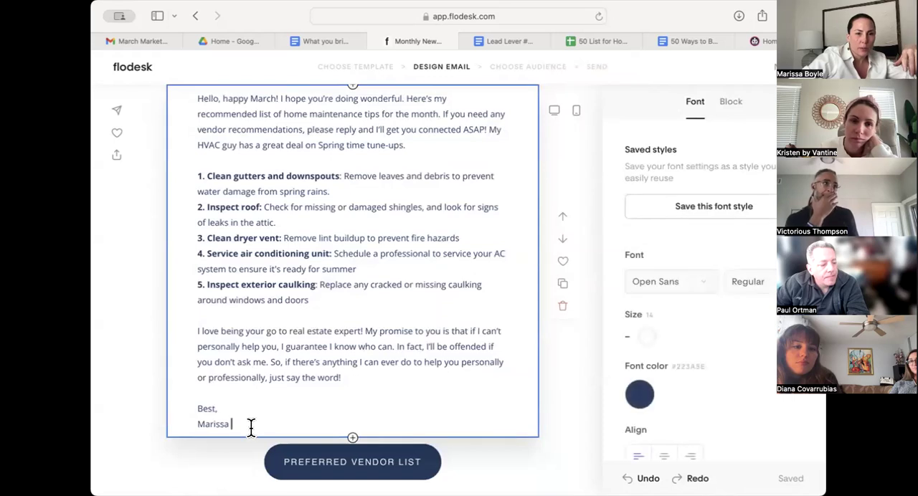
pyautogui.press('Return')
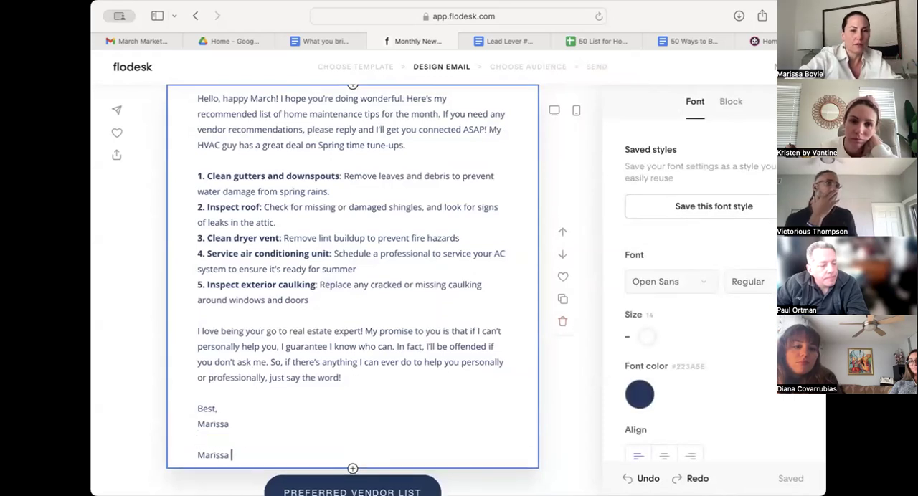
pyautogui.write('Marissa Boyle')
pyautogui.press('Return')
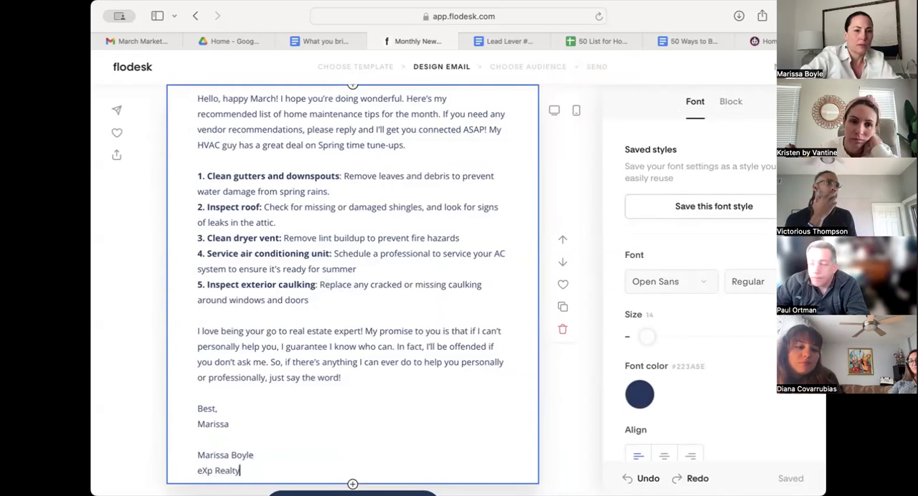
pyautogui.press('Return')
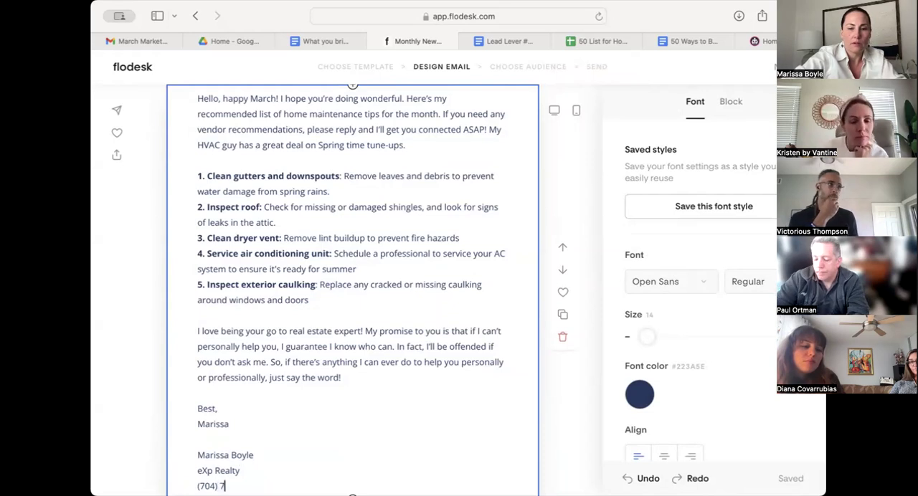
pyautogui.press('Return')
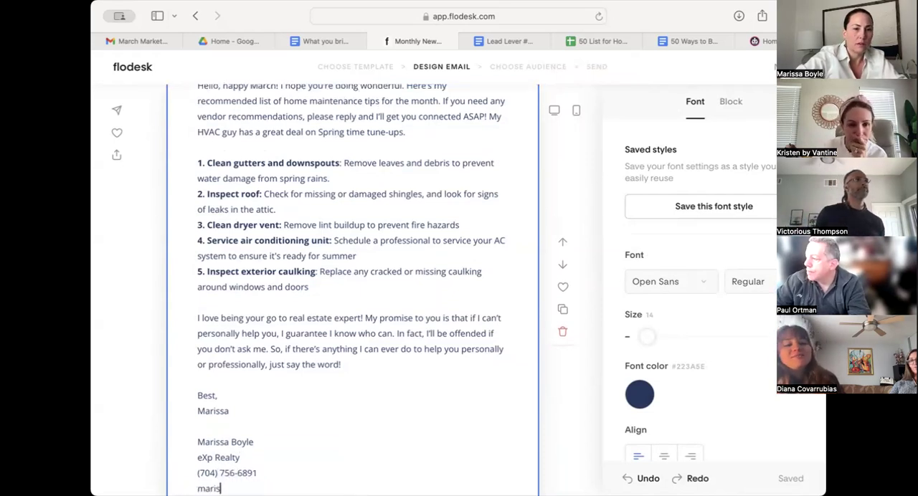
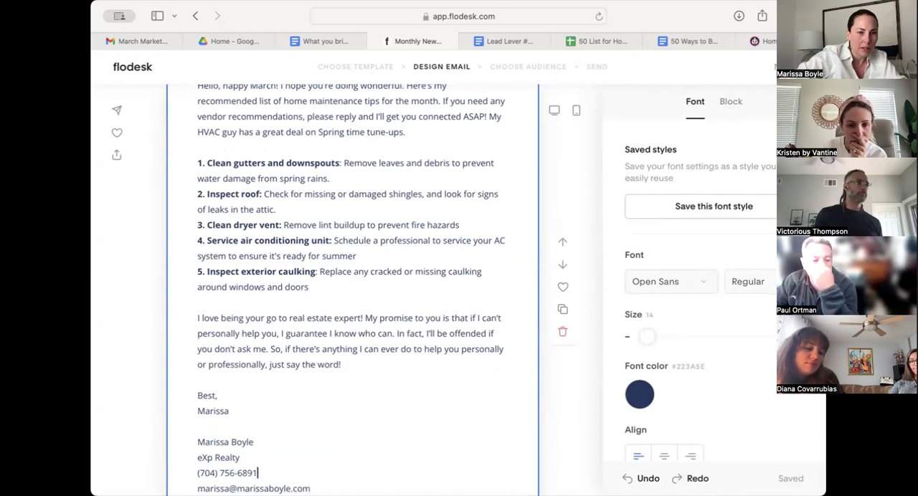
# Insert an NC License # line with the license number below eXp Realty and make the full name in the signature bold.
pyautogui.press('Up')
pyautogui.press('Return')
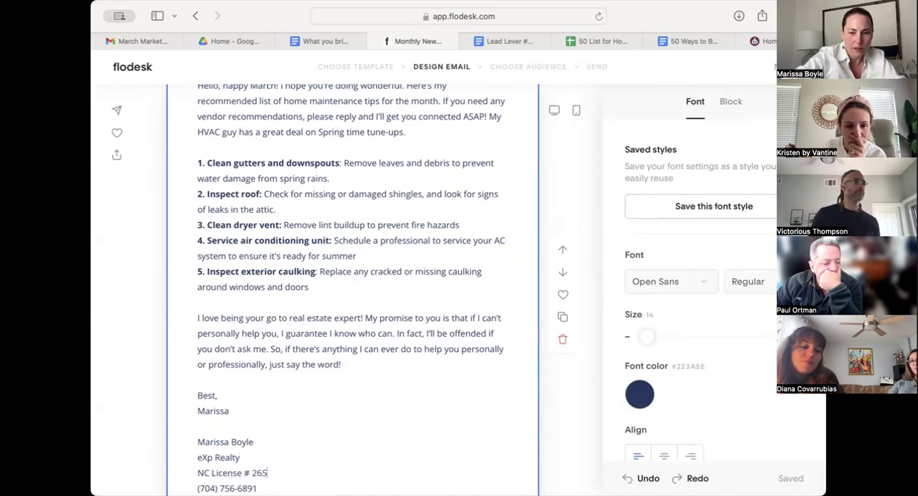
pyautogui.scroll(-3, 300, 401)
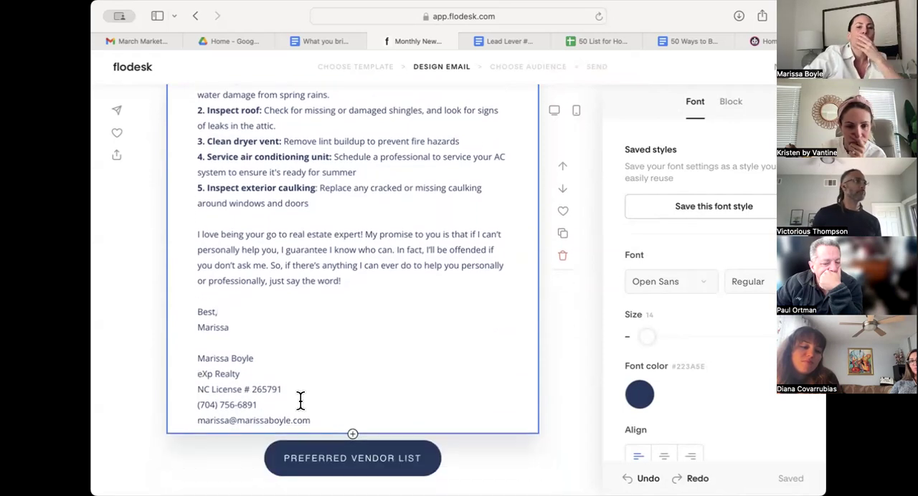
pyautogui.moveTo(268, 357); pyautogui.dragTo(156, 355)
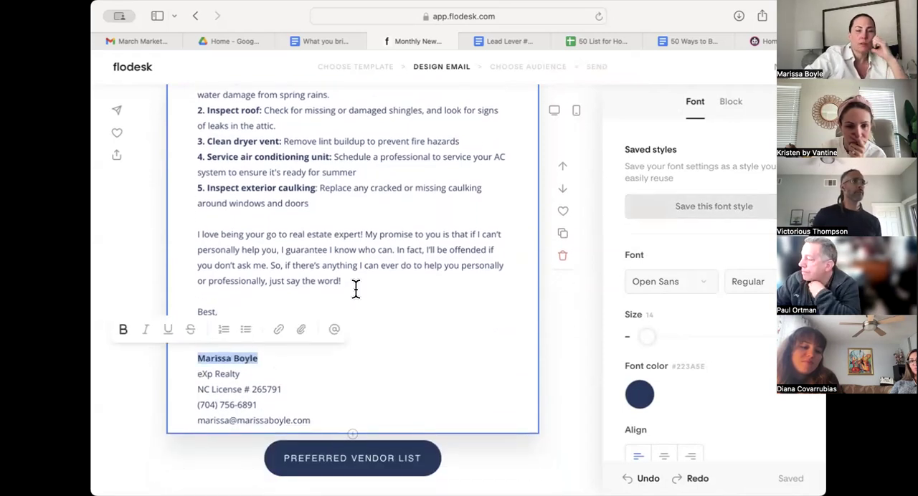
pyautogui.click(363, 264)
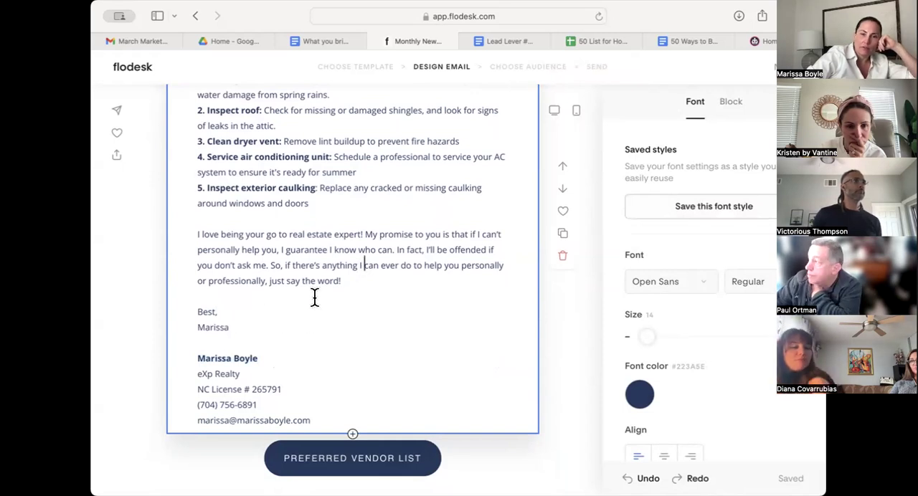
# Insert an Instagram feed block between the portrait photo and the social media icons.
pyautogui.scroll(-5, 314, 297)
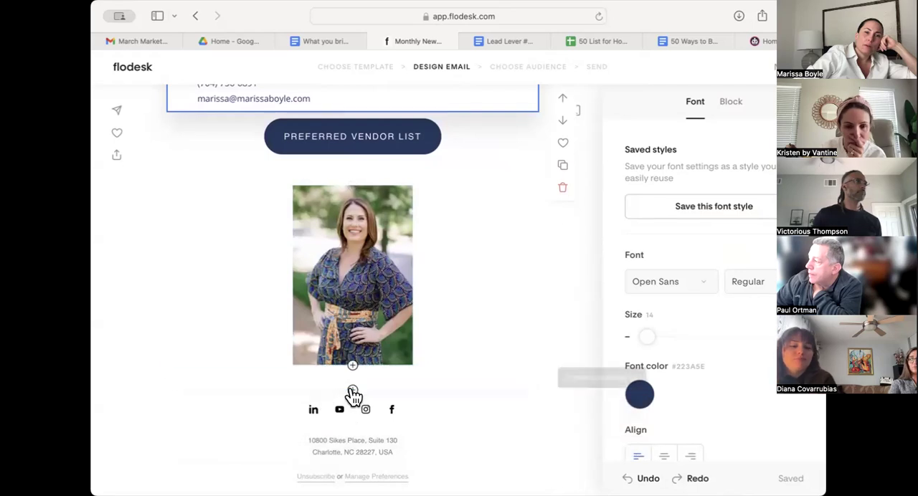
pyautogui.click(353, 391)
pyautogui.scroll(-3, 553, 239)
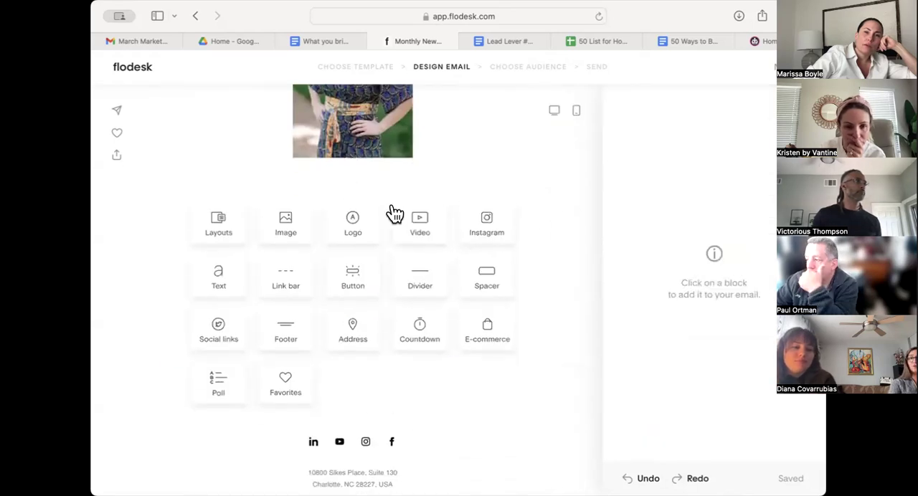
pyautogui.click(489, 229)
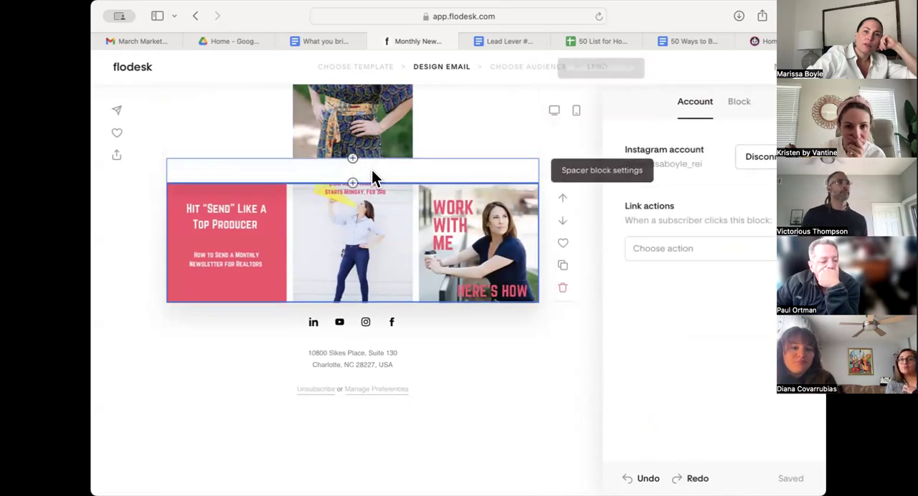
# Insert a text block directly above the Instagram feed reading CONNECT WITH ME ON INSTAGRAM.
pyautogui.click(353, 184)
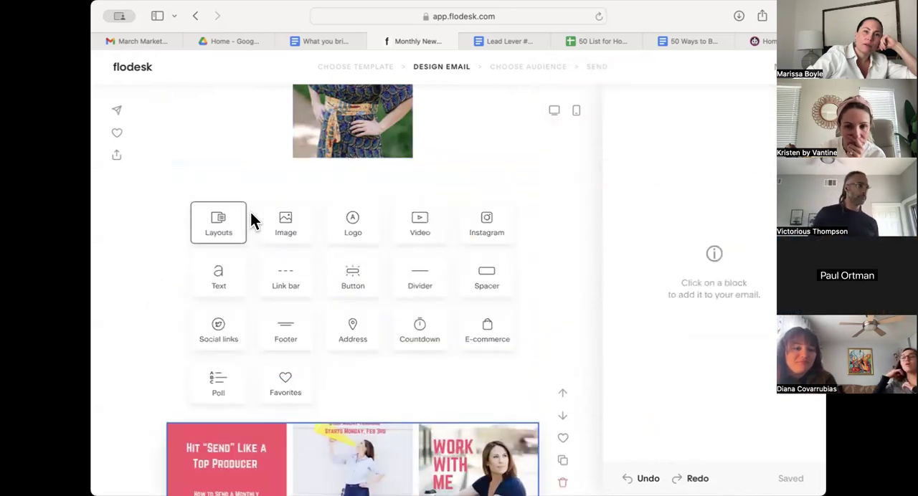
pyautogui.click(227, 277)
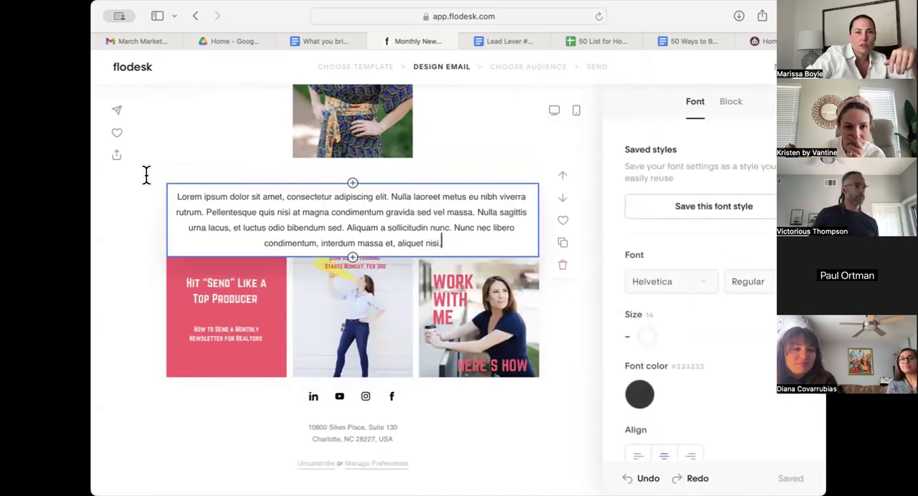
pyautogui.press('super+a')
pyautogui.write('co')
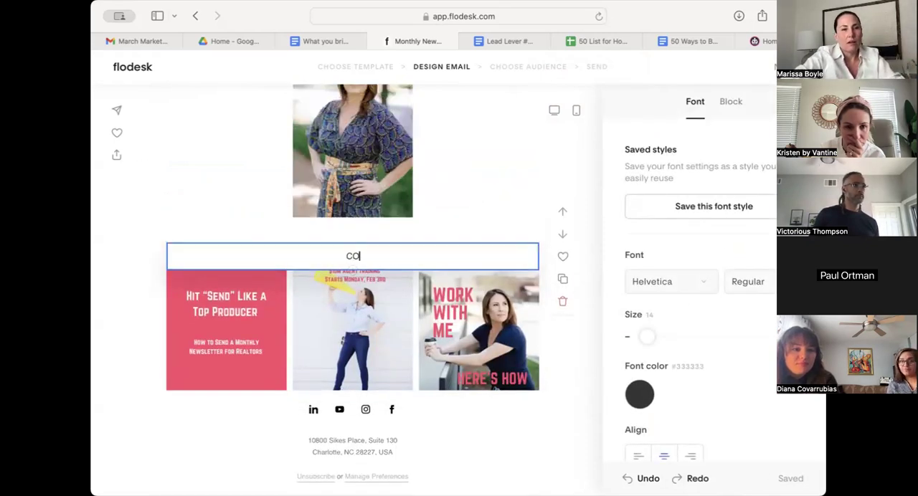
pyautogui.write('NNECT WITH ME ON INSTAGRAM')
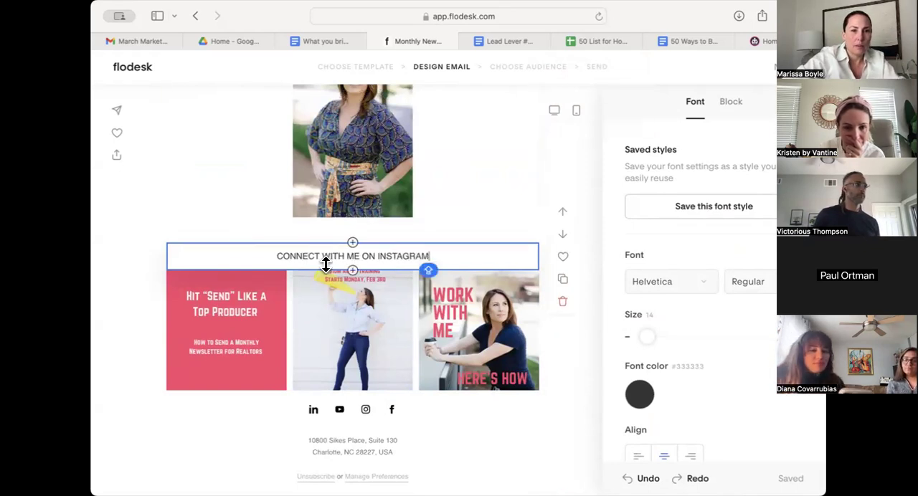
# Make the CONNECT WITH ME ON INSTAGRAM heading bold and set its font color to the navy brand color #223A5E.
pyautogui.press('super+a')
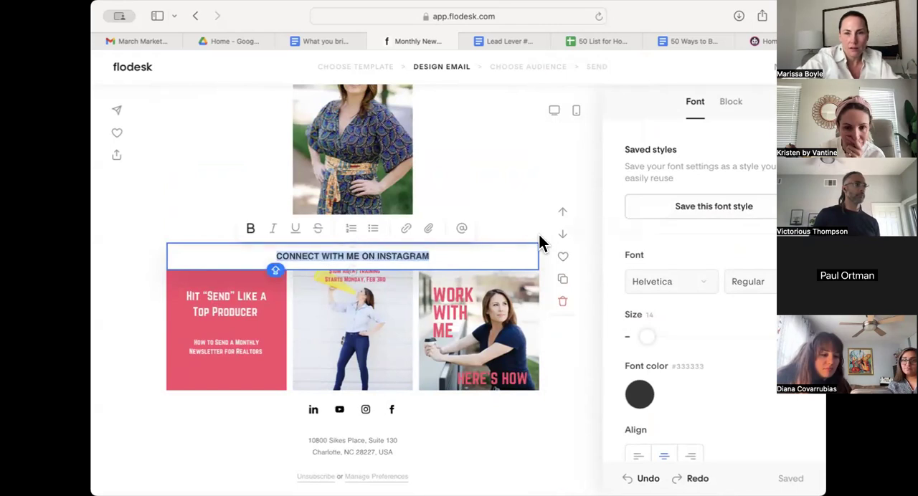
pyautogui.click(640, 402)
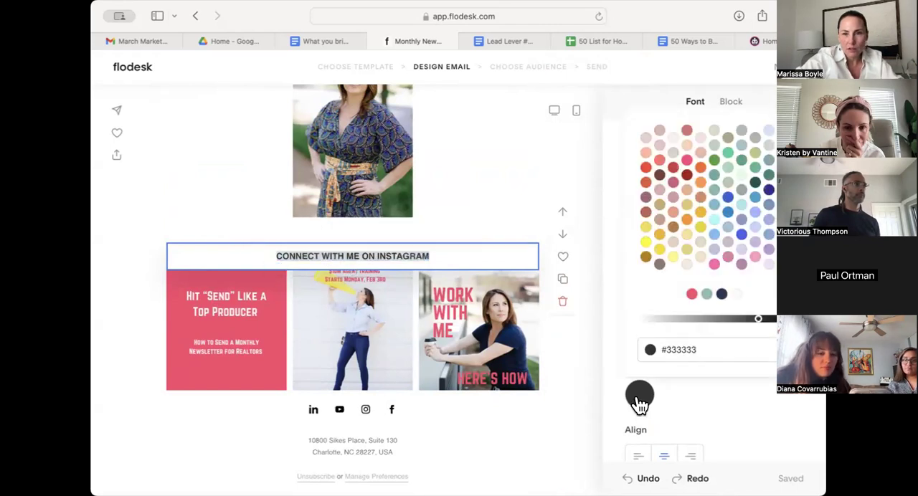
pyautogui.click(721, 294)
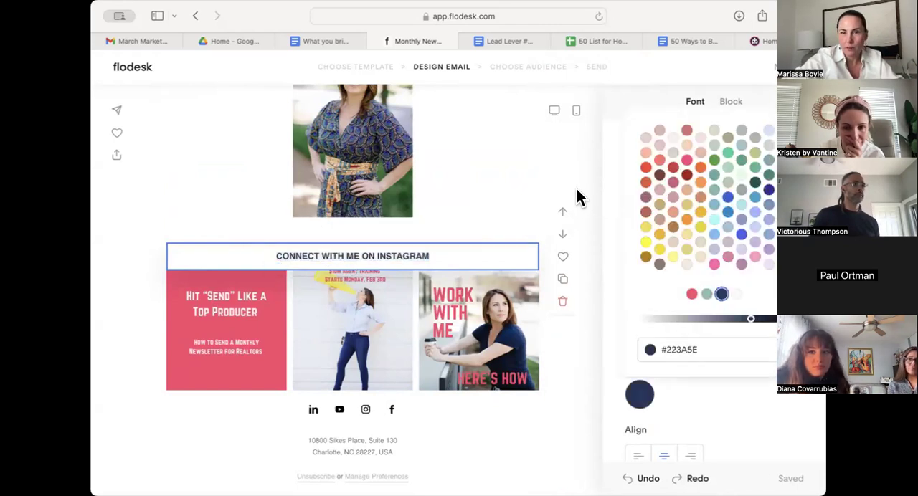
pyautogui.click(580, 172)
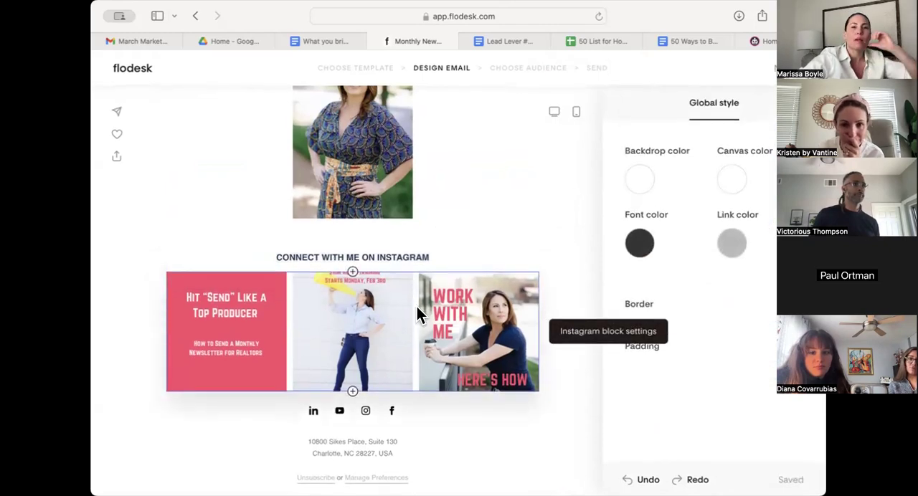
pyautogui.scroll(15, 417, 307)
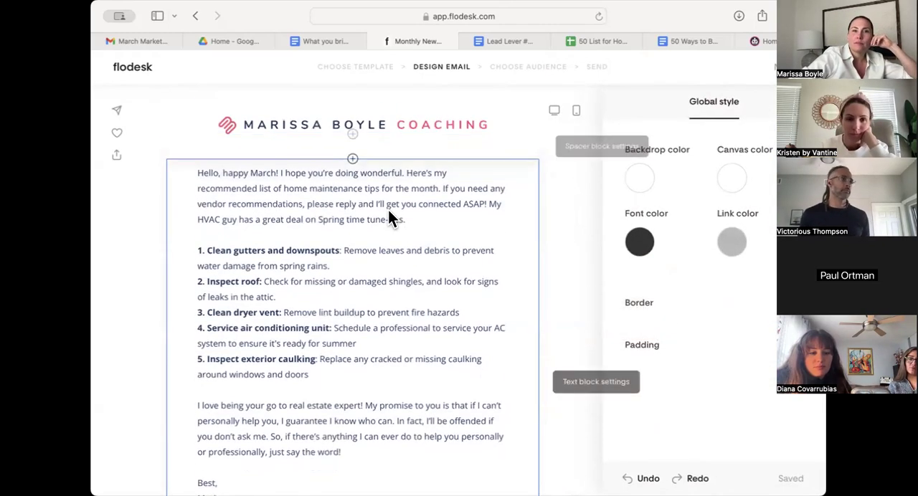
# Insert a spacer block between the signature text and the PREFERRED VENDOR LIST button.
pyautogui.scroll(-4, 378, 255)
pyautogui.scroll(-7, 378, 255)
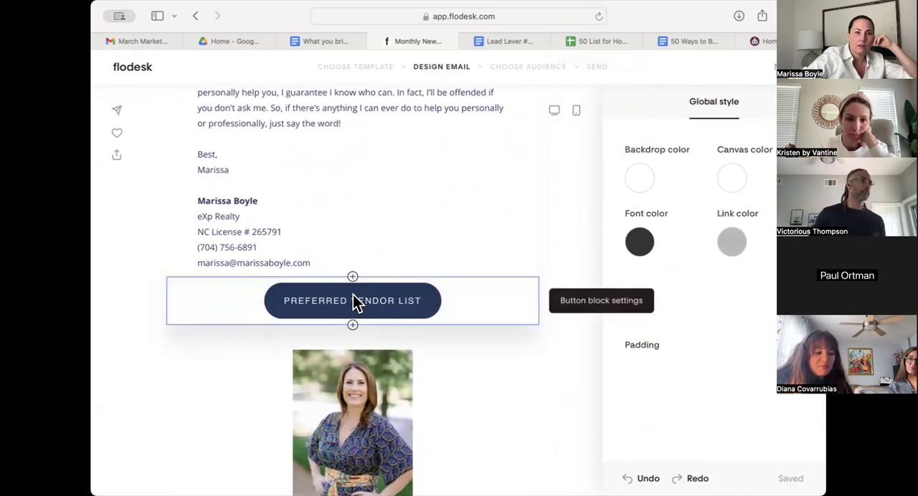
pyautogui.scroll(-7, 344, 323)
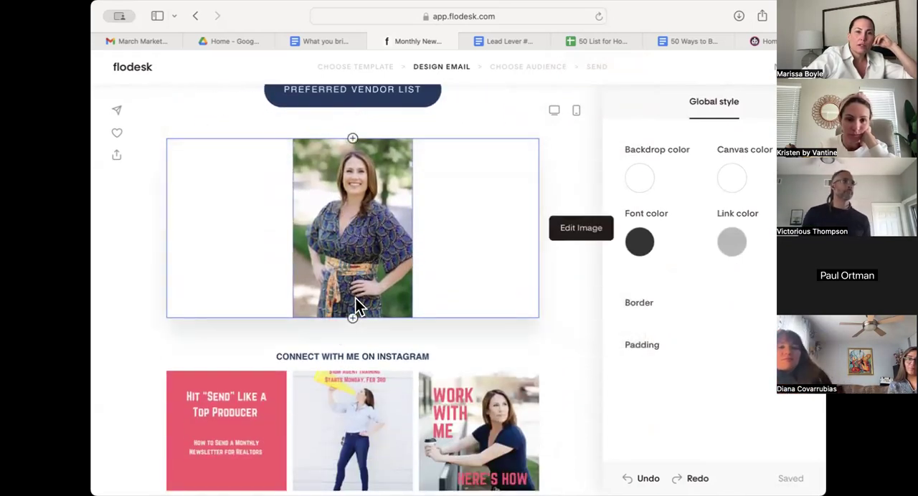
pyautogui.scroll(-3, 358, 301)
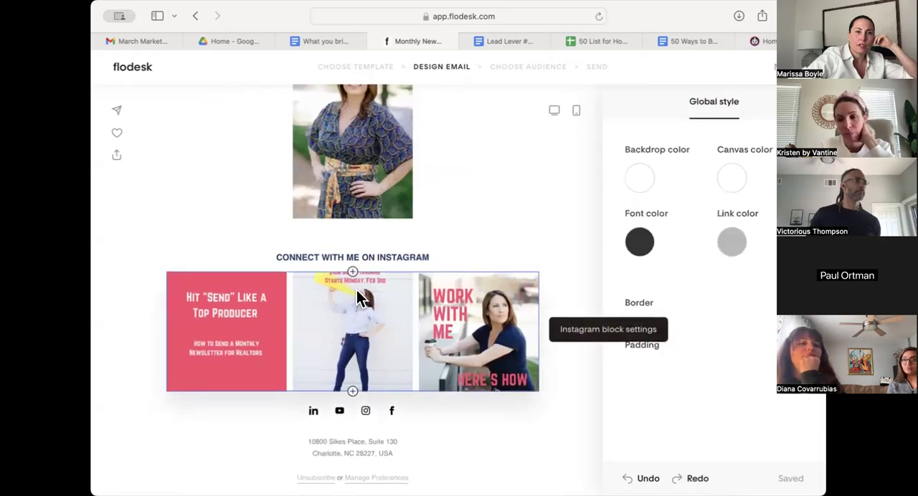
pyautogui.scroll(9, 357, 294)
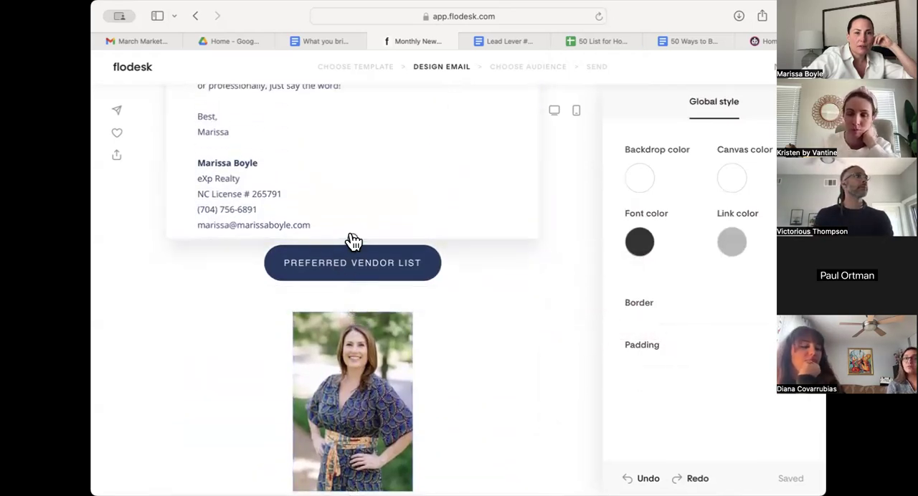
pyautogui.click(354, 242)
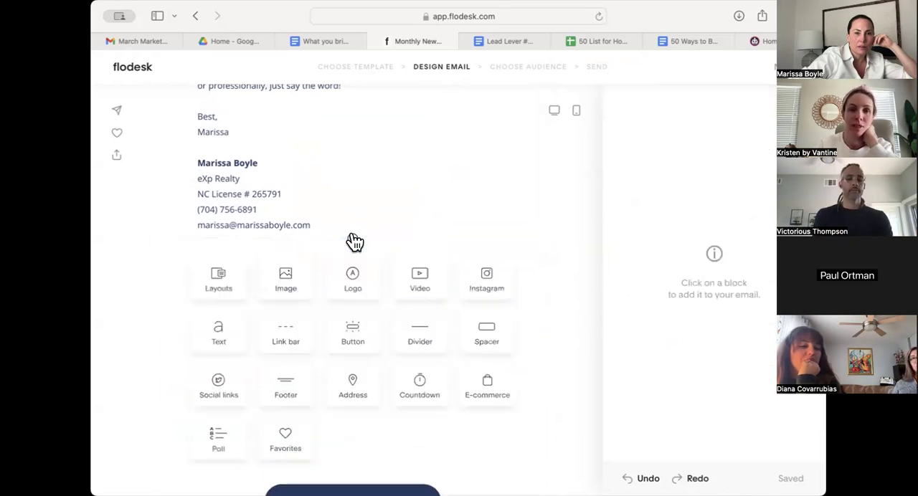
pyautogui.click(487, 334)
pyautogui.click(566, 391)
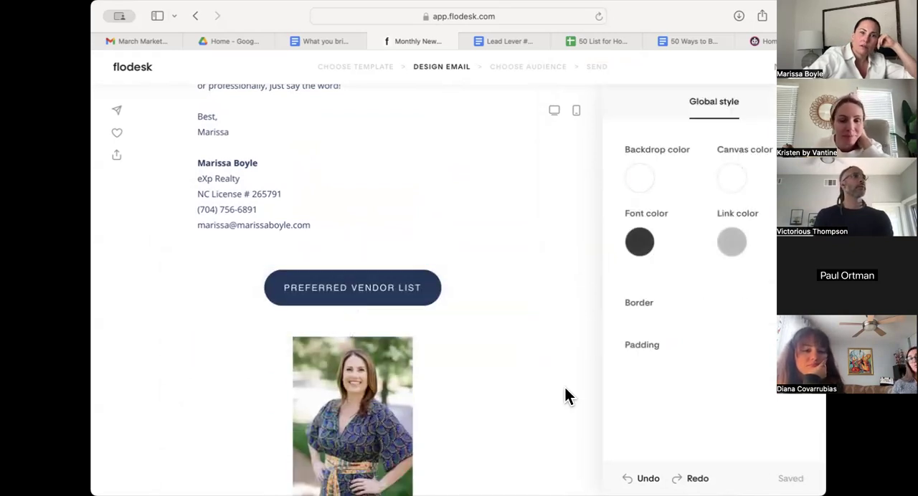
# Set the social media icons to the navy brand color #223A5E in the plain style without circles.
pyautogui.scroll(5, 373, 258)
pyautogui.scroll(-10, 373, 251)
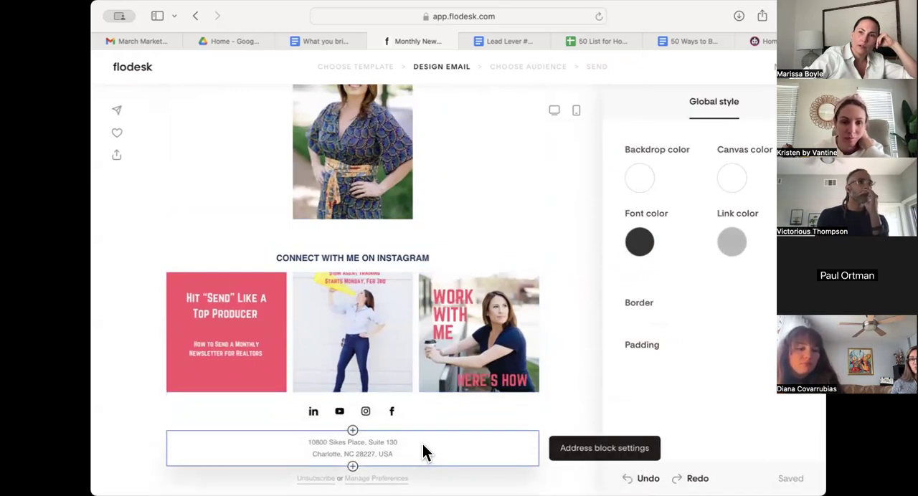
pyautogui.click(424, 406)
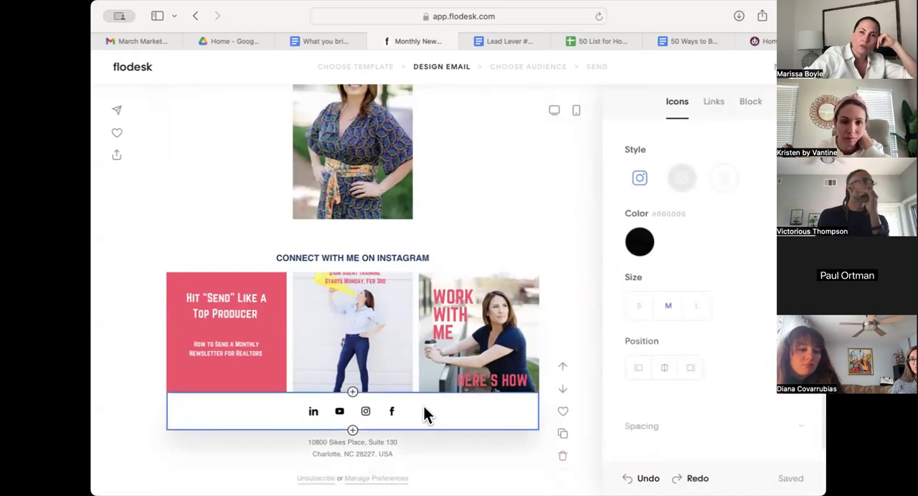
pyautogui.click(681, 180)
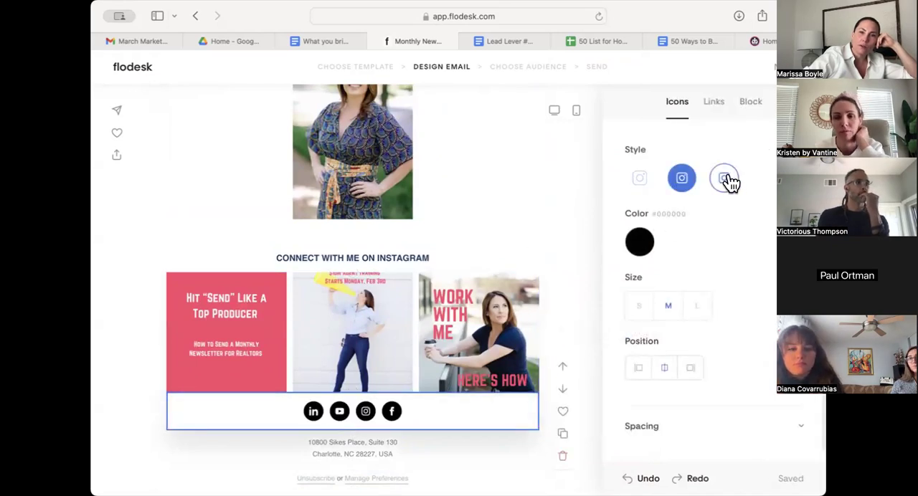
pyautogui.click(725, 179)
pyautogui.click(688, 182)
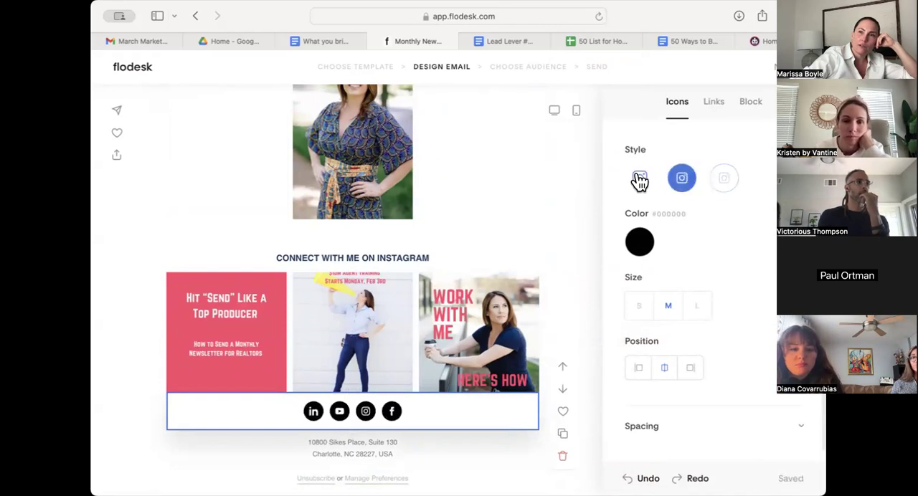
pyautogui.click(641, 246)
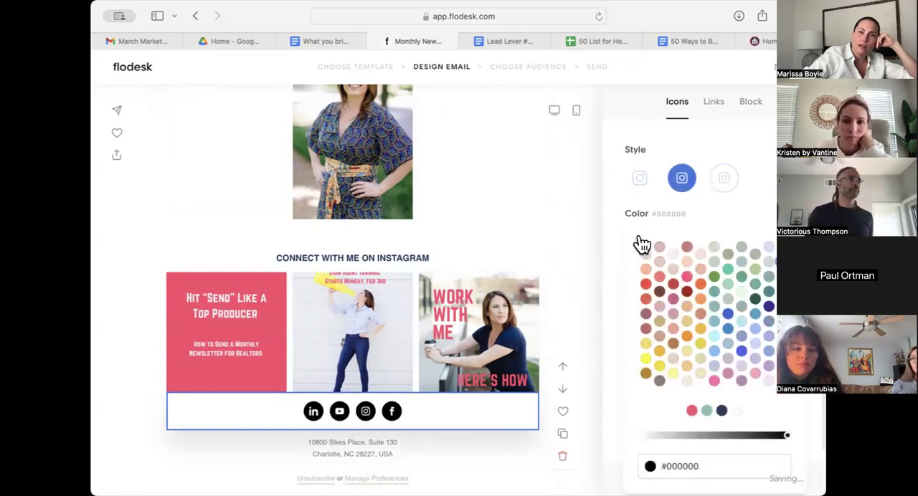
pyautogui.click(722, 411)
pyautogui.click(636, 180)
pyautogui.click(636, 180)
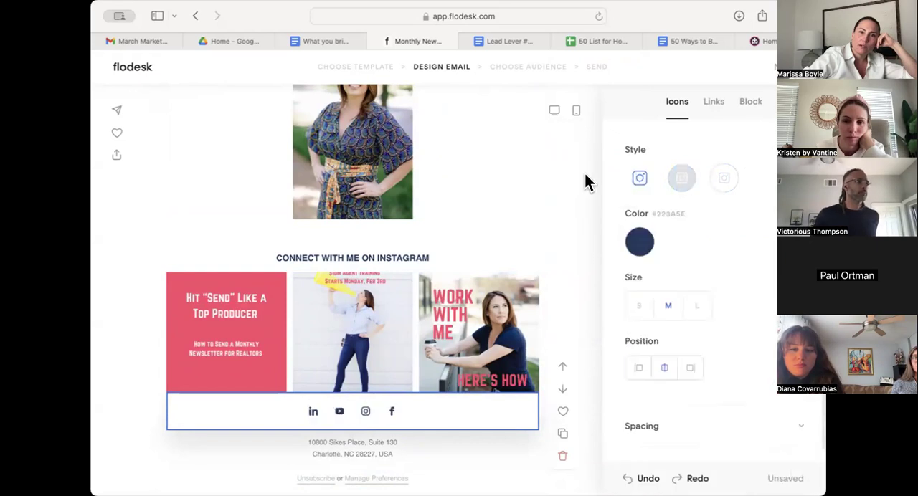
pyautogui.click(584, 172)
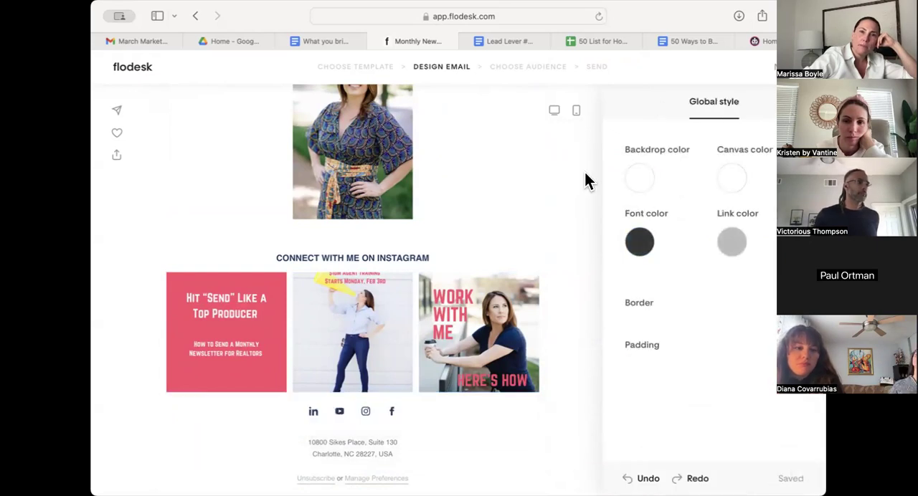
# Preview the whole newsletter in the mobile layout and return to editing.
pyautogui.scroll(15, 585, 172)
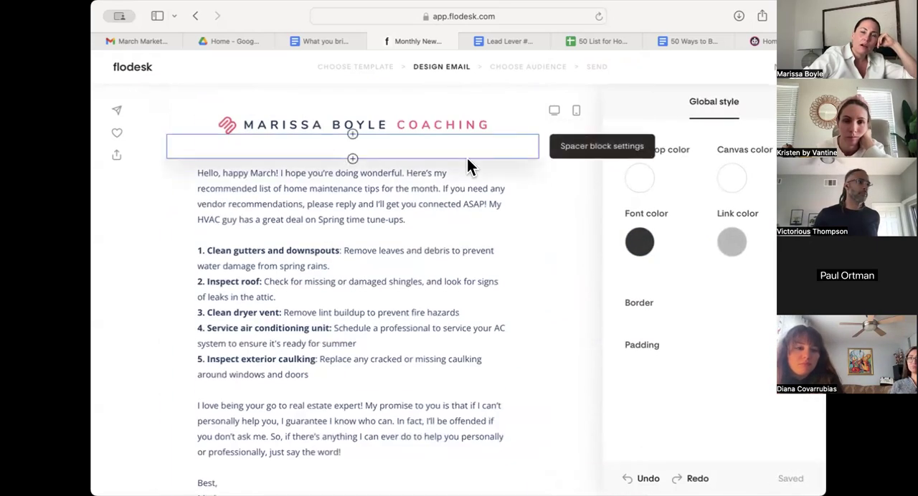
pyautogui.click(575, 114)
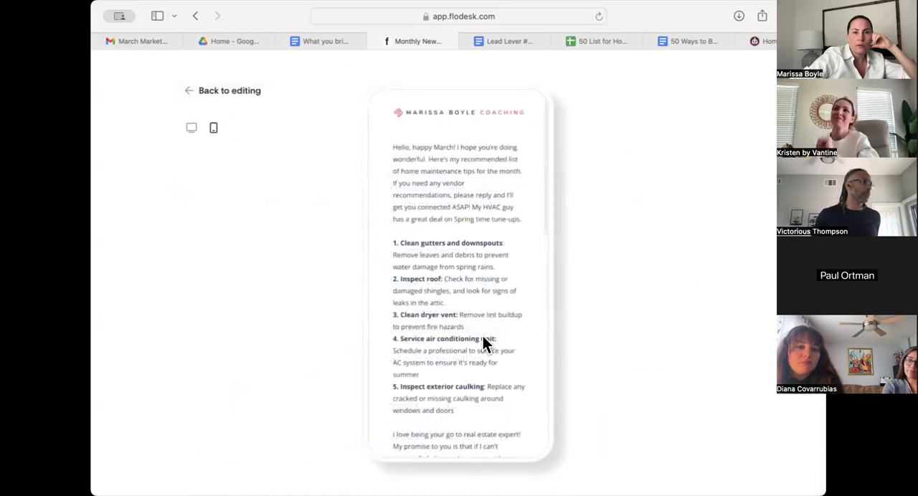
pyautogui.scroll(-5, 482, 338)
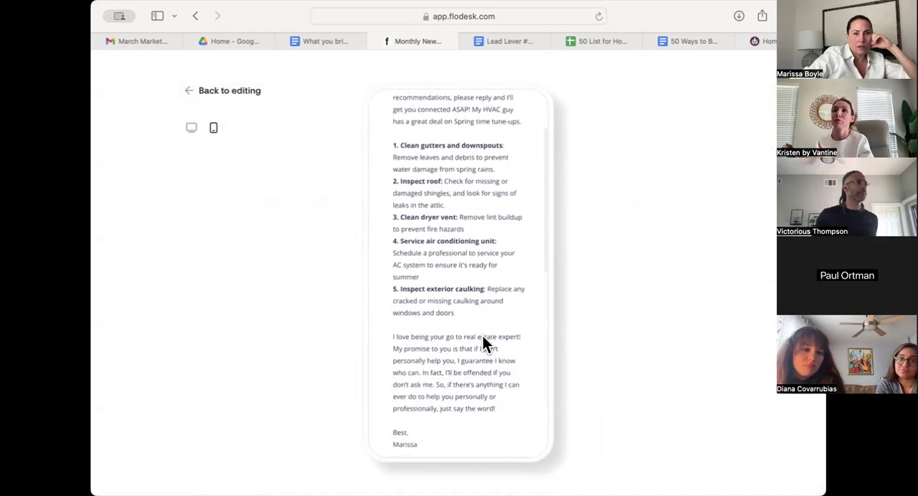
pyautogui.scroll(-10, 483, 337)
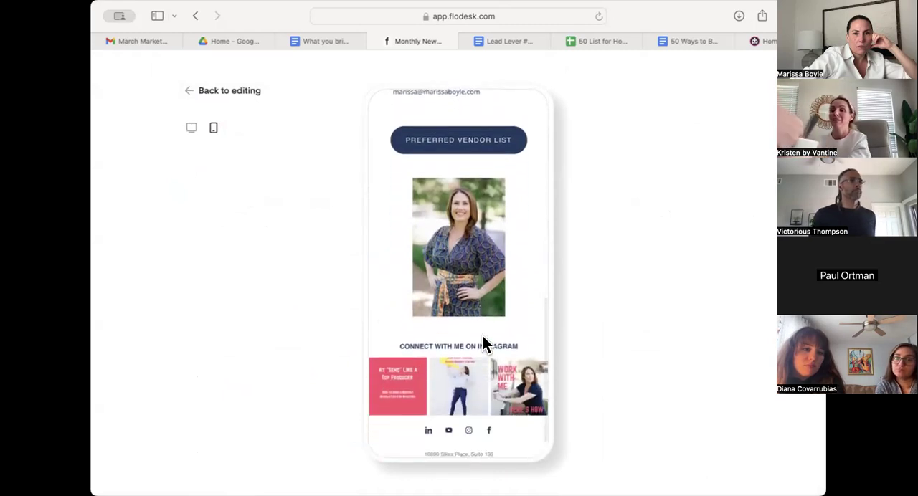
pyautogui.scroll(15, 484, 343)
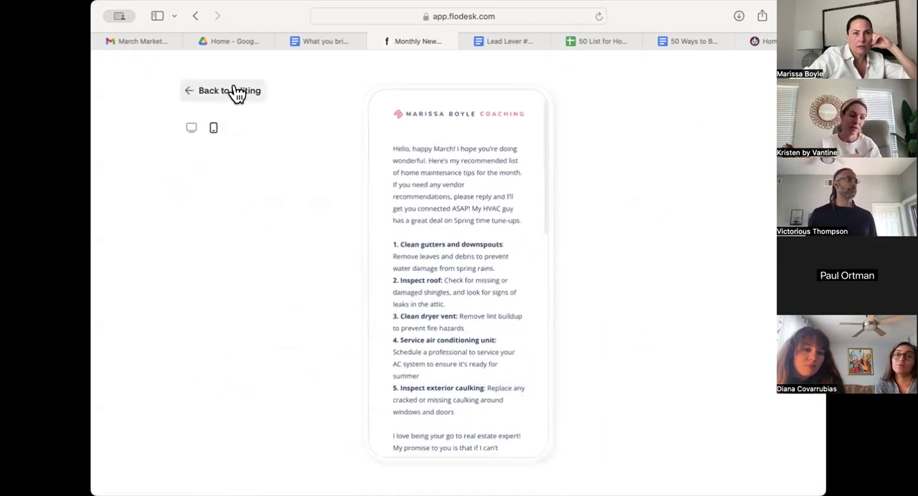
pyautogui.click(236, 92)
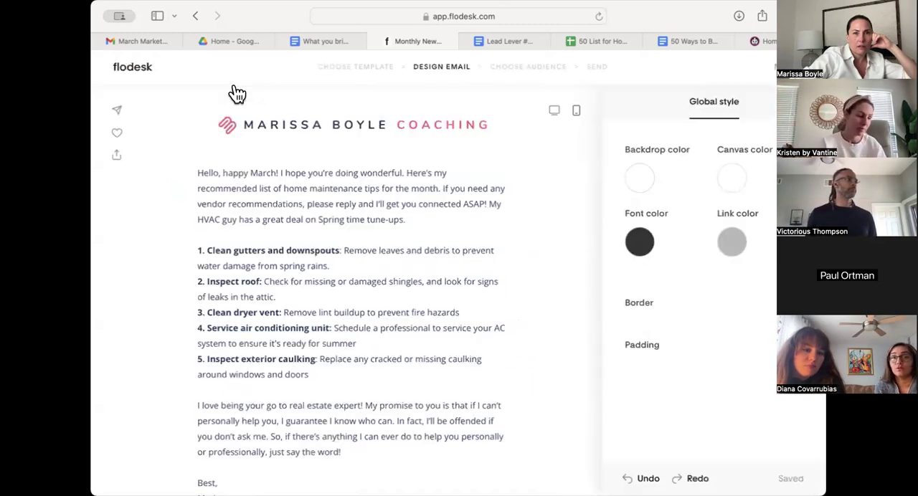
# Check the newsletter from the maintenance tips to the portrait photo in the desktop preview, and return to editing.
pyautogui.click(554, 111)
pyautogui.scroll(-10, 516, 278)
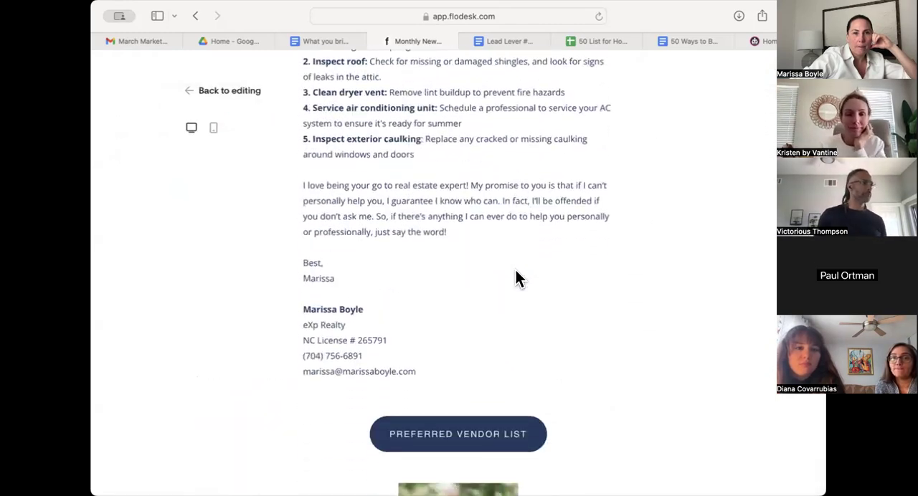
pyautogui.scroll(-6, 516, 271)
pyautogui.scroll(16, 515, 270)
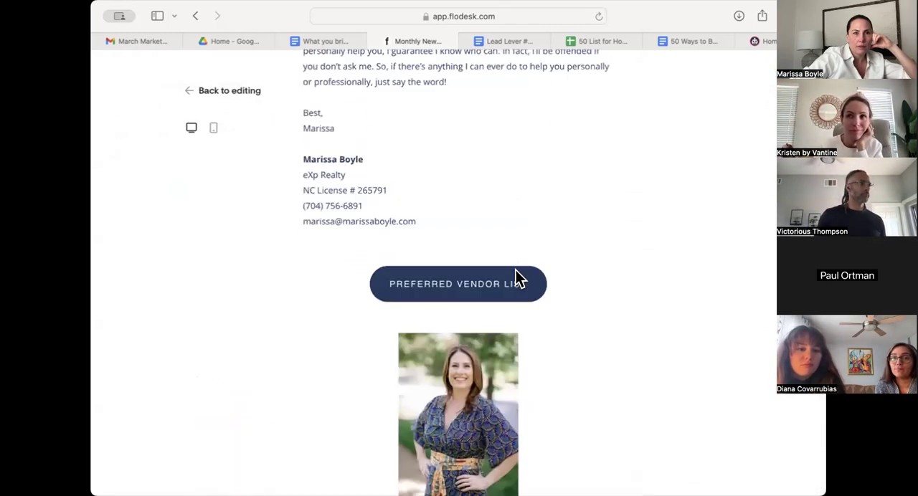
pyautogui.click(242, 92)
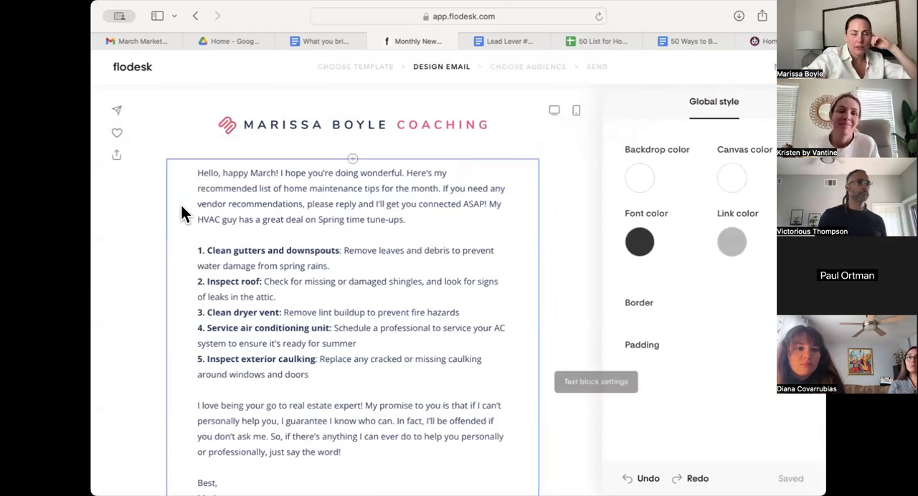
# Send a test email with the subject [TEST] Monthly Newsletter Template to the sender's own address.
pyautogui.click(119, 114)
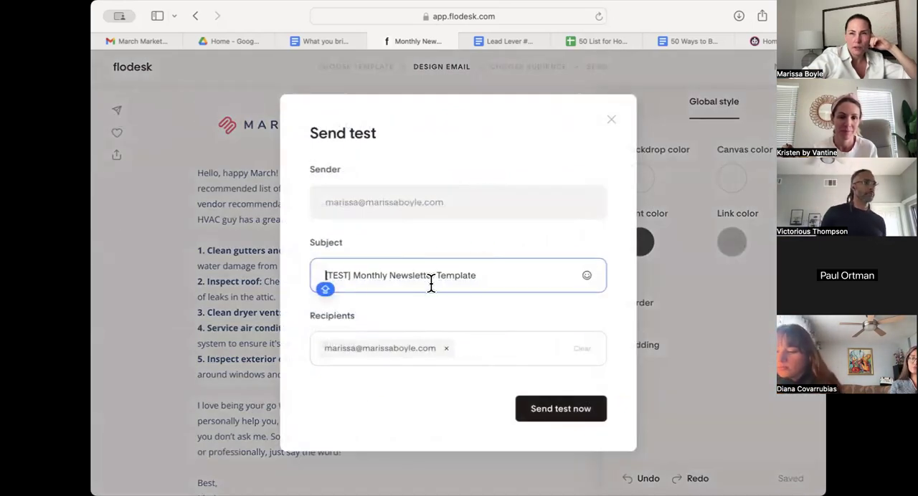
pyautogui.click(559, 411)
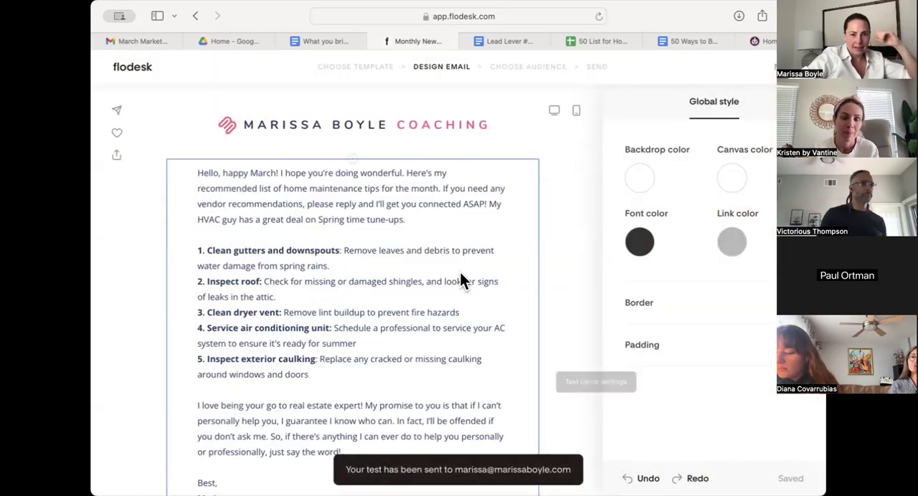
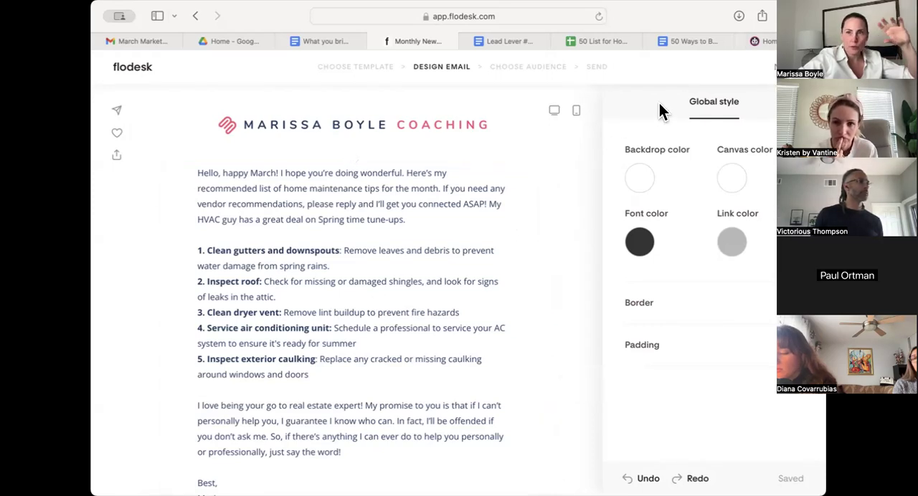
# Finish designing the email and accept the existing sender name and address to reach the subject line.
pyautogui.click(775, 67)
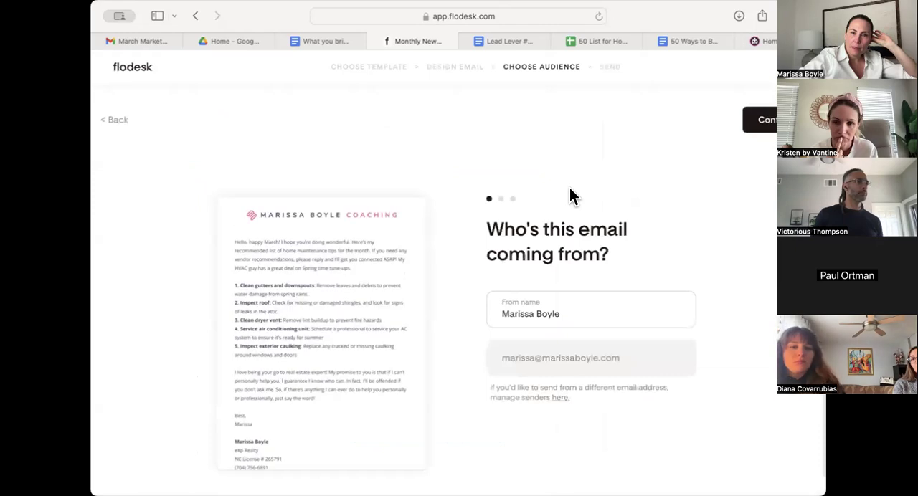
pyautogui.scroll(-1, 545, 307)
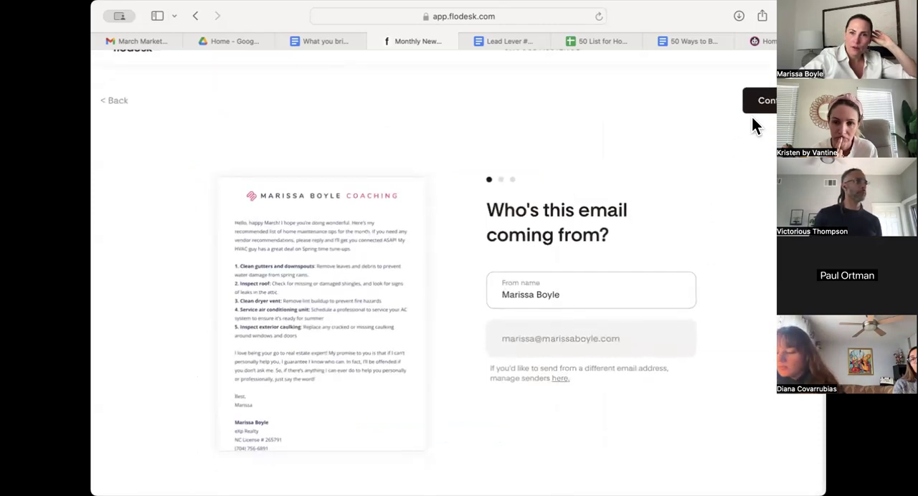
pyautogui.click(773, 109)
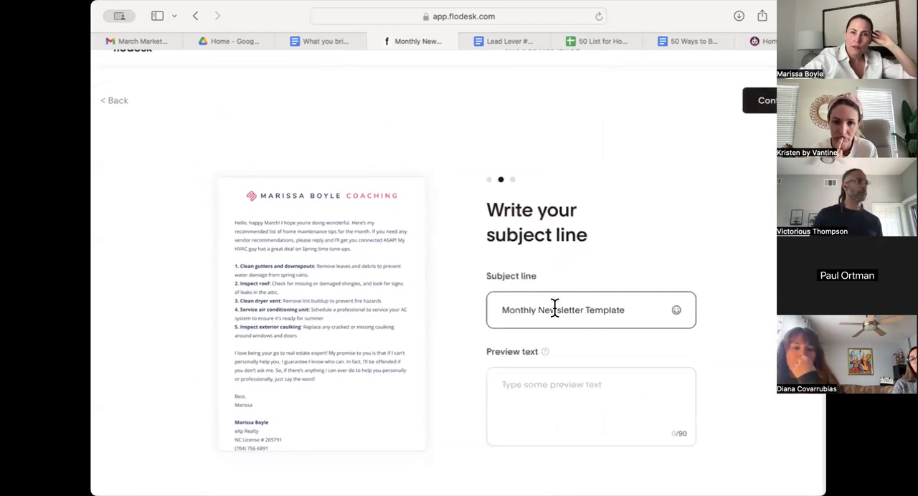
# Replace the subject line with the March Home Maintenance Tips heading from the Lead Lever #1 document and continue to the recipients.
pyautogui.click(500, 41)
pyautogui.scroll(5, 540, 318)
pyautogui.moveTo(540, 317); pyautogui.dragTo(226, 317)
pyautogui.press('super+c')
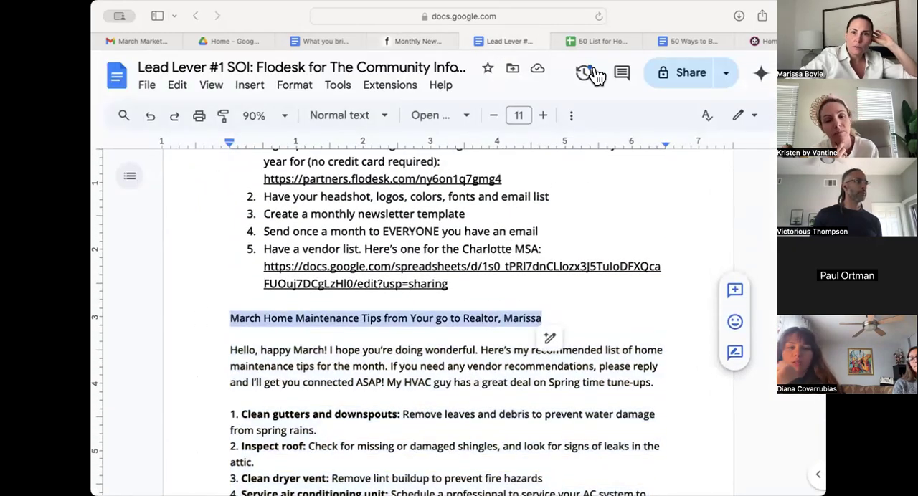
pyautogui.moveTo(687, 39)
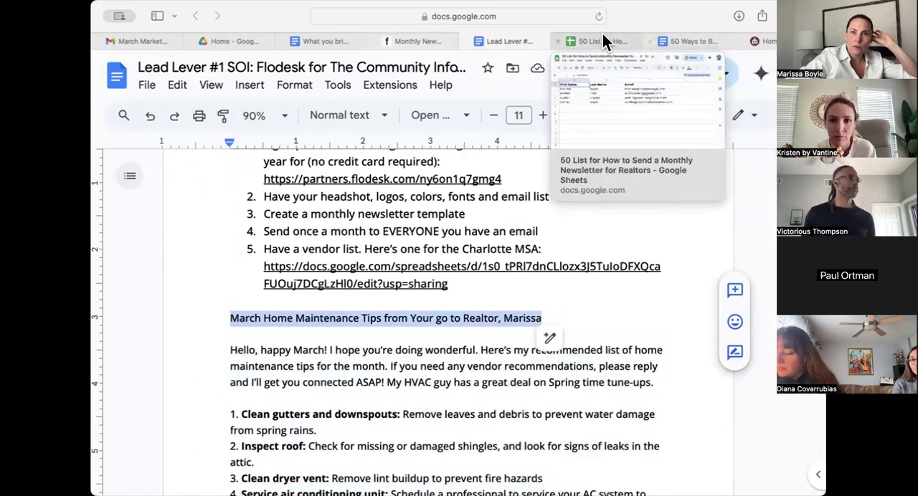
pyautogui.click(430, 41)
pyautogui.tripleClick(601, 309)
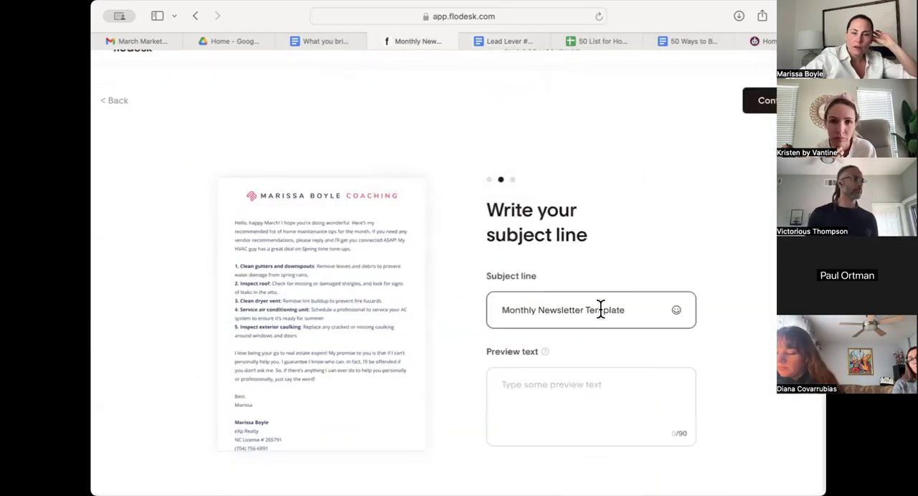
pyautogui.press('super+v')
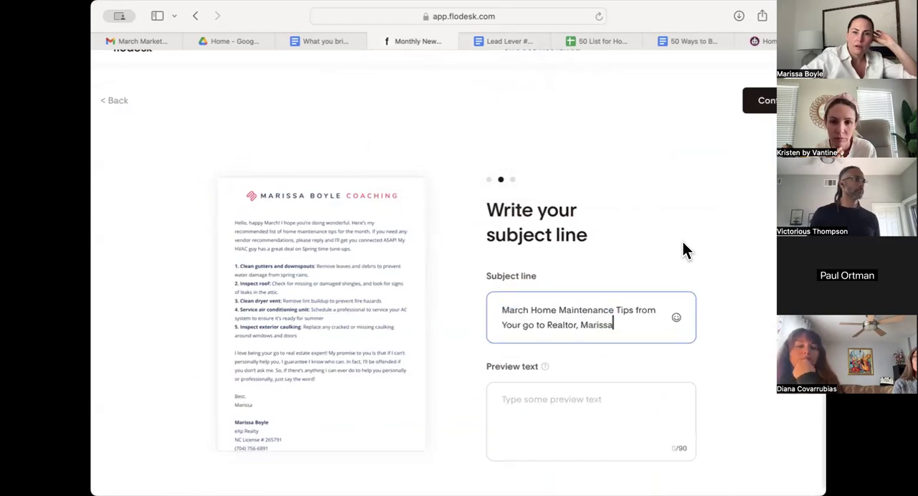
pyautogui.click(769, 102)
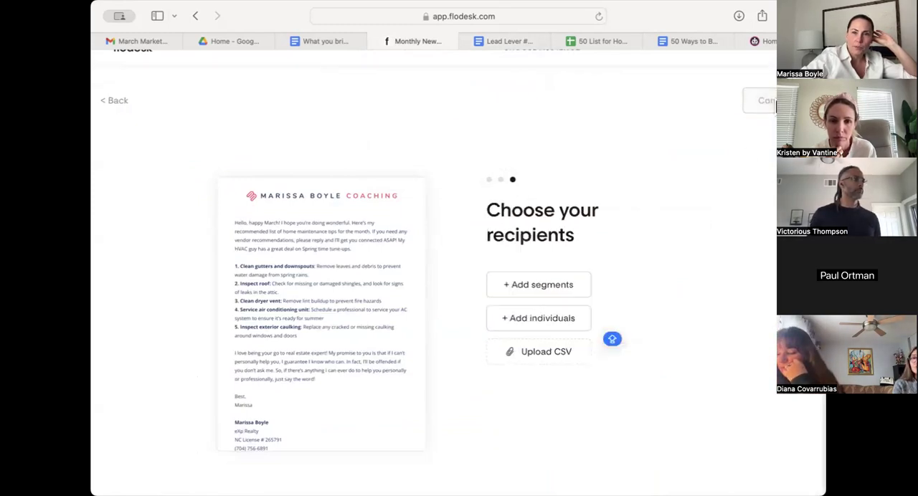
# Include the All subscribers segment as the recipients and continue to the sending stage.
pyautogui.click(555, 287)
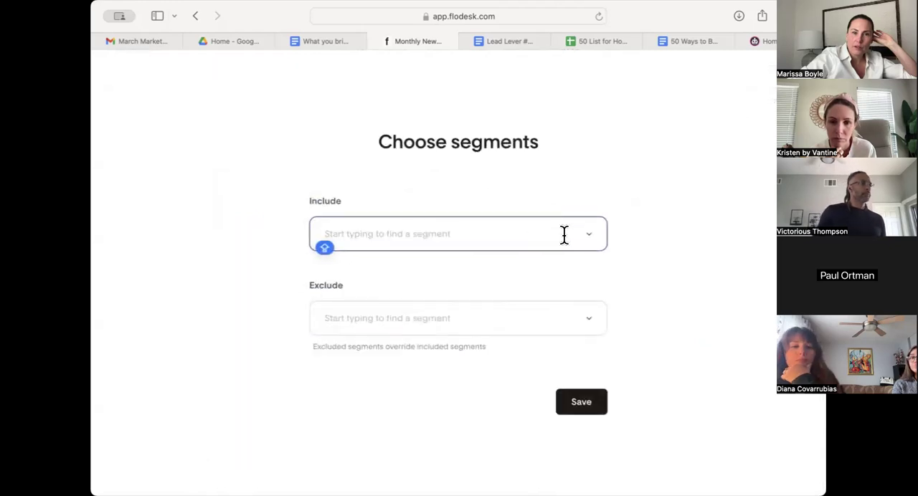
pyautogui.click(587, 238)
pyautogui.click(363, 287)
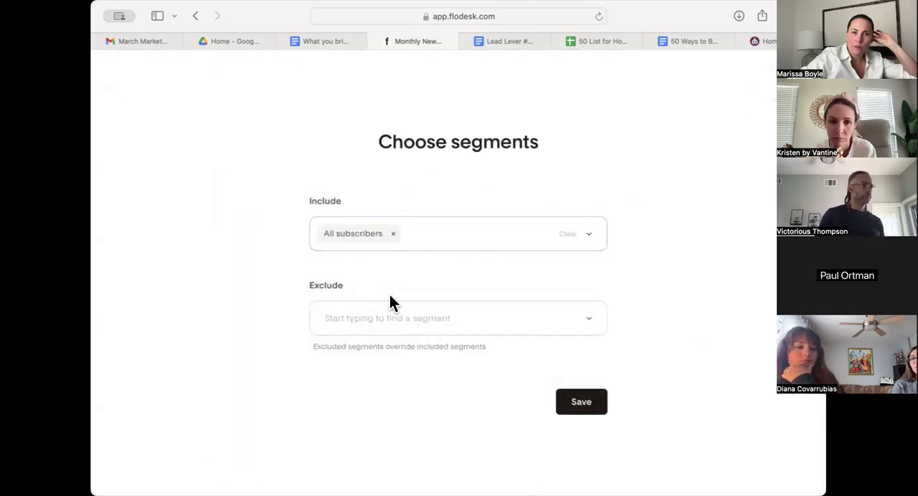
pyautogui.click(583, 402)
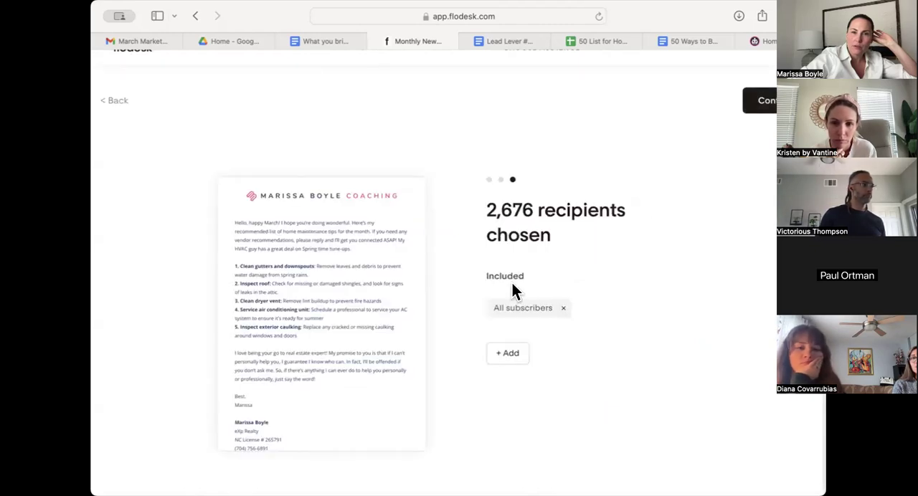
pyautogui.click(762, 101)
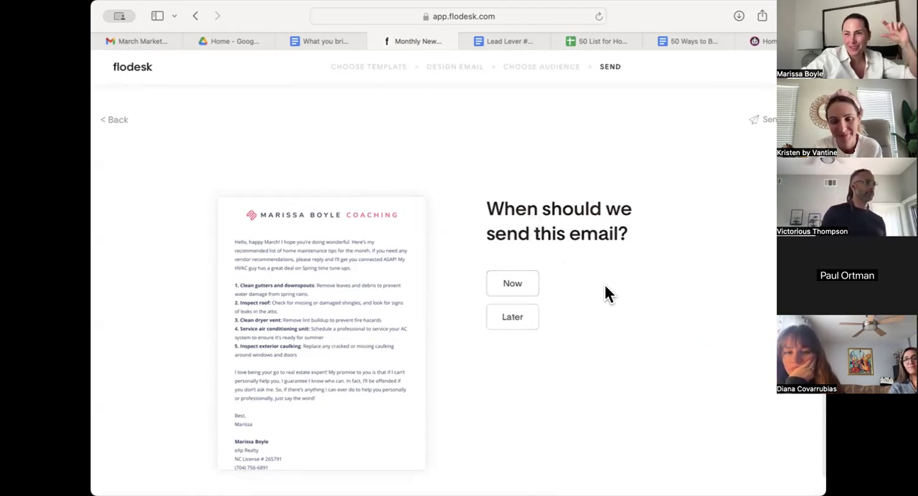
# Choose a future send for the newsletter and set its date to March 5.
pyautogui.click(519, 319)
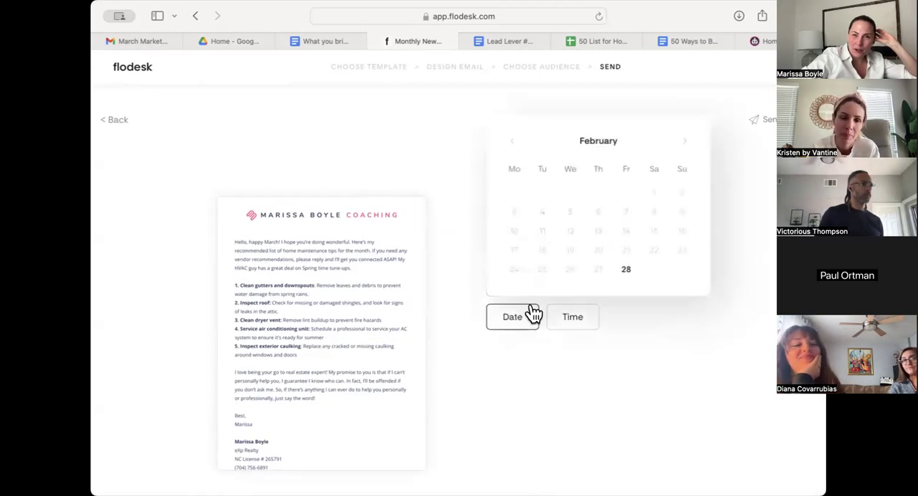
pyautogui.click(684, 140)
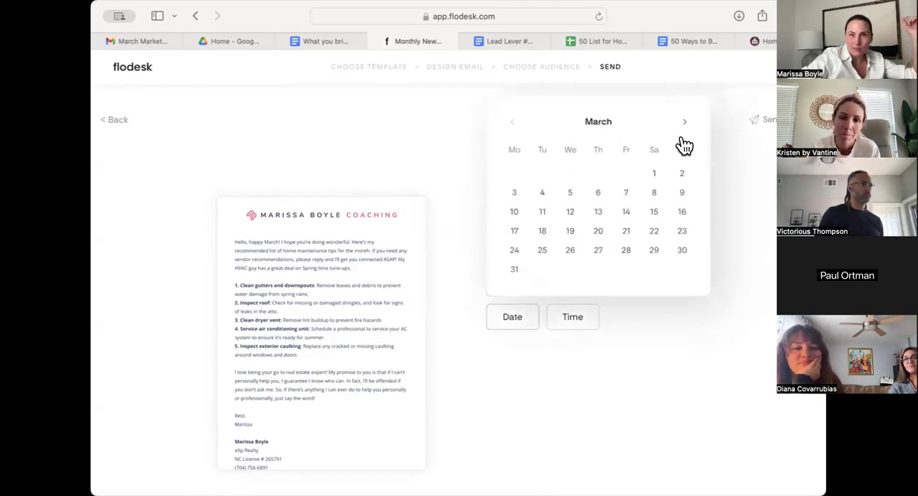
pyautogui.click(543, 193)
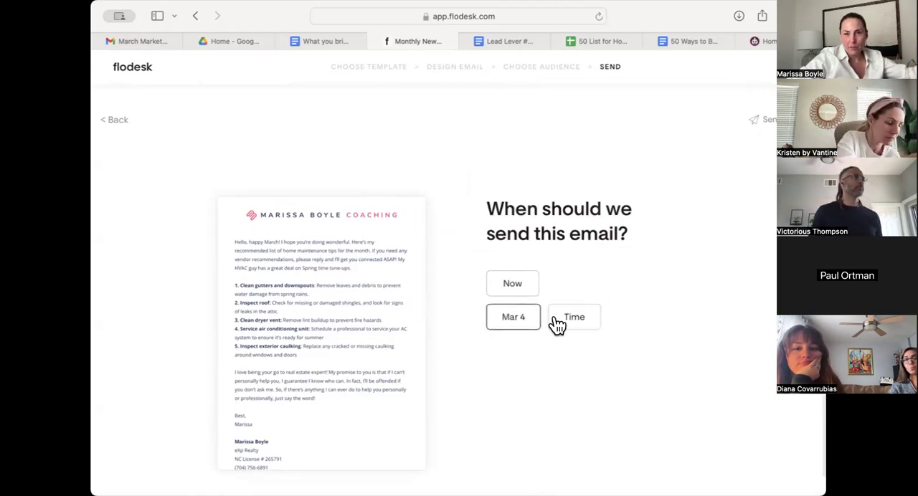
pyautogui.click(587, 321)
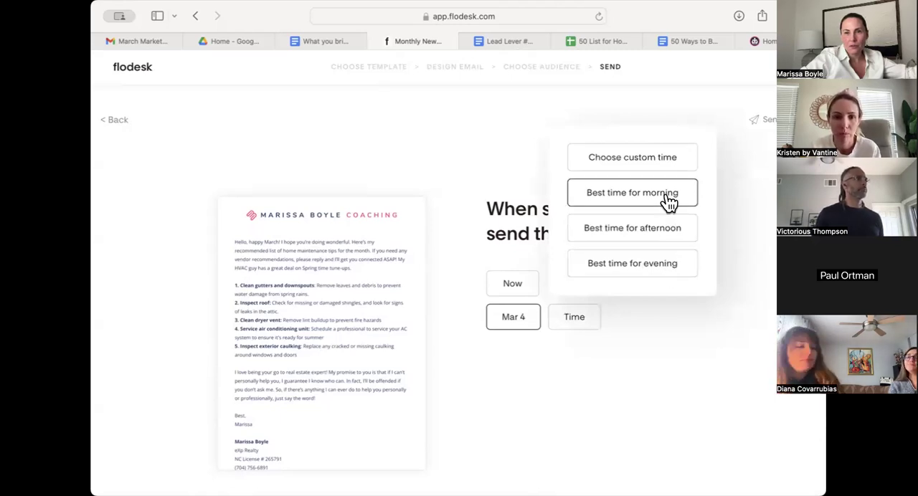
pyautogui.click(523, 323)
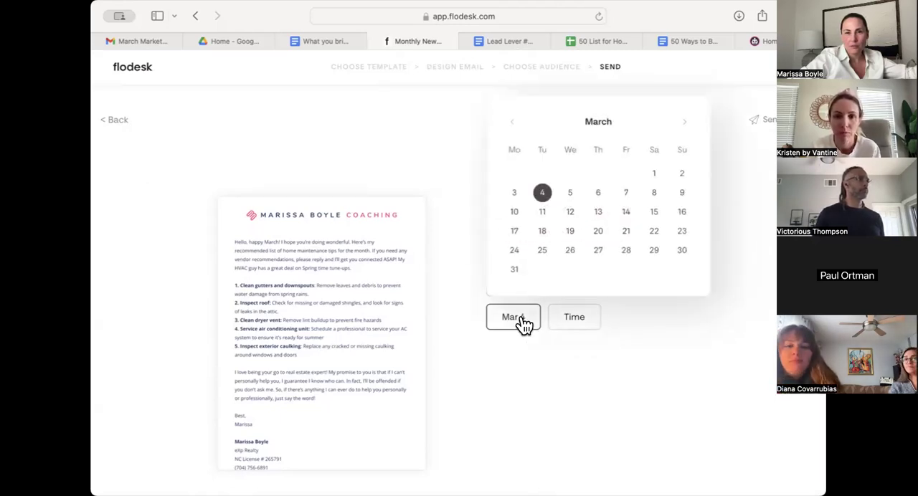
pyautogui.click(569, 192)
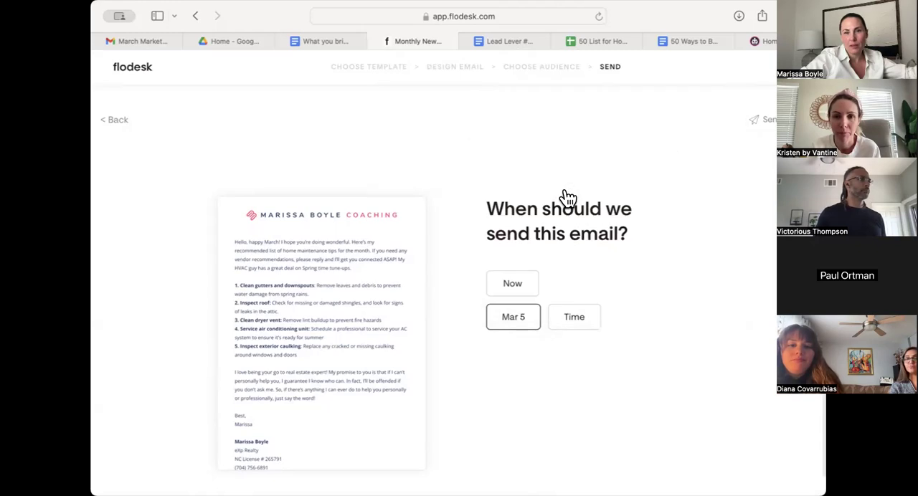
# Compare the custom, morning and afternoon send times and save the best time for afternoon, 2:05 pm.
pyautogui.click(578, 319)
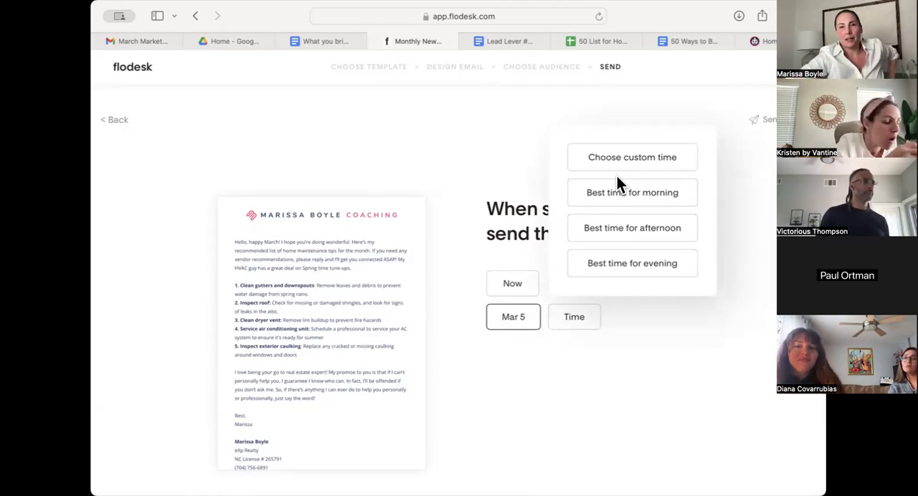
pyautogui.click(653, 167)
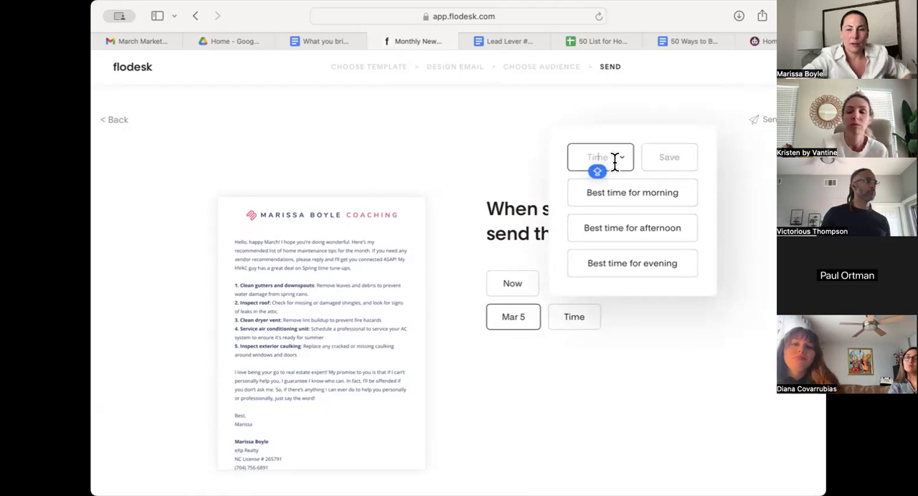
pyautogui.write('8')
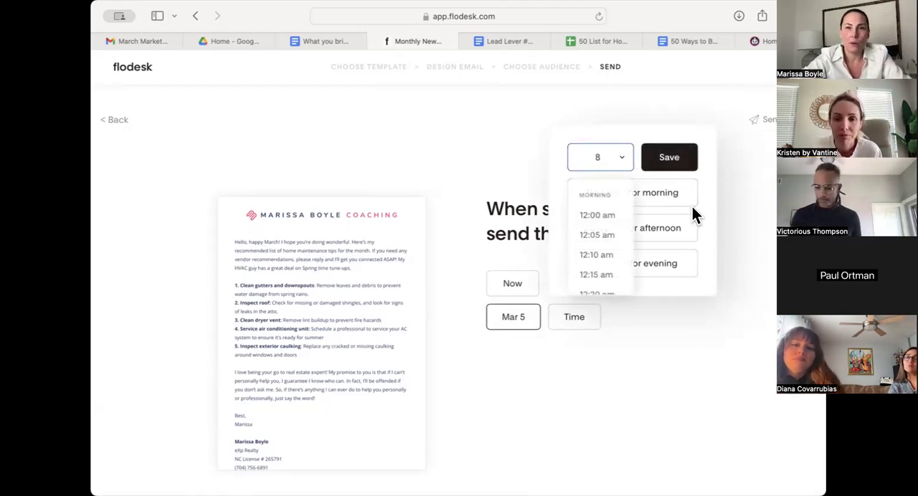
pyautogui.click(675, 228)
pyautogui.click(635, 195)
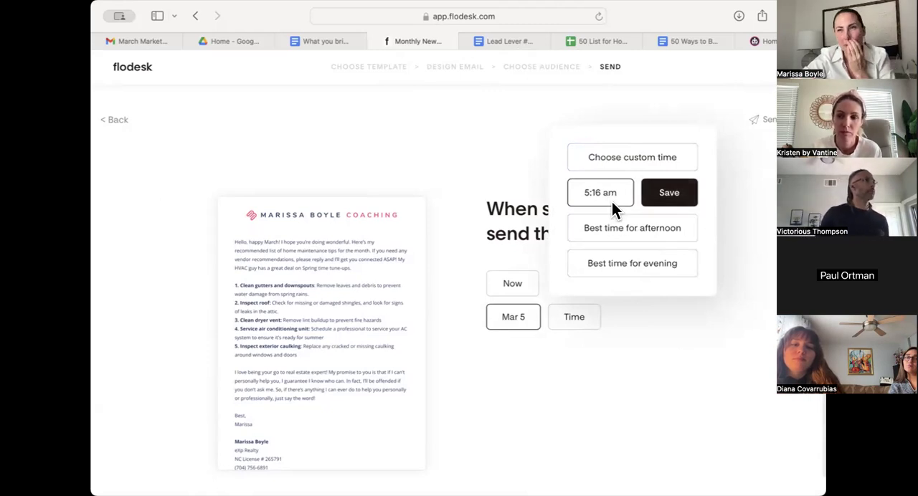
pyautogui.click(614, 228)
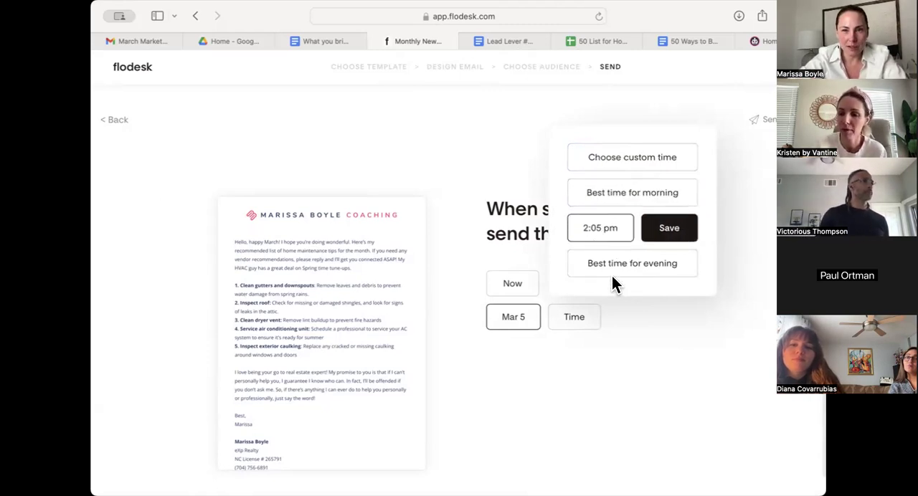
pyautogui.click(668, 231)
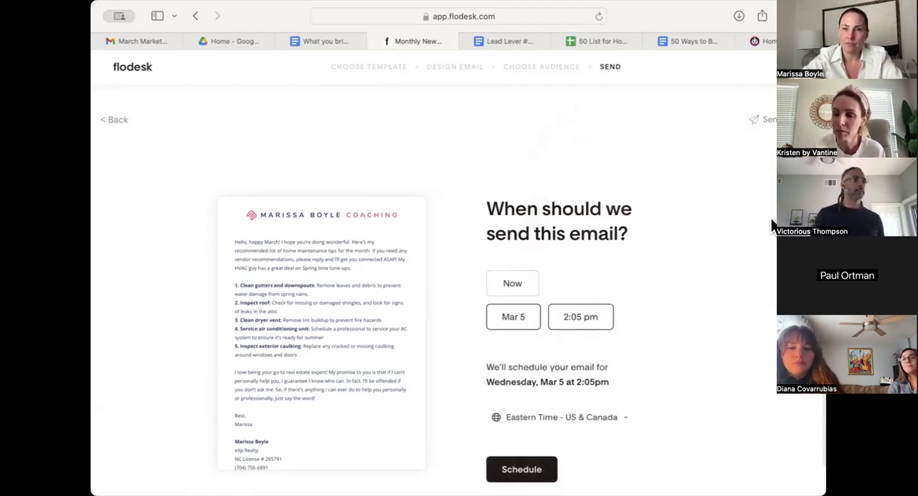
# Schedule the newsletter with the chosen date and time and view it among the saved emails.
pyautogui.click(512, 472)
pyautogui.click(485, 321)
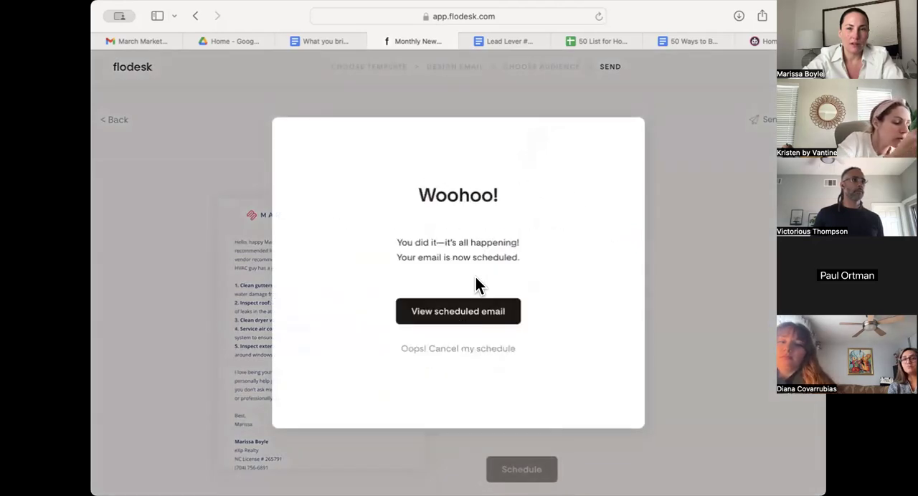
pyautogui.click(485, 315)
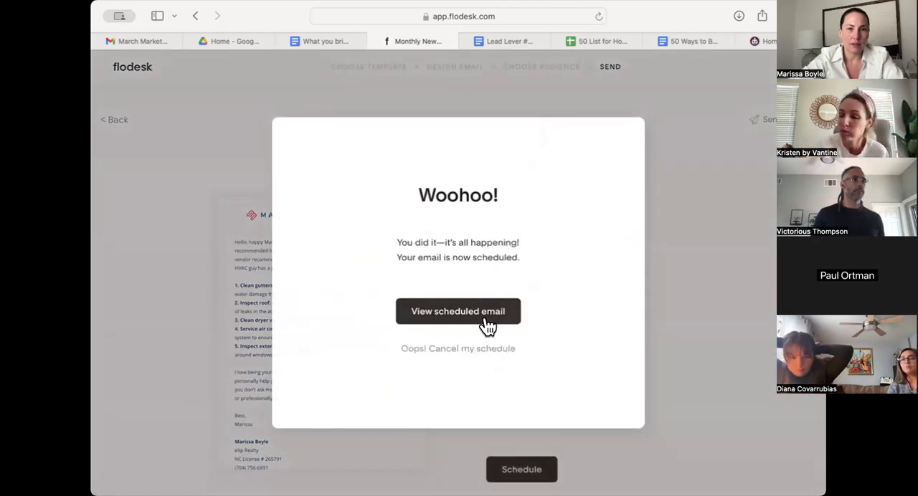
pyautogui.scroll(-3, 387, 179)
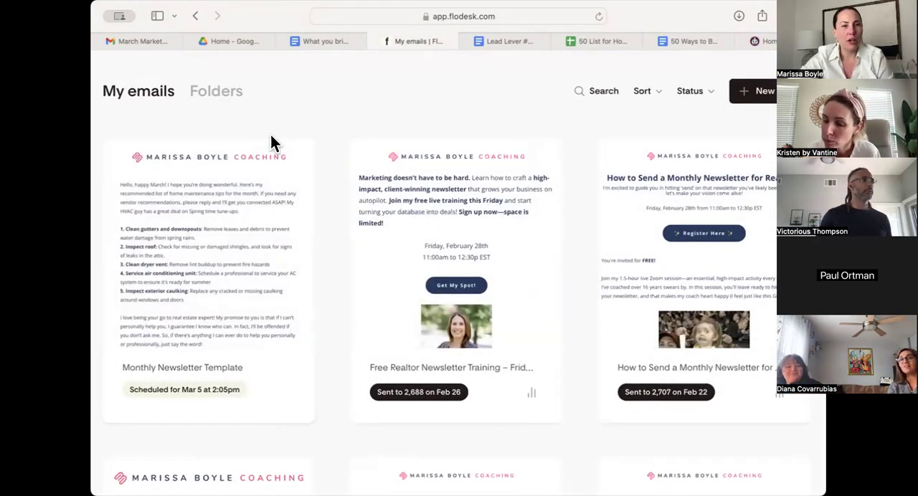
# Glance at the Homebot page, and return to unschedule the Monthly Newsletter Template and reopen it for editing.
pyautogui.click(771, 42)
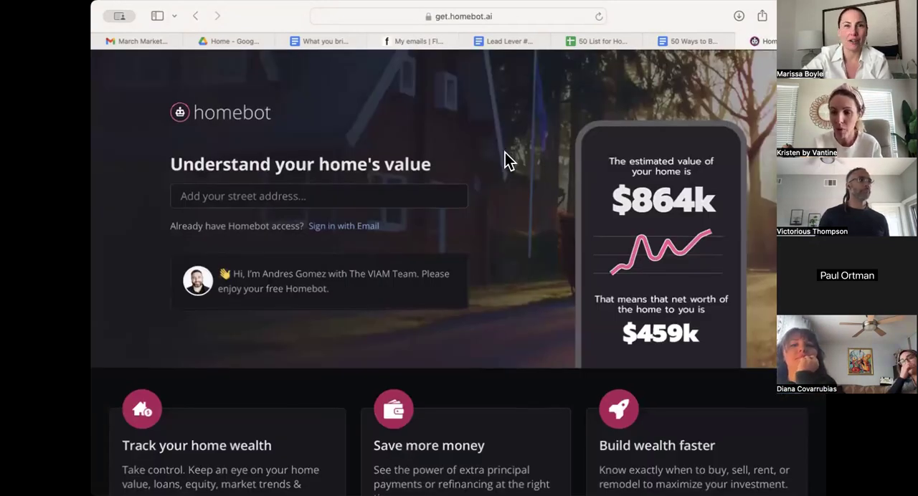
pyautogui.click(425, 42)
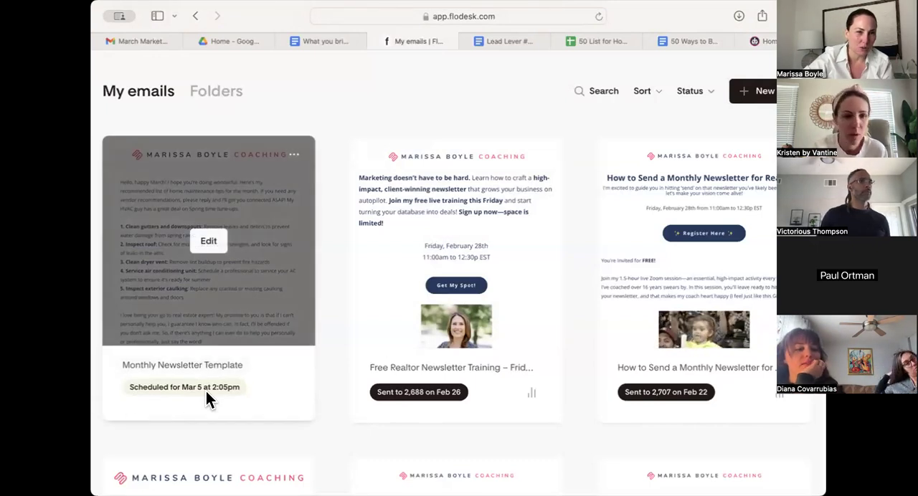
pyautogui.click(209, 243)
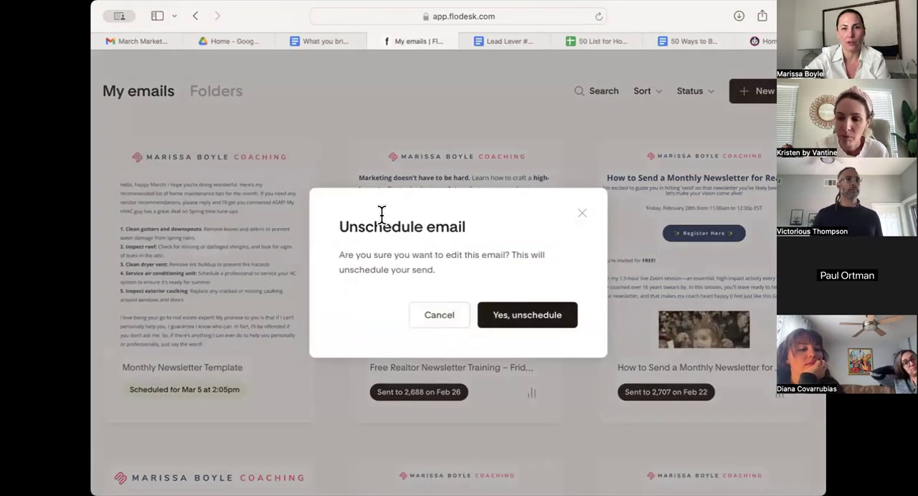
pyautogui.click(534, 320)
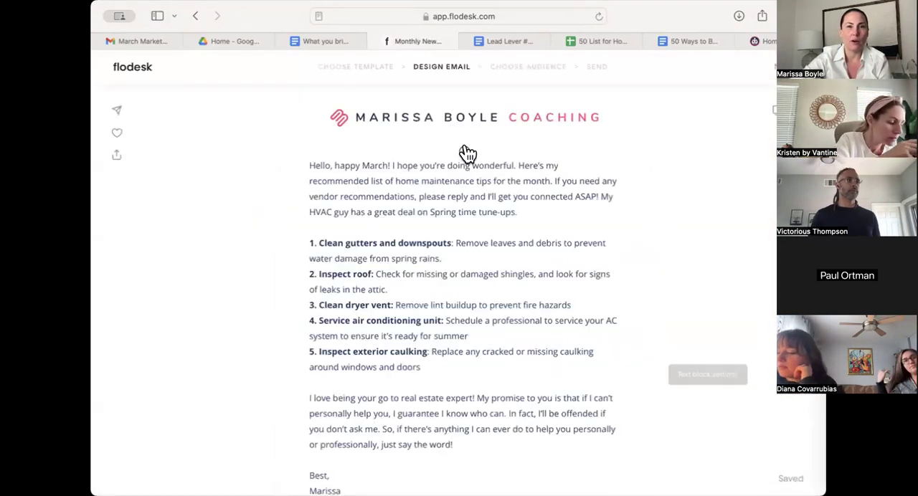
# Add a link bar between the logo and the greeting text and reduce it to 1 link.
pyautogui.click(352, 151)
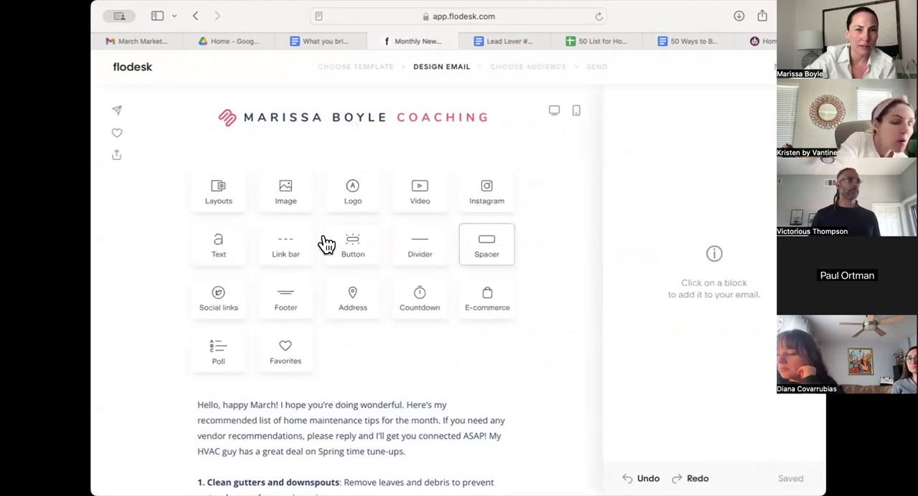
pyautogui.click(292, 243)
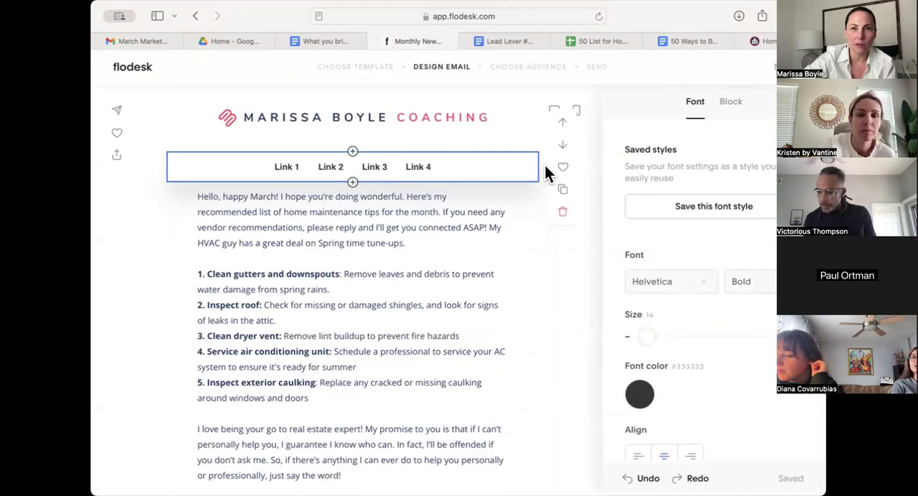
pyautogui.click(731, 105)
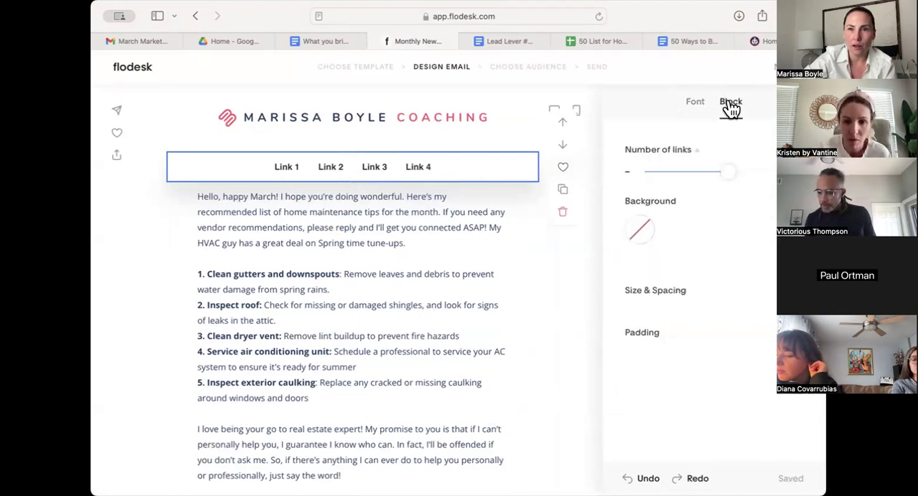
pyautogui.click(628, 173)
pyautogui.click(628, 173)
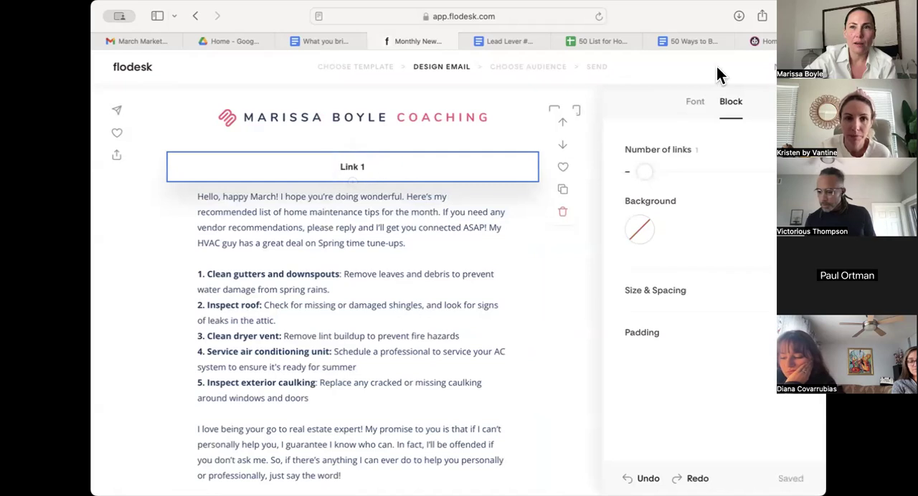
# Copy the Homebot page's web address and paste it as the URL of Link 1 in the newsletter's link bar.
pyautogui.click(764, 41)
pyautogui.click(526, 22)
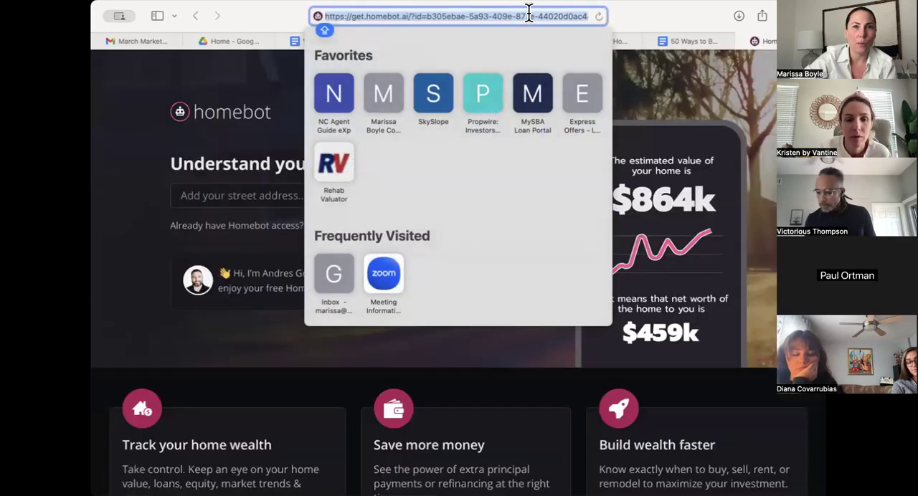
pyautogui.click(641, 21)
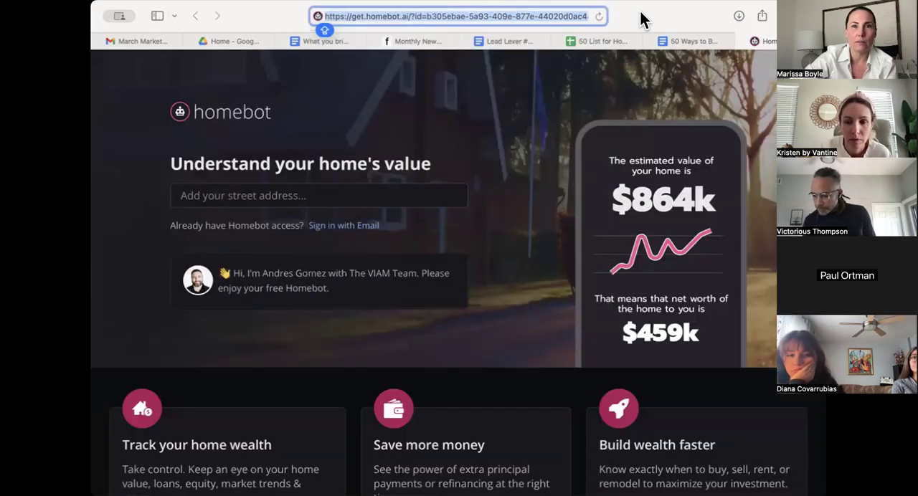
pyautogui.click(417, 41)
pyautogui.click(356, 165)
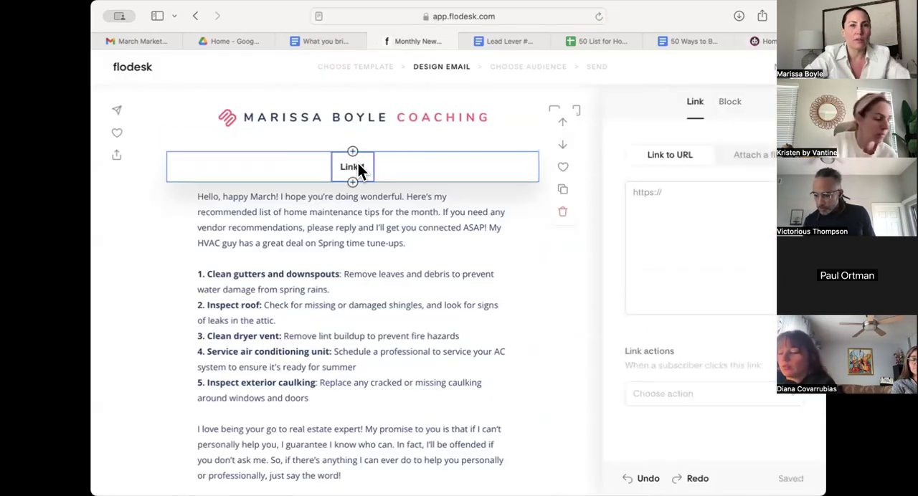
pyautogui.click(674, 190)
pyautogui.press('super+v')
# Replace the link's text in the link bar with "FIND YOUR HOMES VALUE".
pyautogui.click(353, 167)
pyautogui.tripleClick(353, 166)
pyautogui.write('FINE')
pyautogui.write('D YOUR HOME')
pyautogui.write('S VALUE')
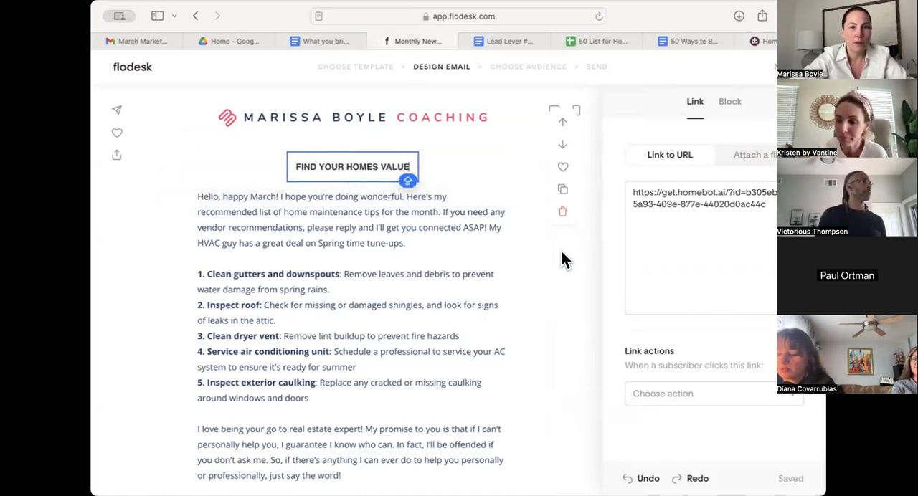
pyautogui.click(557, 251)
# Set the link bar block's background to the navy brand color #223A5E.
pyautogui.click(433, 165)
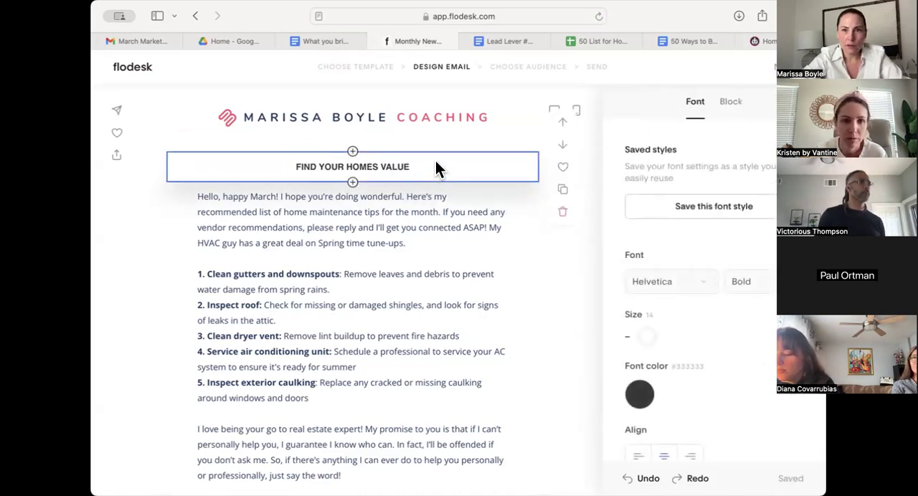
pyautogui.click(726, 106)
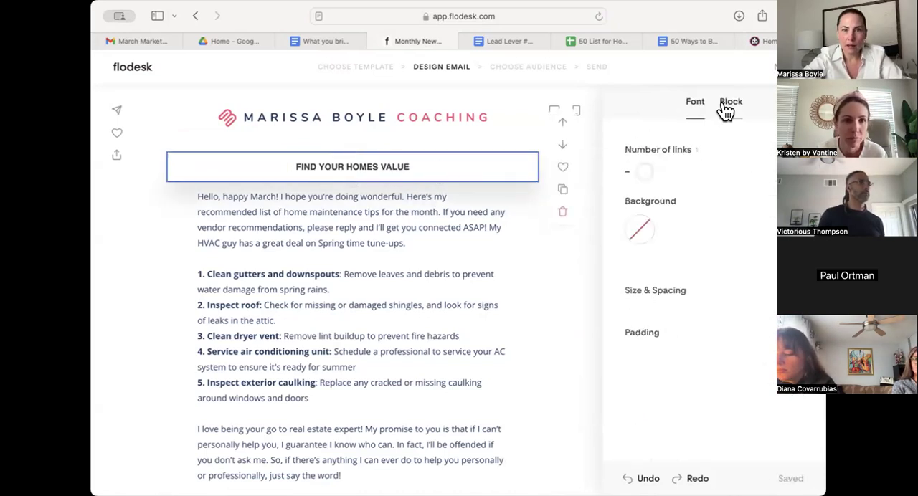
pyautogui.click(638, 229)
pyautogui.click(722, 411)
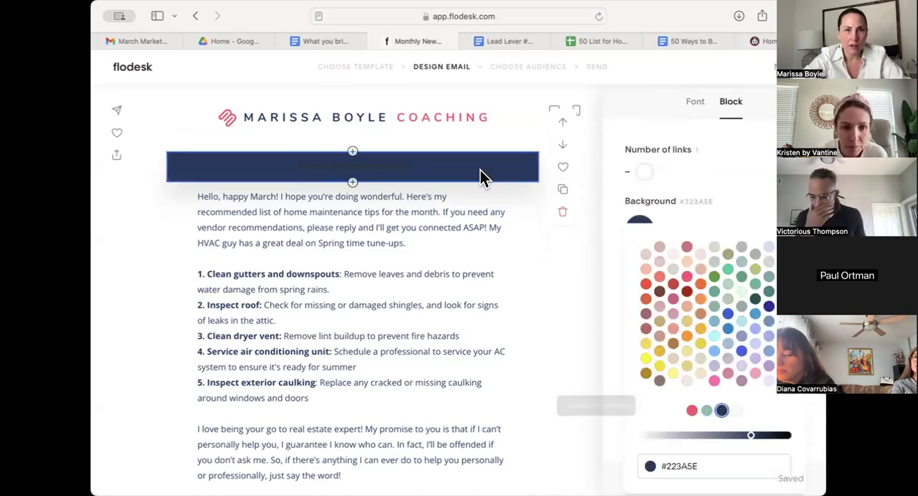
# Set the email's global font color to #F9F9F9 to lighten the link bar text.
pyautogui.click(373, 170)
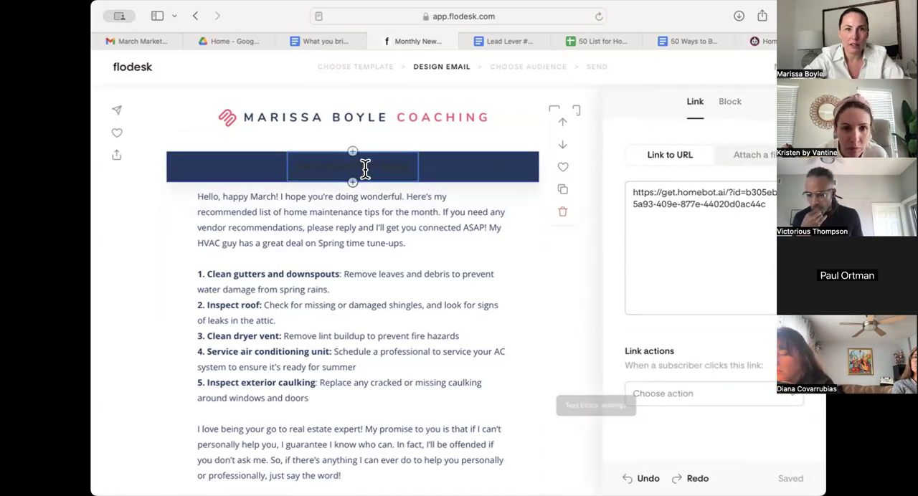
pyautogui.click(737, 105)
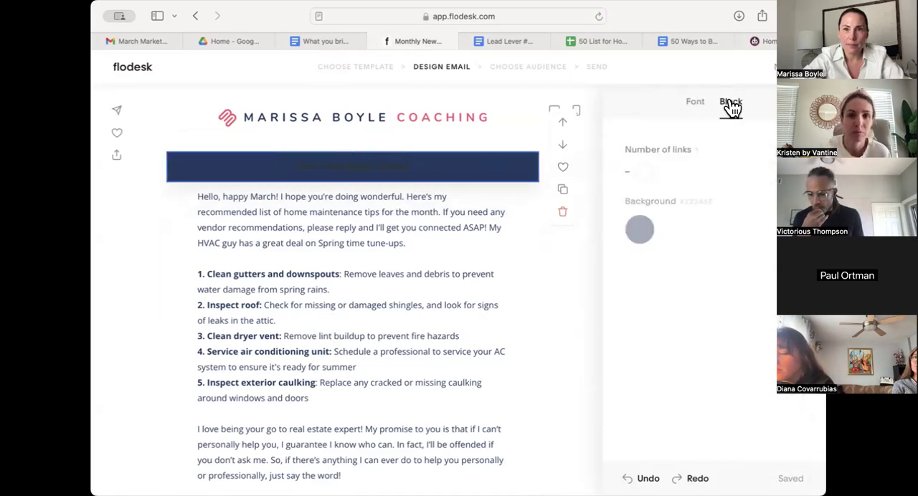
pyautogui.click(358, 176)
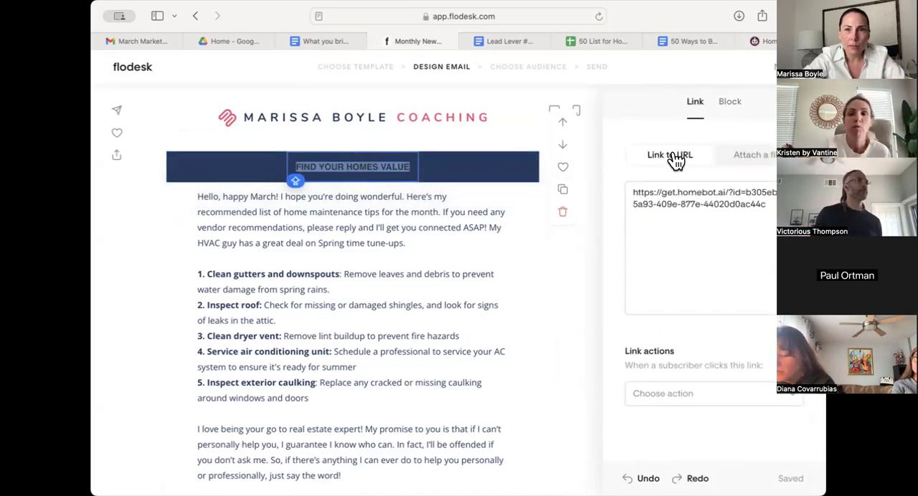
pyautogui.click(729, 104)
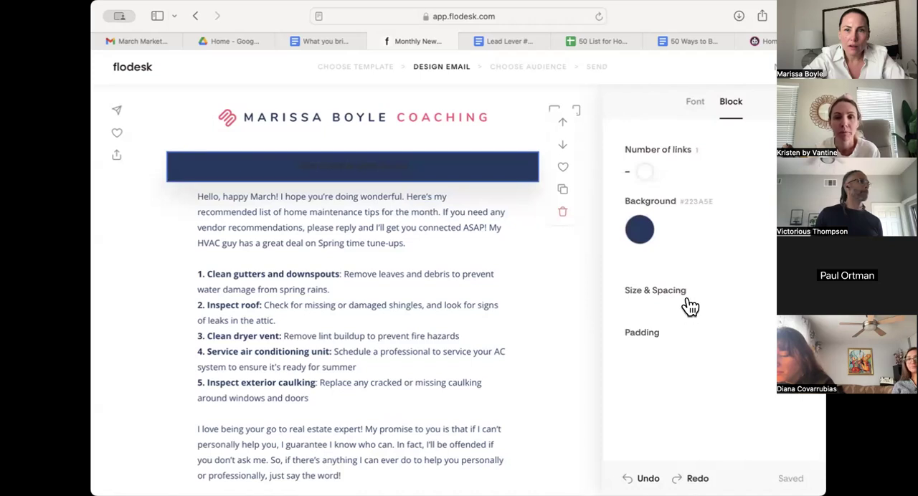
pyautogui.click(566, 279)
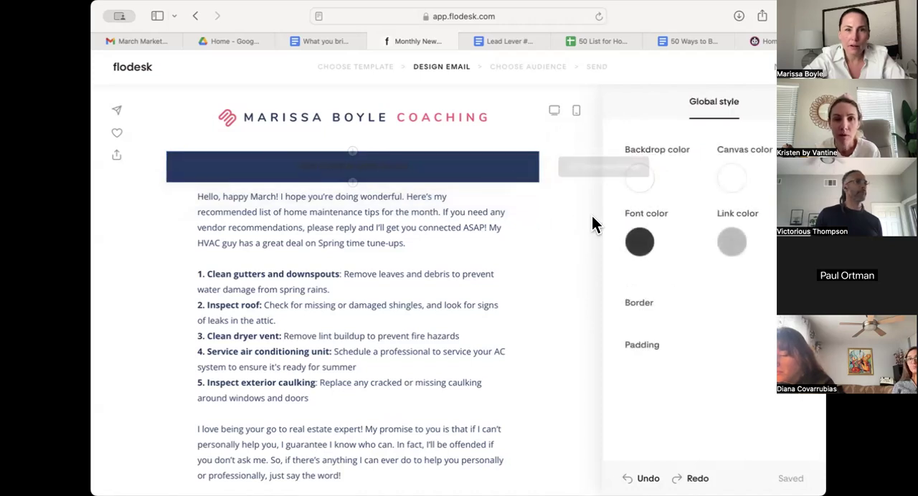
pyautogui.click(387, 161)
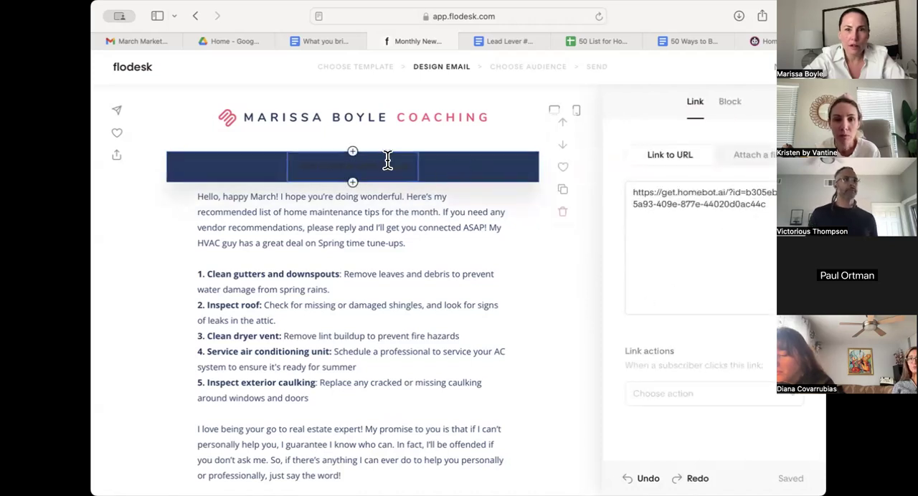
pyautogui.click(585, 214)
pyautogui.click(641, 242)
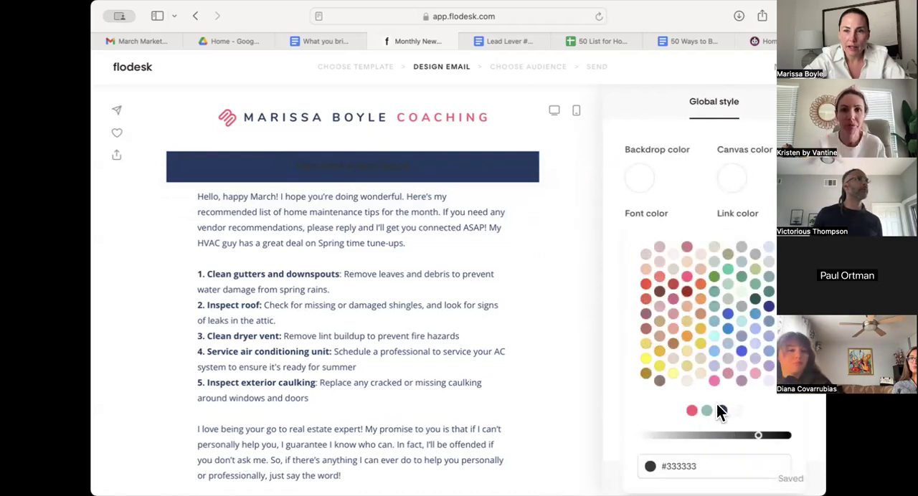
pyautogui.click(737, 410)
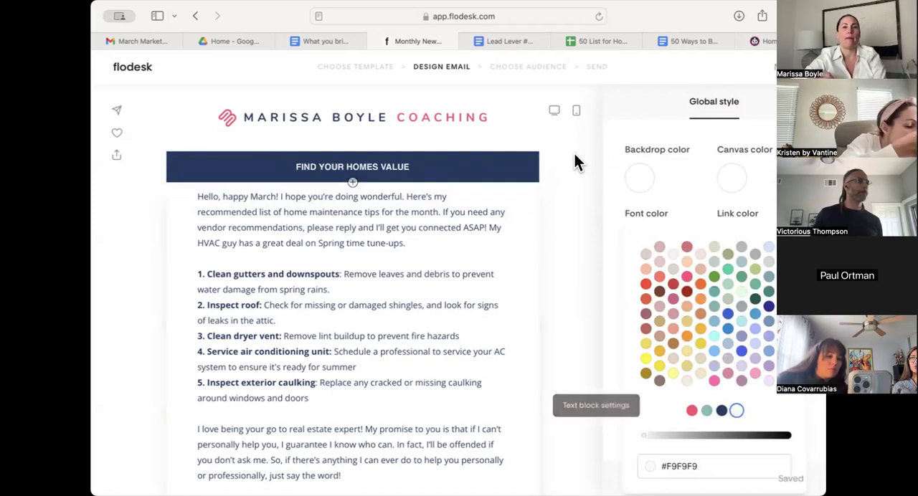
# Review the newsletter from the logo down to the Instagram section, glance at the sender page and return to the design.
pyautogui.scroll(-1, 566, 251)
pyautogui.scroll(1, 565, 248)
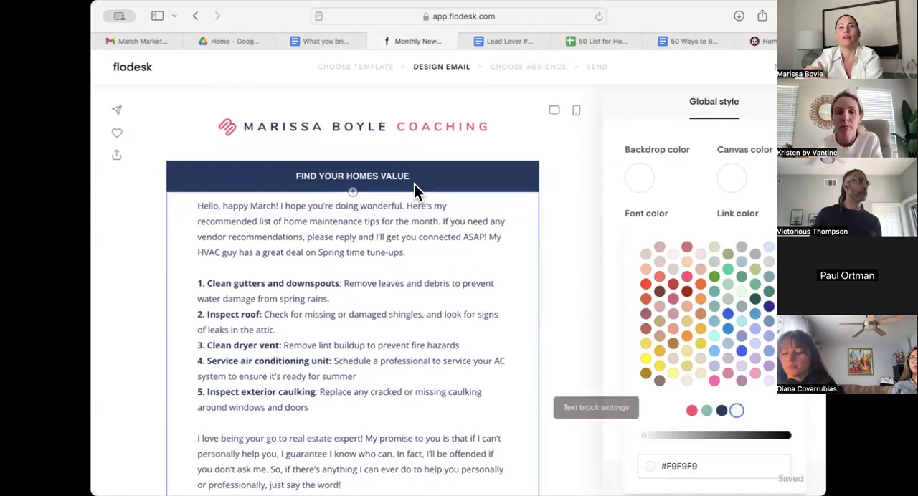
pyautogui.scroll(-10, 455, 224)
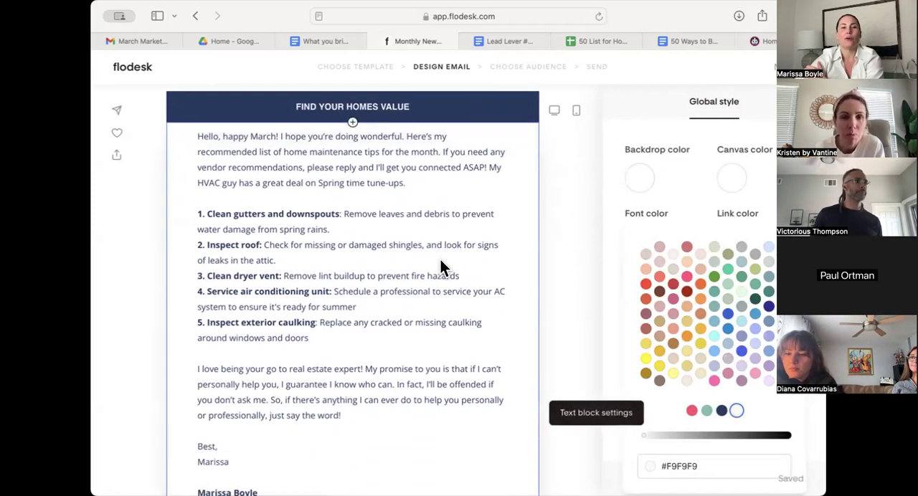
pyautogui.scroll(-10, 377, 373)
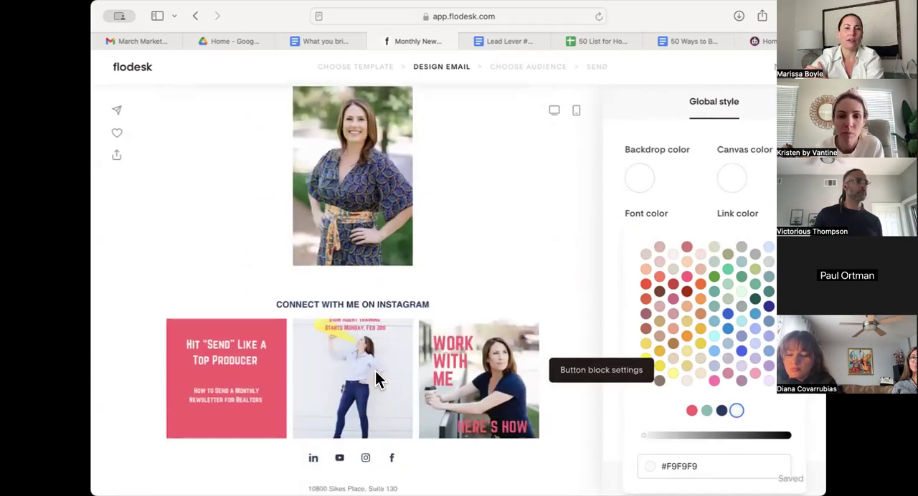
pyautogui.scroll(20, 445, 306)
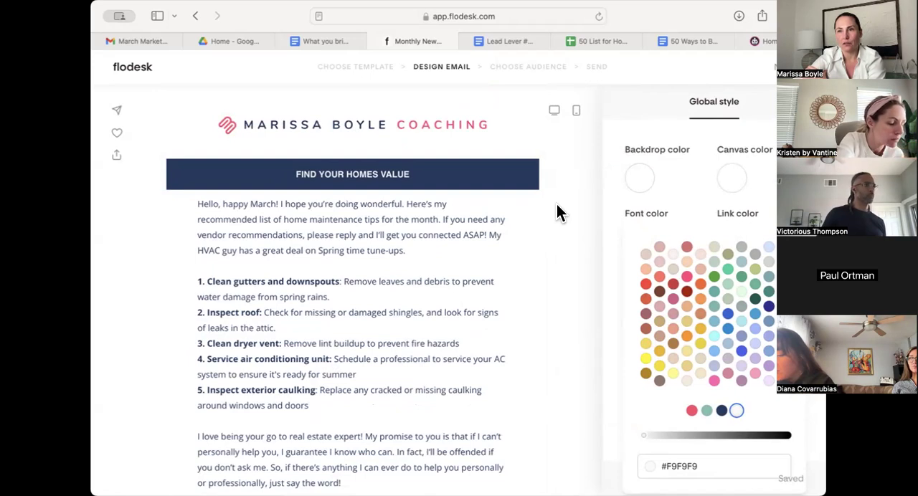
pyautogui.scroll(-5, 396, 339)
pyautogui.scroll(5, 393, 337)
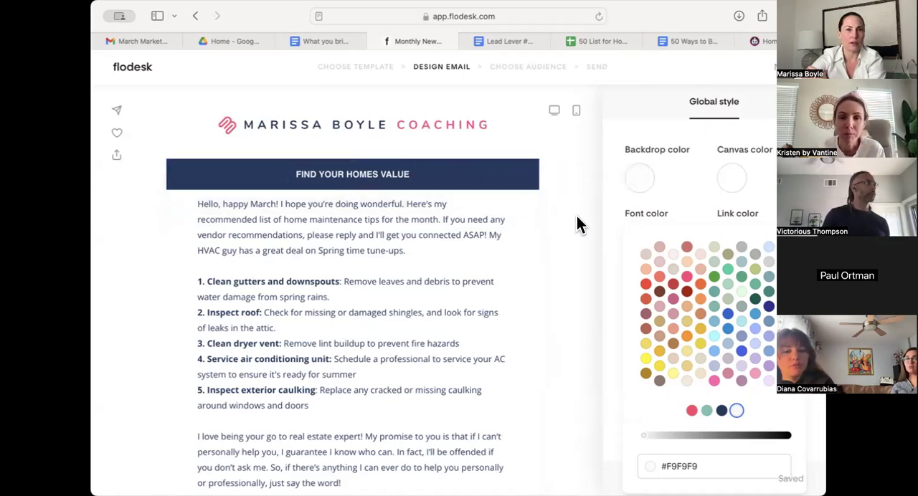
pyautogui.click(759, 120)
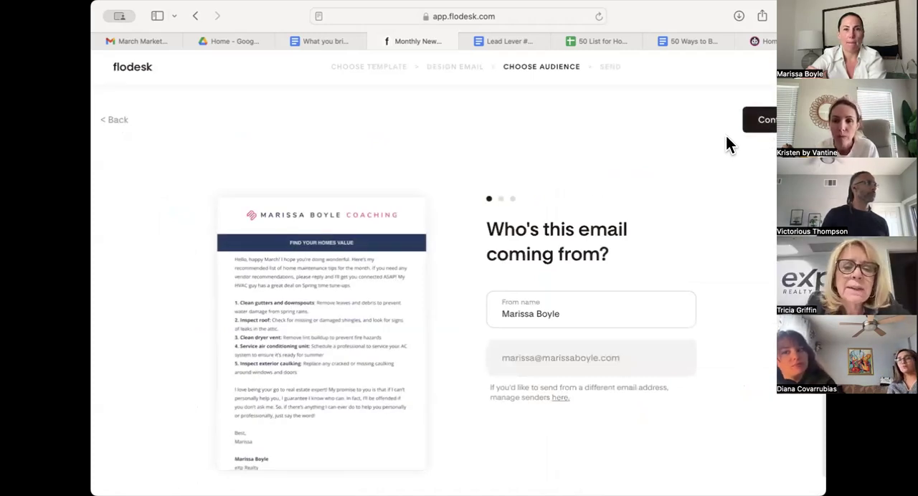
pyautogui.click(119, 119)
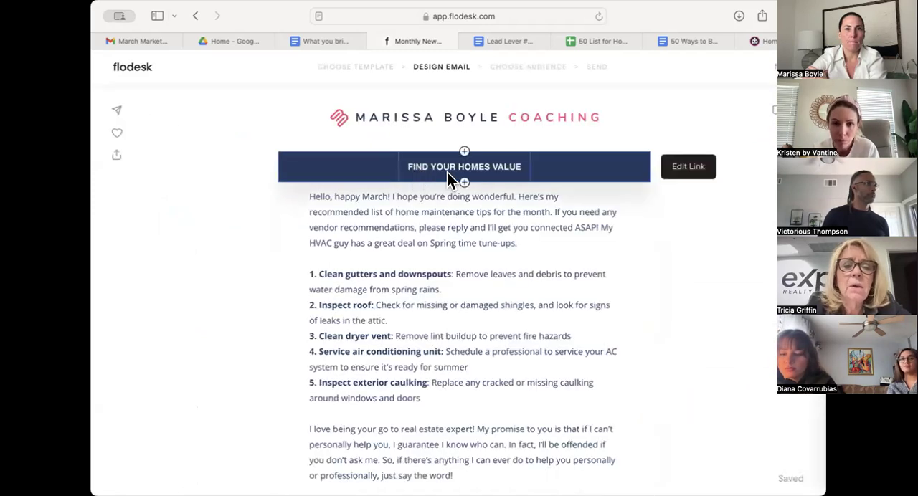
# Add a second link bar below the "FIND YOUR HOMES VALUE" bar, with font color #223A5E and 1 link.
pyautogui.click(463, 174)
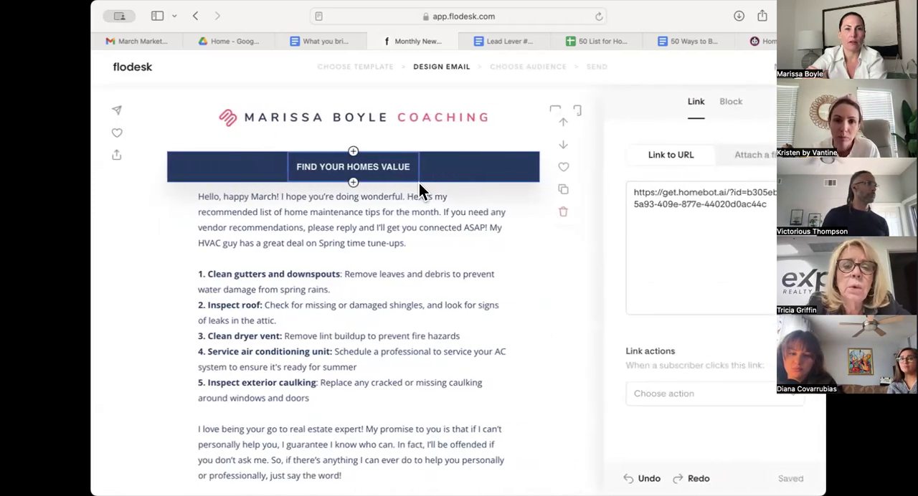
pyautogui.click(352, 183)
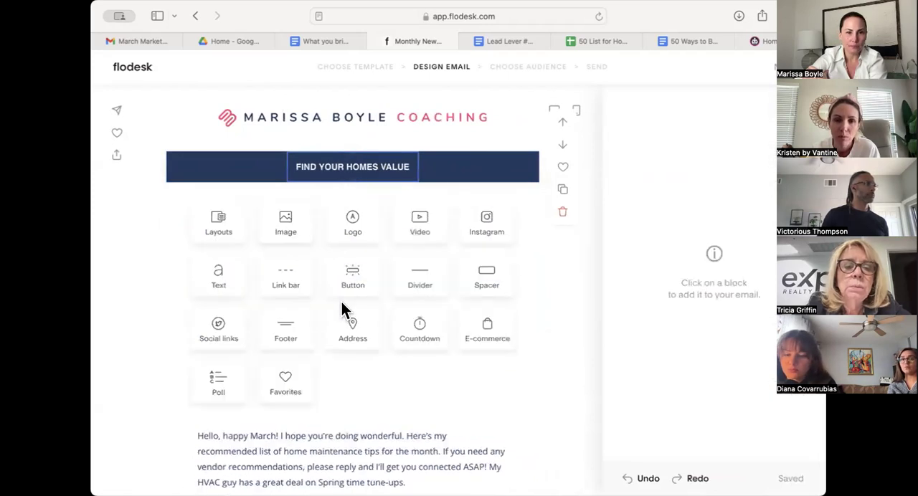
pyautogui.click(286, 276)
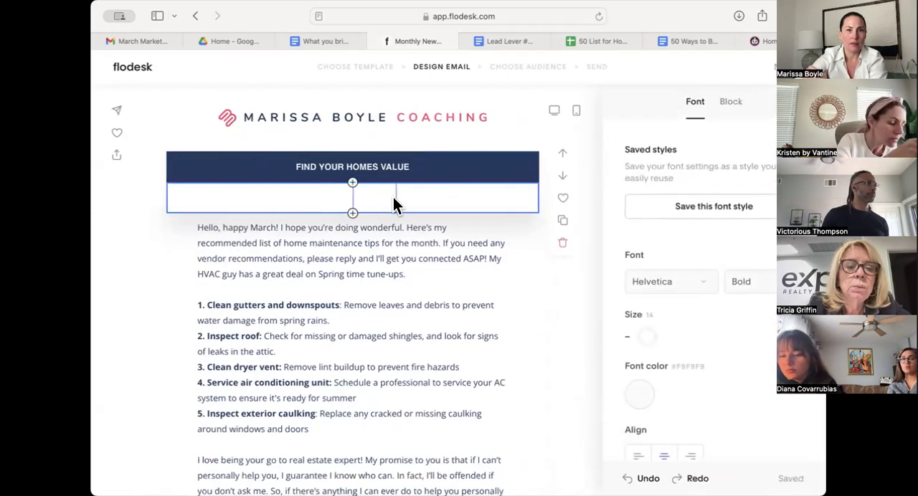
pyautogui.click(640, 393)
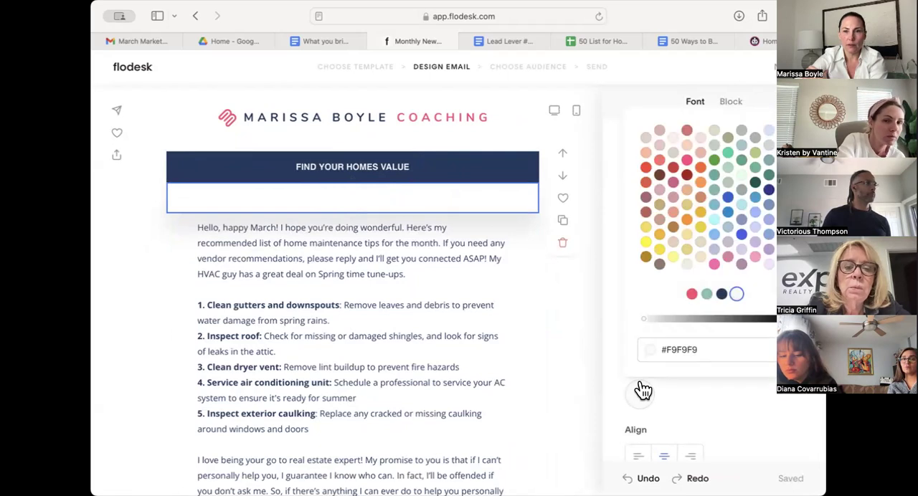
pyautogui.click(721, 295)
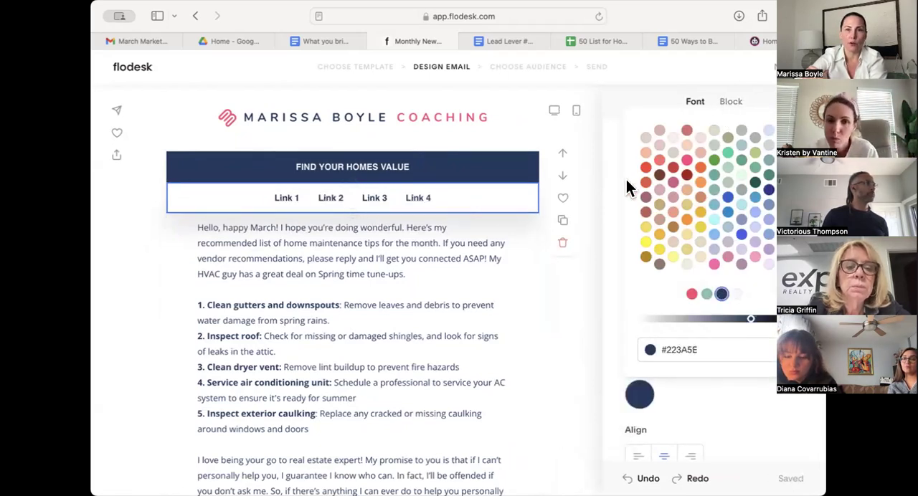
pyautogui.click(735, 104)
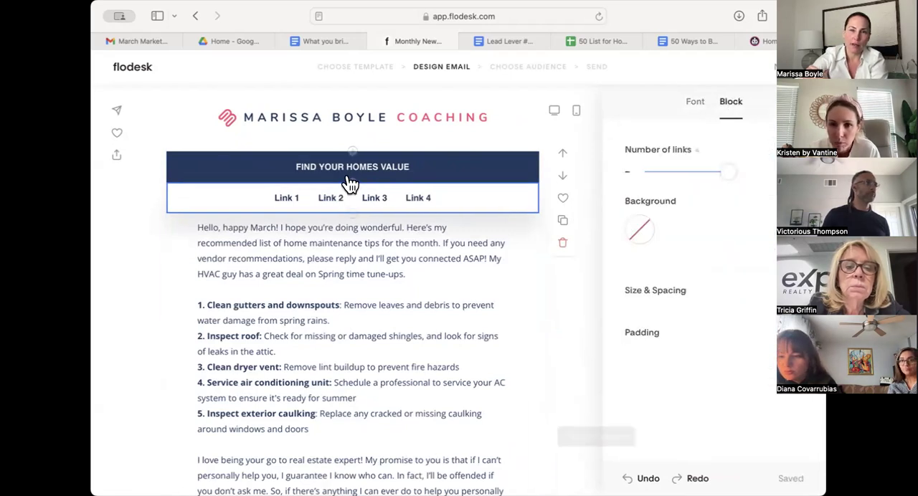
pyautogui.click(624, 172)
pyautogui.click(624, 172)
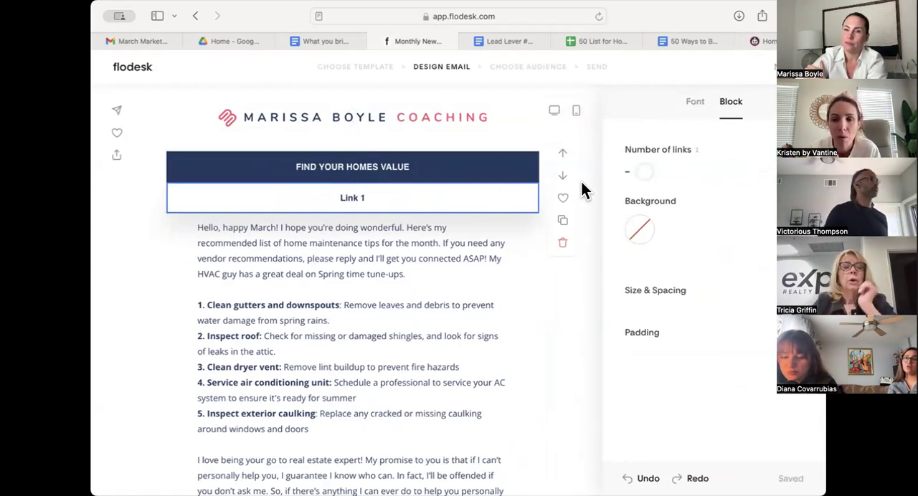
# Delete the second link bar from above the greeting text.
pyautogui.click(555, 328)
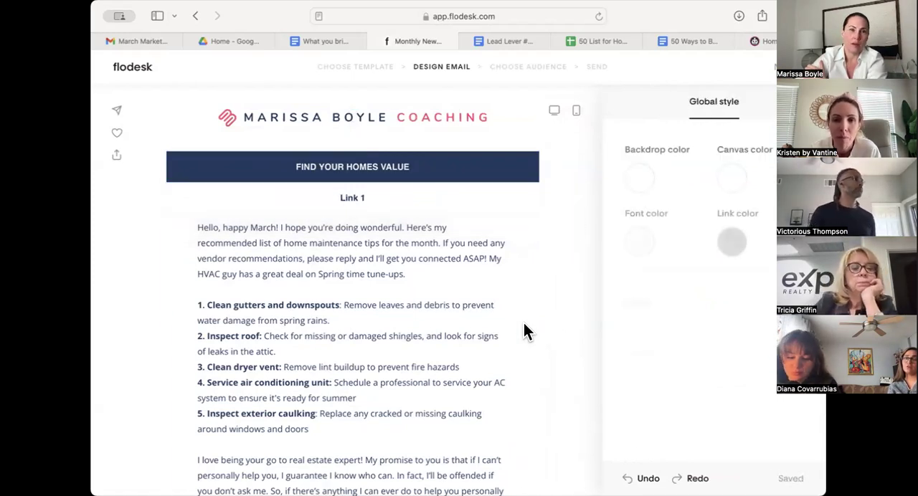
pyautogui.click(429, 204)
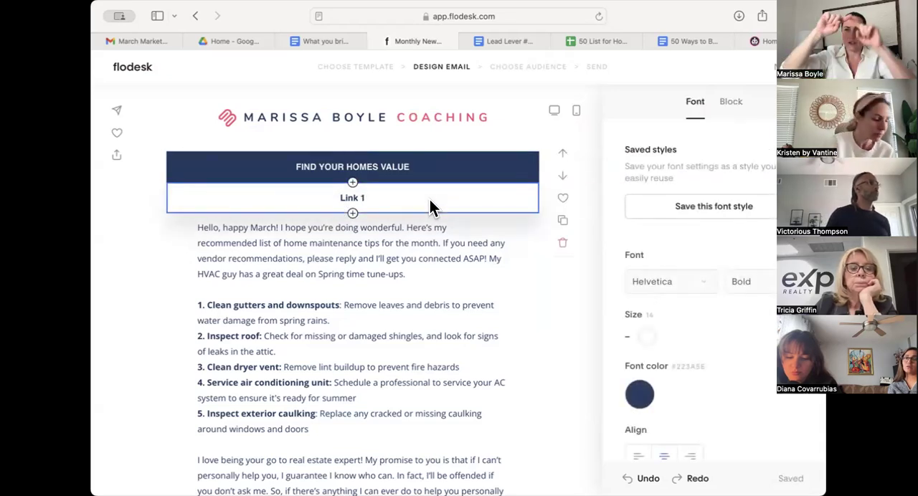
pyautogui.click(563, 244)
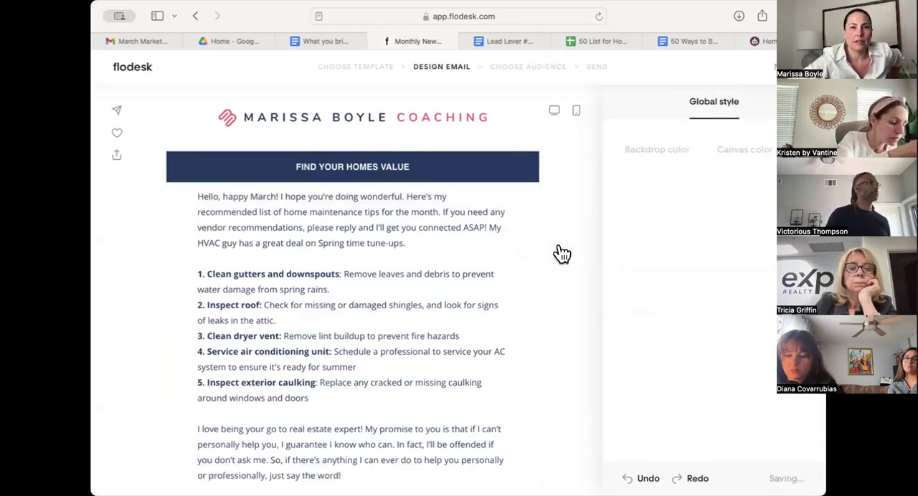
# Proceed from the finished design through the existing sender, subject line and audience settings to the send-time choice.
pyautogui.click(775, 66)
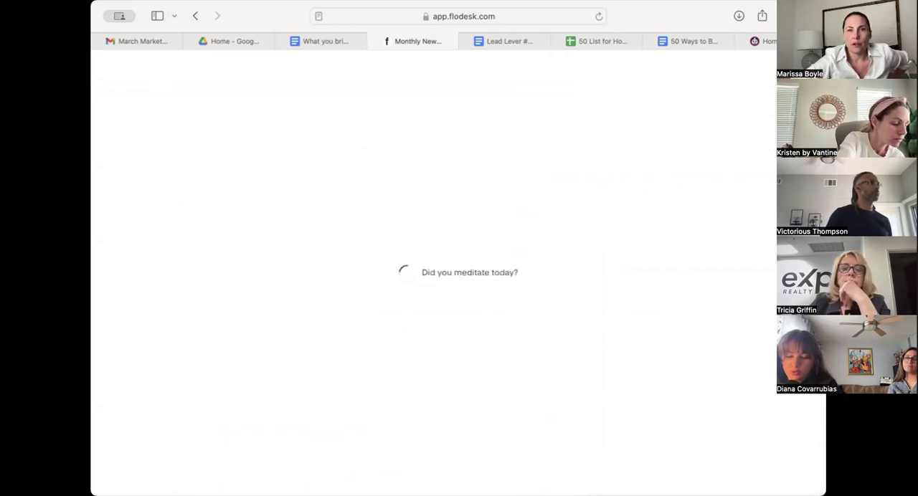
pyautogui.click(766, 121)
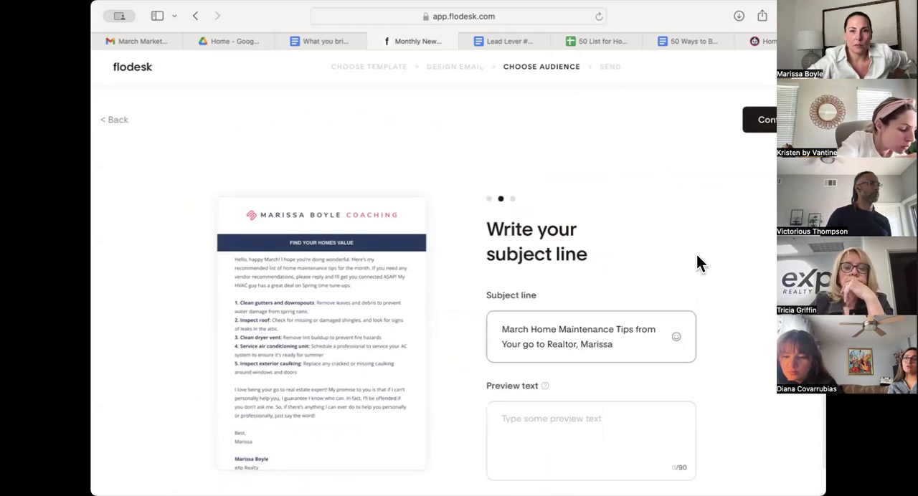
pyautogui.click(766, 122)
pyautogui.click(766, 123)
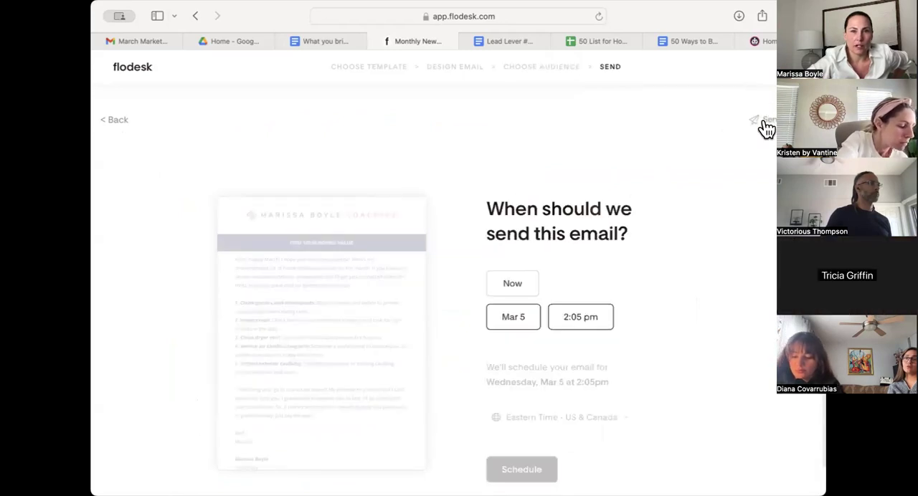
# Schedule the email for Wednesday, Mar 5 at 2:05 pm Eastern Time and view it in the email list.
pyautogui.click(522, 469)
pyautogui.click(460, 322)
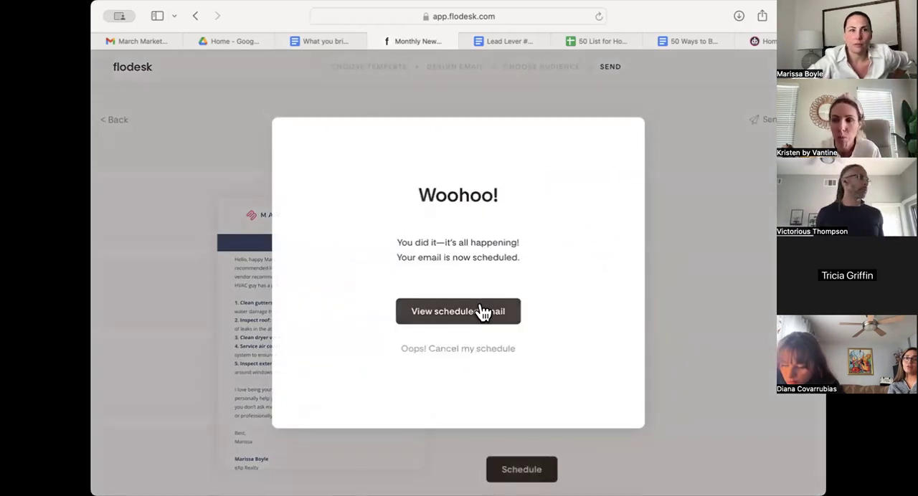
pyautogui.click(481, 311)
# Duplicate the scheduled "Monthly Newsletter Template" email from the email list.
pyautogui.scroll(-5, 337, 186)
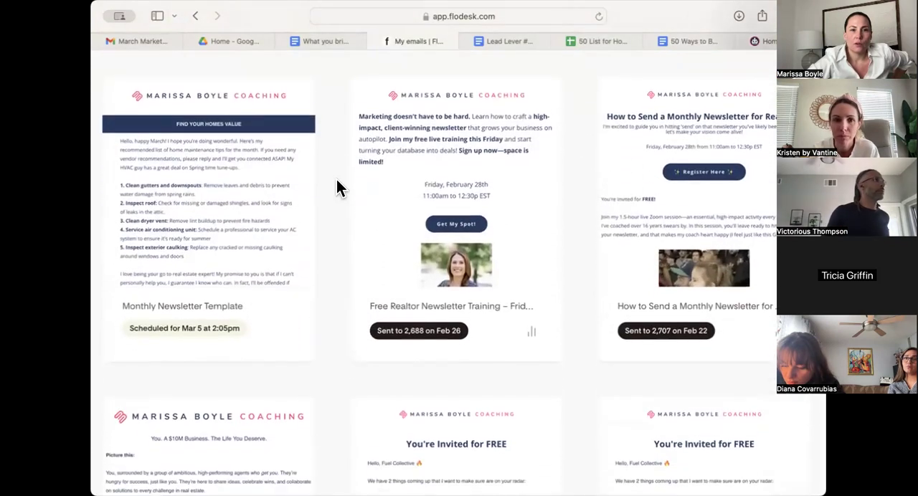
pyautogui.scroll(1, 338, 188)
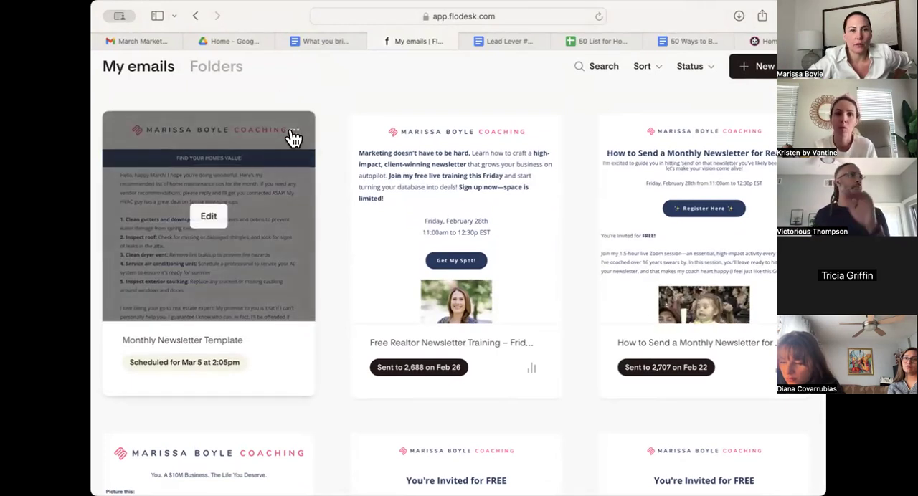
pyautogui.click(293, 131)
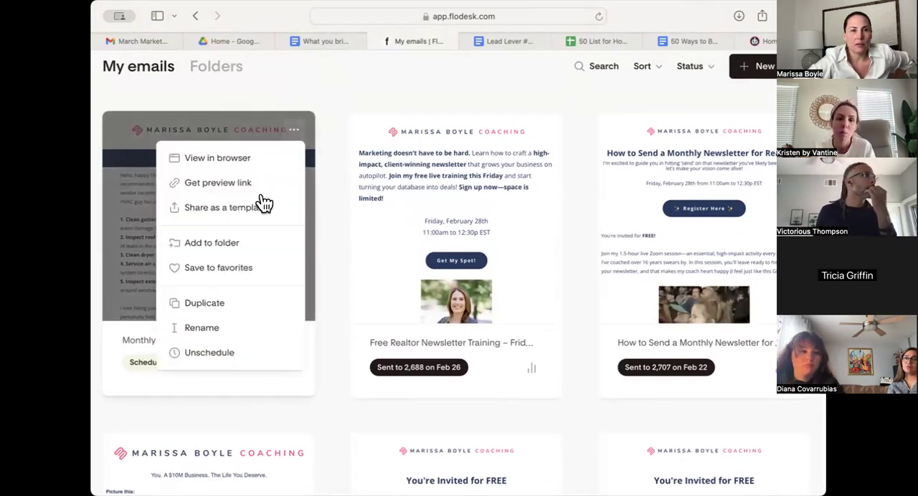
pyautogui.click(260, 304)
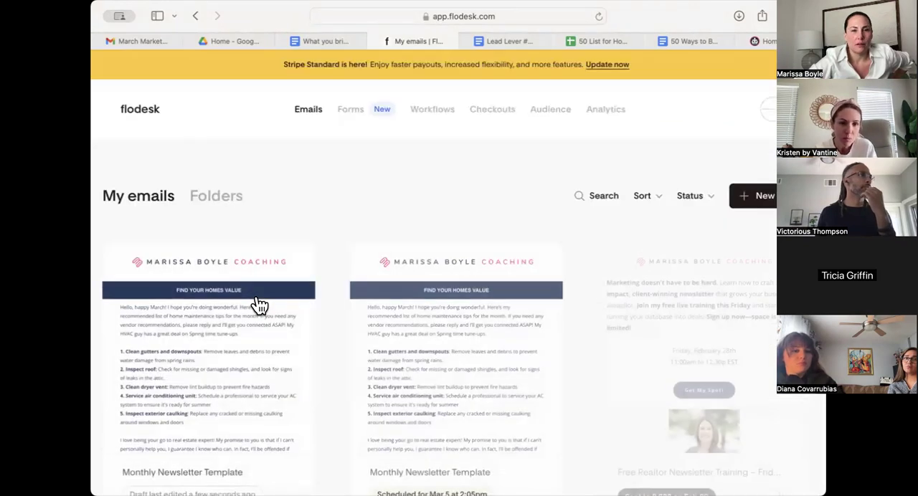
# Rename the duplicated draft as "APRIL NEWSLETTER".
pyautogui.scroll(-3, 265, 272)
pyautogui.click(218, 352)
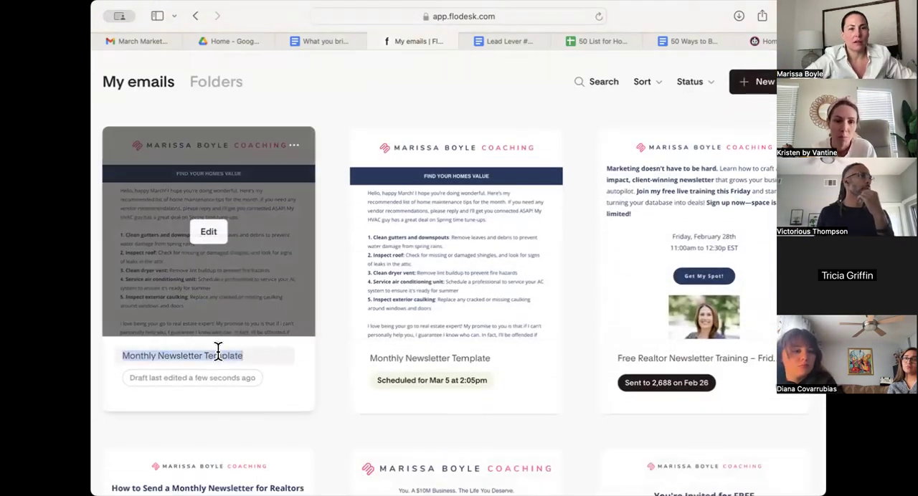
pyautogui.write('APRIL')
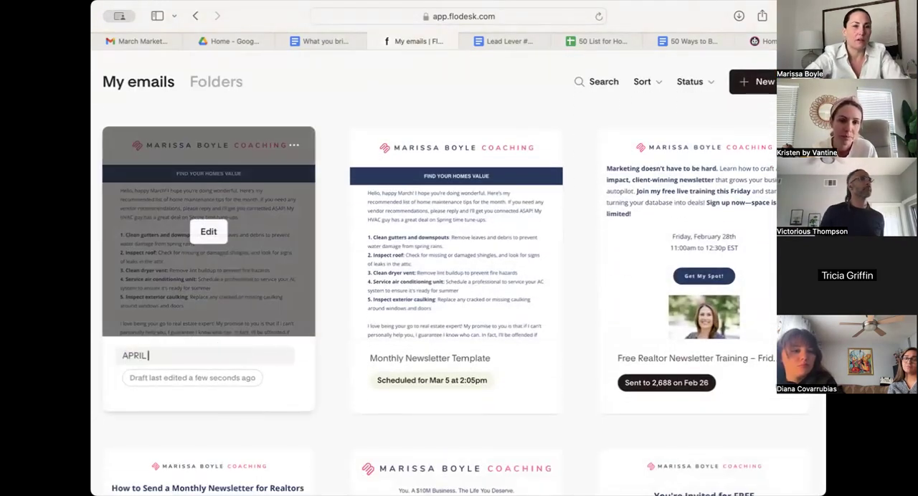
pyautogui.write(' NEWSLETTER')
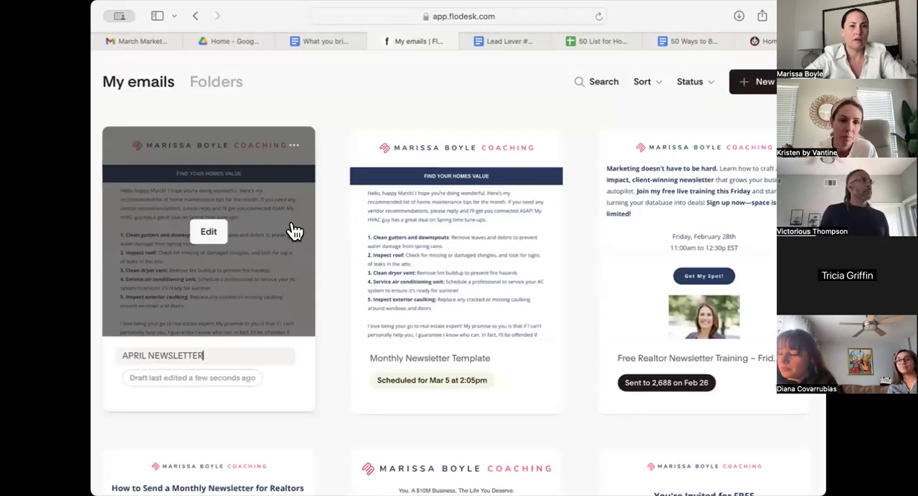
pyautogui.press('Return')
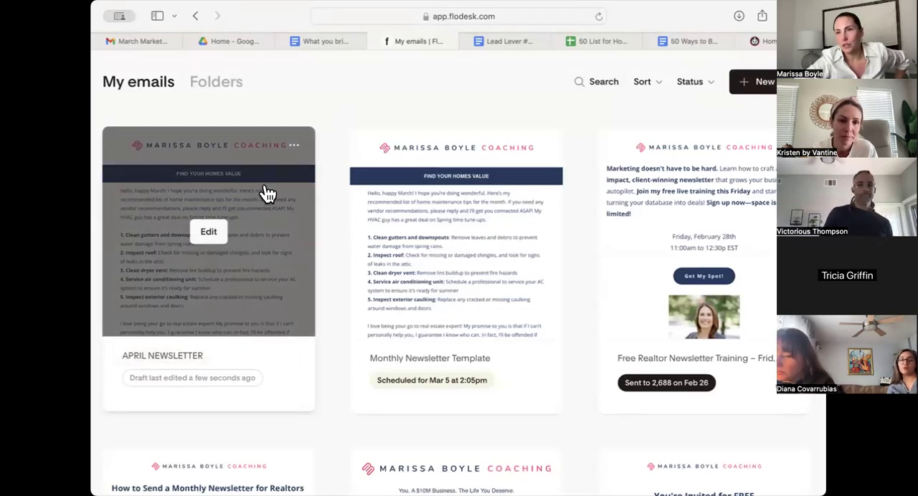
# Open the April newsletter draft, look over its design down to the footer and return to the email list.
pyautogui.click(208, 233)
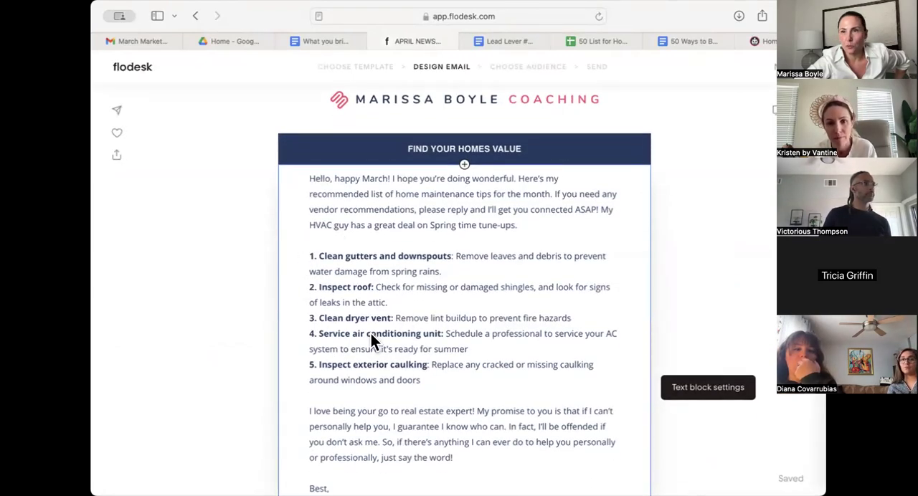
pyautogui.scroll(-10, 371, 342)
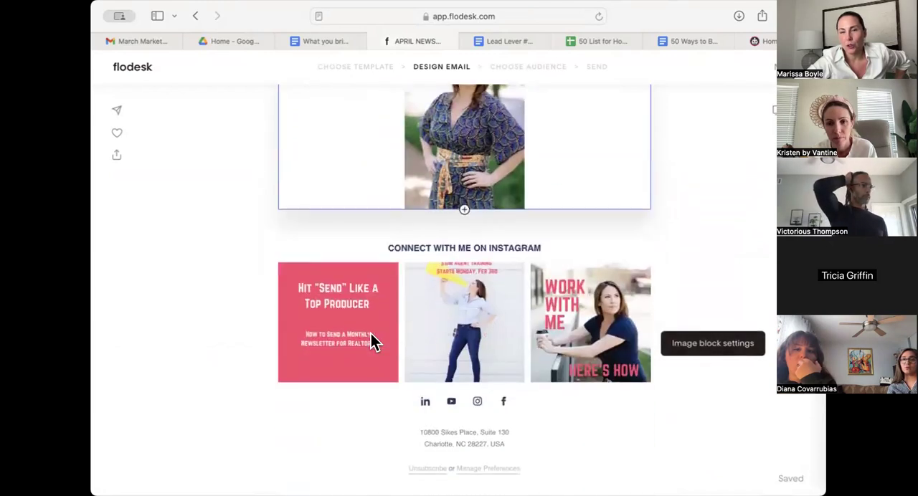
pyautogui.scroll(12, 370, 334)
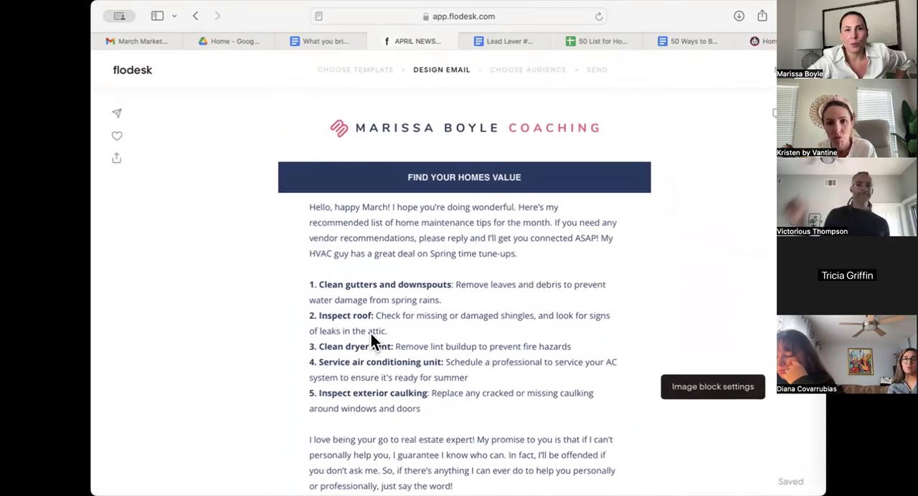
pyautogui.click(141, 72)
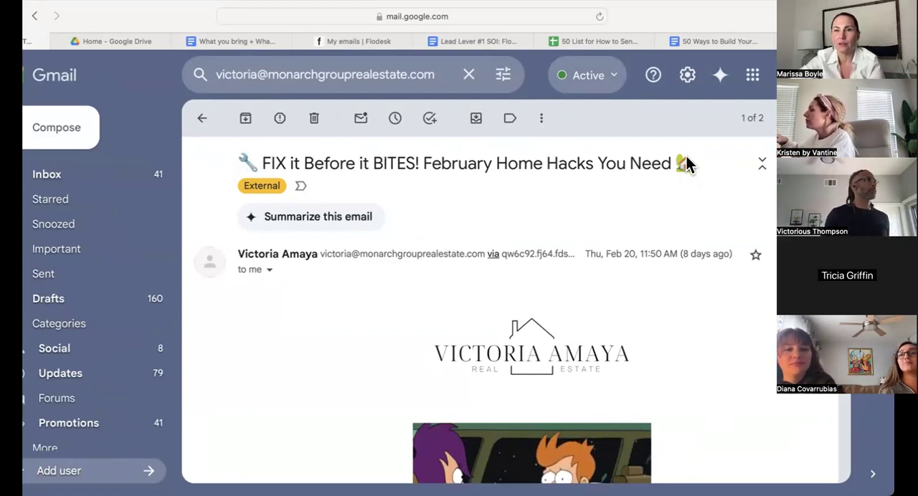
# Review the received February home hacks newsletter in Gmail, from the header GIF through the tips, vendors list button and contact details to the social links.
pyautogui.scroll(-3, 349, 368)
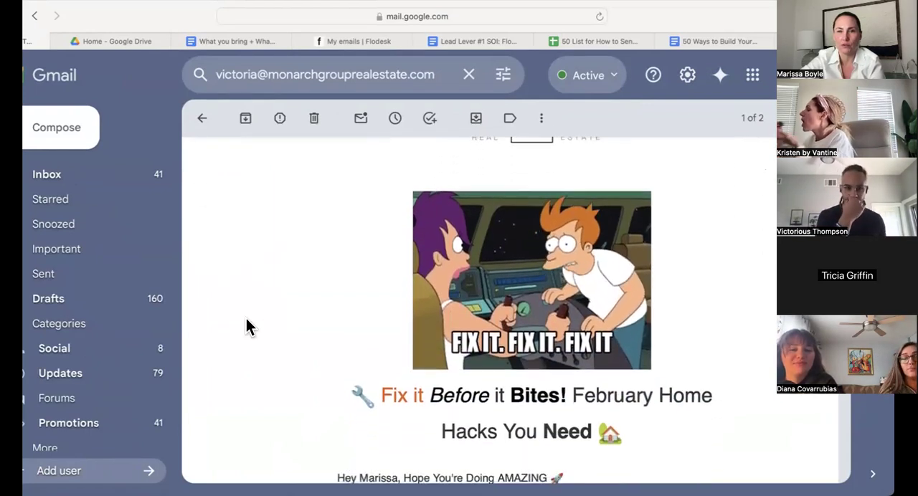
pyautogui.scroll(-3, 246, 321)
pyautogui.scroll(-1, 246, 320)
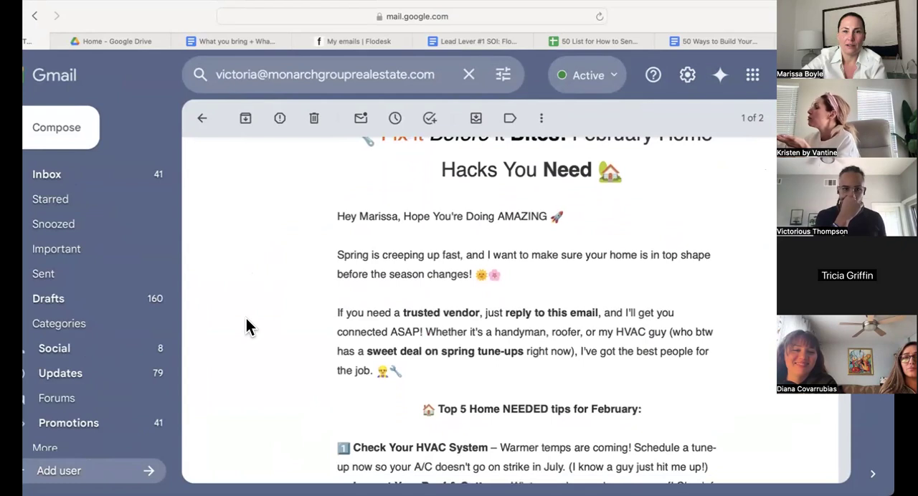
pyautogui.scroll(-1, 246, 320)
pyautogui.scroll(-1, 246, 318)
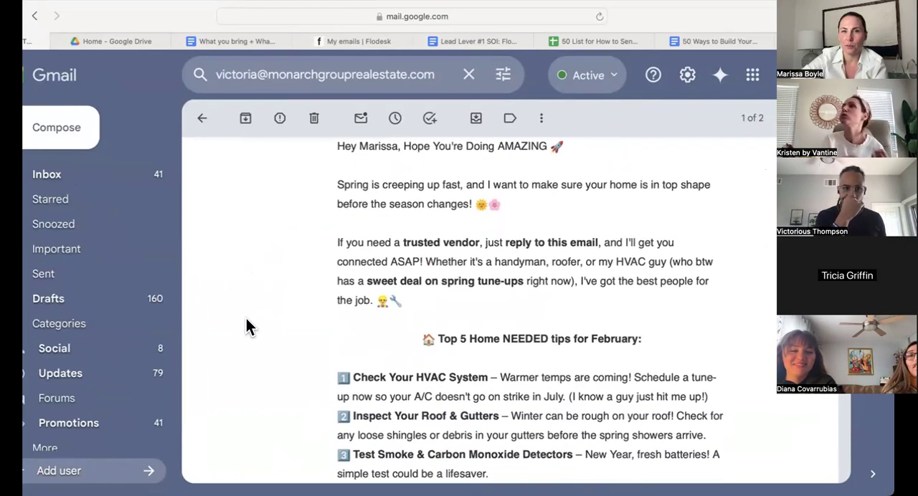
pyautogui.scroll(1, 246, 318)
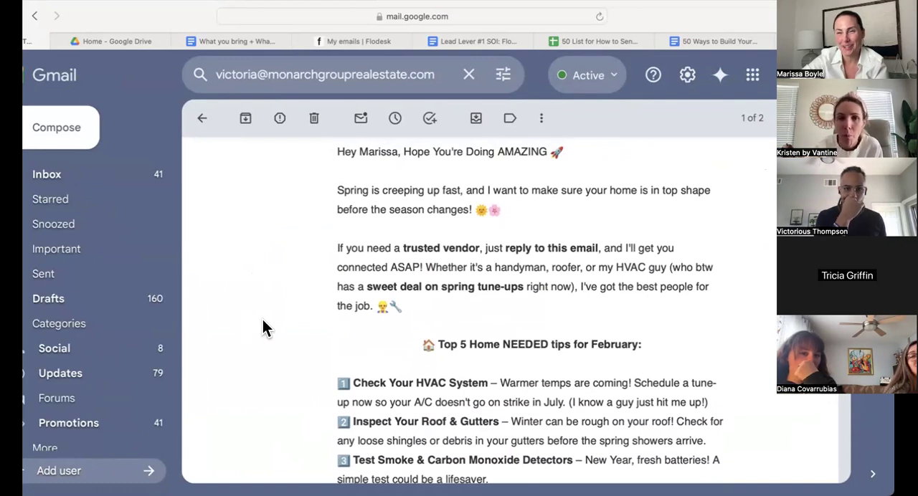
pyautogui.scroll(-5, 304, 334)
pyautogui.scroll(-3, 303, 335)
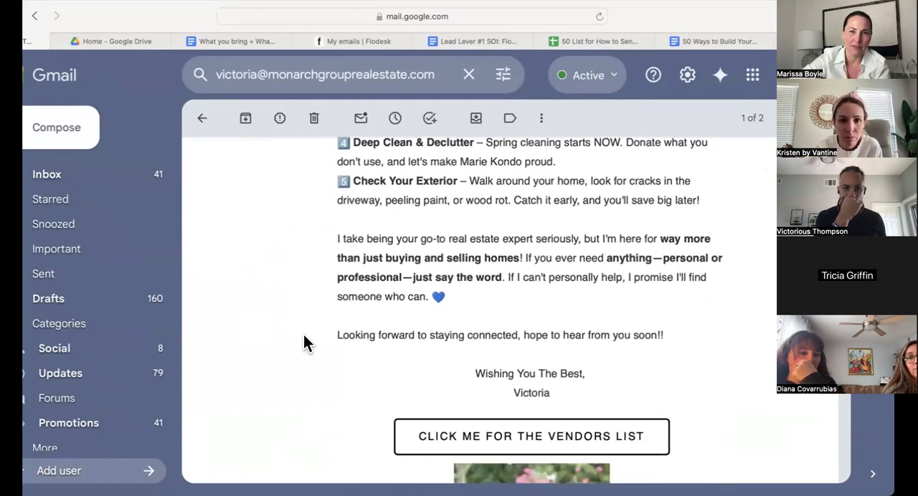
pyautogui.scroll(-3, 303, 334)
pyautogui.scroll(-7, 314, 336)
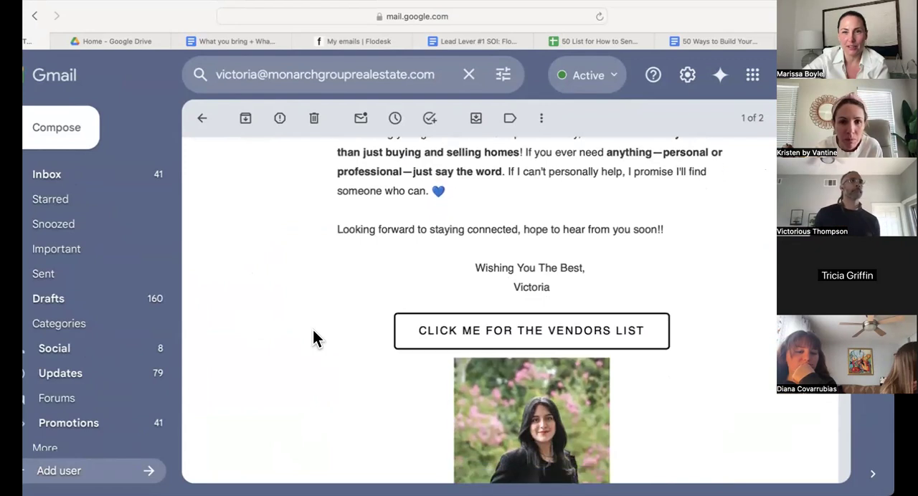
pyautogui.scroll(-5, 314, 337)
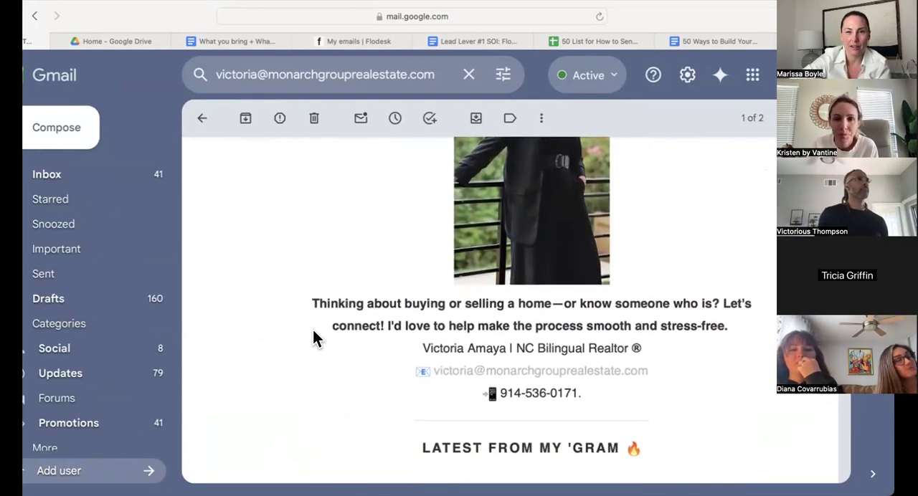
pyautogui.scroll(-1, 316, 339)
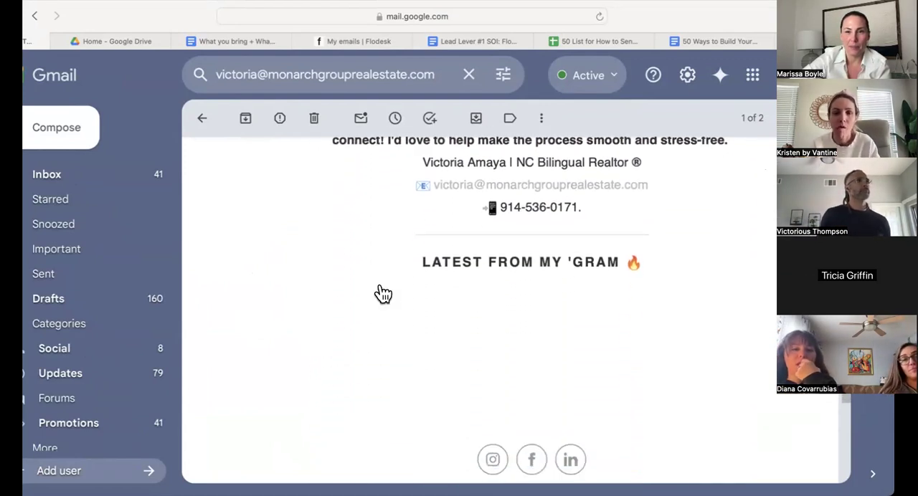
pyautogui.scroll(-5, 342, 271)
pyautogui.scroll(4, 341, 271)
pyautogui.scroll(20, 341, 271)
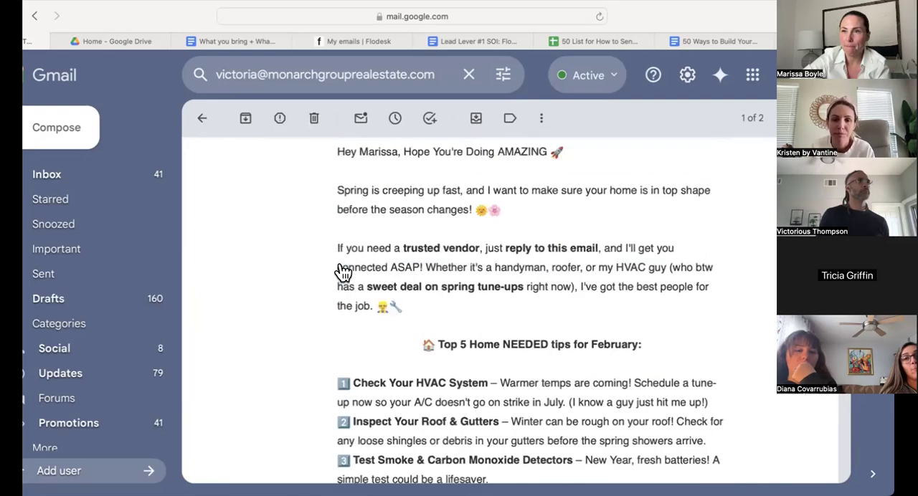
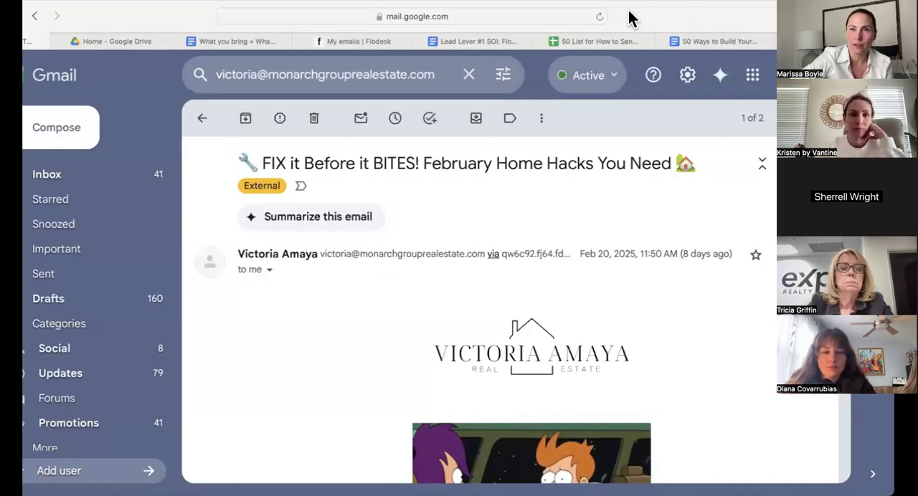
# Switch back to Flodesk and open the account's Branding settings.
pyautogui.click(353, 41)
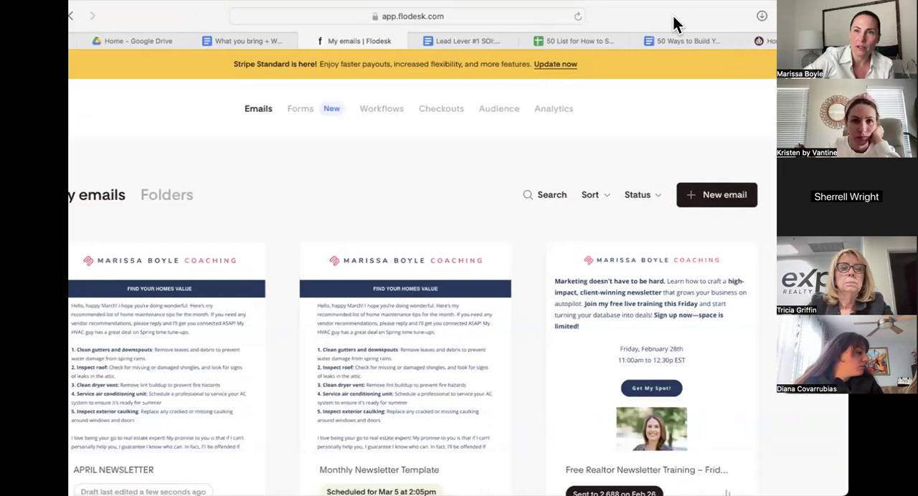
pyautogui.click(799, 109)
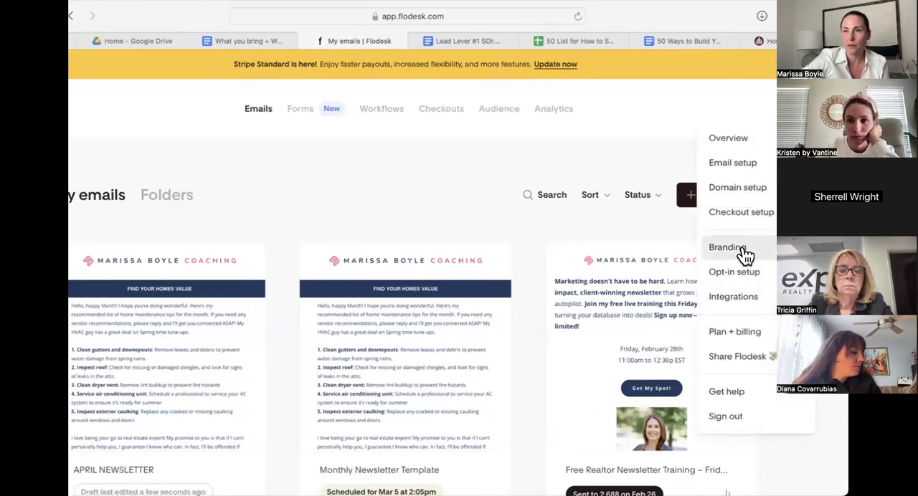
pyautogui.click(622, 152)
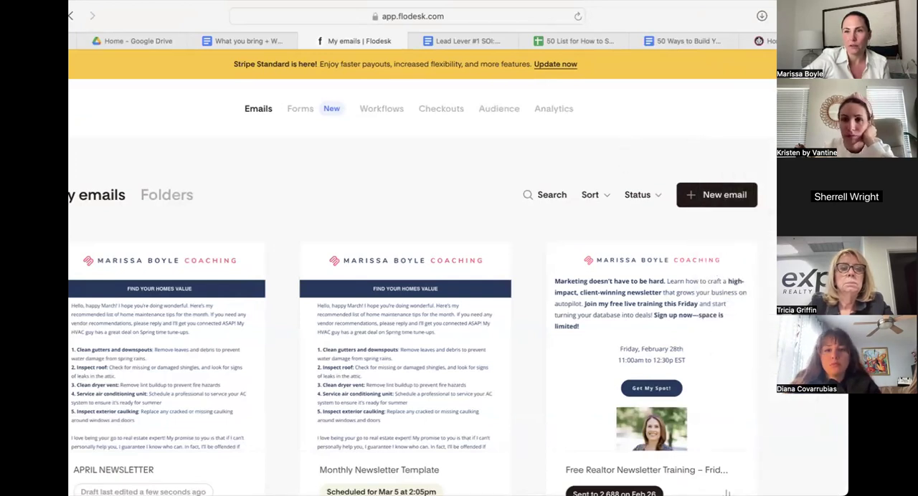
pyautogui.click(799, 109)
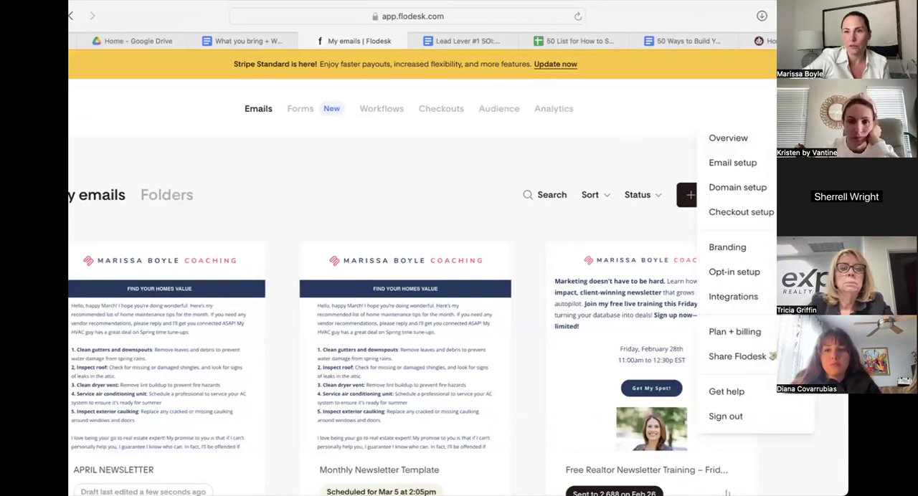
pyautogui.click(729, 248)
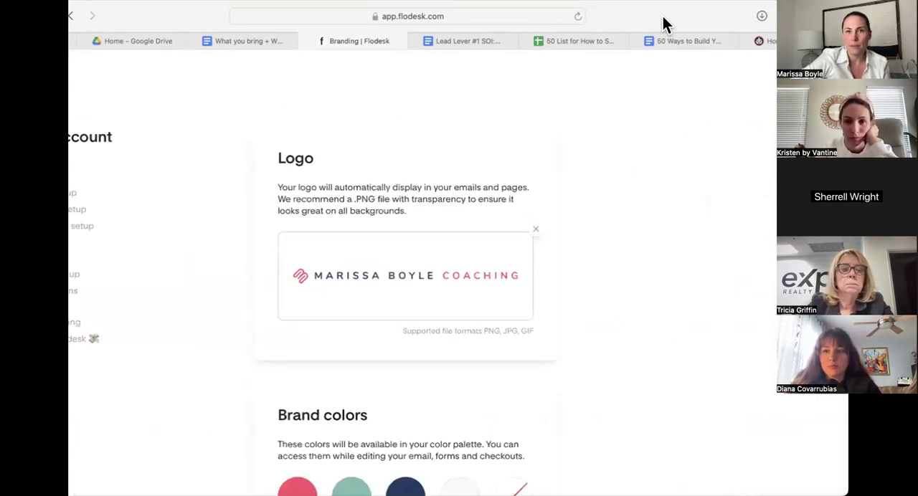
# Review the branding page from the logo, brand colors and fonts through company details and address to social links, and return to the email list.
pyautogui.scroll(-3, 492, 216)
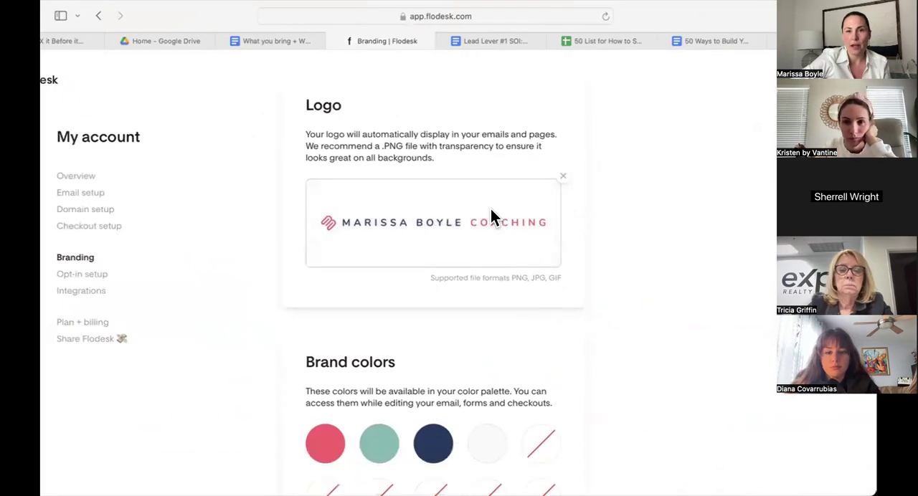
pyautogui.scroll(3, 443, 170)
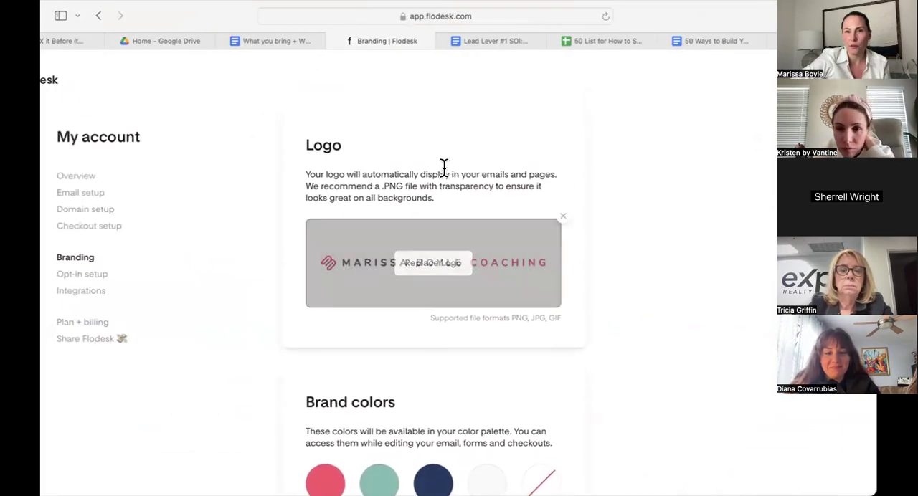
pyautogui.scroll(-5, 444, 169)
pyautogui.scroll(5, 444, 168)
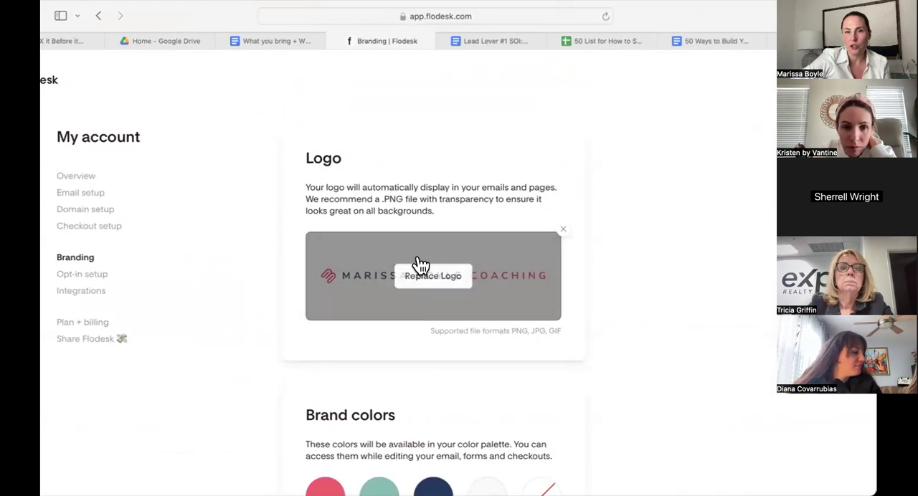
pyautogui.scroll(-5, 419, 263)
pyautogui.scroll(-7, 419, 264)
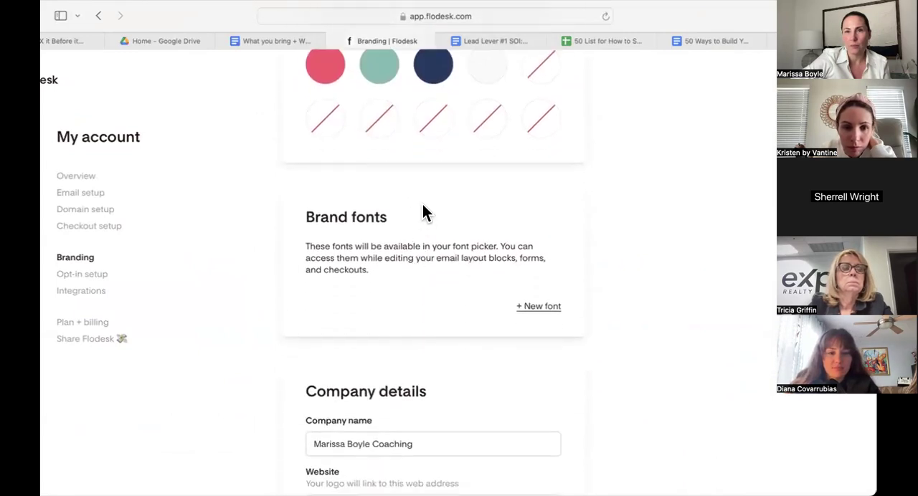
pyautogui.scroll(-5, 423, 208)
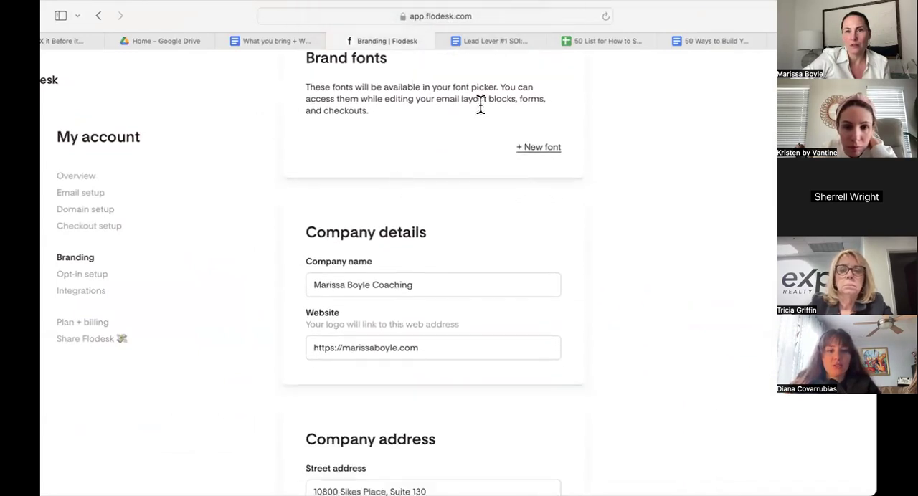
pyautogui.scroll(-3, 398, 172)
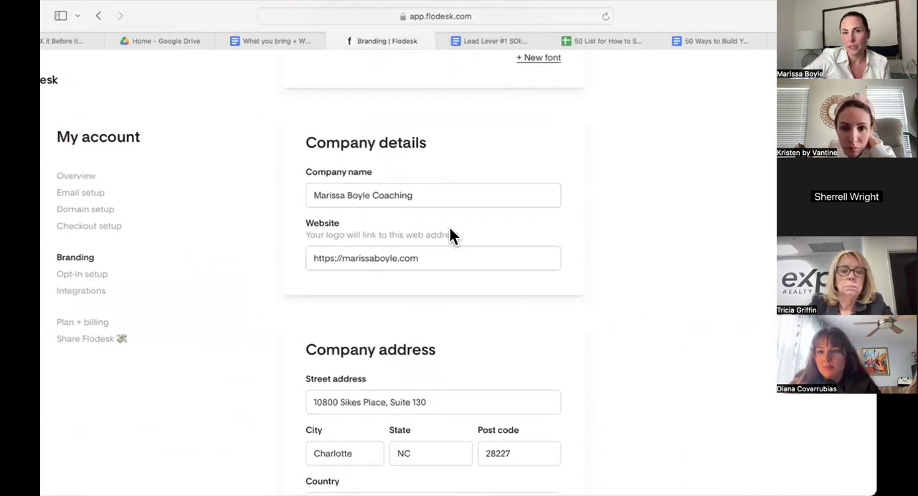
pyautogui.scroll(-1, 455, 237)
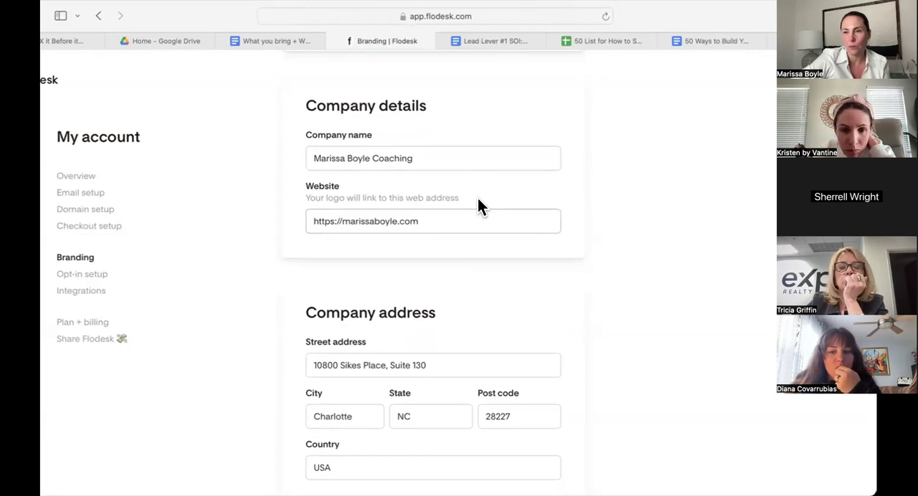
pyautogui.scroll(-5, 478, 206)
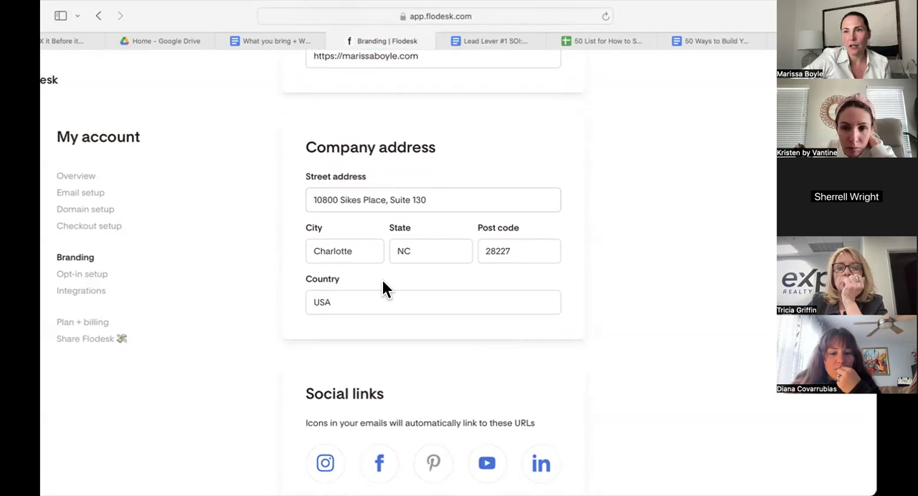
pyautogui.scroll(-4, 459, 244)
pyautogui.scroll(-1, 455, 266)
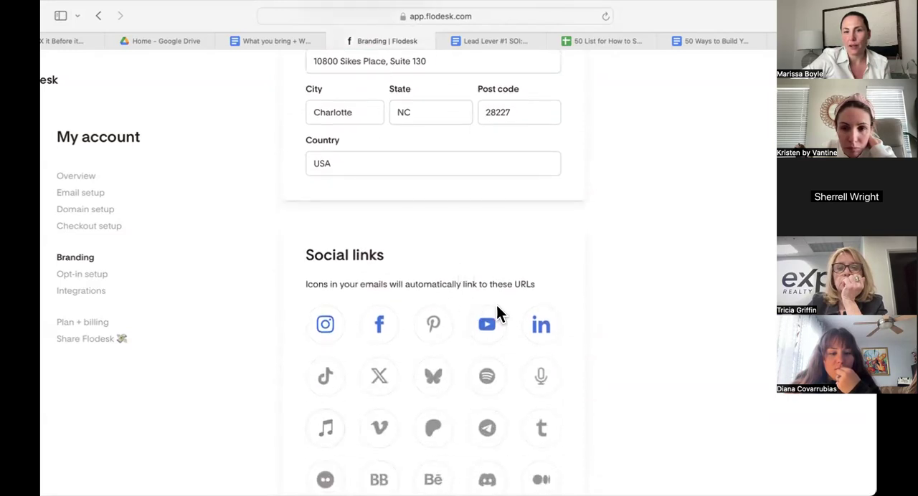
pyautogui.scroll(10, 437, 269)
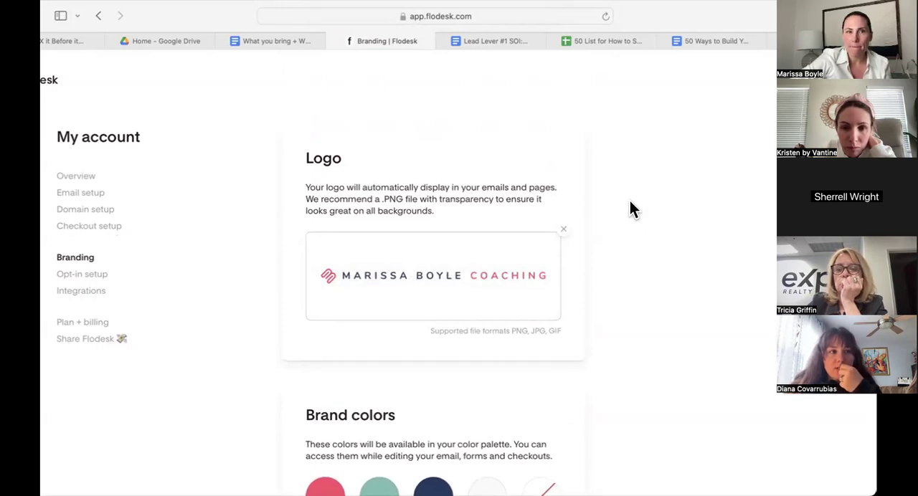
pyautogui.click(54, 84)
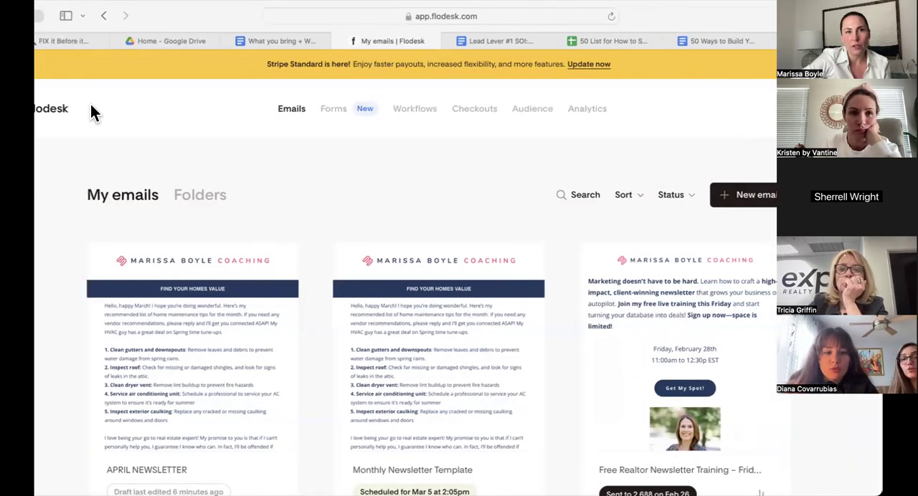
pyautogui.click(53, 112)
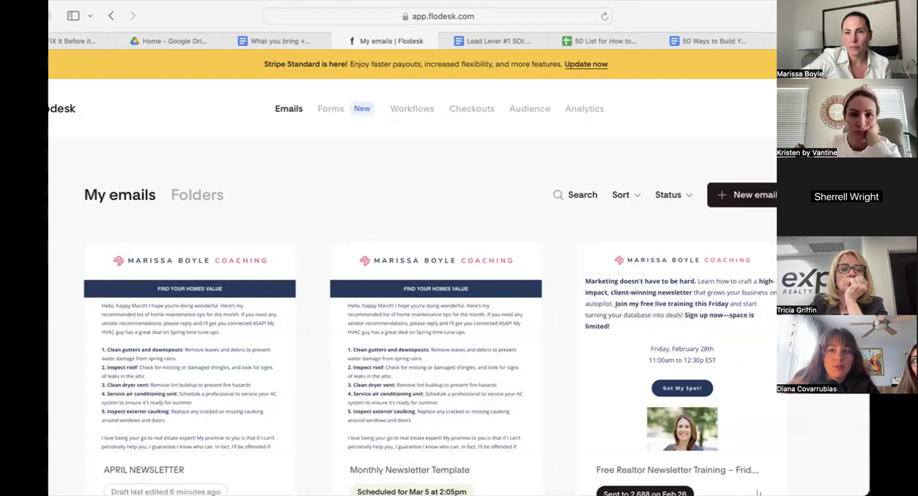
# Reopen the Branding settings and examine the logo, company address and social links sections.
pyautogui.click(817, 109)
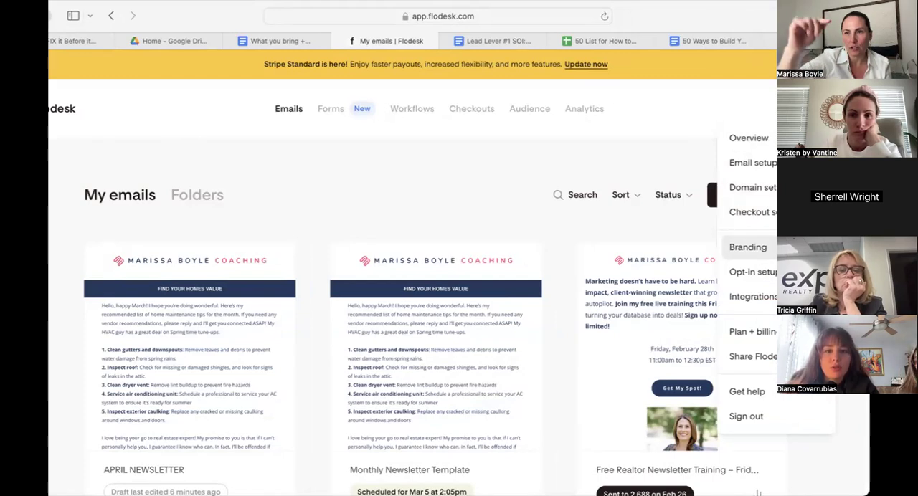
pyautogui.click(749, 247)
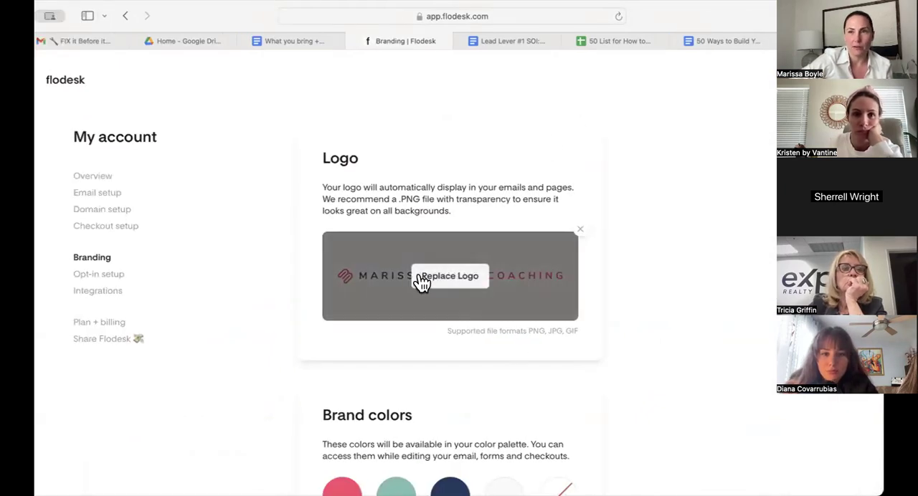
pyautogui.scroll(-5, 446, 248)
pyautogui.scroll(-15, 448, 250)
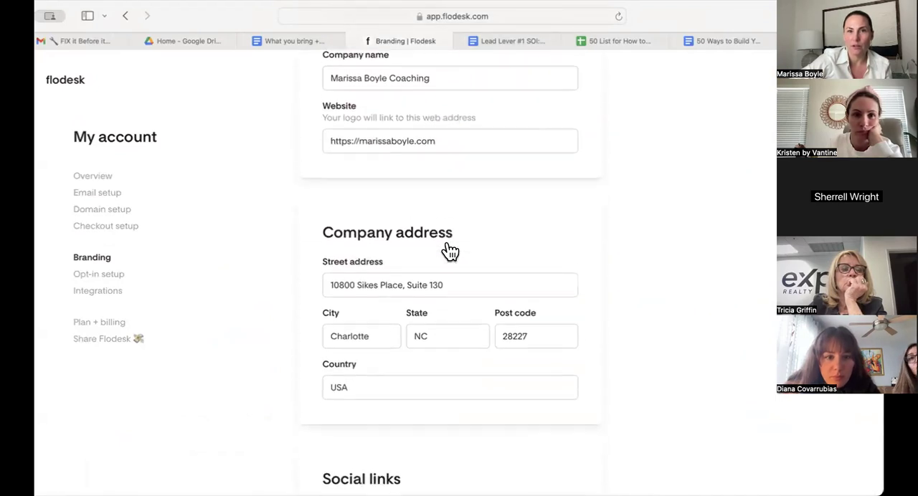
pyautogui.scroll(15, 449, 243)
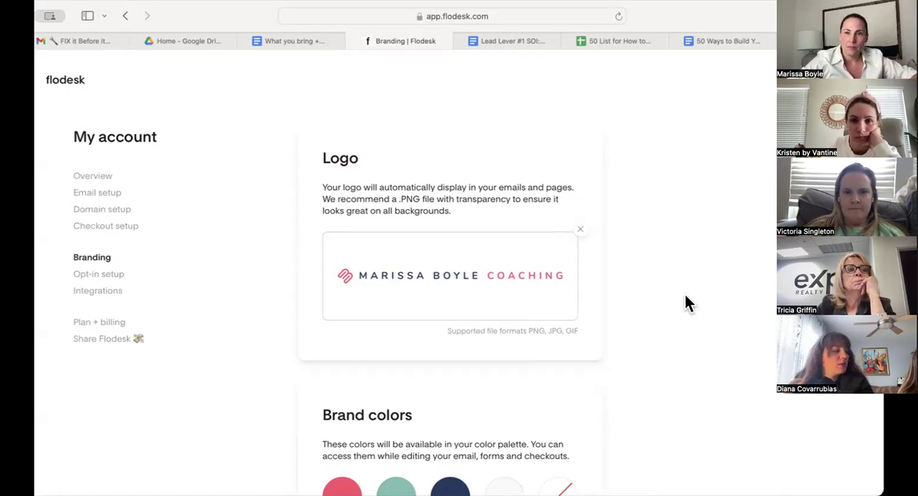
pyautogui.scroll(1, 687, 245)
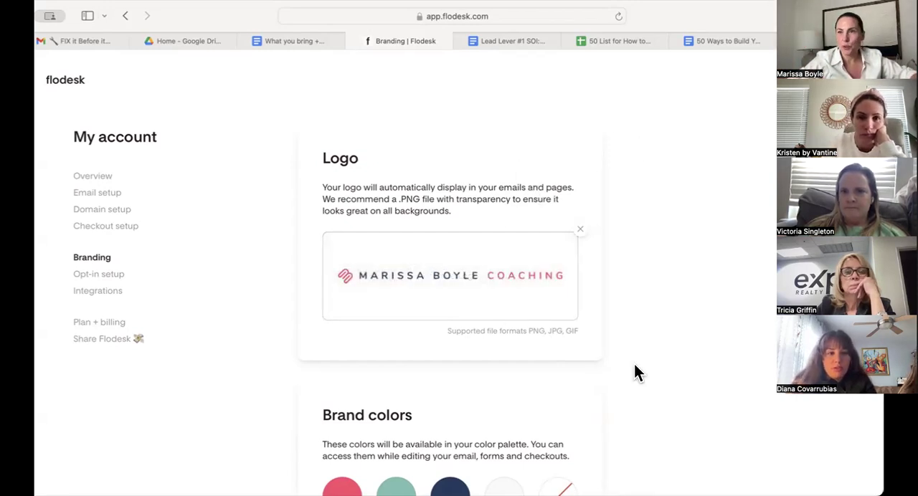
pyautogui.scroll(-2, 651, 343)
pyautogui.scroll(-20, 652, 342)
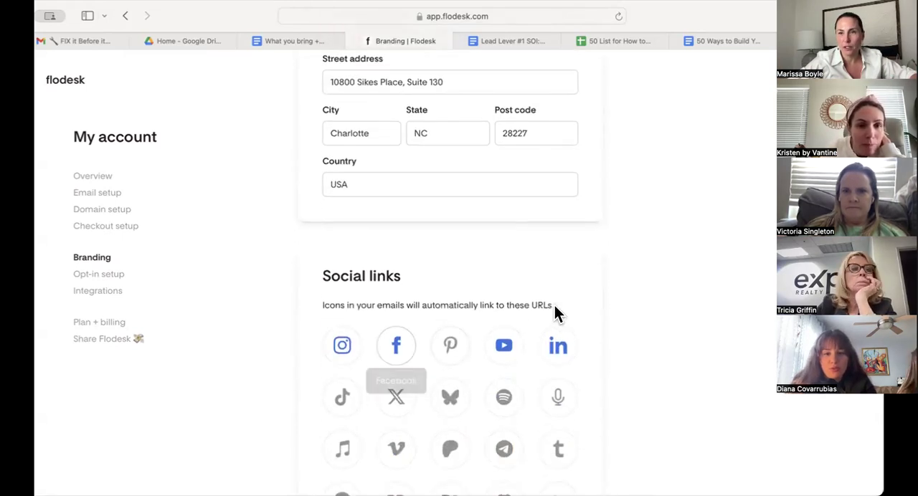
pyautogui.scroll(1, 626, 288)
pyautogui.scroll(20, 625, 282)
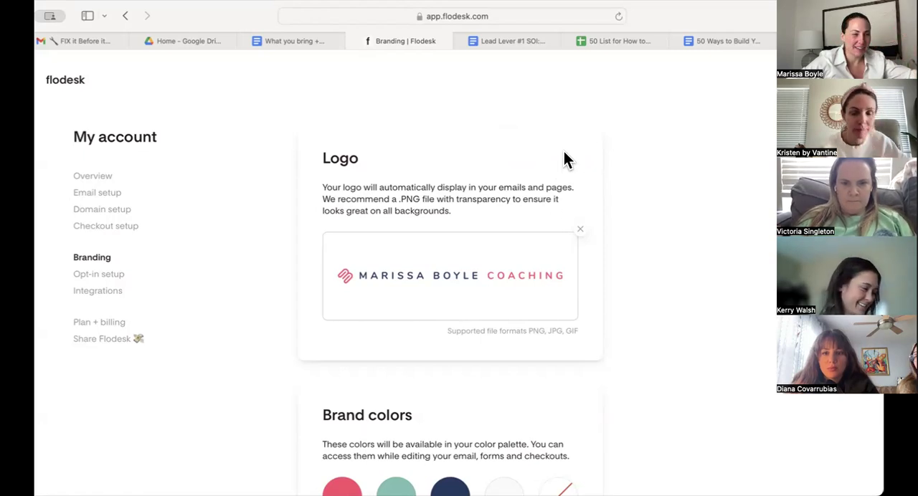
# Go over the logo, company details, brand colors and brand fonts sections of the branding page.
pyautogui.scroll(-1, 592, 255)
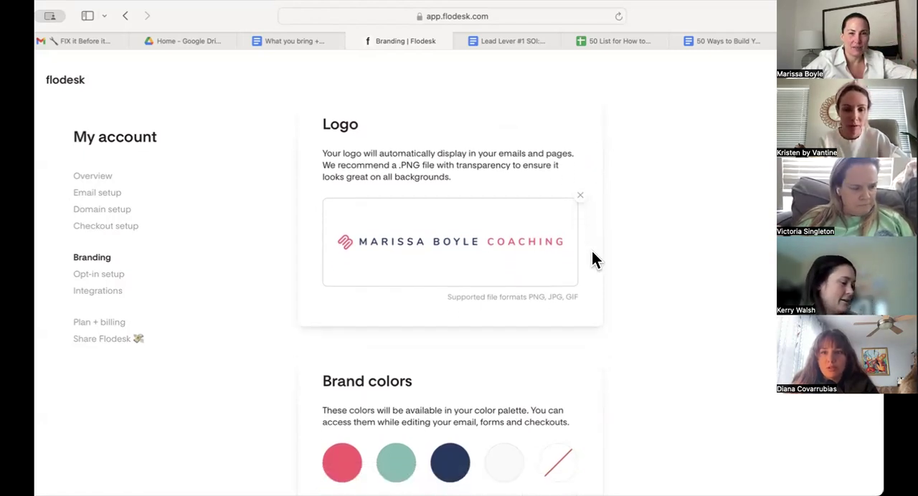
pyautogui.scroll(-1, 637, 227)
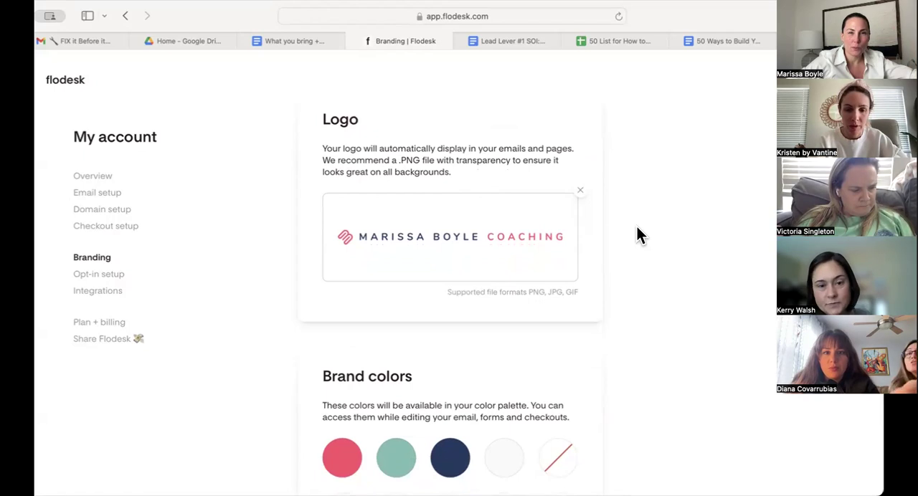
pyautogui.scroll(-10, 511, 213)
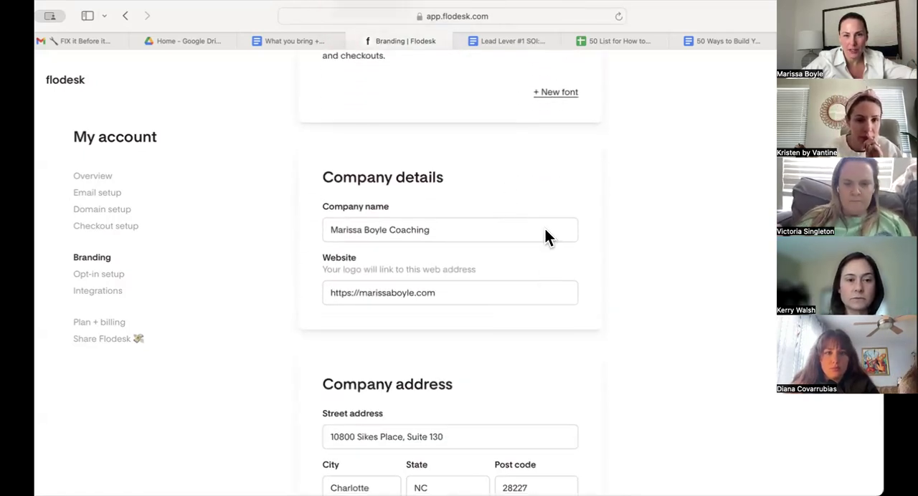
pyautogui.scroll(-5, 494, 261)
pyautogui.scroll(7, 460, 189)
pyautogui.scroll(6, 460, 189)
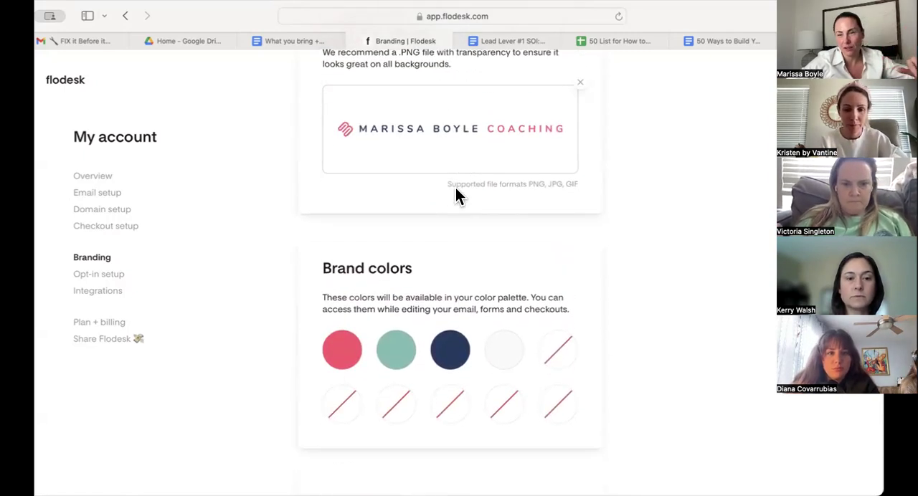
pyautogui.scroll(-2, 456, 189)
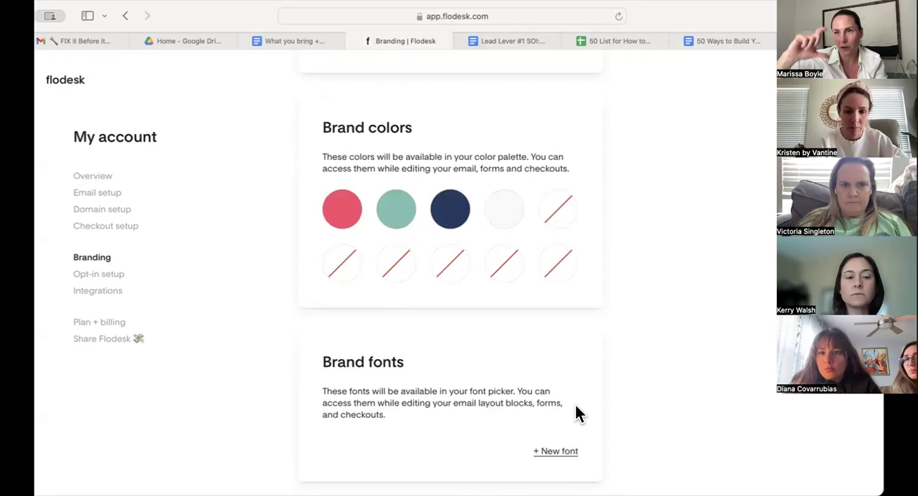
pyautogui.scroll(5, 576, 408)
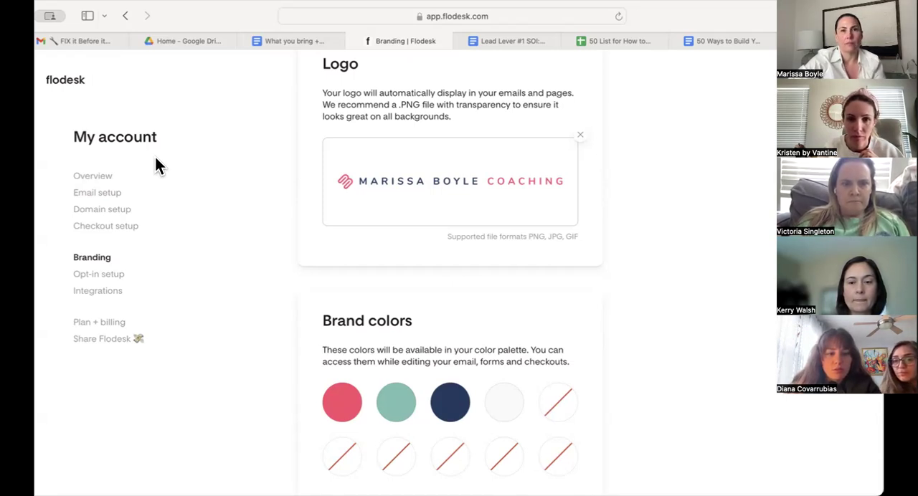
# Look over the VanEd article on the five best real estate fonts for branding and close it.
pyautogui.click(513, 175)
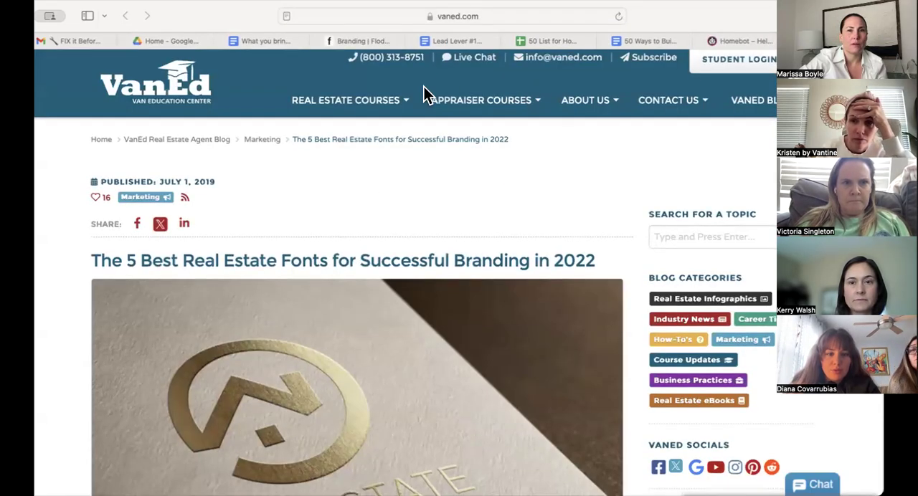
pyautogui.scroll(-10, 385, 244)
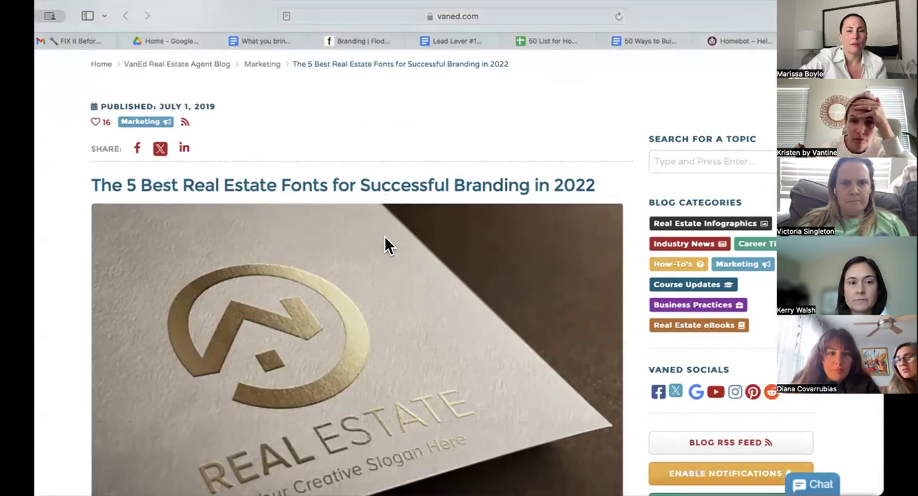
pyautogui.scroll(-10, 385, 246)
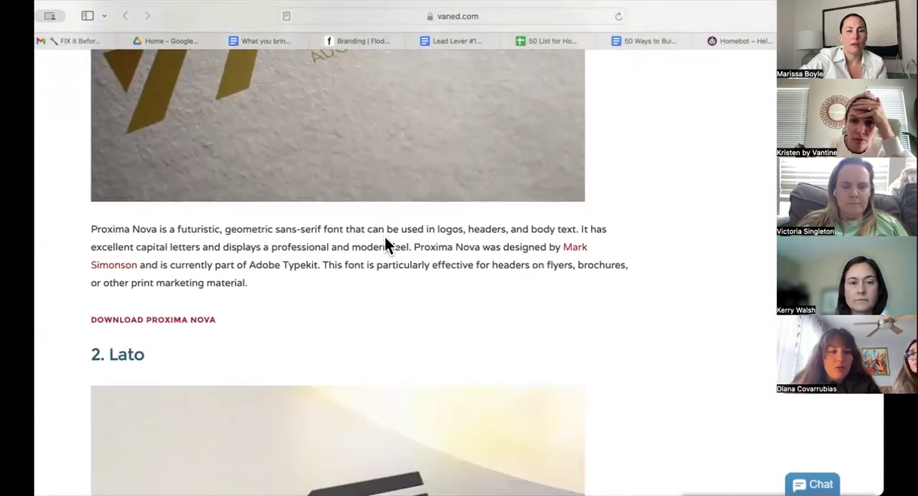
pyautogui.scroll(8, 385, 245)
pyautogui.scroll(10, 385, 245)
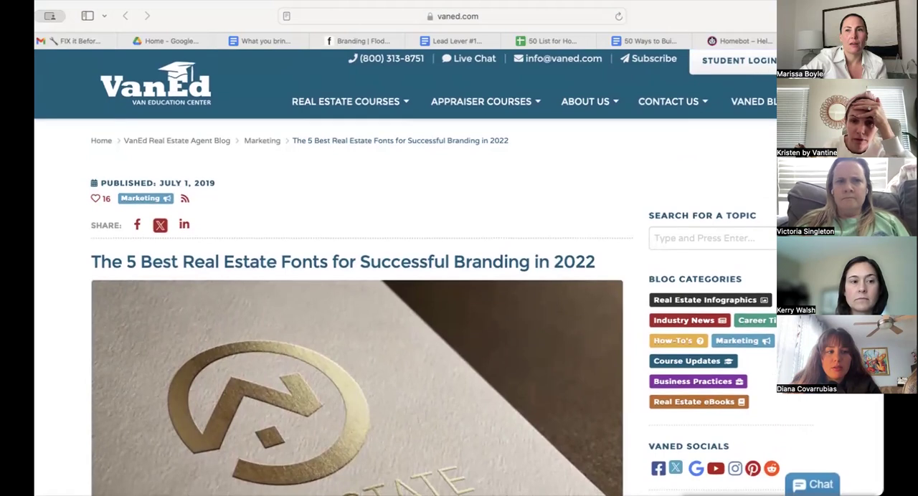
pyautogui.press('super+w')
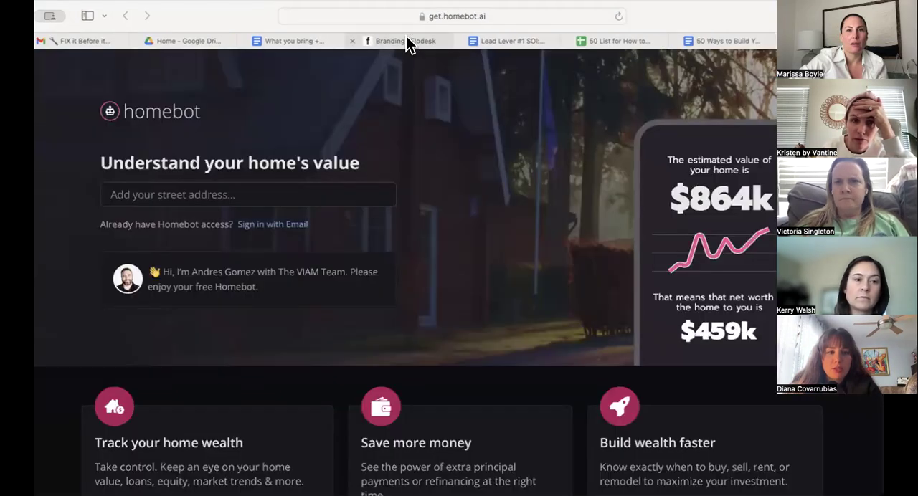
# Return to the Flodesk branding settings, inspect the Instagram link under the social links and close it without saving.
pyautogui.click(407, 42)
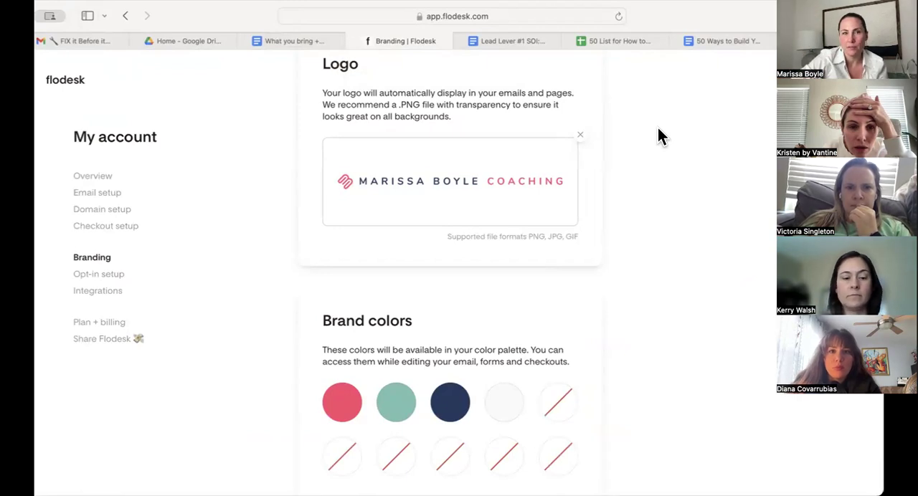
pyautogui.scroll(-12, 607, 238)
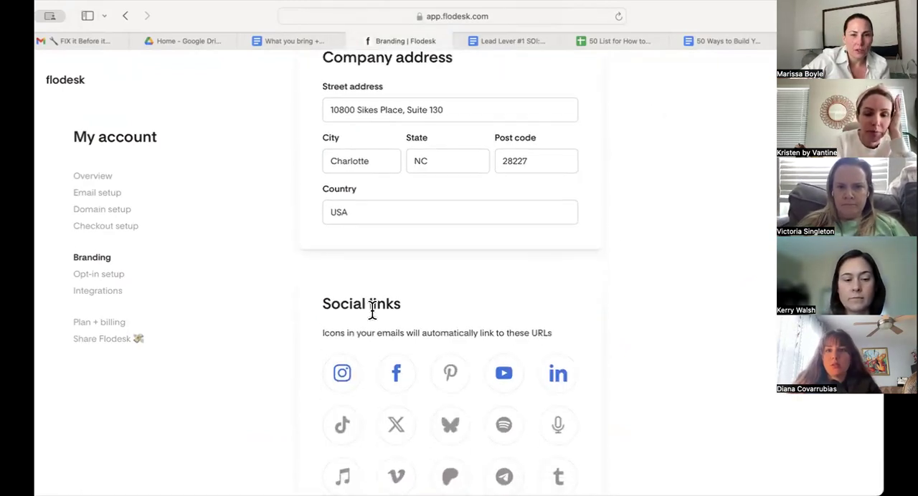
pyautogui.click(344, 373)
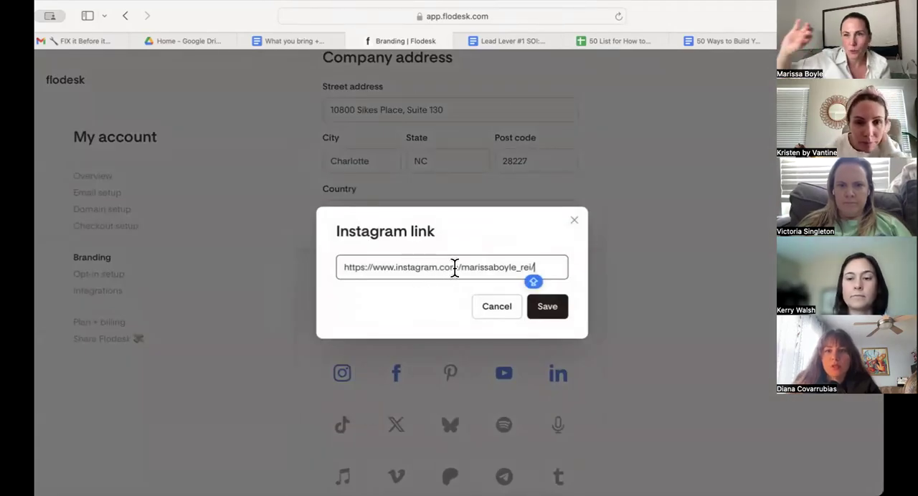
pyautogui.click(507, 310)
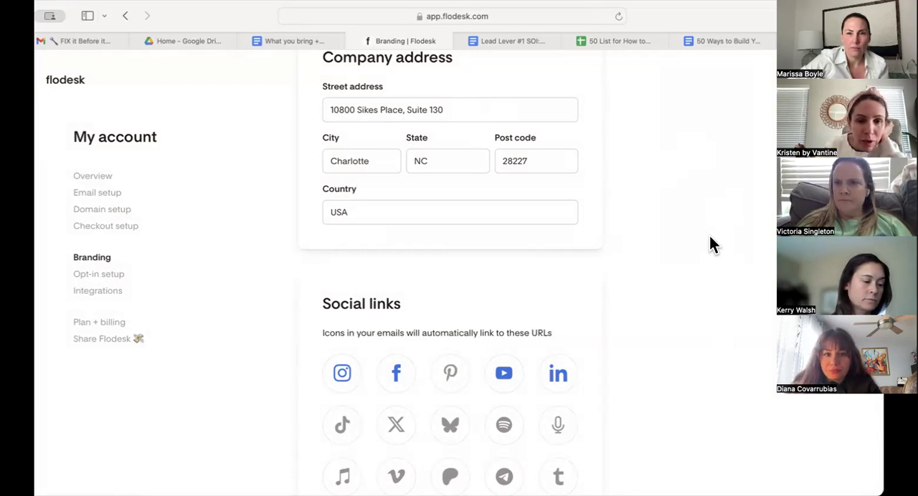
# Remove the logo from the branding settings and upload the coaching logo again in its place.
pyautogui.scroll(10, 710, 237)
pyautogui.scroll(5, 698, 259)
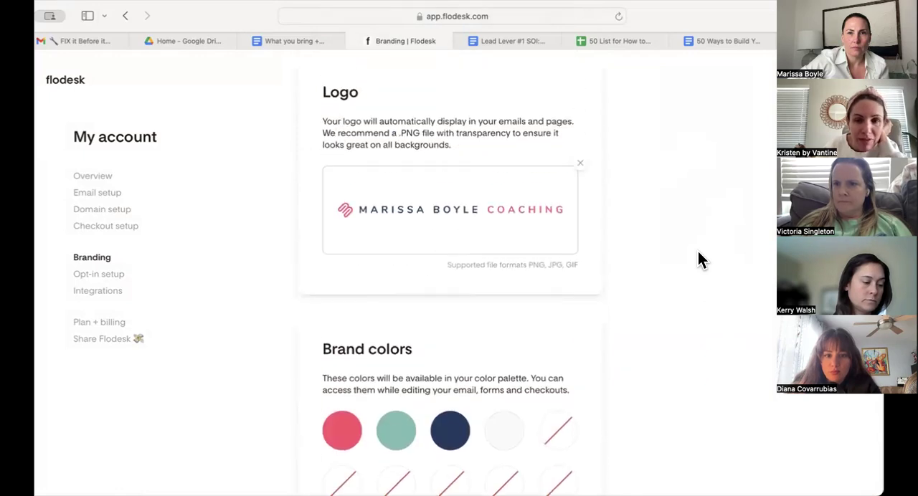
pyautogui.scroll(-3, 700, 260)
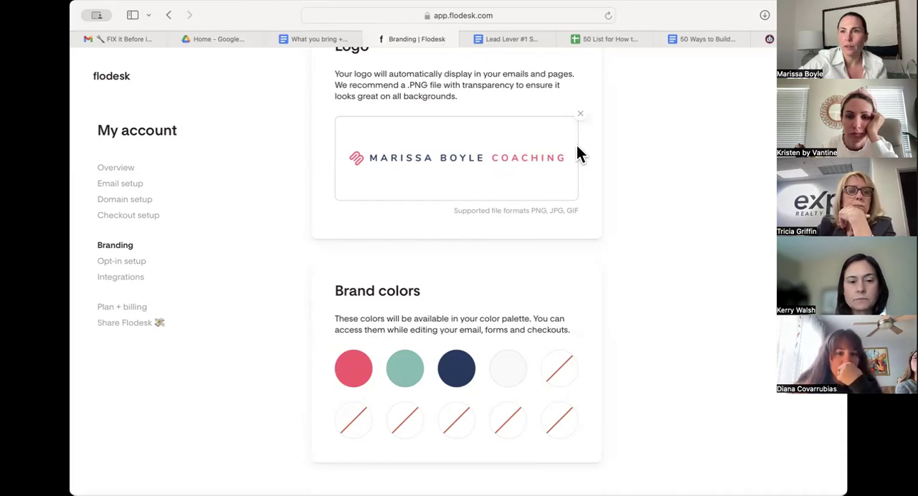
pyautogui.scroll(1, 680, 167)
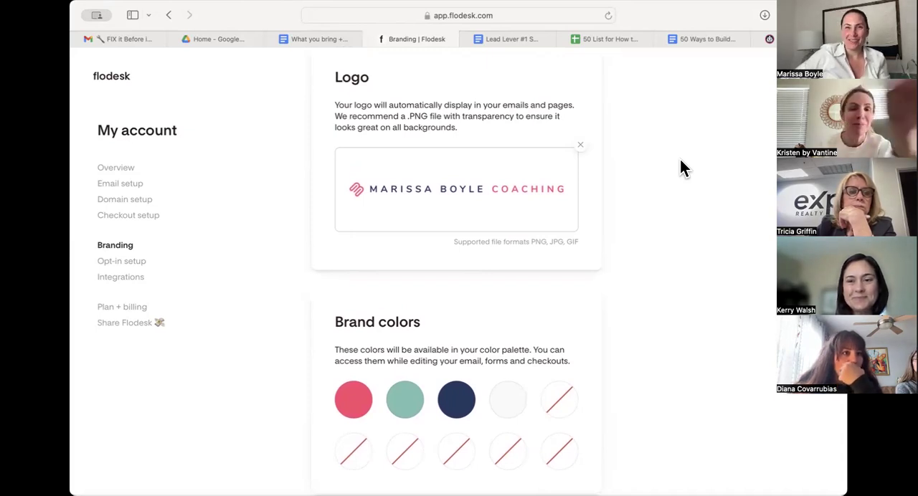
pyautogui.click(580, 146)
pyautogui.click(466, 212)
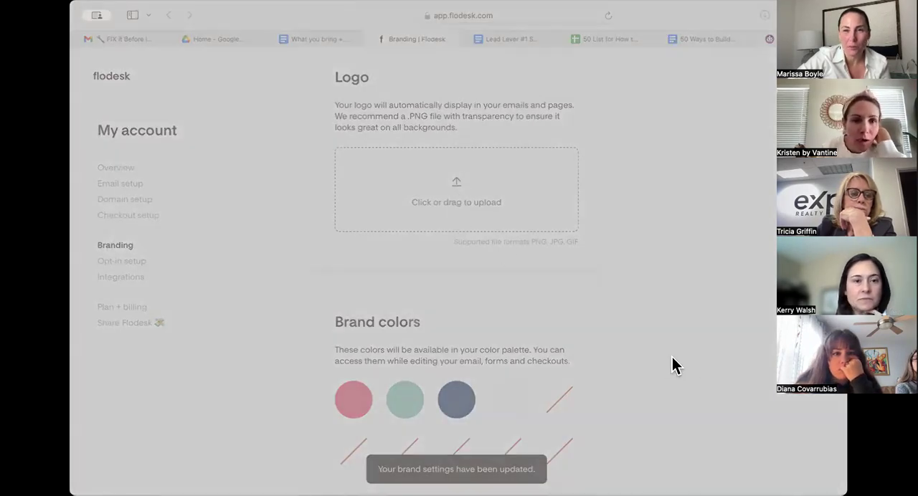
pyautogui.click(673, 357)
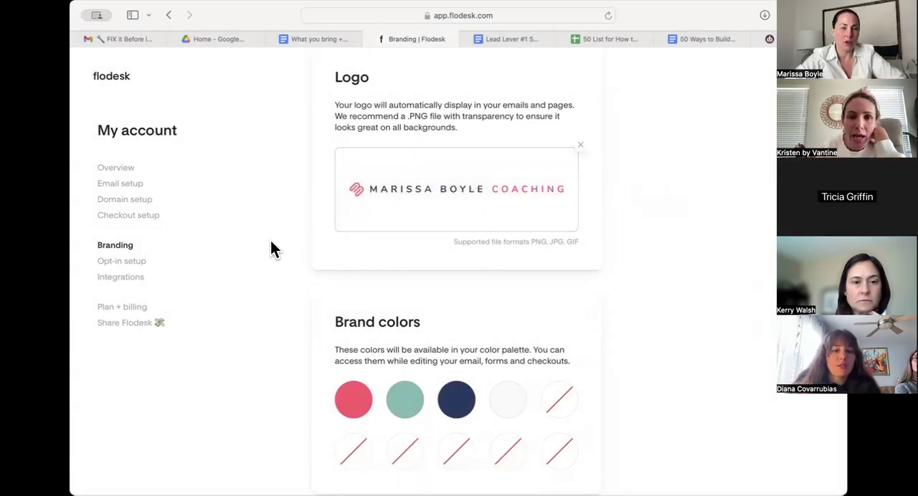
pyautogui.moveTo(409, 190)
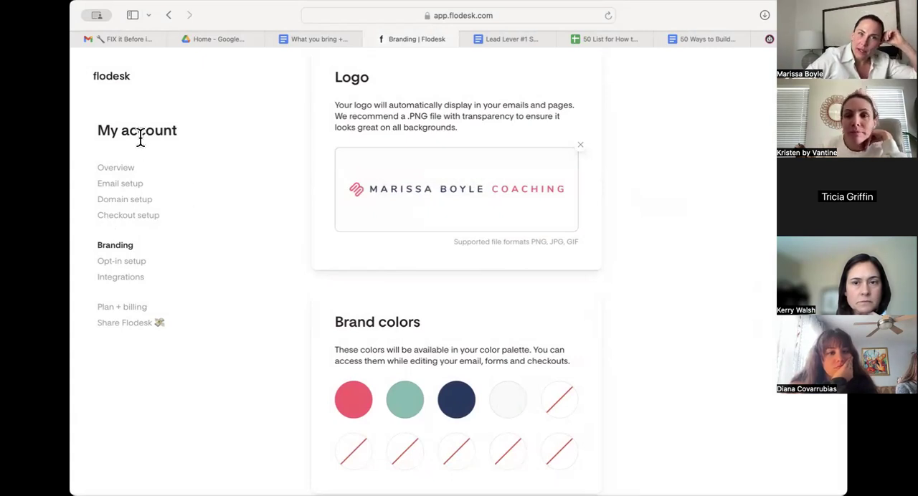
# Go to the email setup settings, look over the default sender and the blank Add sender form, and dismiss the form.
pyautogui.click(143, 189)
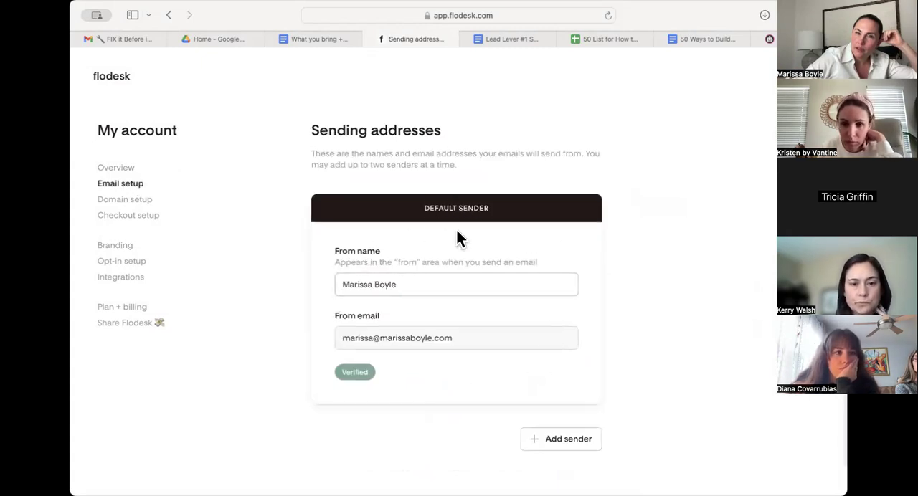
pyautogui.scroll(-1, 396, 285)
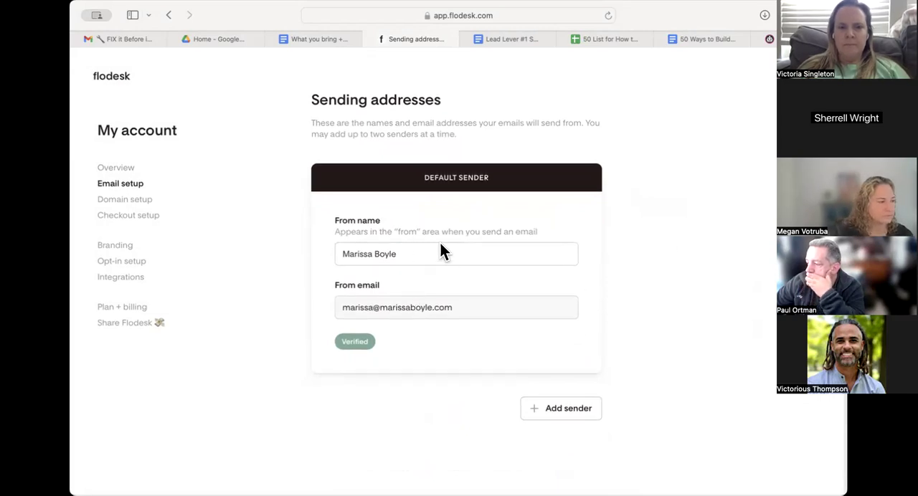
pyautogui.click(569, 414)
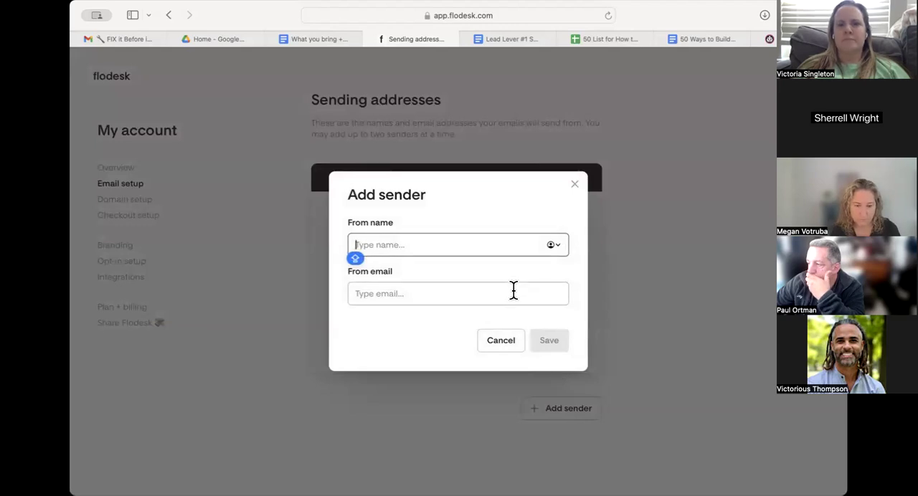
pyautogui.click(575, 185)
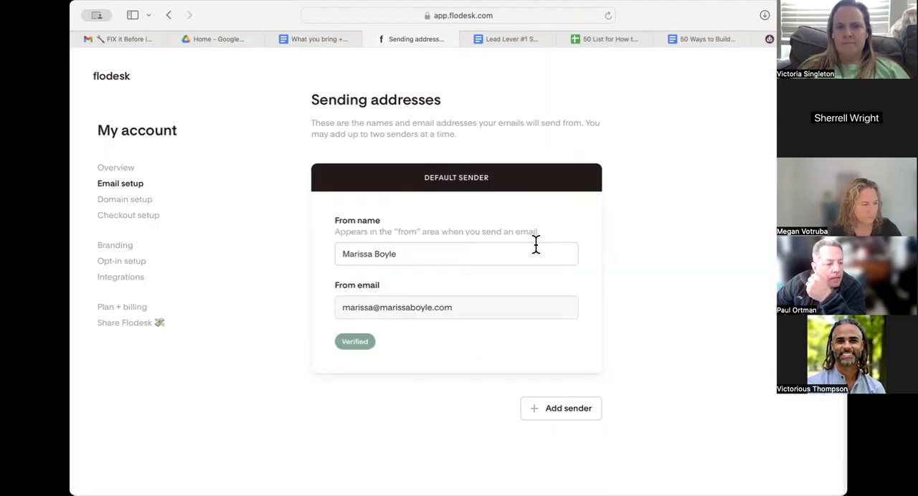
# Add an alternate sender by entering the sender's name and a new from email, and save it.
pyautogui.click(549, 413)
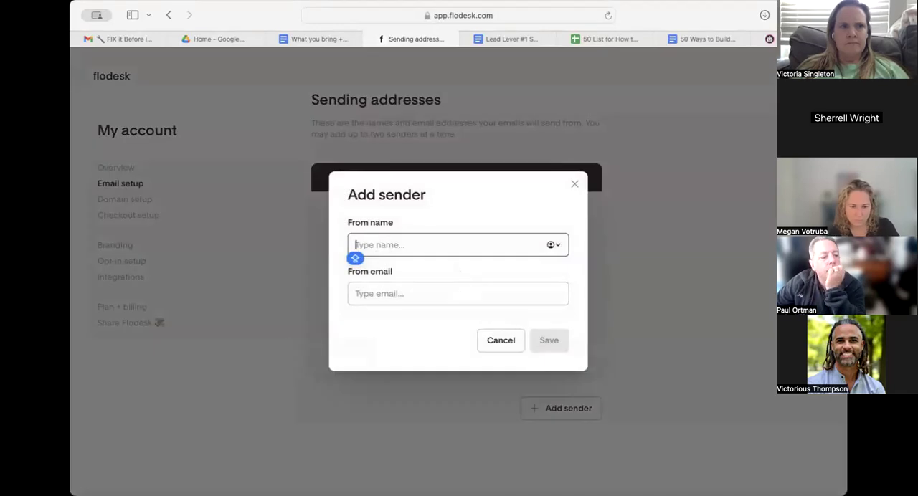
pyautogui.write('MARISS')
pyautogui.press('BackSpace')
pyautogui.press('BackSpace')
pyautogui.press('BackSpace')
pyautogui.press('BackSpace')
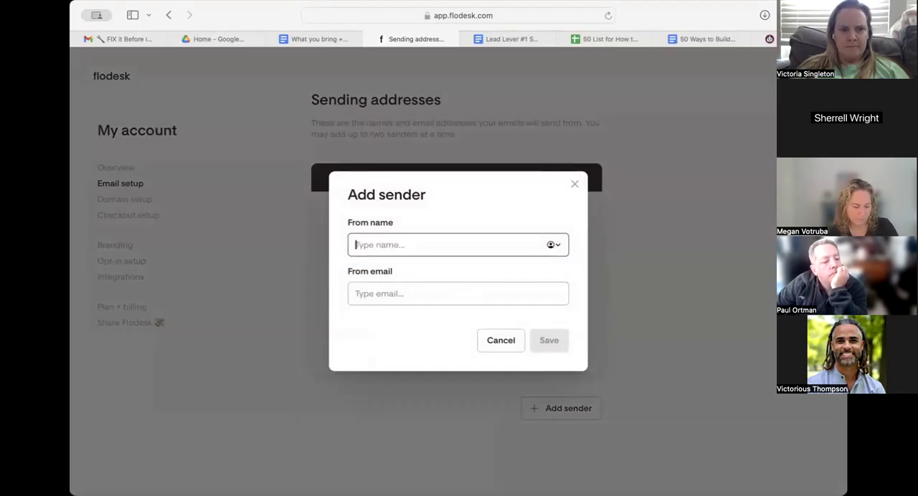
pyautogui.write('Marissa Boyle')
pyautogui.press('Tab')
pyautogui.write('new e')
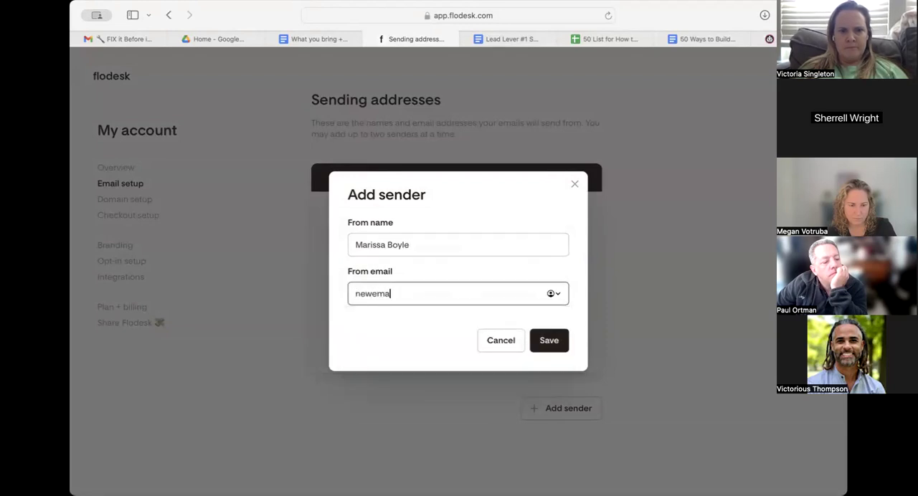
pyautogui.write('mail@email.com')
pyautogui.click(548, 342)
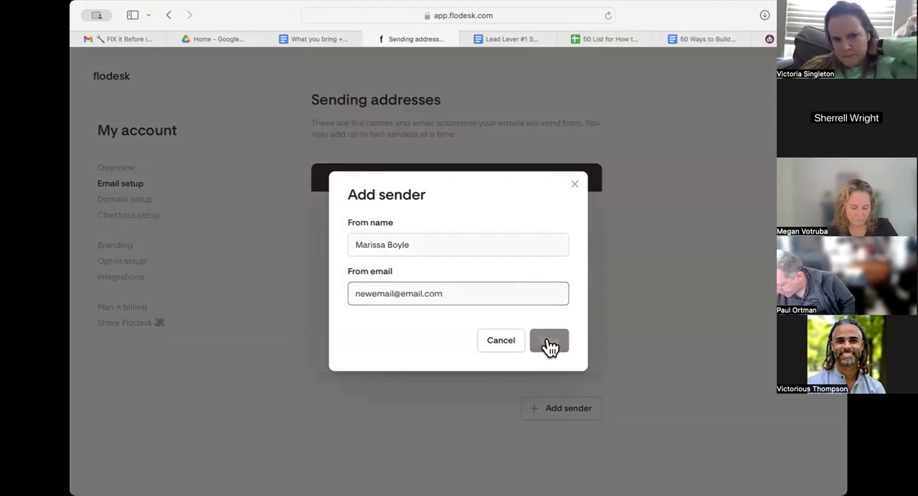
pyautogui.scroll(-4, 519, 272)
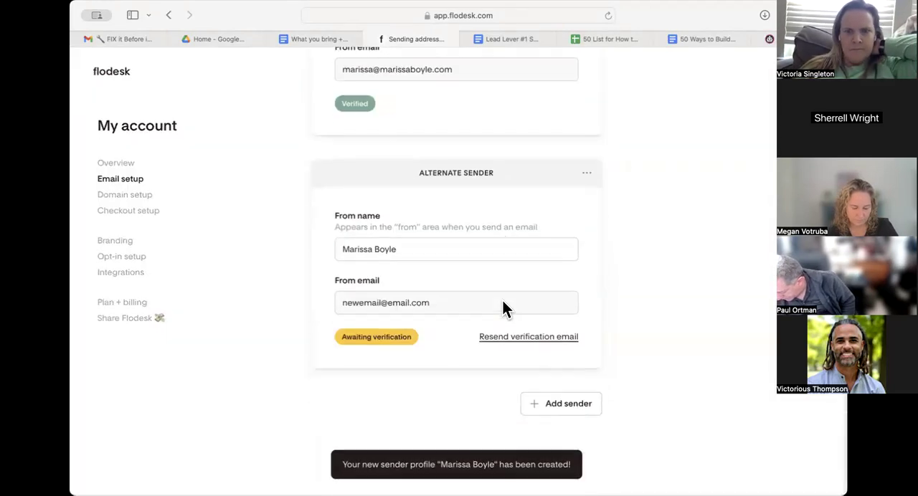
# Bring up the confirmation for setting the alternate sender as default and dismiss it without saving.
pyautogui.click(585, 178)
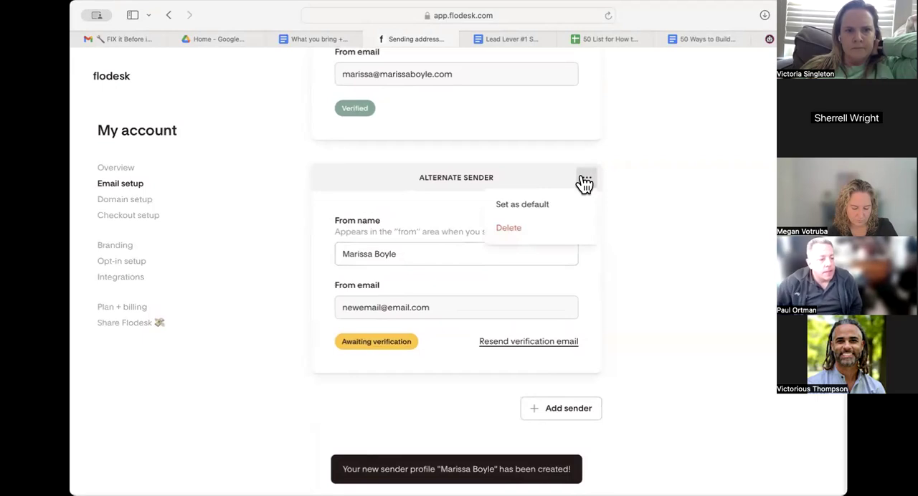
pyautogui.click(554, 208)
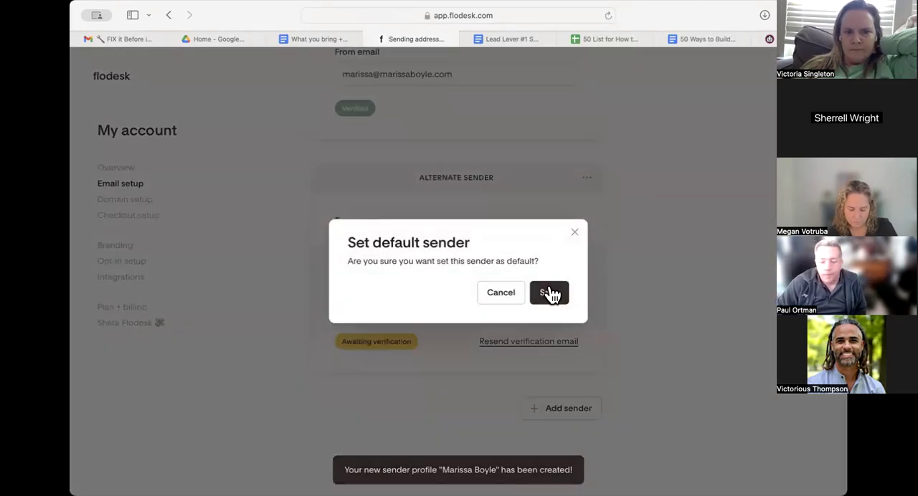
pyautogui.click(575, 231)
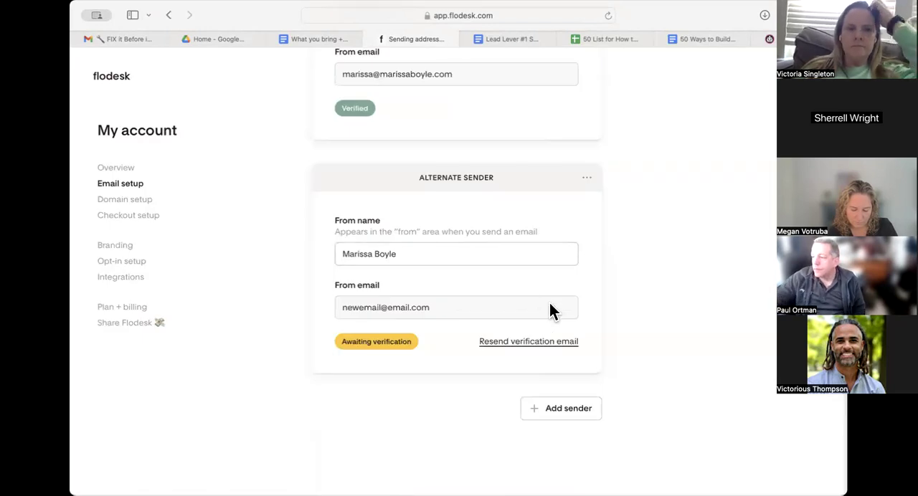
# Delete the alternate sender from the sending addresses and confirm the deletion.
pyautogui.click(587, 178)
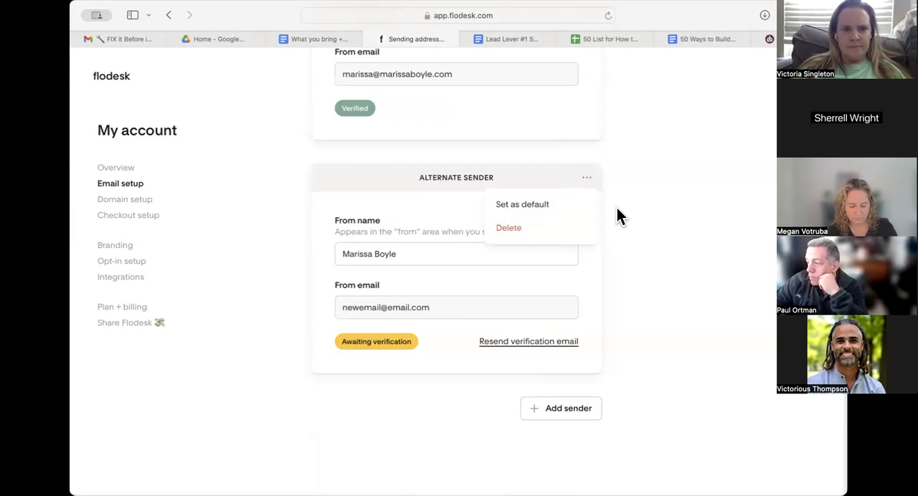
pyautogui.click(550, 230)
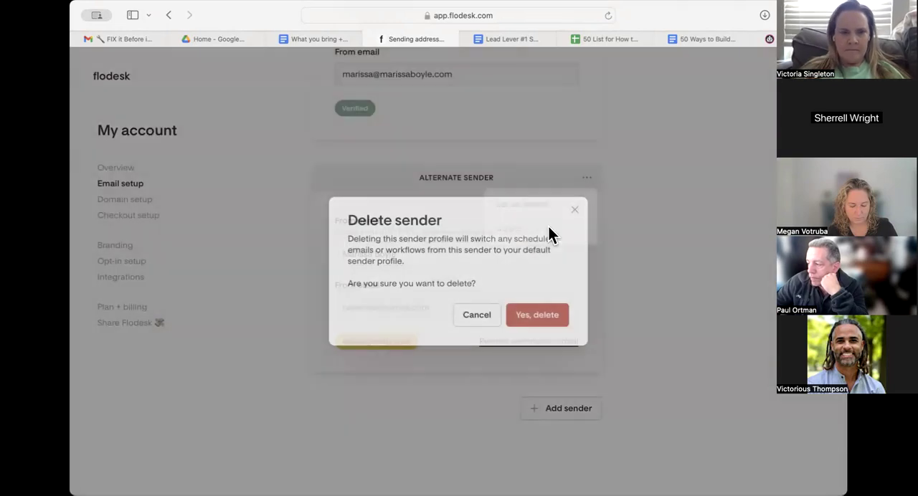
pyautogui.click(543, 321)
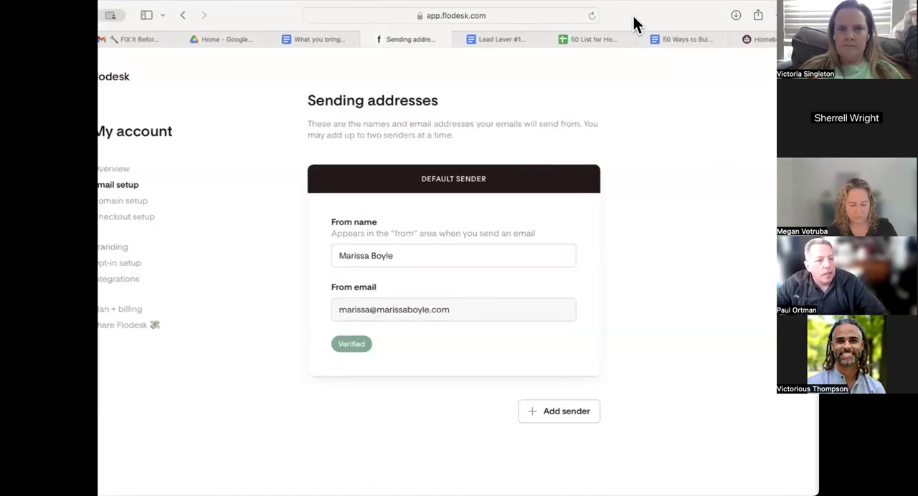
# Return to the email list and reopen the account's email setup settings to show where the sending addresses are.
pyautogui.click(120, 76)
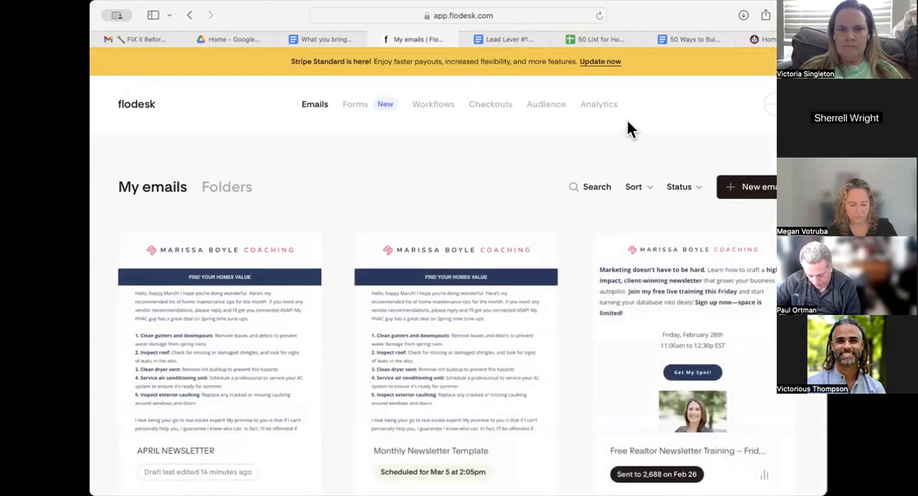
pyautogui.click(771, 115)
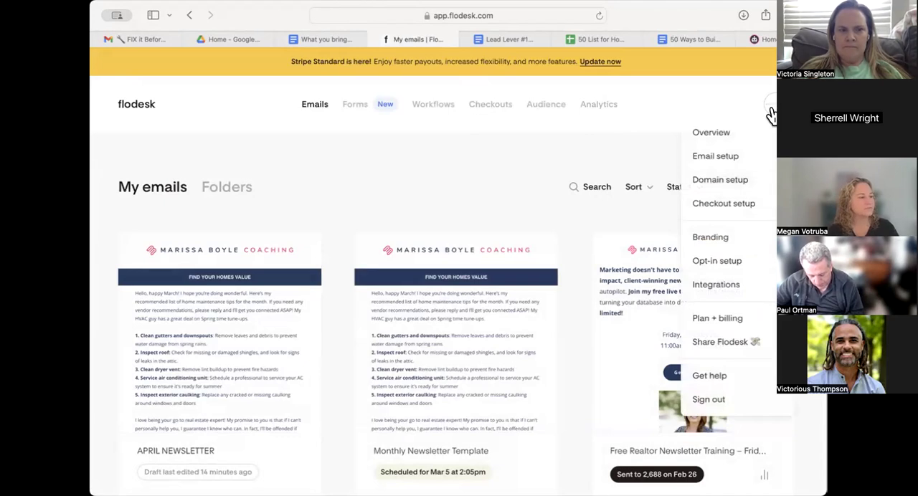
pyautogui.click(746, 156)
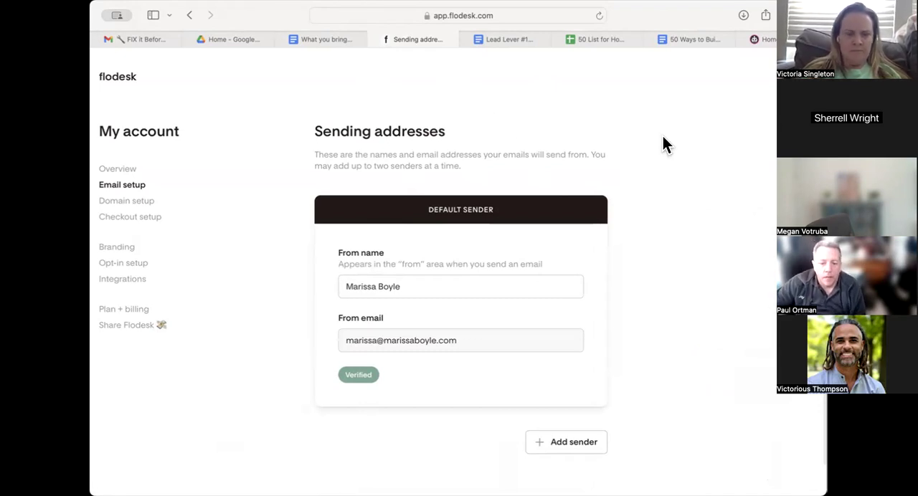
pyautogui.click(135, 200)
pyautogui.click(136, 186)
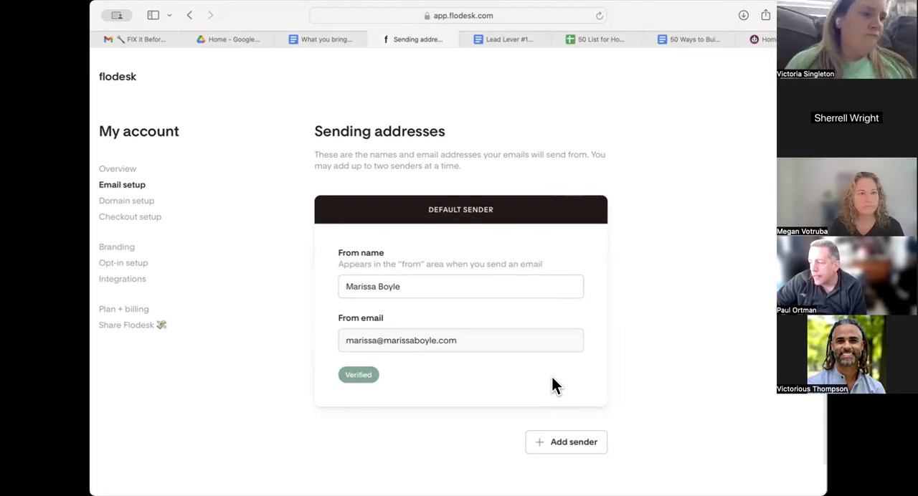
# Look over the sending addresses, check the domain authentication settings and return to email setup.
pyautogui.scroll(-1, 552, 379)
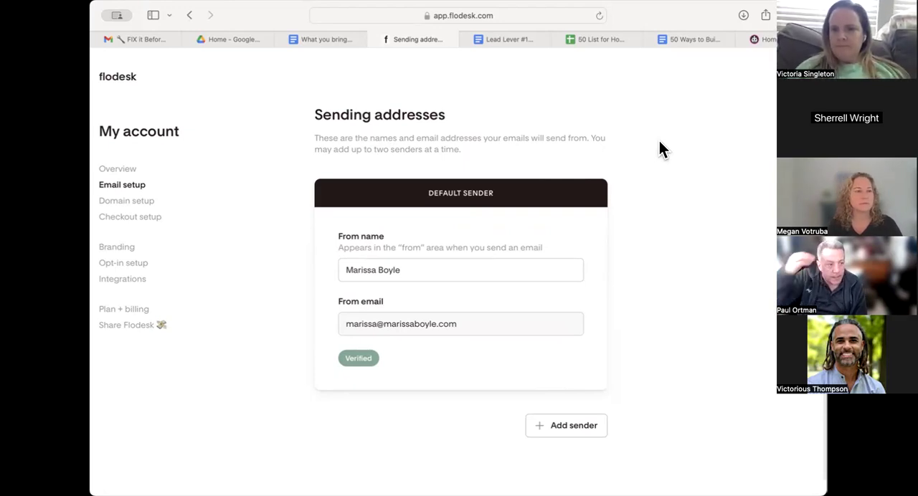
pyautogui.click(139, 201)
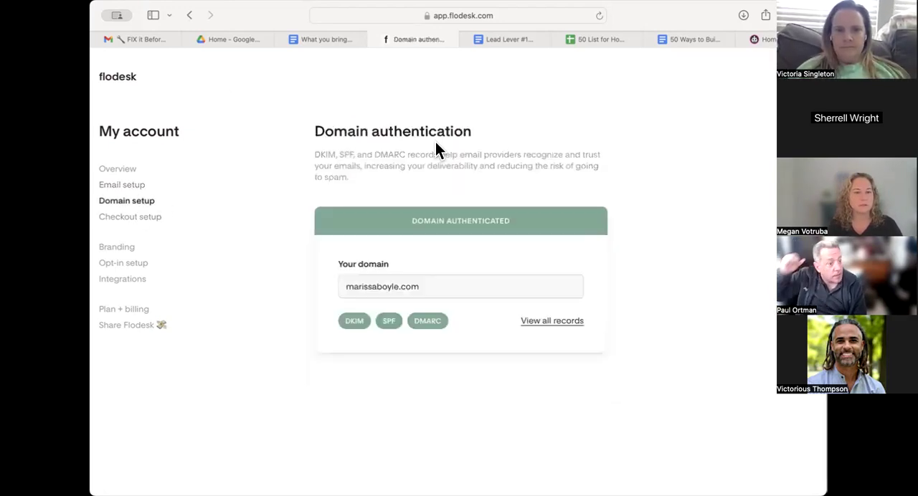
pyautogui.click(140, 186)
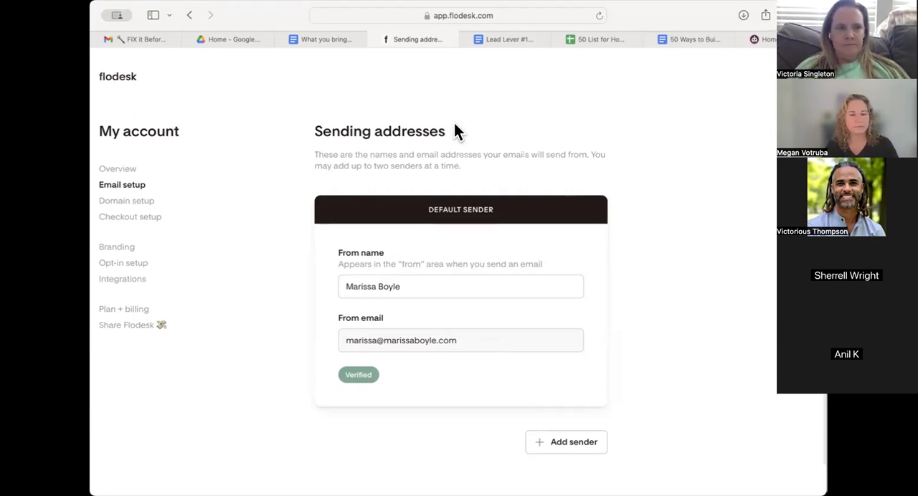
# Leave the account settings, view all subscribers in the Audience area and check how to add subscribers.
pyautogui.click(120, 78)
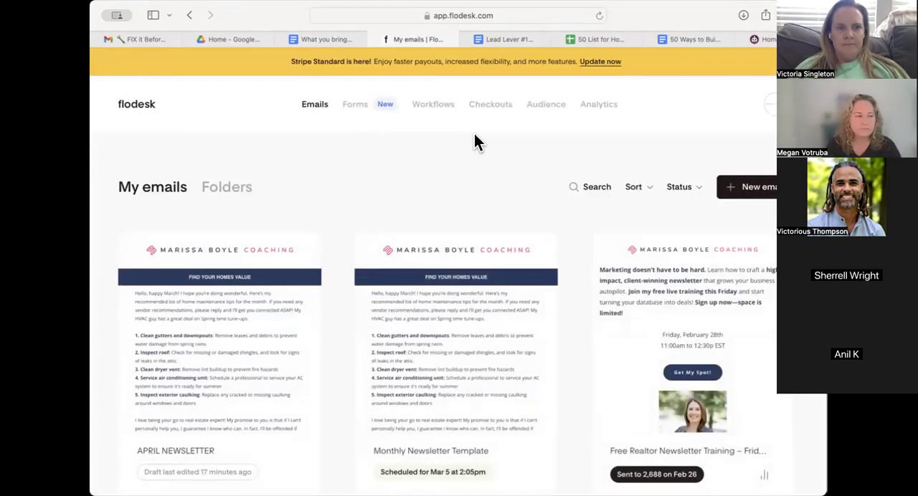
pyautogui.click(553, 105)
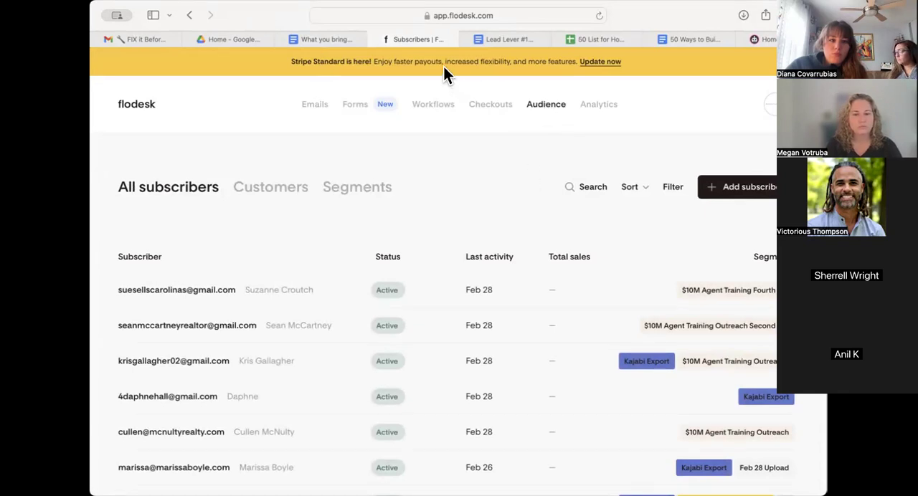
pyautogui.click(743, 186)
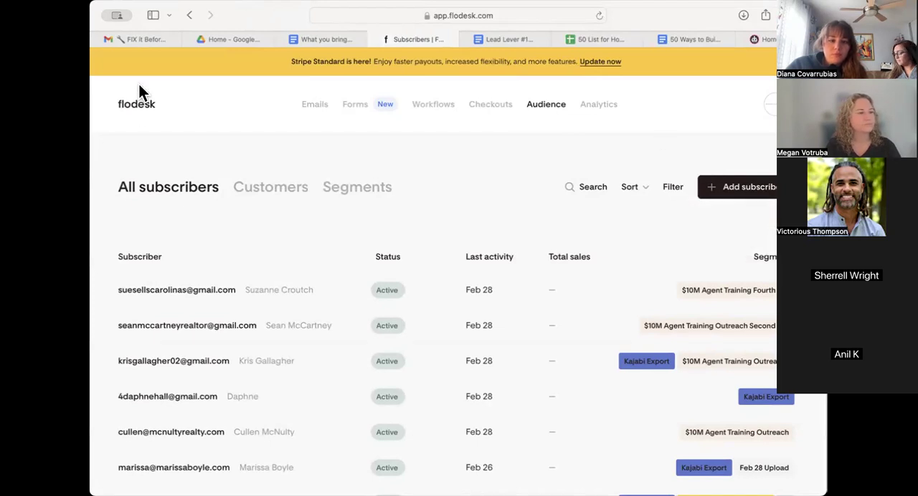
# Go to the email list, return to the Audience area and open the form for adding an individual subscriber.
pyautogui.click(141, 107)
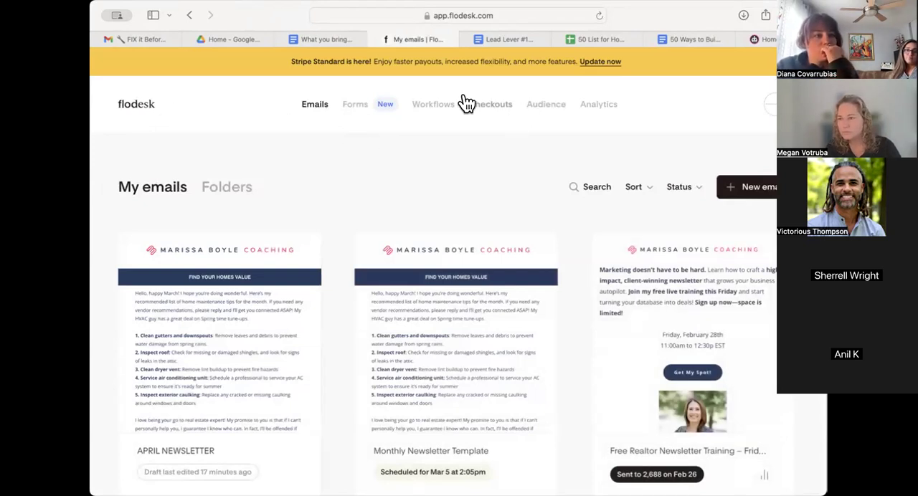
pyautogui.click(553, 108)
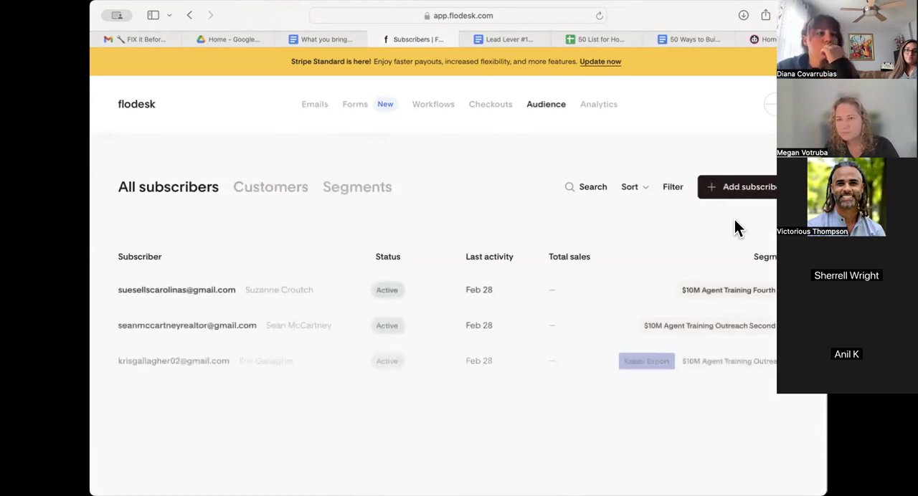
pyautogui.click(758, 193)
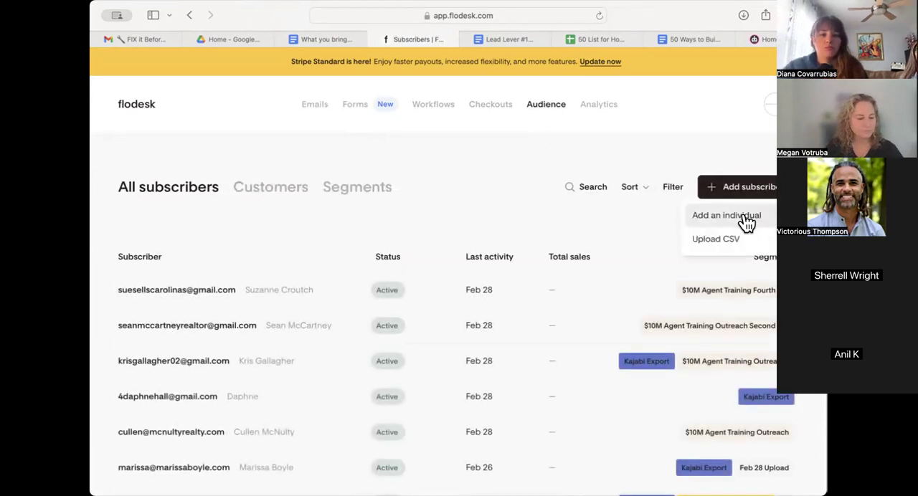
pyautogui.click(743, 216)
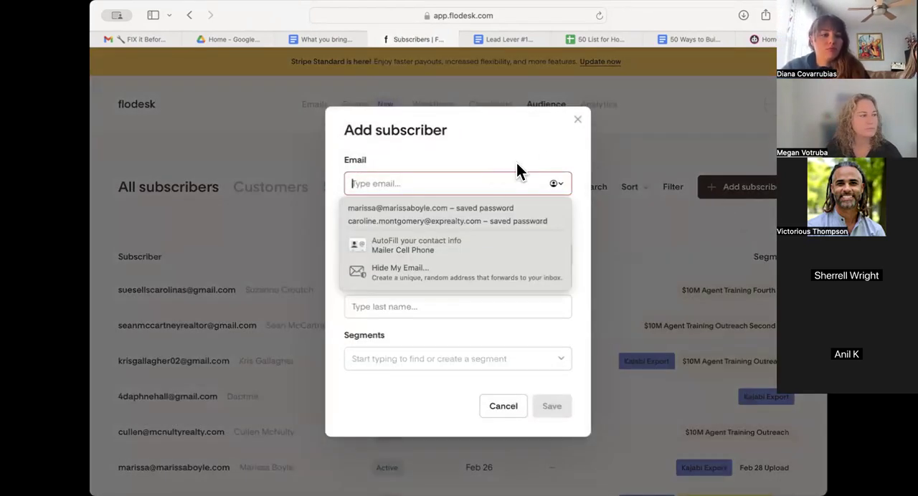
pyautogui.click(481, 334)
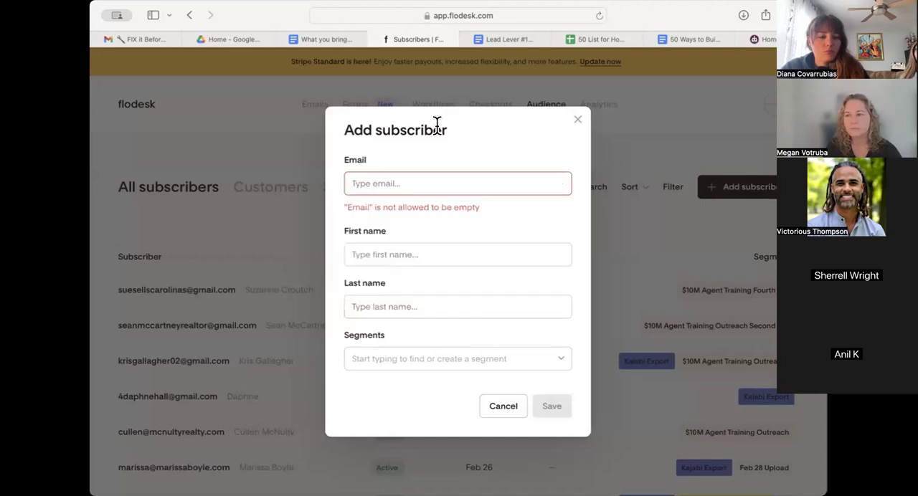
# Fill in the new subscriber's email address, first name and last name.
pyautogui.click(400, 184)
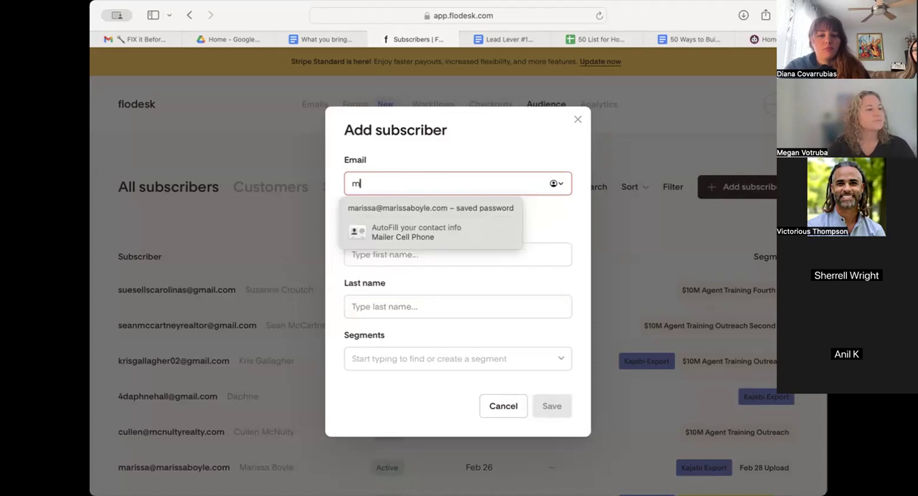
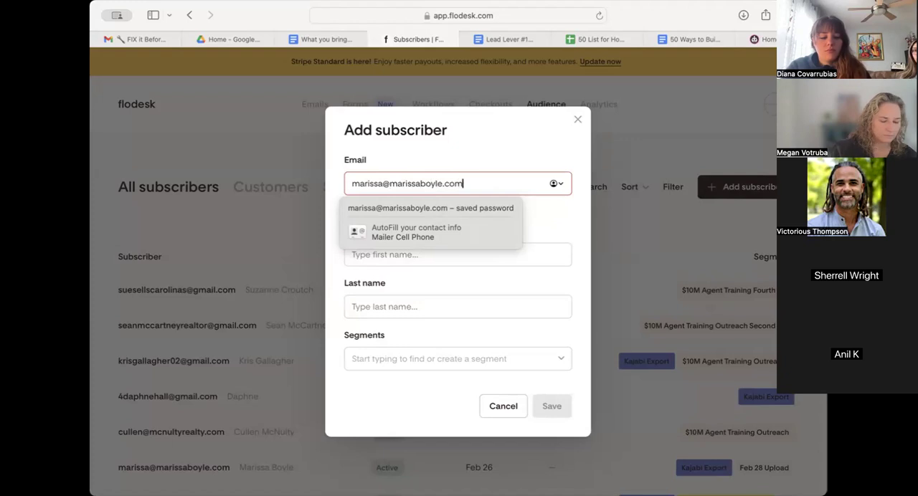
pyautogui.click(456, 130)
pyautogui.click(440, 252)
pyautogui.write('Marissa')
pyautogui.press('Tab')
pyautogui.write('Boyle')
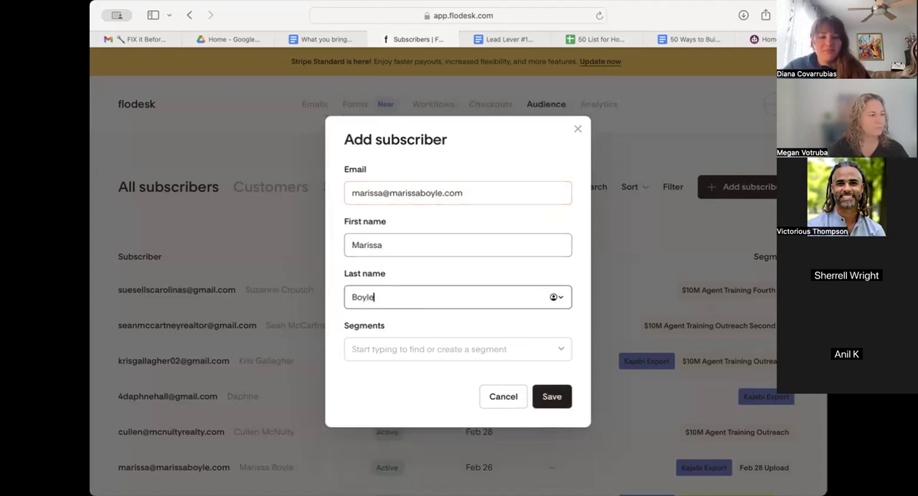
# Look at the segment choices for the new subscriber and close the form without saving.
pyautogui.click(480, 350)
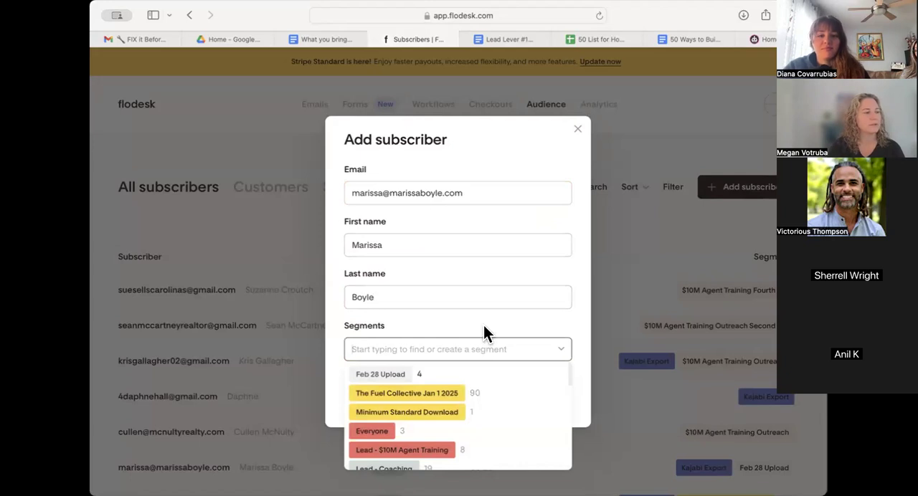
pyautogui.click(484, 325)
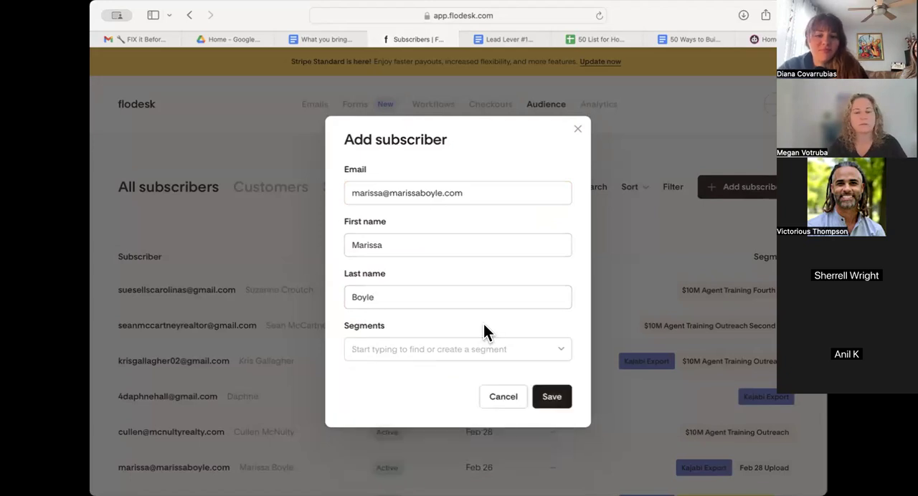
pyautogui.click(578, 129)
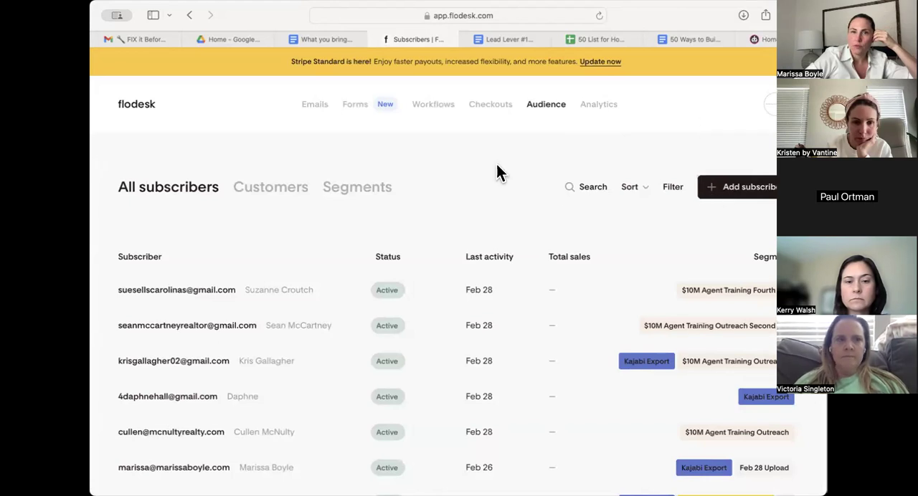
# Show again how to reach the individual subscriber form from the email list, and close it without adding anyone.
pyautogui.click(143, 106)
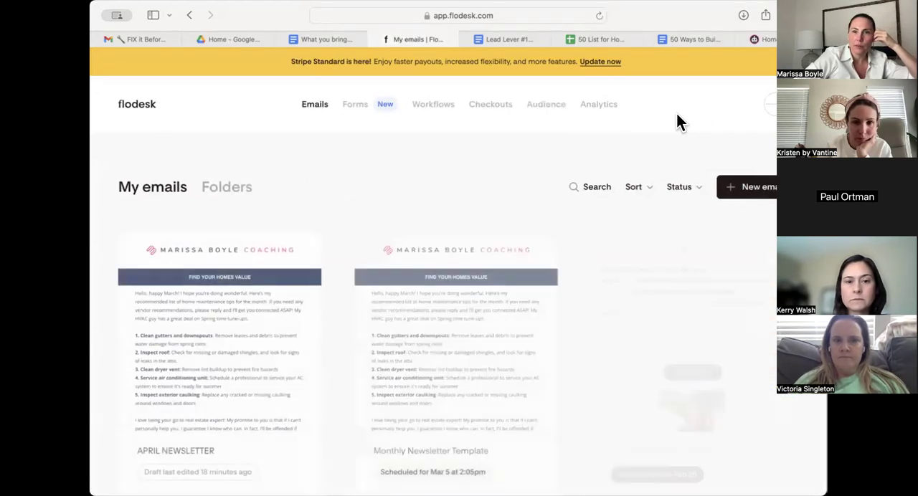
pyautogui.click(547, 107)
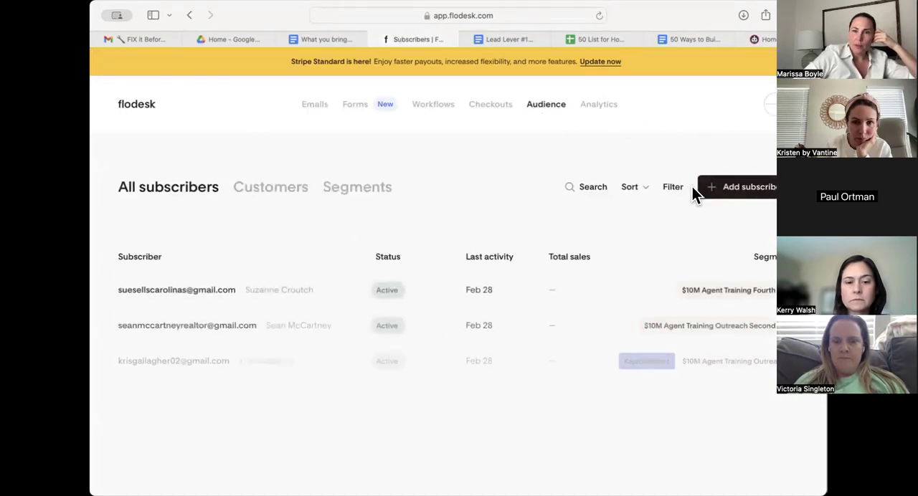
pyautogui.click(751, 195)
pyautogui.click(756, 221)
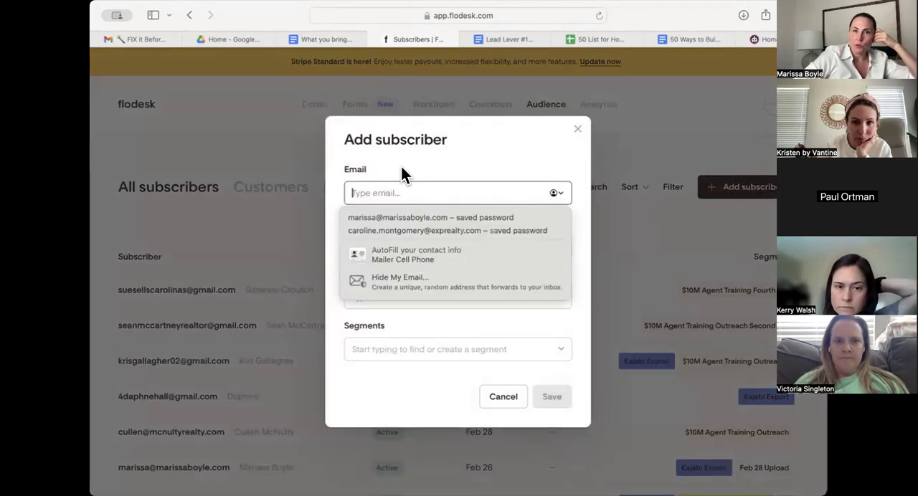
pyautogui.click(442, 163)
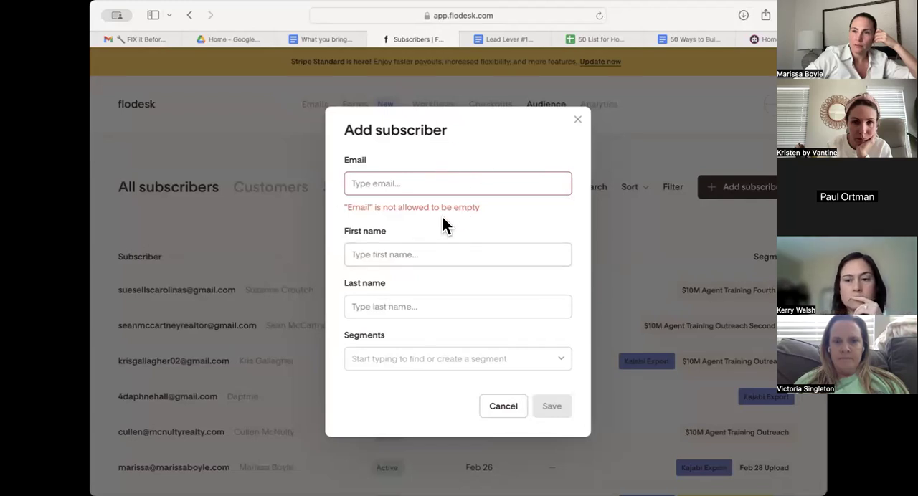
pyautogui.click(577, 122)
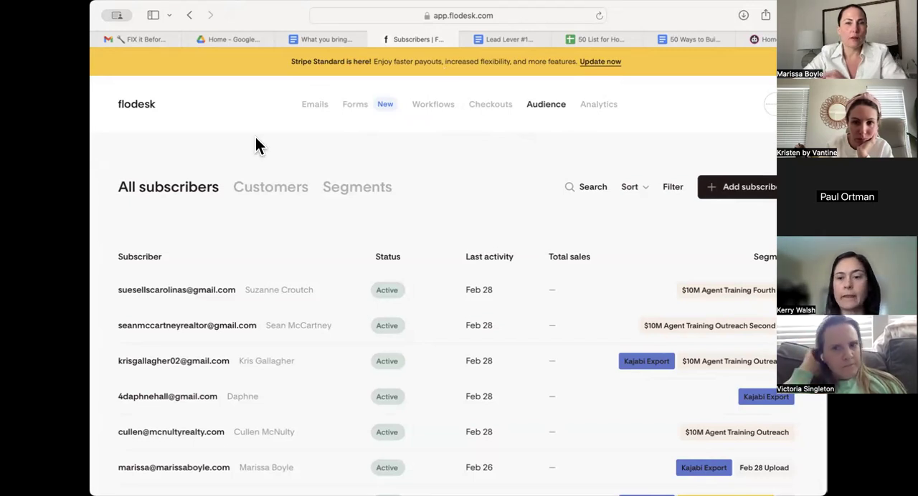
# Return to the email list, view the new email template choices and go back to the list.
pyautogui.click(146, 104)
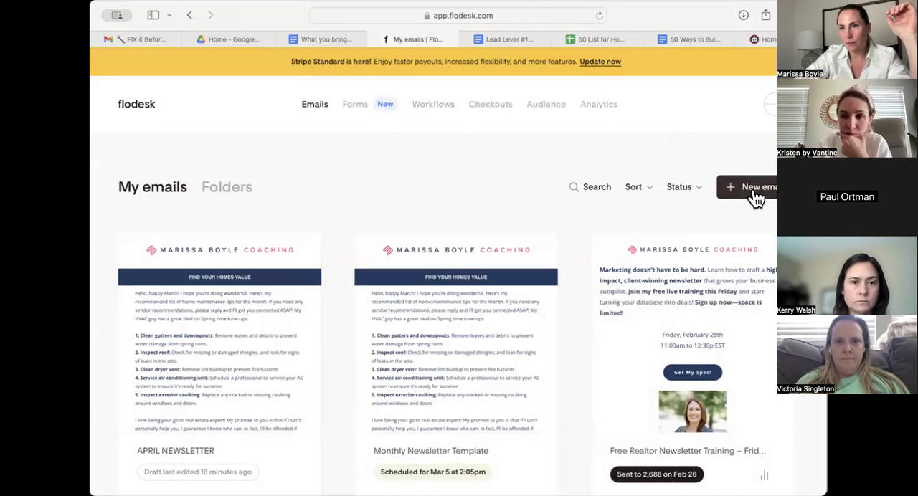
pyautogui.click(152, 110)
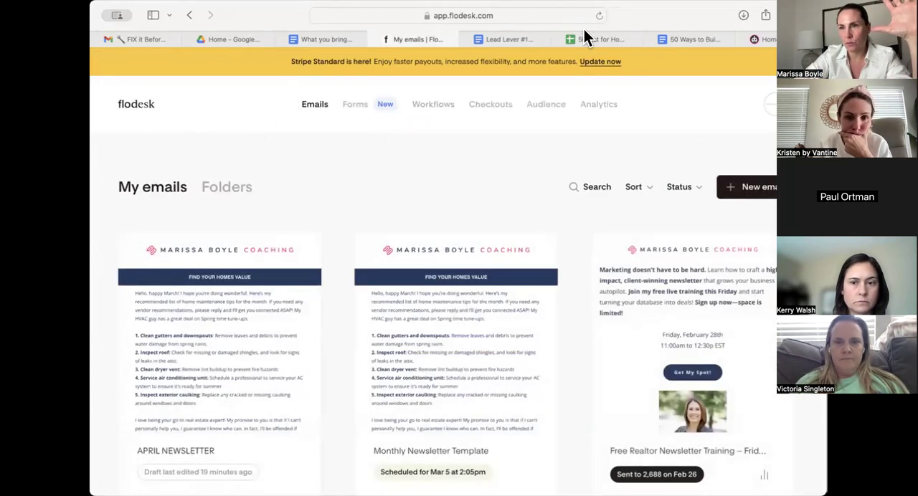
pyautogui.click(757, 192)
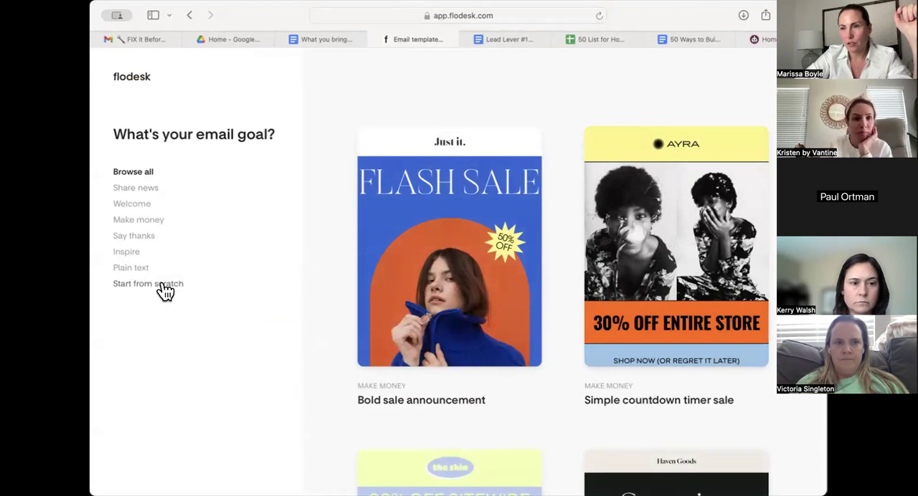
pyautogui.click(136, 77)
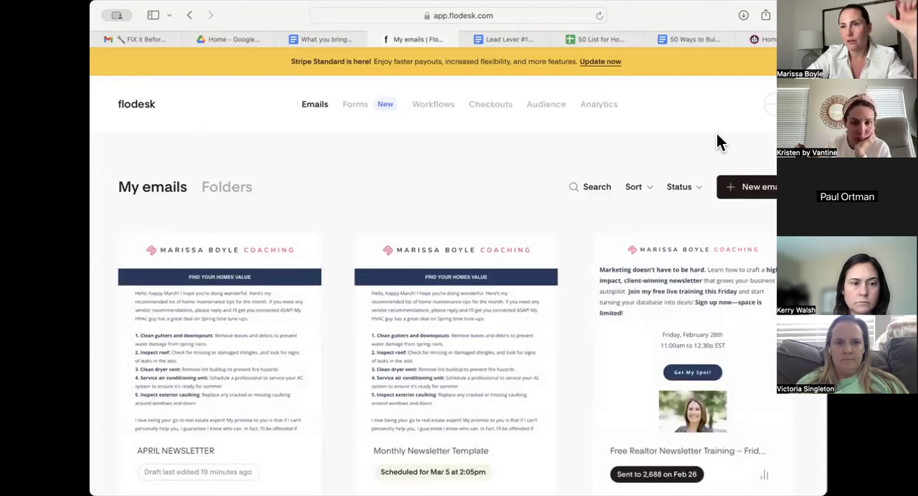
# Create a new email from scratch named "Monthly Newsletter Template".
pyautogui.click(757, 192)
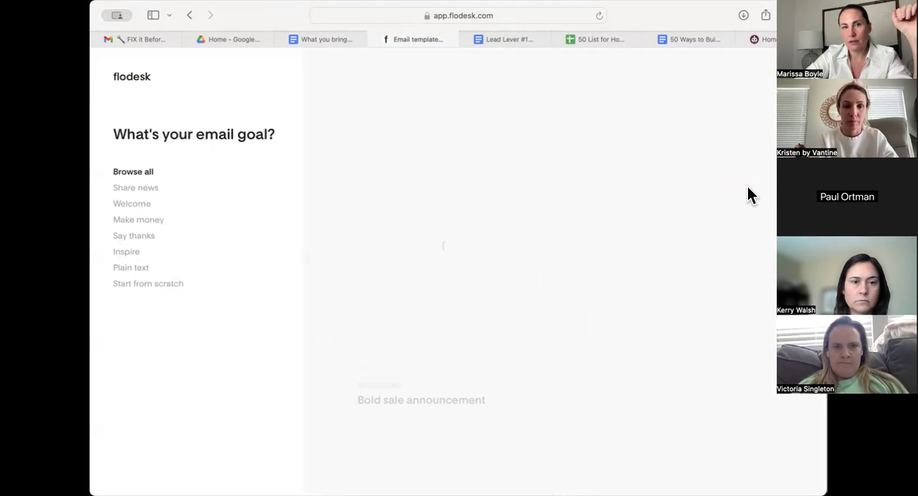
pyautogui.click(167, 284)
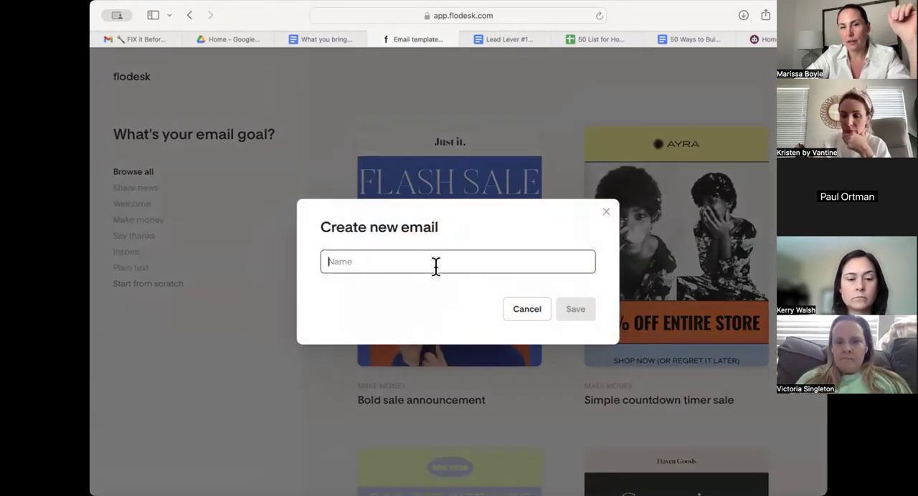
pyautogui.write('Mo')
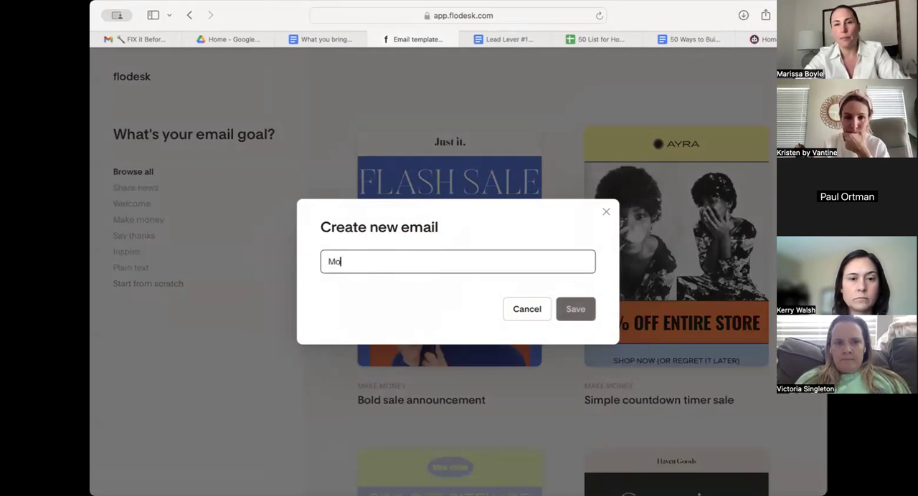
pyautogui.write('nthly Newsletter Template')
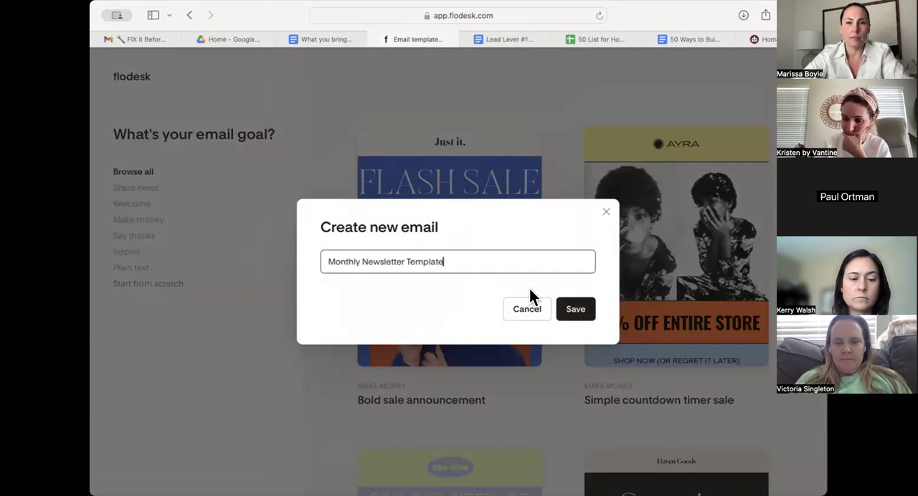
pyautogui.click(581, 309)
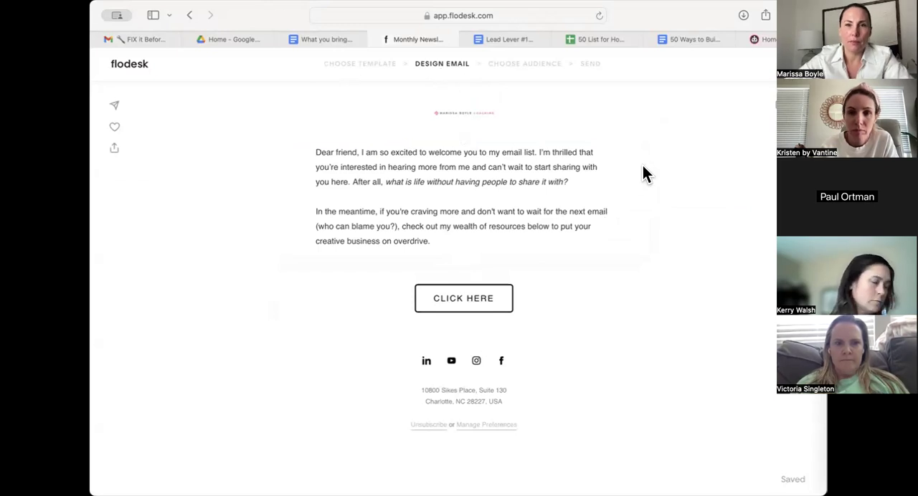
# Enlarge the logo at the head of the email to a width of about 460.
pyautogui.click(460, 112)
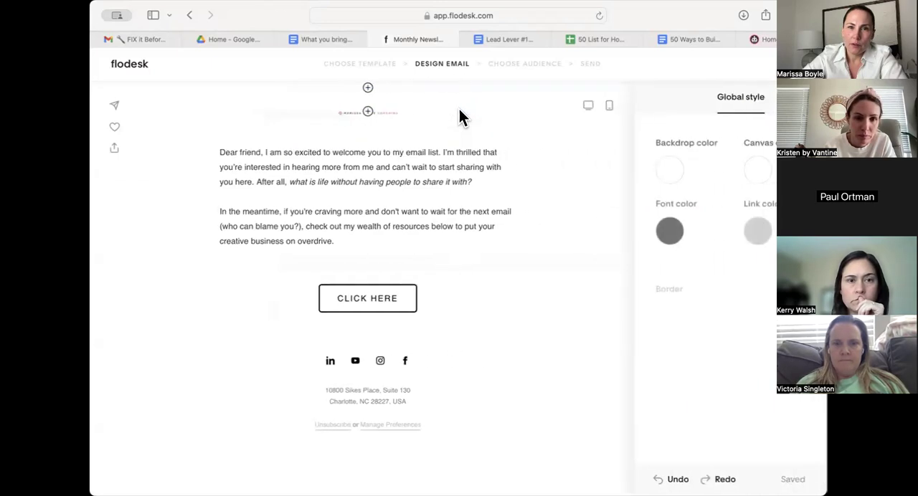
pyautogui.click(377, 112)
pyautogui.moveTo(387, 114); pyautogui.dragTo(492, 128)
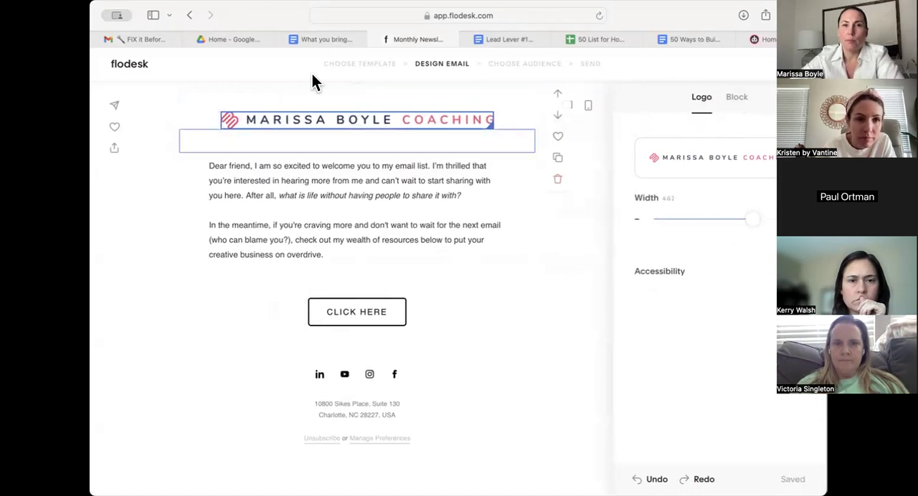
pyautogui.click(580, 257)
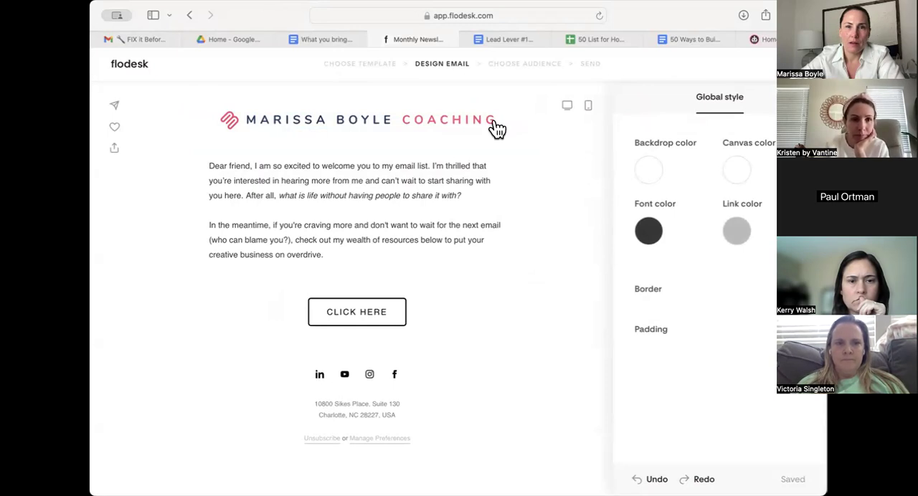
# Select the email's body text block and copy the "Hello, happy March!" paragraph from the Lead Lever #1 Google Doc.
pyautogui.click(384, 199)
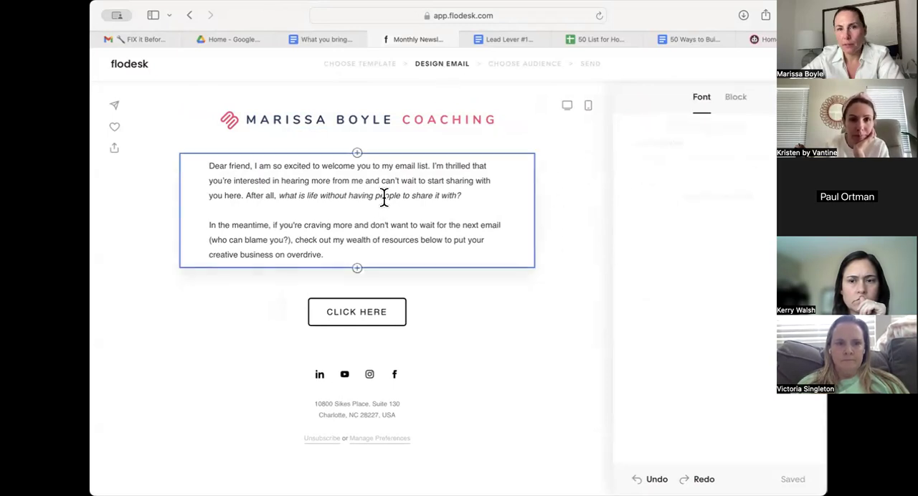
pyautogui.click(509, 40)
pyautogui.scroll(-3, 426, 297)
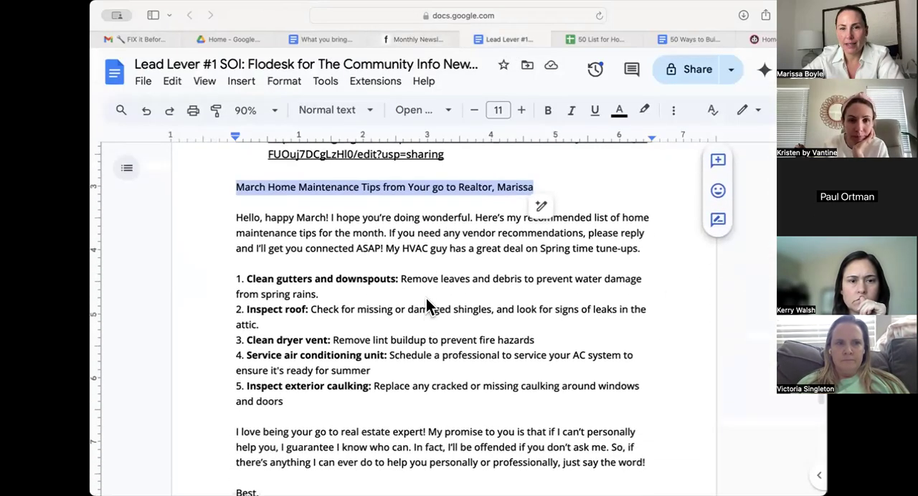
pyautogui.click(648, 253)
pyautogui.moveTo(646, 254); pyautogui.dragTo(218, 224)
pyautogui.press('super+c')
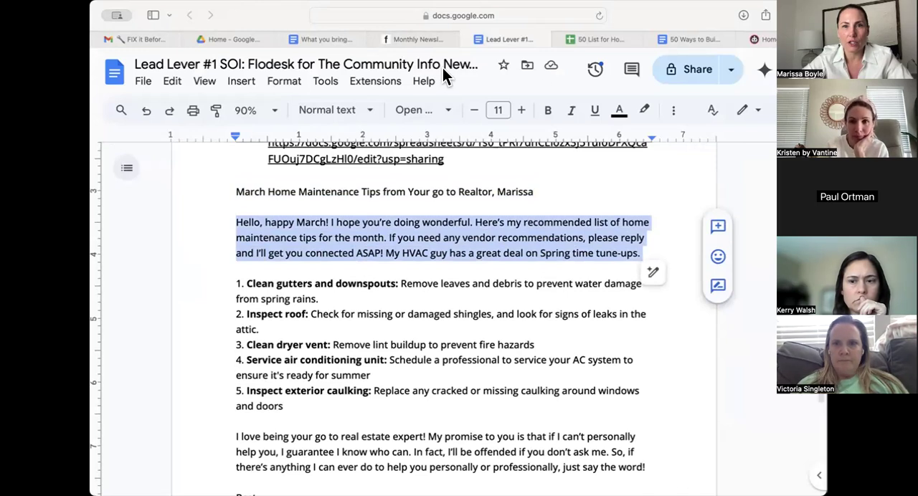
pyautogui.click(446, 249)
# Switch back to Flodesk and replace all placeholder text in the body block with the copied March paragraph.
pyautogui.click(448, 41)
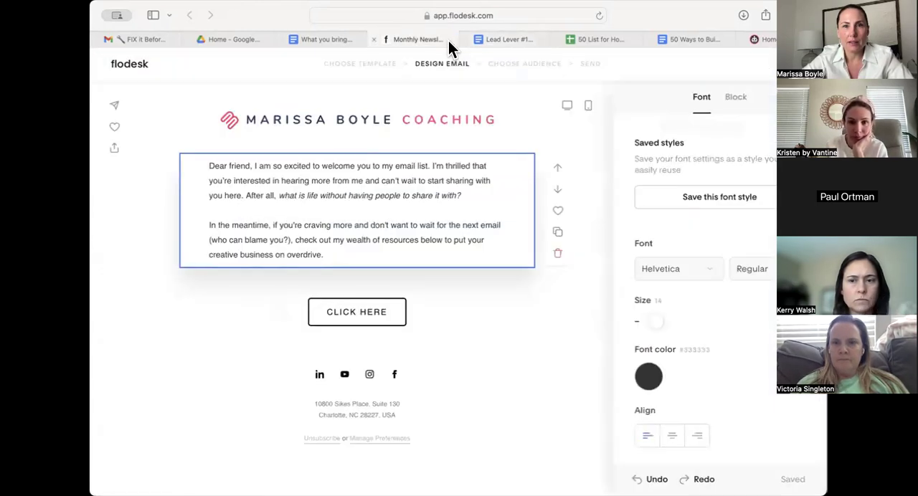
pyautogui.moveTo(333, 256); pyautogui.dragTo(189, 155)
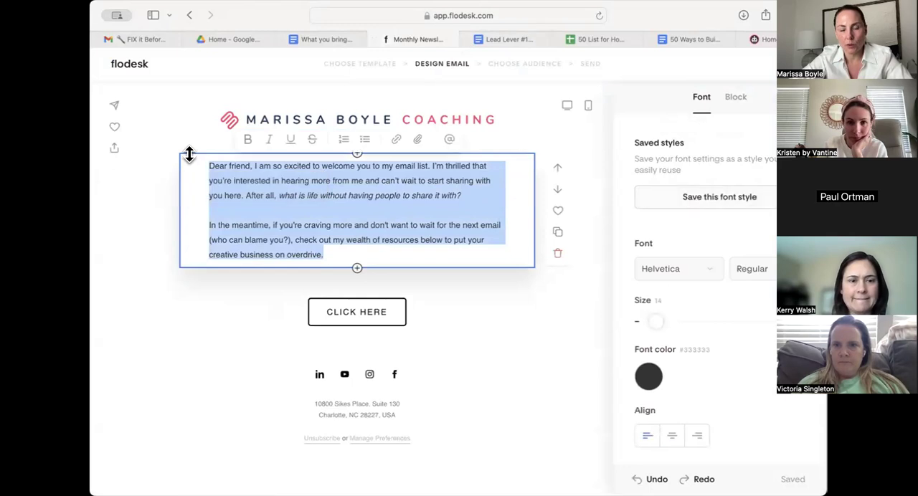
pyautogui.press('super+v')
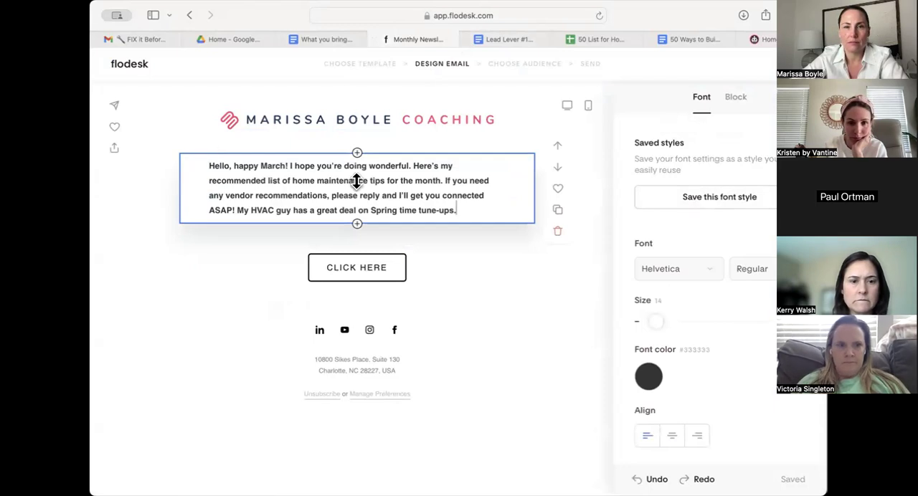
pyautogui.click(579, 286)
pyautogui.click(508, 39)
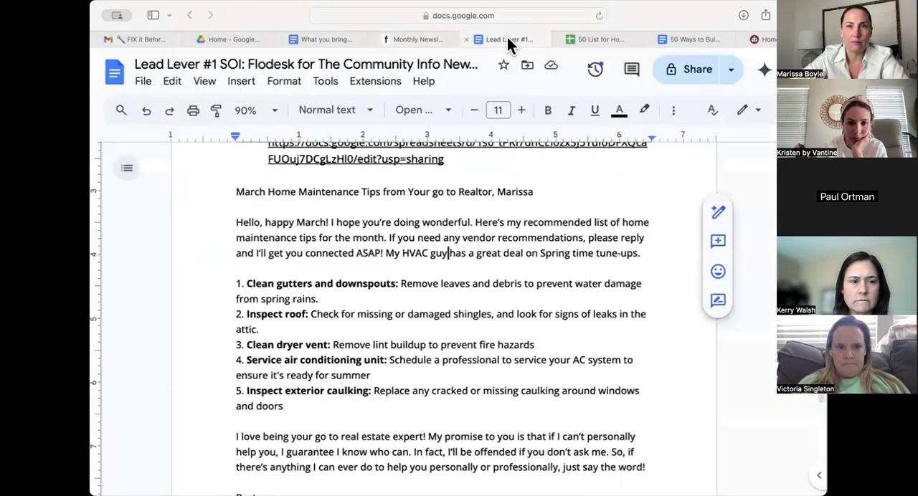
pyautogui.scroll(-2, 297, 352)
pyautogui.moveTo(294, 358); pyautogui.dragTo(225, 240)
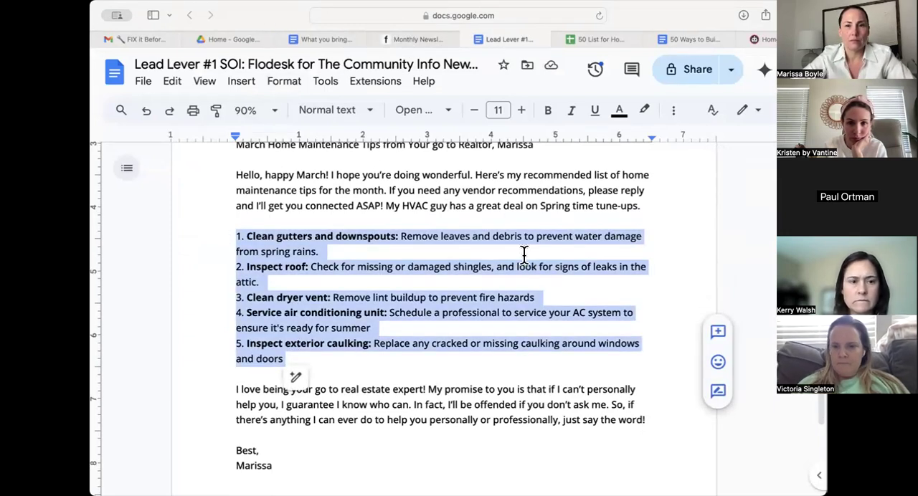
pyautogui.click(400, 207)
pyautogui.scroll(-2, 430, 287)
pyautogui.scroll(1, 495, 338)
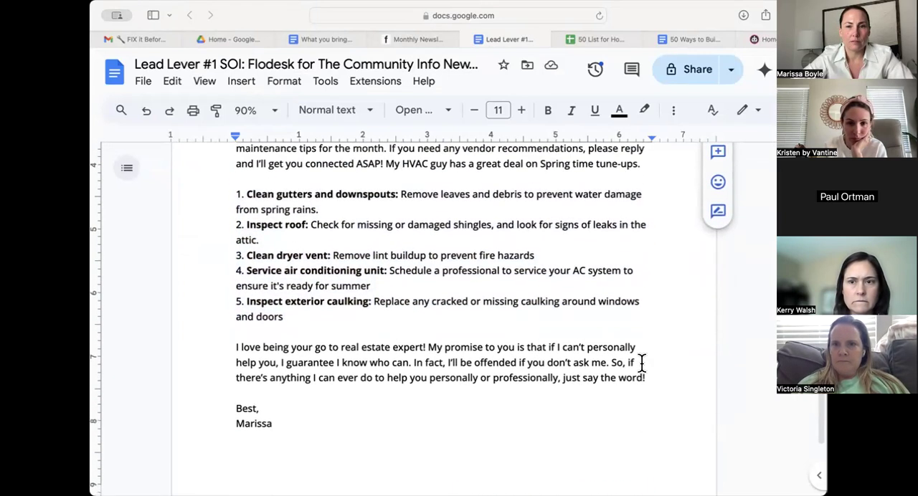
pyautogui.moveTo(658, 381); pyautogui.dragTo(211, 345)
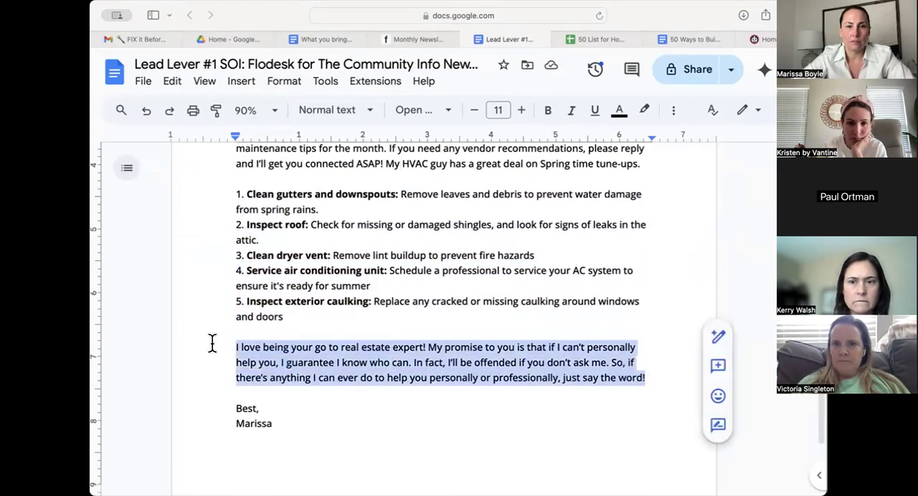
pyautogui.click(287, 408)
pyautogui.moveTo(286, 419); pyautogui.dragTo(213, 348)
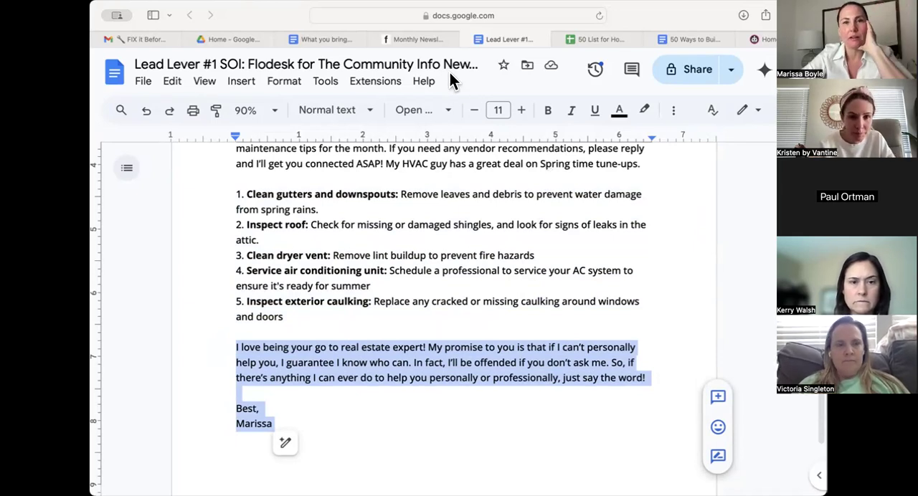
pyautogui.click(430, 37)
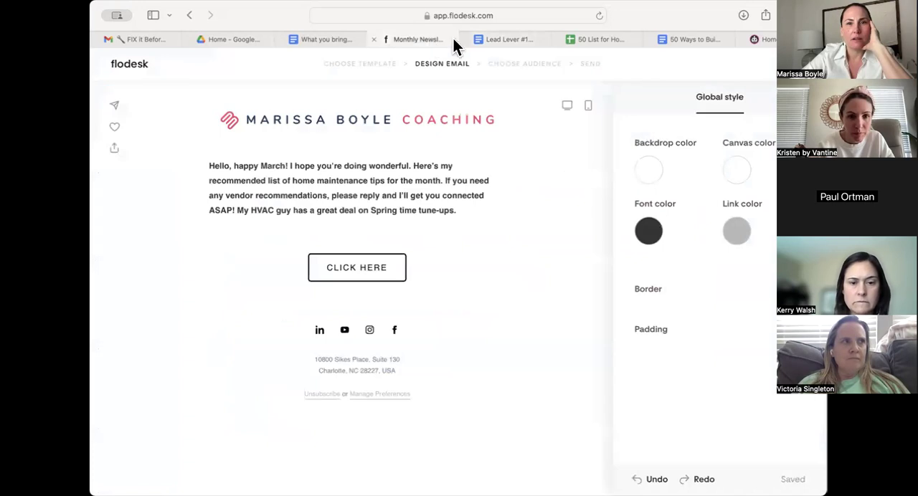
# Switch to the Lead Lever #1 Google Doc and copy everything from the first numbered maintenance tip through the closing signature.
pyautogui.click(514, 39)
pyautogui.click(402, 357)
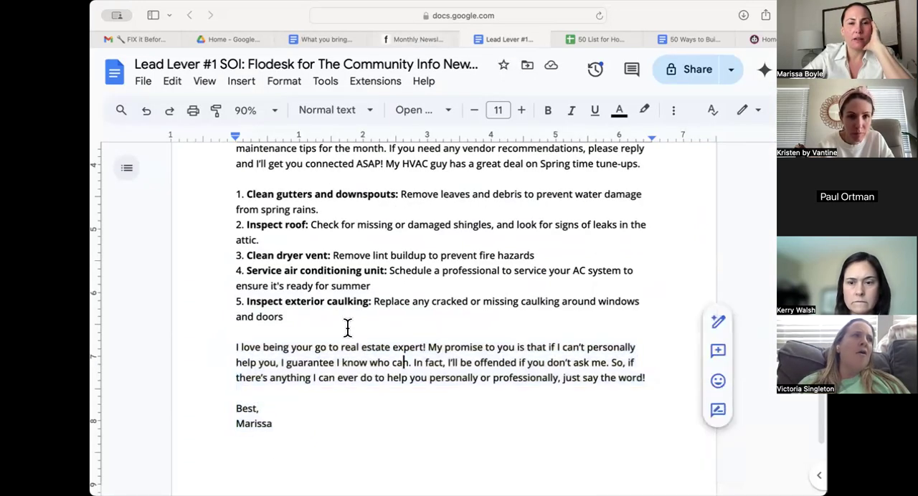
pyautogui.moveTo(289, 423); pyautogui.dragTo(208, 197)
pyautogui.hotkey('ctrl', 'c')
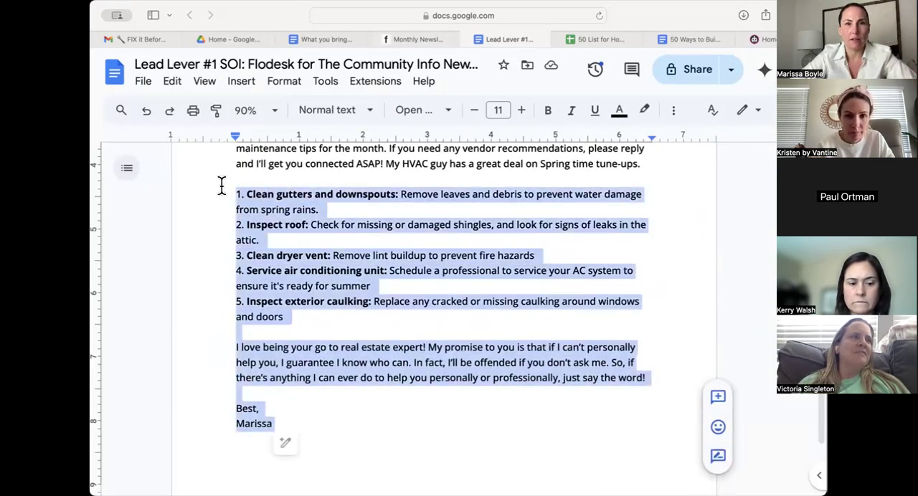
# Switch back to Flodesk and paste the copied tips, closing paragraph and sign-off below the March paragraph in the body block.
pyautogui.click(400, 38)
pyautogui.click(476, 208)
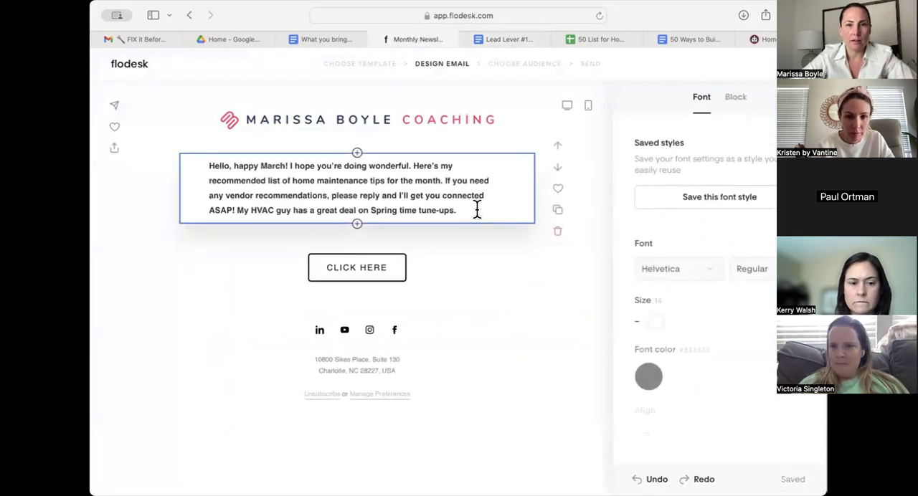
pyautogui.press('Return')
pyautogui.hotkey('ctrl', 'v')
pyautogui.press('BackSpace')
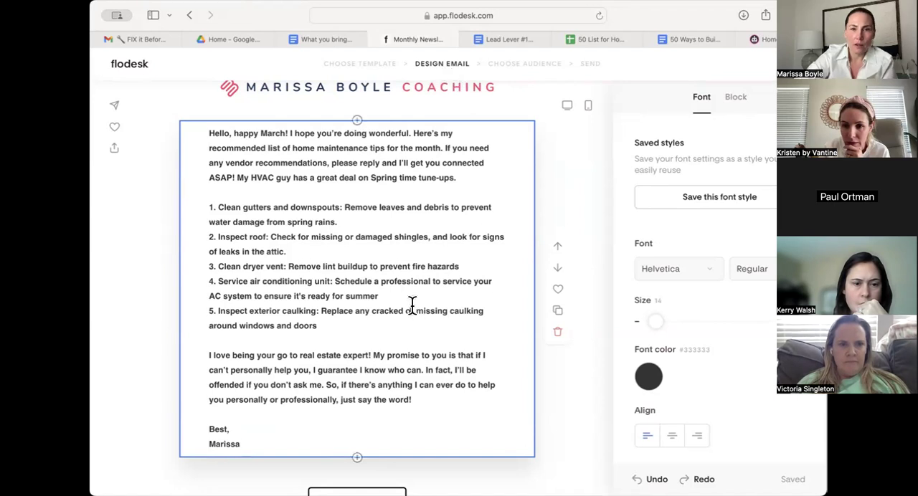
pyautogui.click(573, 188)
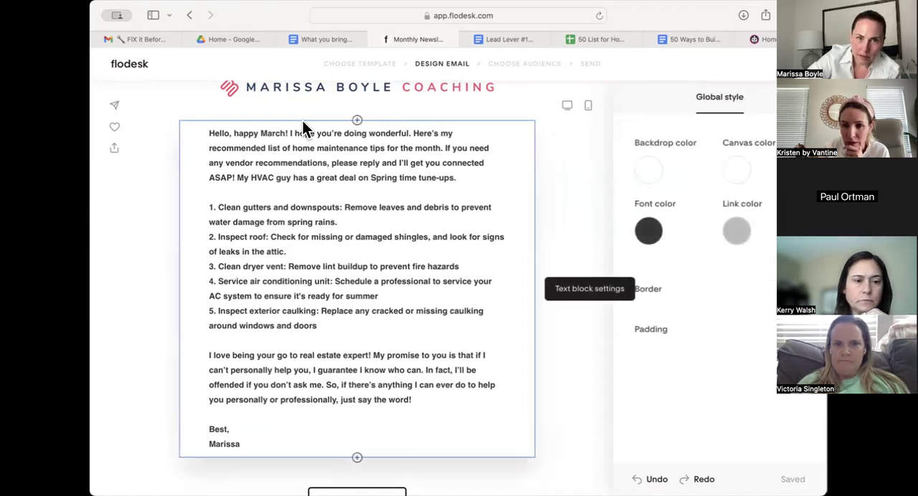
# Remove the bold formatting from all the text in the email's body block.
pyautogui.click(346, 257)
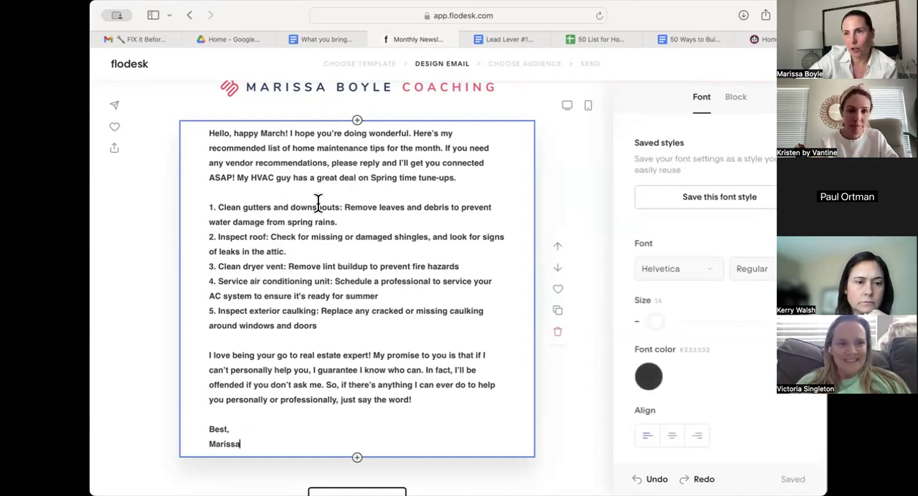
pyautogui.moveTo(257, 441); pyautogui.dragTo(185, 161)
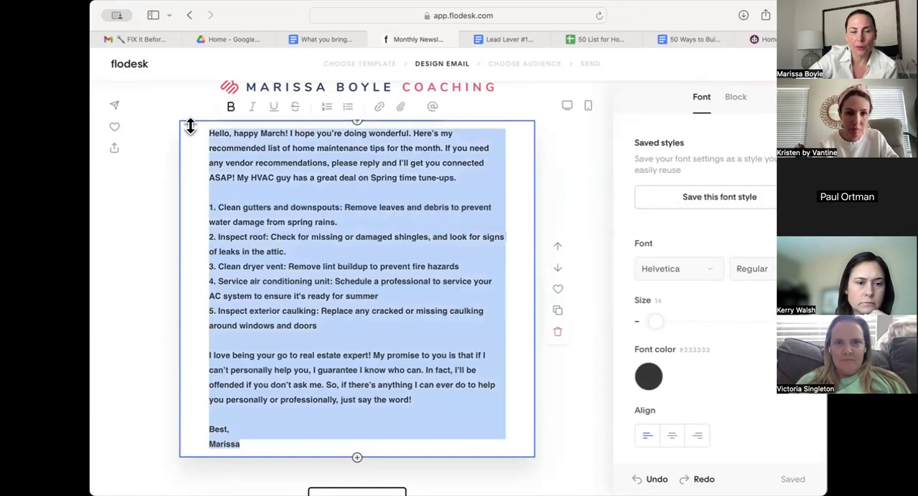
pyautogui.click(230, 109)
# Bold the numbered lead-ins of tips 1 through 4 up to the colon, and "5. Inspect exterior" in the fifth tip.
pyautogui.moveTo(333, 207); pyautogui.dragTo(203, 203)
pyautogui.click(173, 181)
pyautogui.moveTo(267, 237); pyautogui.dragTo(208, 238)
pyautogui.click(139, 212)
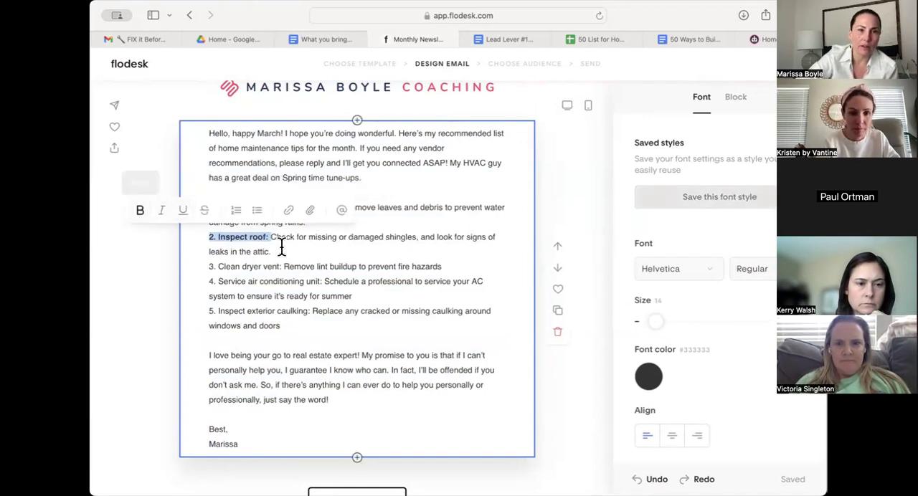
pyautogui.moveTo(282, 266); pyautogui.dragTo(206, 267)
pyautogui.click(147, 242)
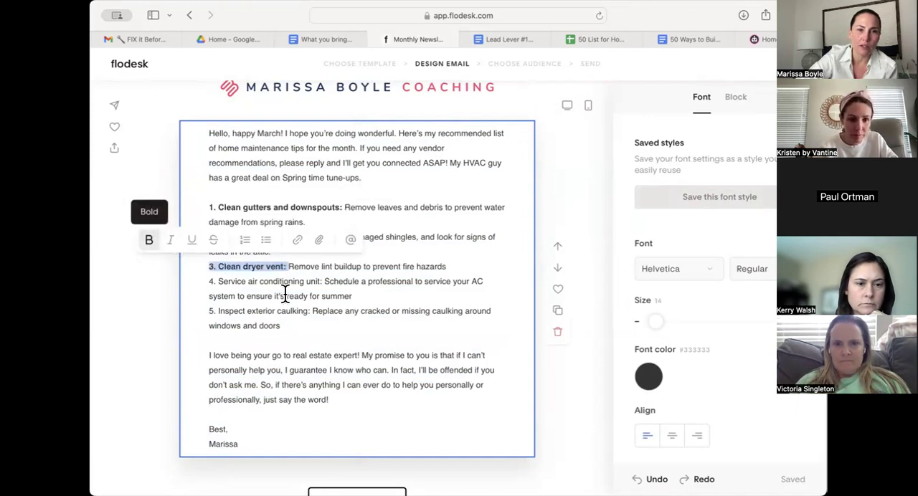
pyautogui.moveTo(326, 281); pyautogui.dragTo(183, 279)
pyautogui.click(169, 255)
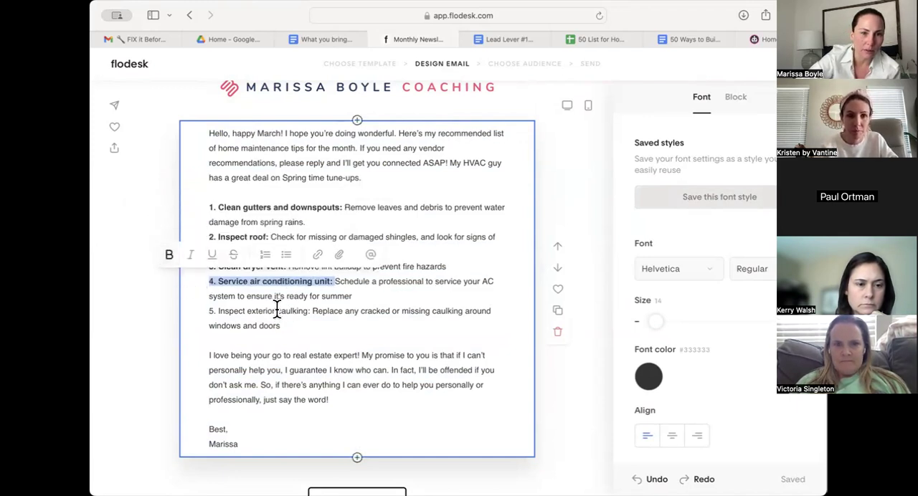
pyautogui.moveTo(280, 311); pyautogui.dragTo(185, 307)
pyautogui.click(145, 284)
pyautogui.click(318, 219)
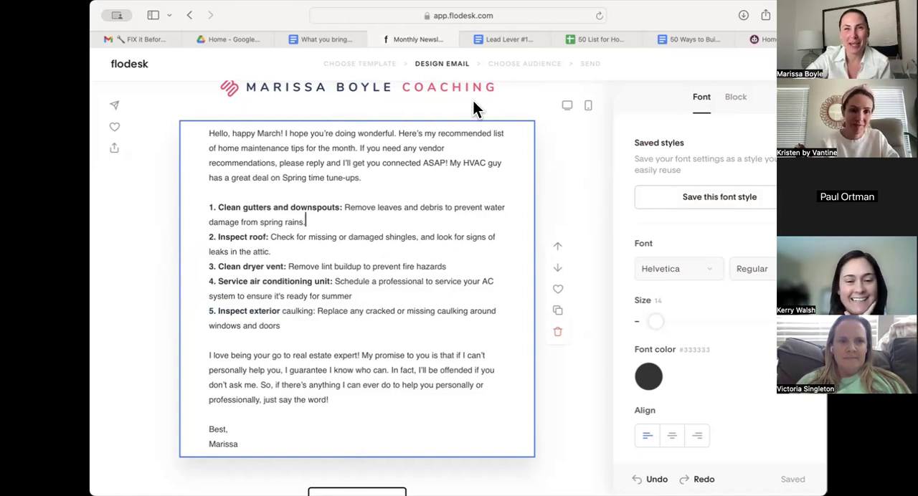
# Add signature lines below the sign-off with the sender's full name, eXp Realty, phone number, e-mail address and NC license number.
pyautogui.scroll(-3, 310, 341)
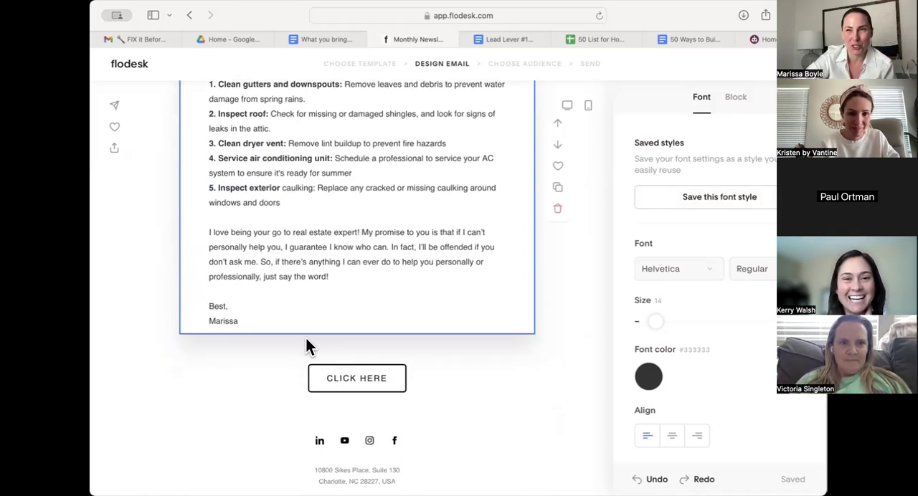
pyautogui.click(284, 261)
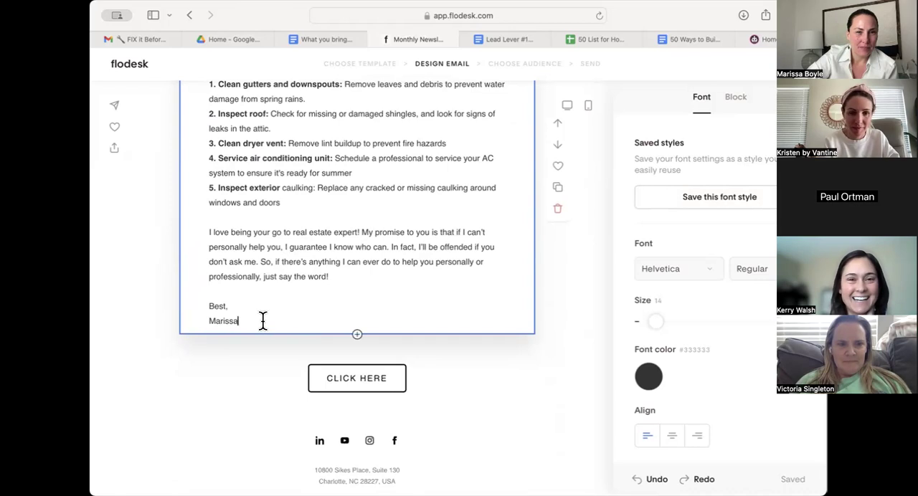
pyautogui.press('Return')
pyautogui.press('Return')
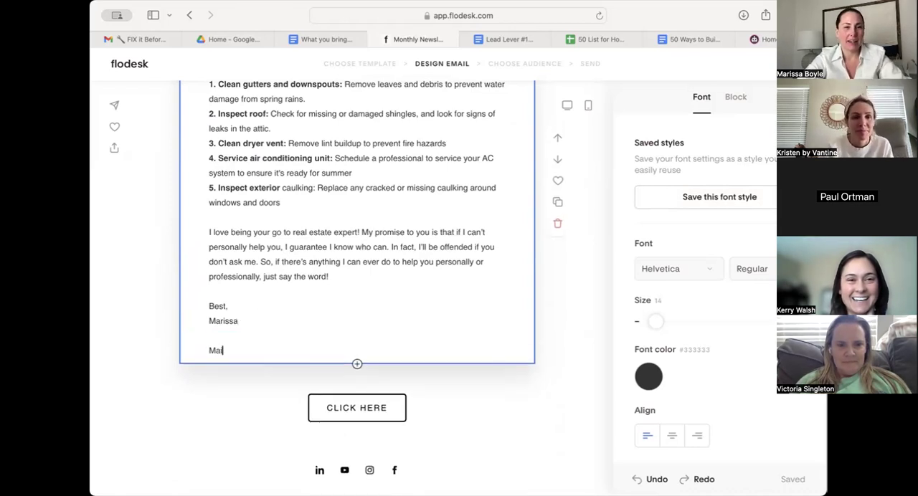
pyautogui.write('Maissa Boyle')
pyautogui.press('Return')
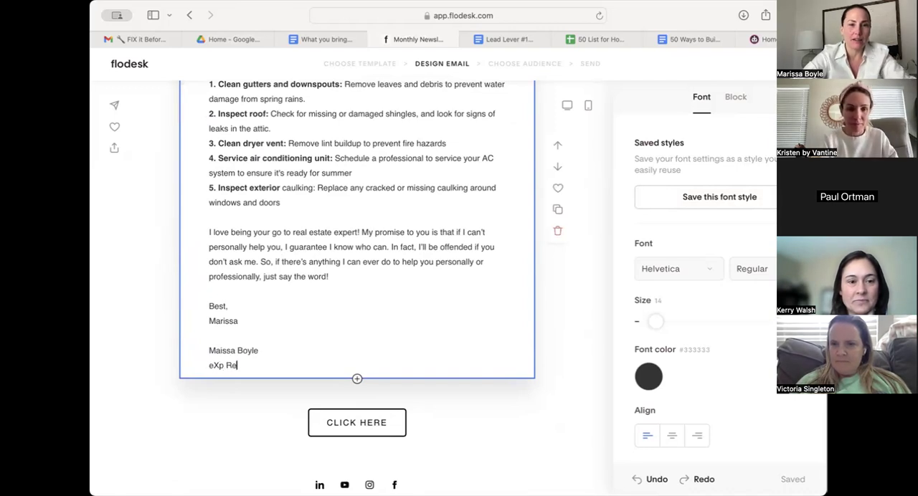
pyautogui.write('eXp Realty')
pyautogui.press('Return')
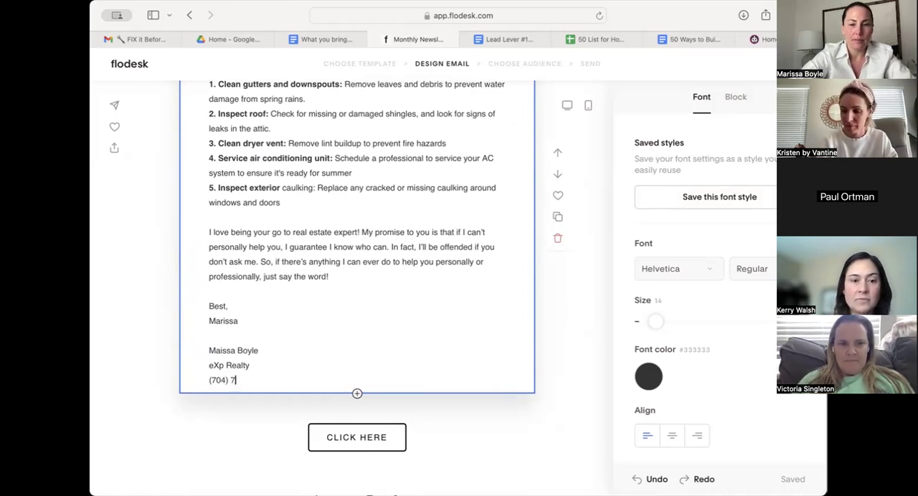
pyautogui.press('Return')
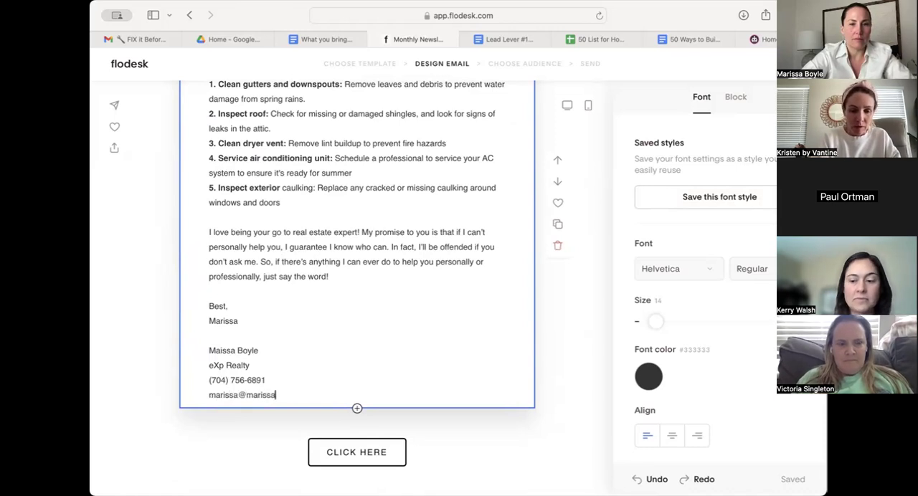
pyautogui.press('Return')
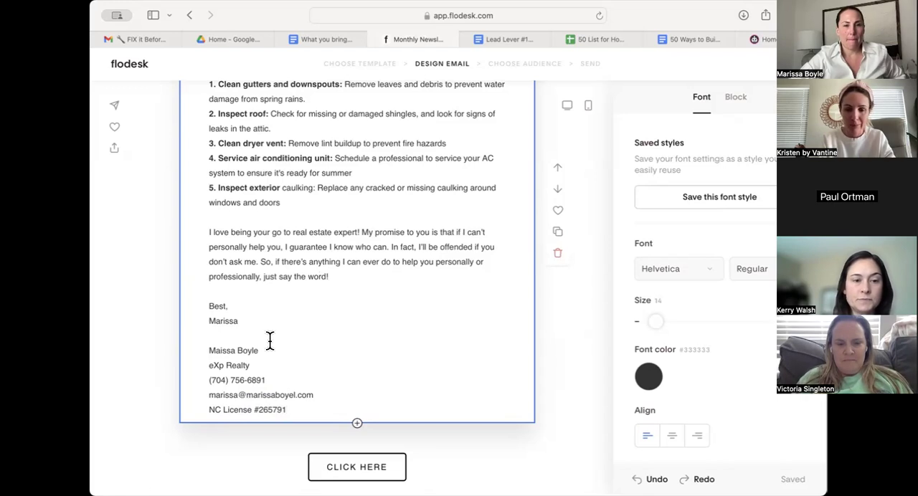
# Bold the sender's full name in the signature lines and deselect the text block.
pyautogui.moveTo(267, 350); pyautogui.dragTo(160, 346)
pyautogui.click(135, 325)
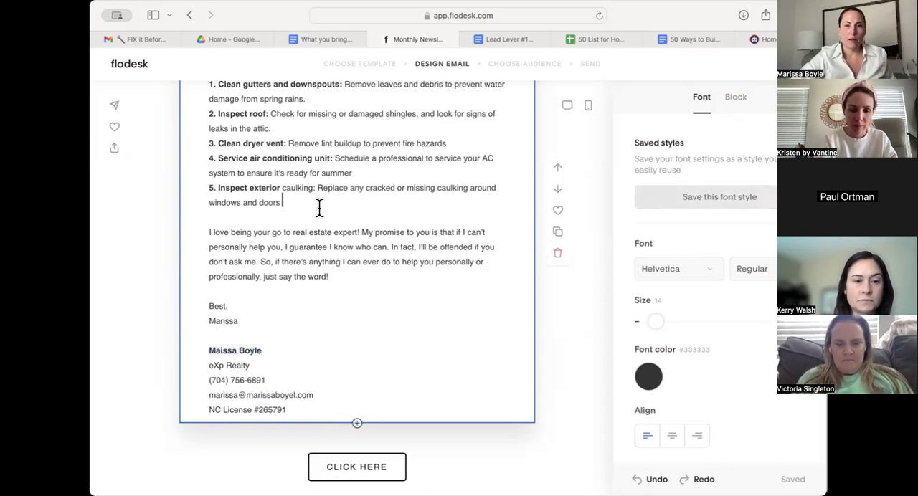
pyautogui.click(577, 313)
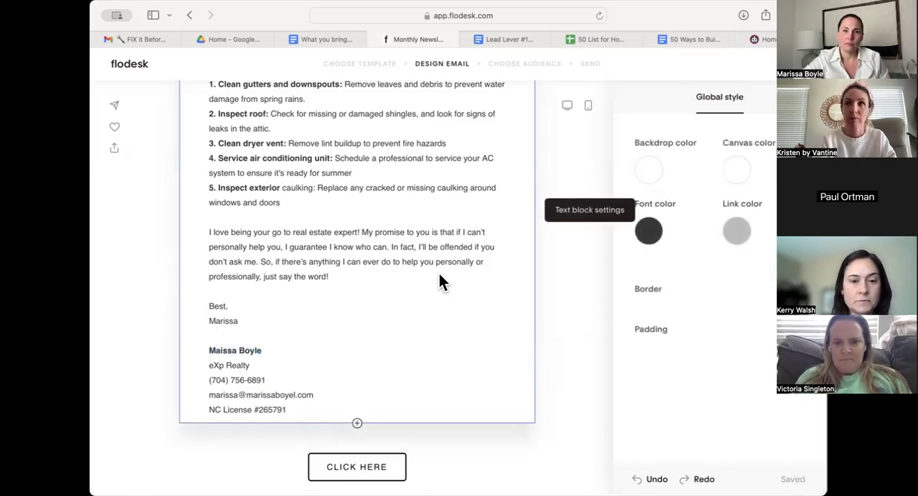
# Change the body text block's font color to the dark navy brand color.
pyautogui.scroll(5, 441, 280)
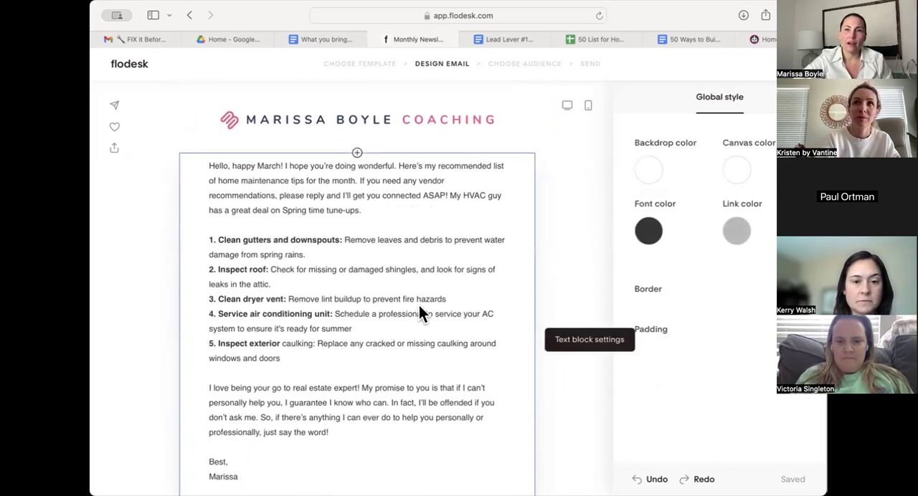
pyautogui.click(408, 228)
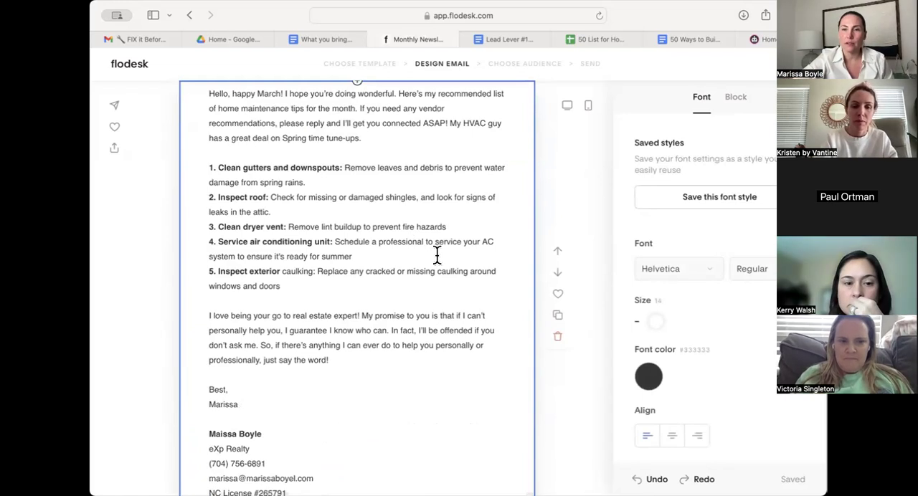
pyautogui.click(649, 378)
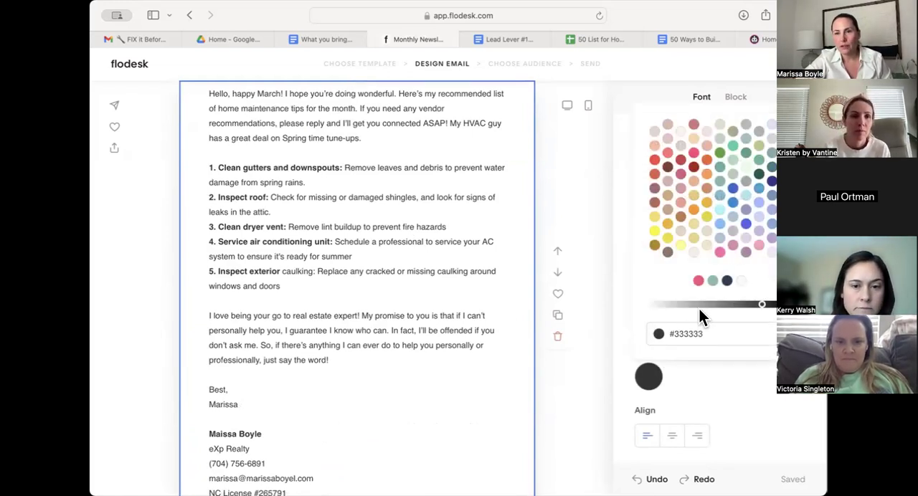
pyautogui.click(727, 281)
pyautogui.click(613, 260)
pyautogui.click(429, 263)
# Change the body text block's font to Open Sans and deselect the block.
pyautogui.click(638, 274)
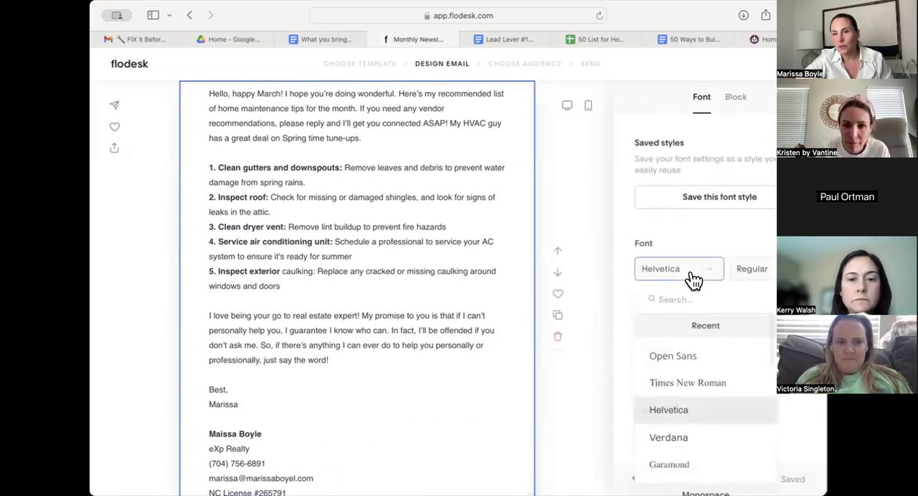
pyautogui.scroll(-5, 729, 388)
pyautogui.scroll(-10, 729, 391)
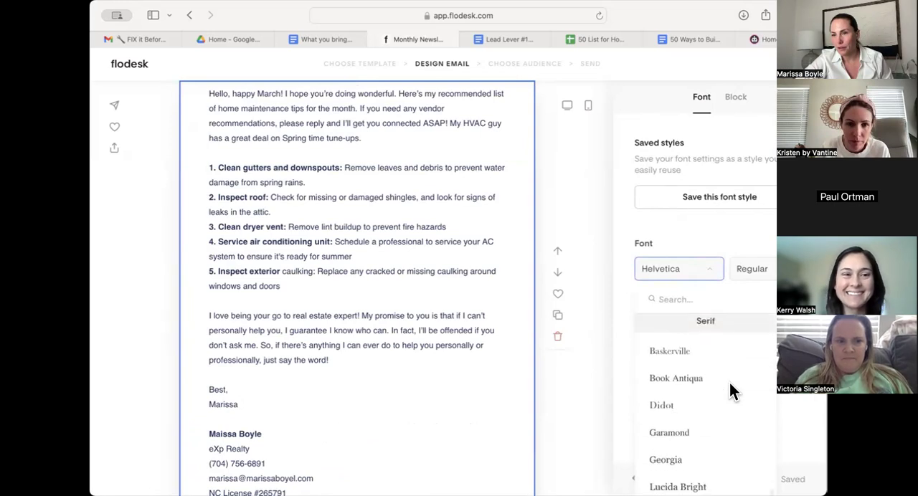
pyautogui.scroll(3, 729, 390)
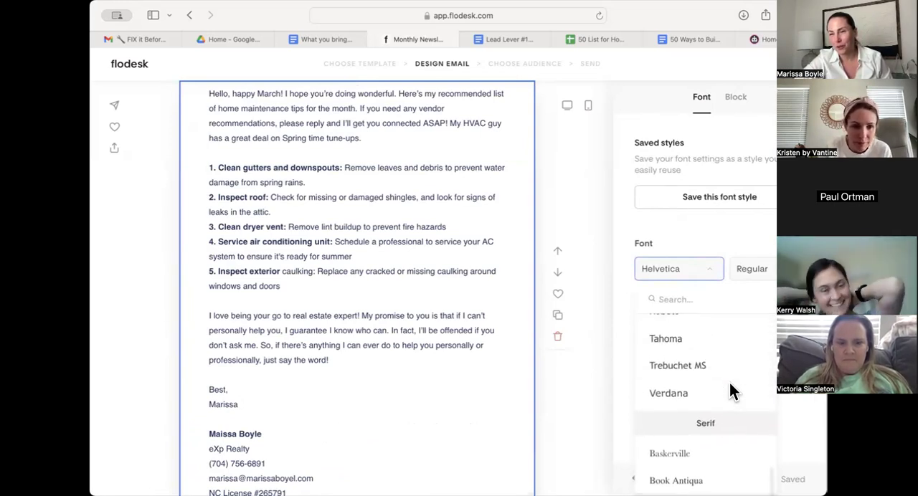
pyautogui.scroll(1, 729, 391)
pyautogui.scroll(-5, 730, 391)
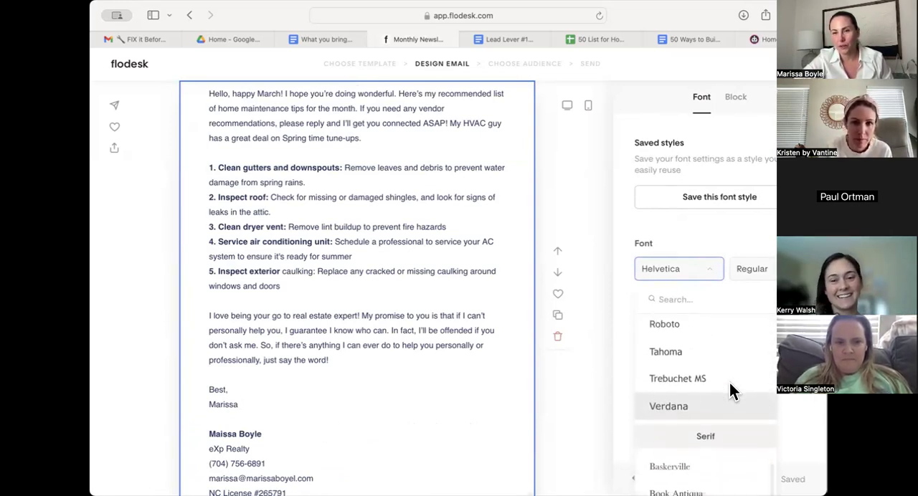
pyautogui.scroll(3, 715, 454)
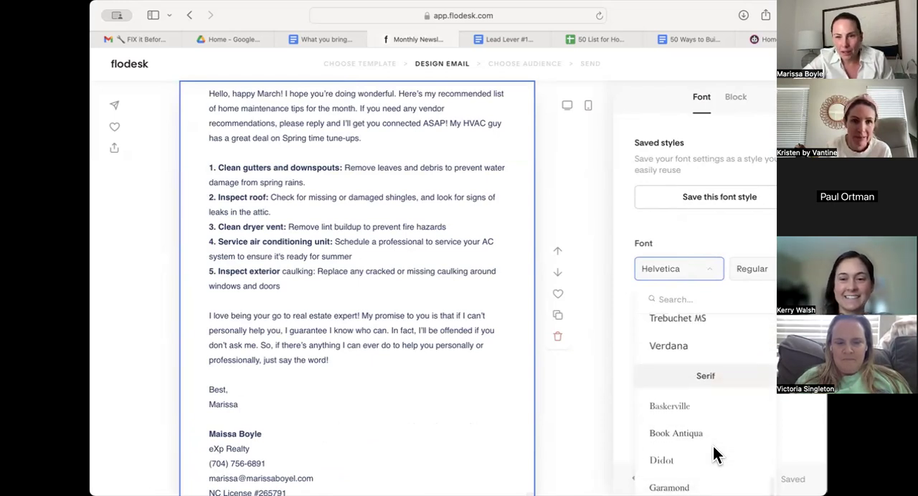
pyautogui.scroll(2, 679, 339)
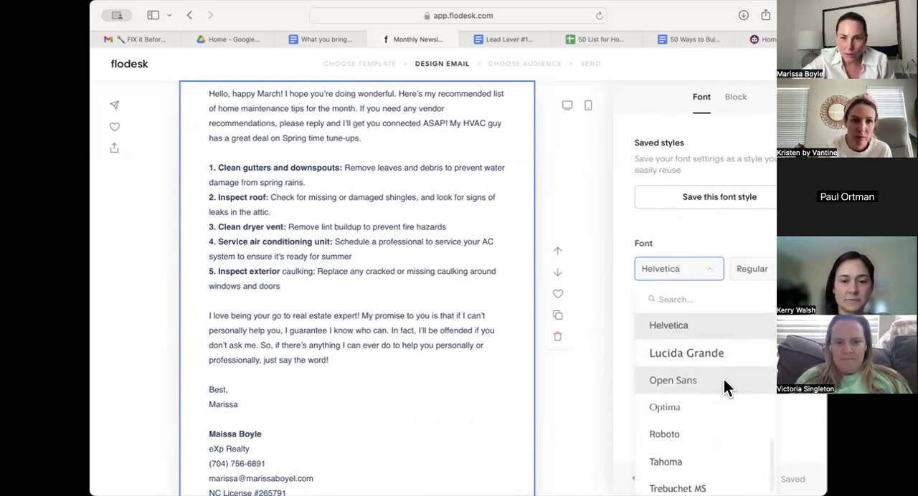
pyautogui.scroll(-1, 724, 379)
pyautogui.scroll(-2, 715, 424)
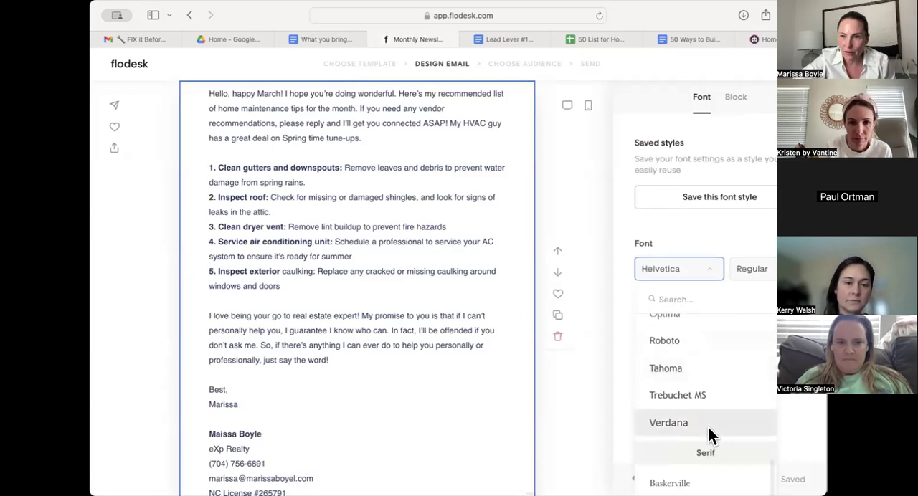
pyautogui.scroll(4, 708, 414)
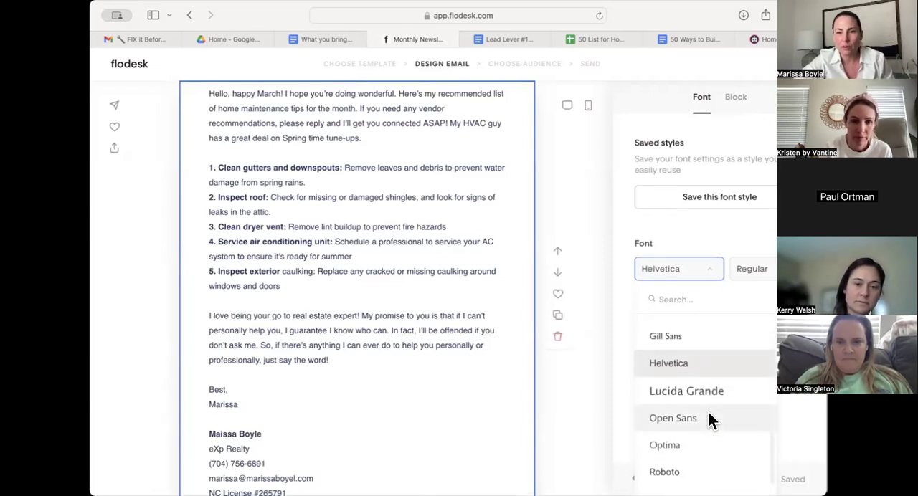
pyautogui.click(708, 414)
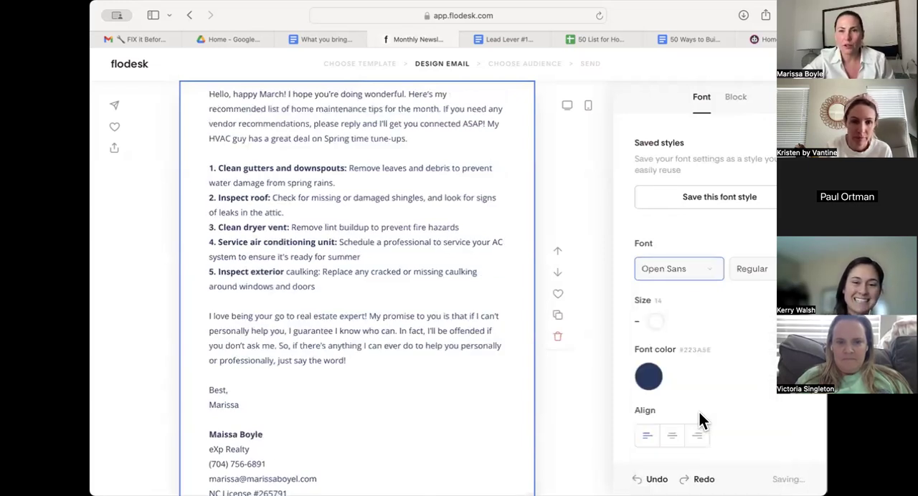
pyautogui.click(578, 196)
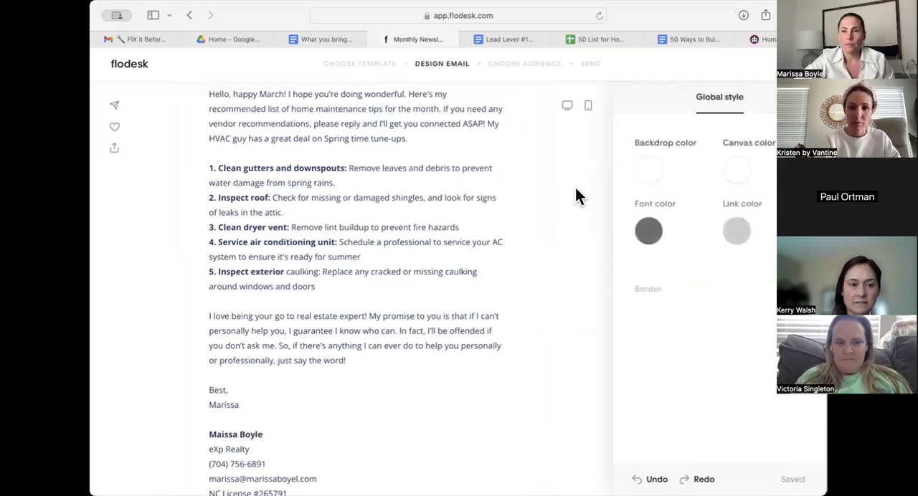
pyautogui.scroll(2, 390, 216)
pyautogui.scroll(-2, 390, 215)
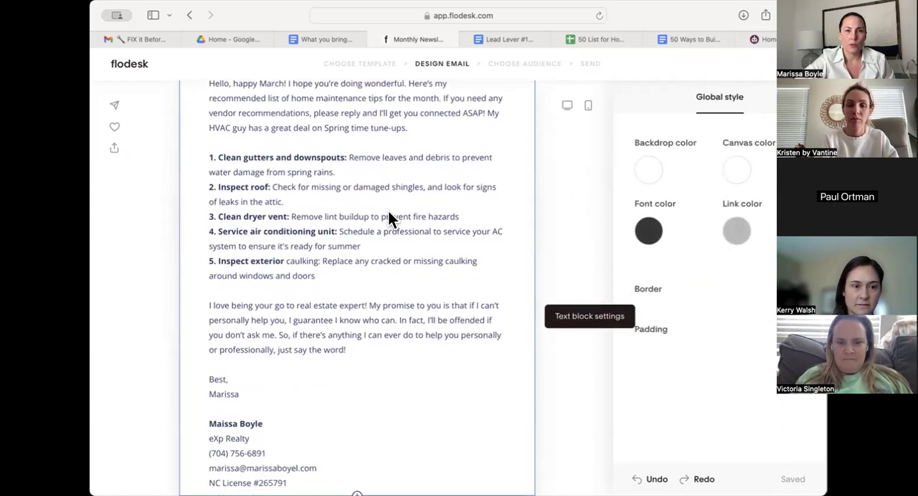
pyautogui.scroll(-1, 388, 211)
pyautogui.scroll(3, 390, 213)
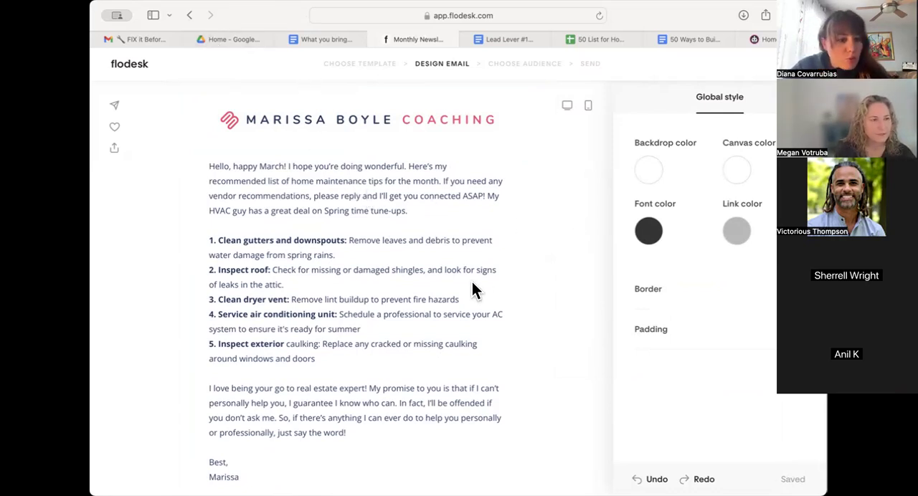
# Correct the misspelled domain of the e-mail address in the signature lines.
pyautogui.scroll(-3, 451, 301)
pyautogui.scroll(-1, 452, 303)
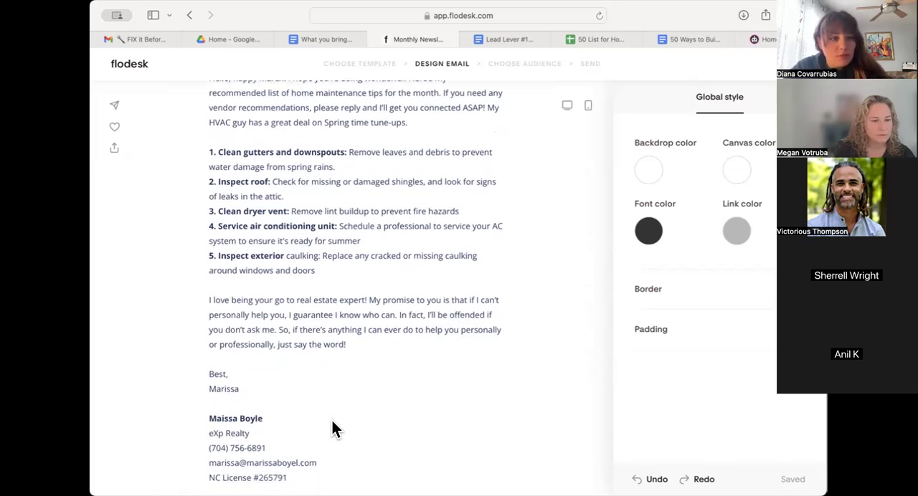
pyautogui.click(309, 449)
pyautogui.scroll(-2, 305, 448)
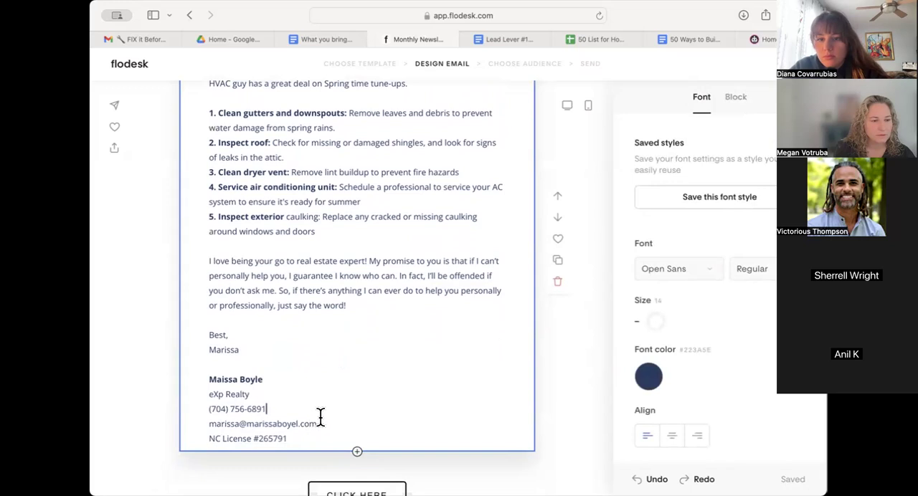
pyautogui.click(295, 424)
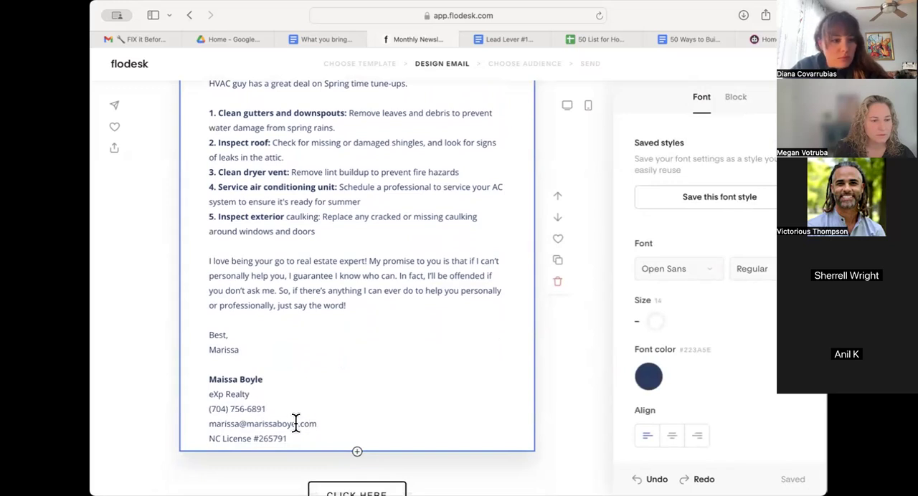
pyautogui.press('BackSpace')
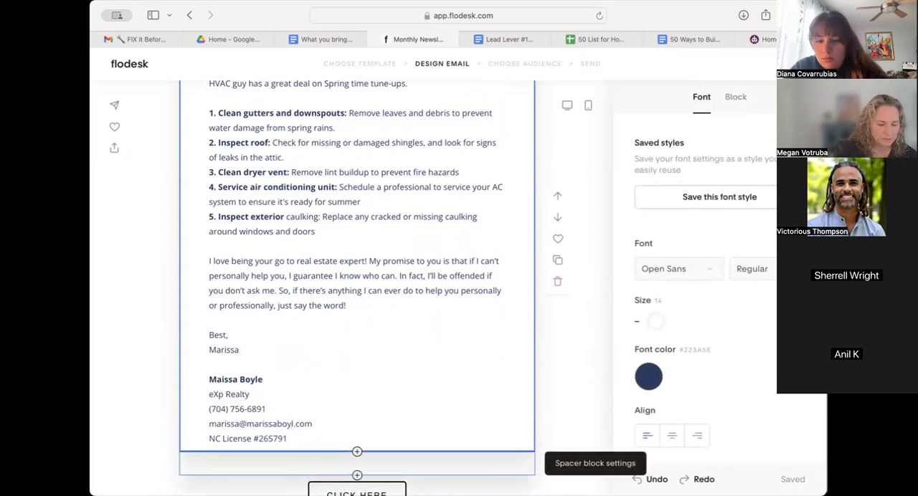
pyautogui.write('e')
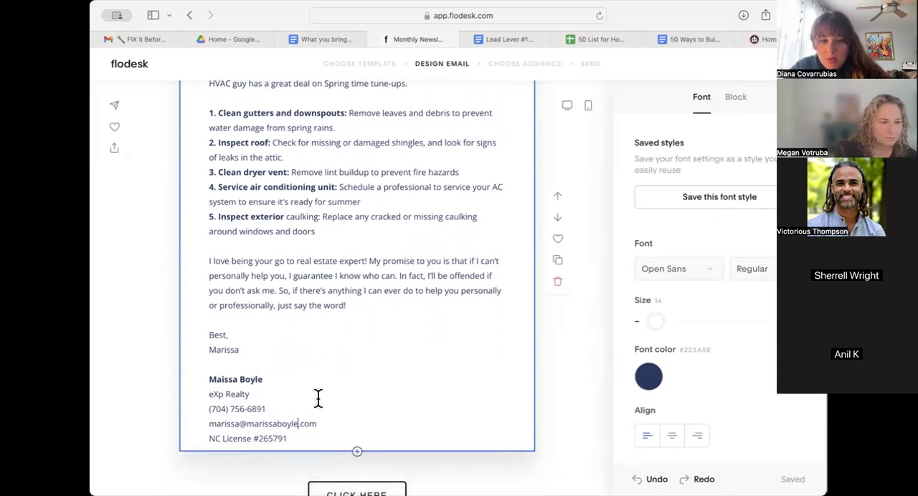
# Correct the spelling of the sender's first name in the bold signature line and deselect the text block.
pyautogui.click(239, 379)
pyautogui.press('BackSpace')
pyautogui.press('BackSpace')
pyautogui.press('BackSpace')
pyautogui.press('BackSpace')
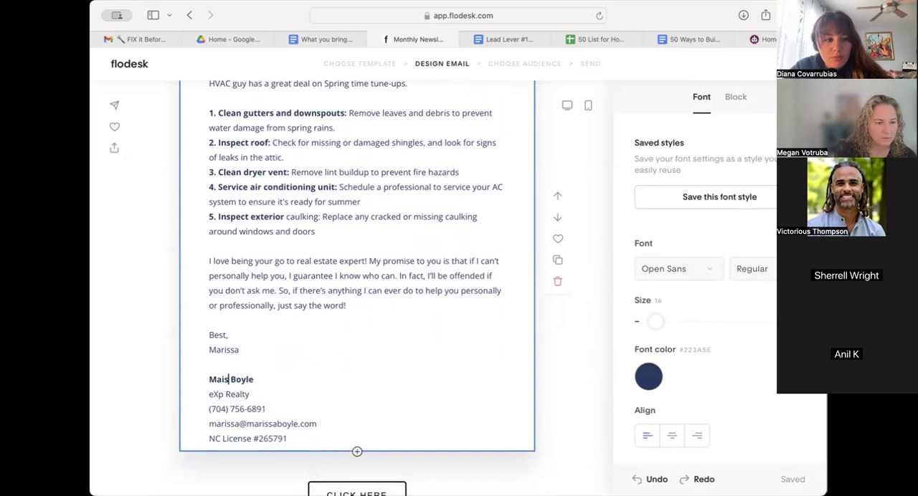
pyautogui.write('rissa')
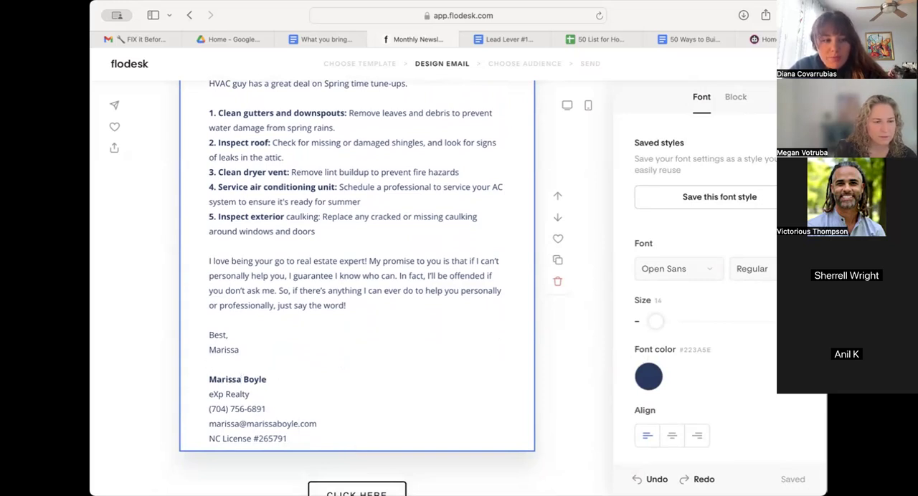
pyautogui.click(209, 364)
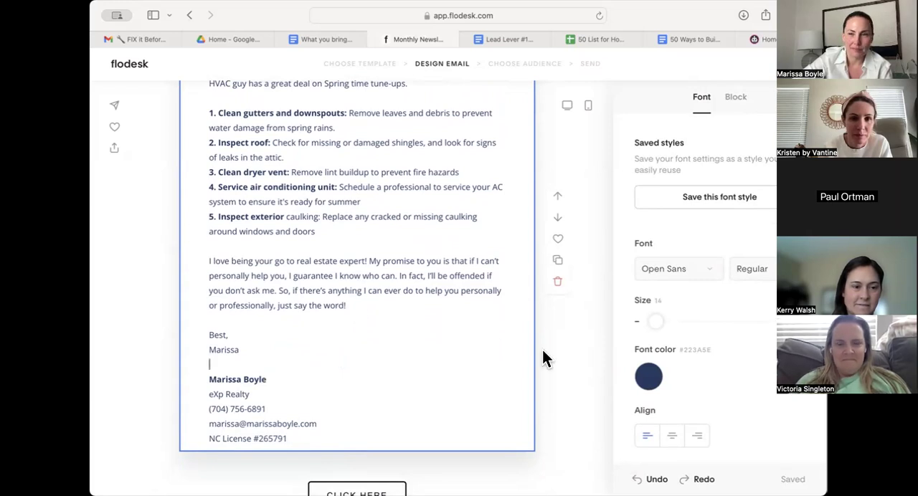
pyautogui.click(571, 362)
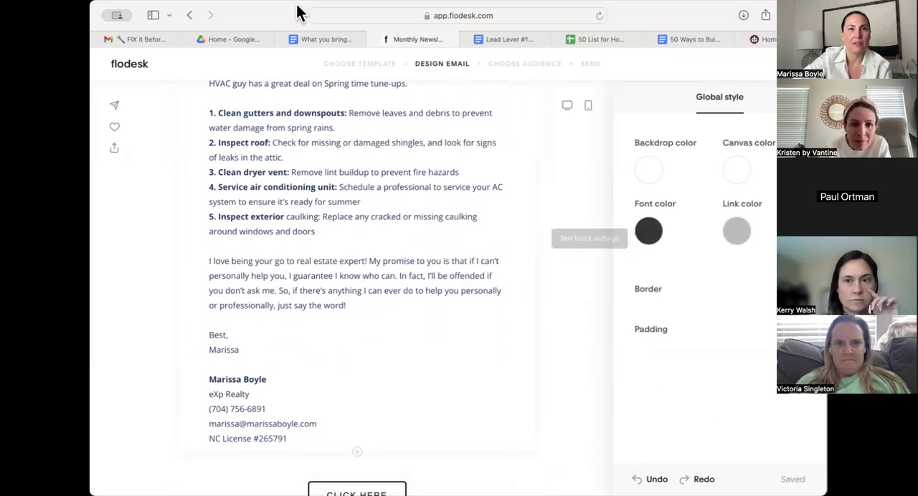
pyautogui.scroll(3, 299, 161)
pyautogui.scroll(-1, 300, 178)
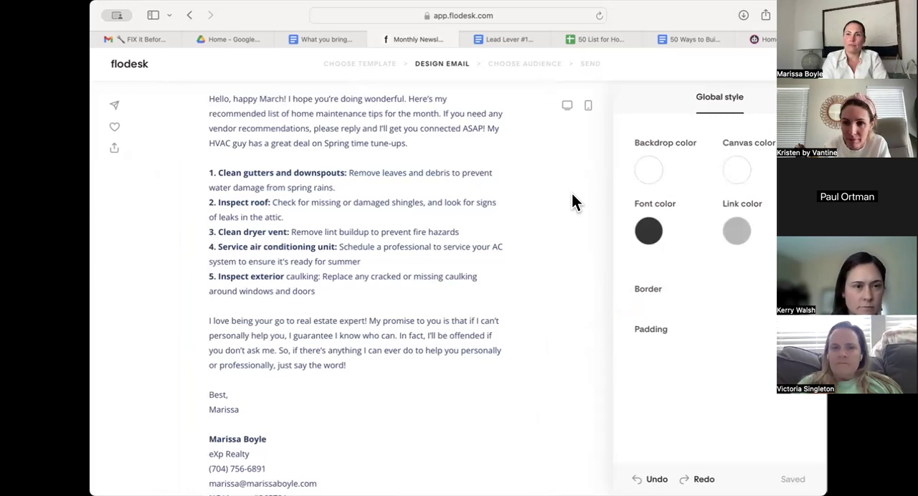
pyautogui.click(493, 208)
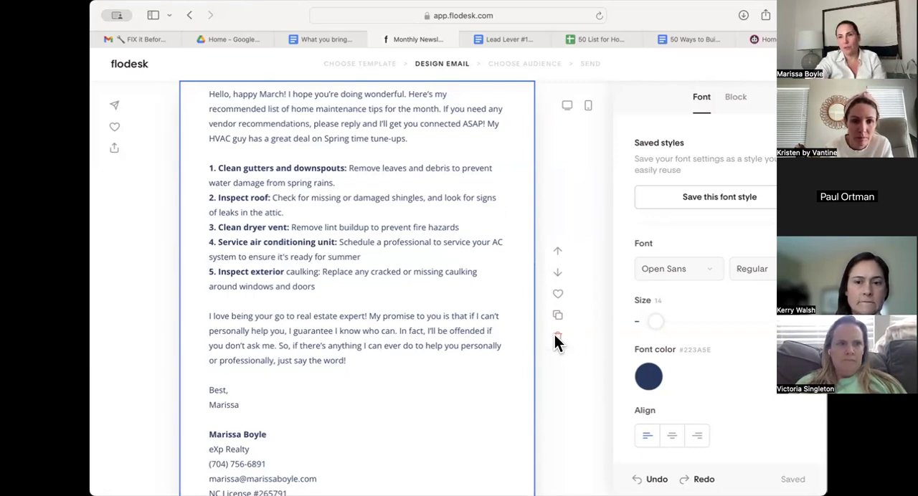
pyautogui.click(586, 420)
pyautogui.click(482, 312)
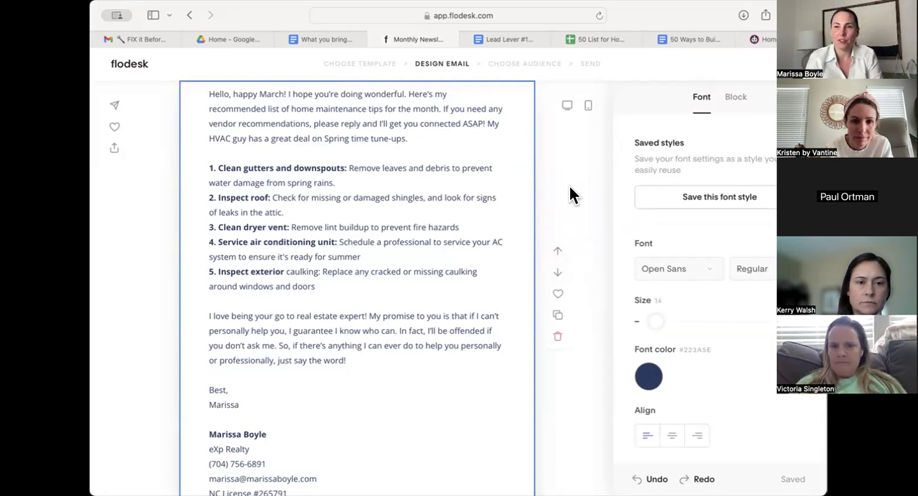
pyautogui.scroll(2, 565, 201)
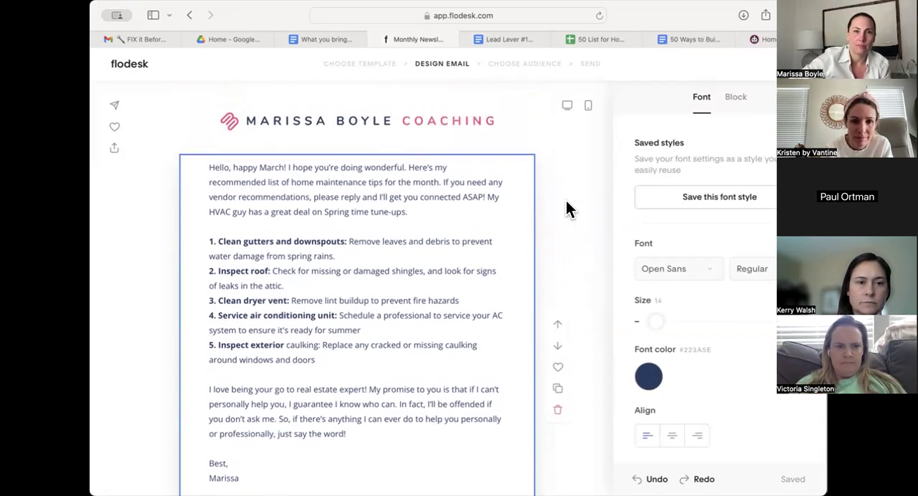
pyautogui.scroll(-1, 566, 201)
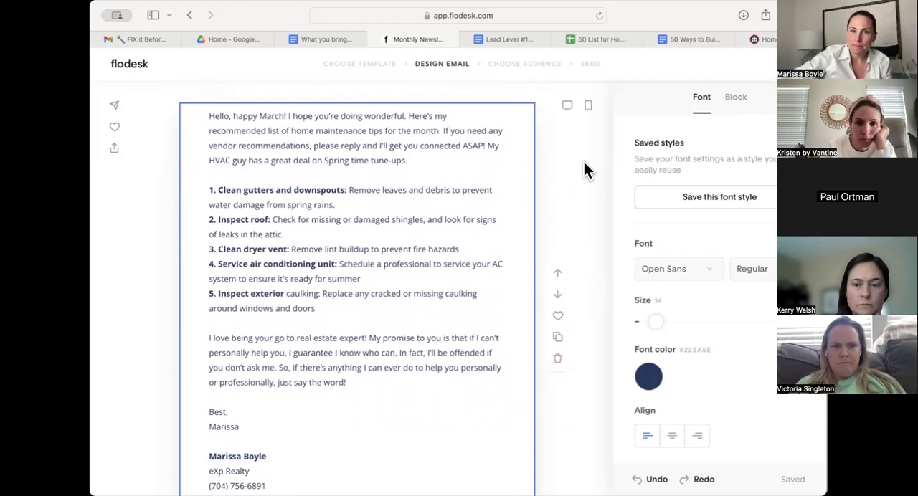
pyautogui.scroll(2, 448, 204)
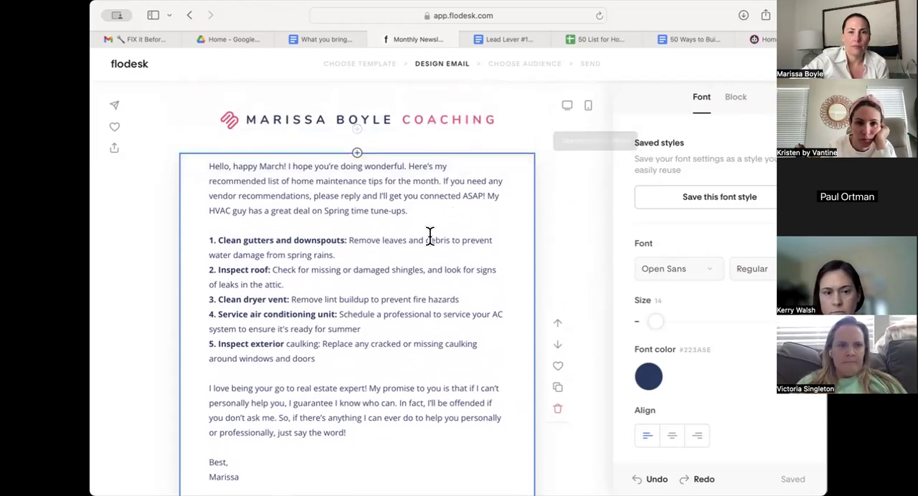
pyautogui.scroll(-1, 351, 374)
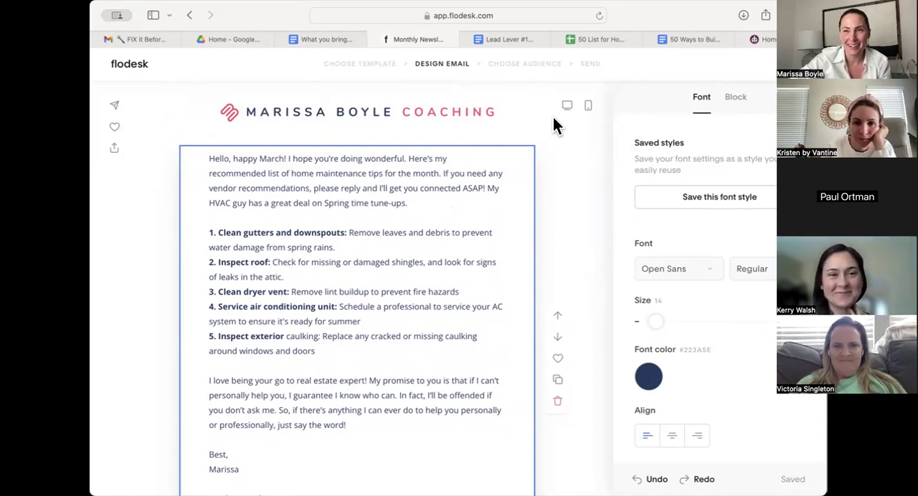
# Deselect the text block and review the newsletter's logo, tips, signature, button and footer.
pyautogui.click(563, 212)
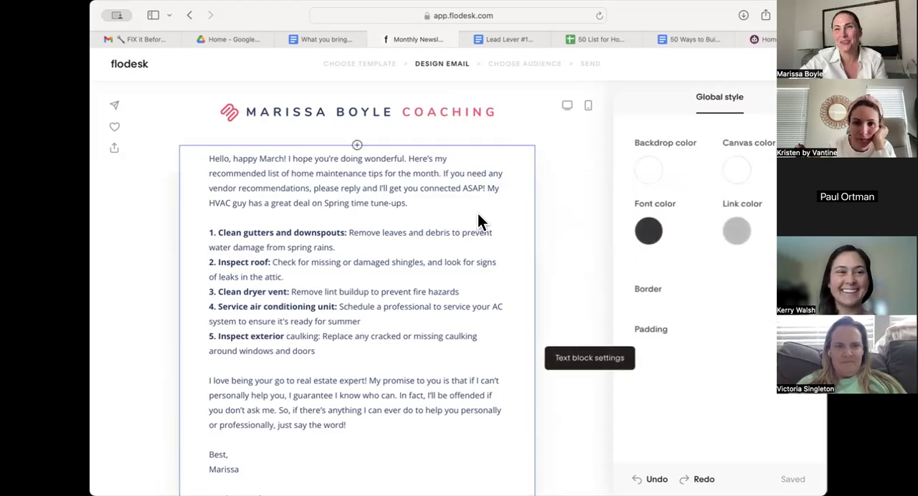
pyautogui.scroll(-5, 478, 214)
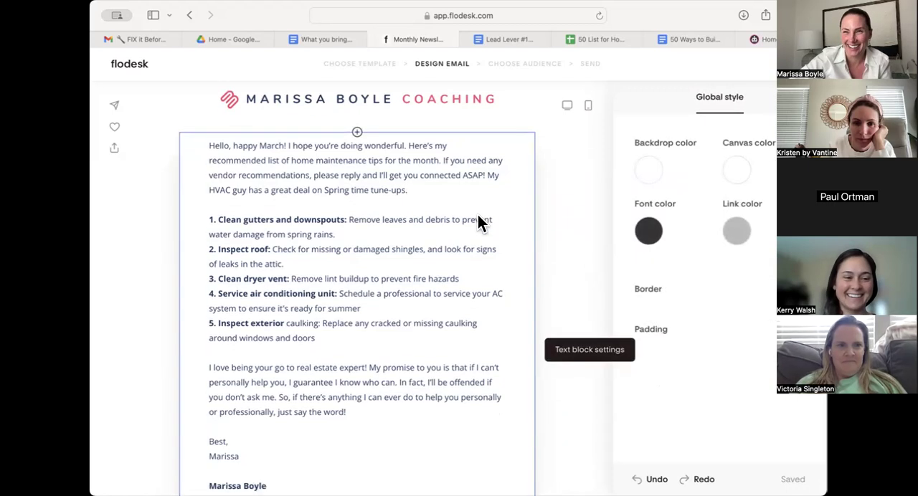
pyautogui.scroll(-1, 478, 214)
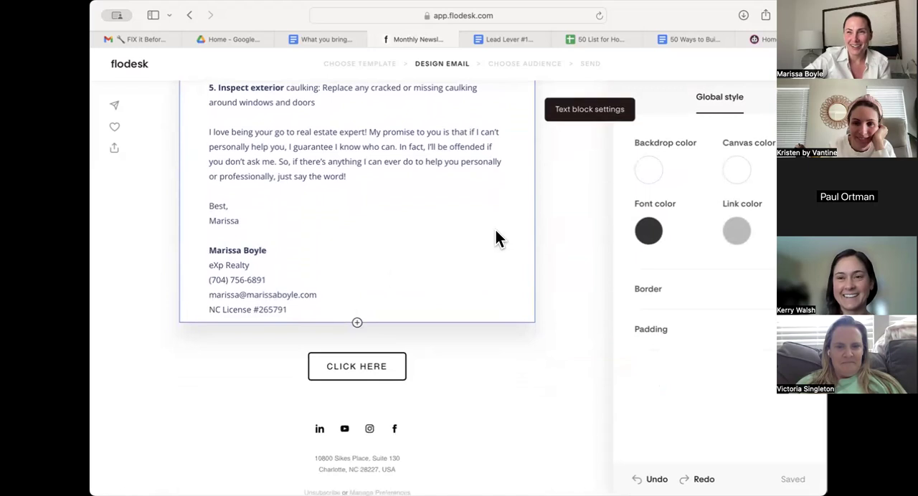
pyautogui.scroll(3, 416, 219)
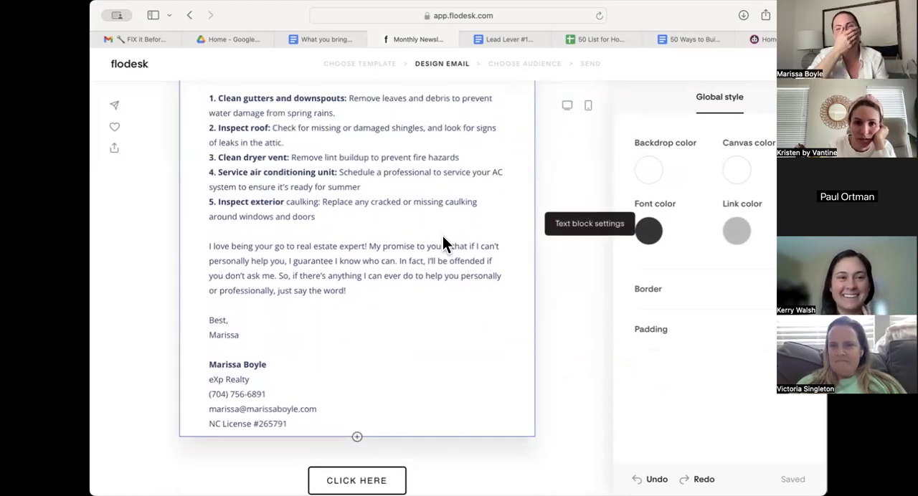
pyautogui.scroll(4, 426, 318)
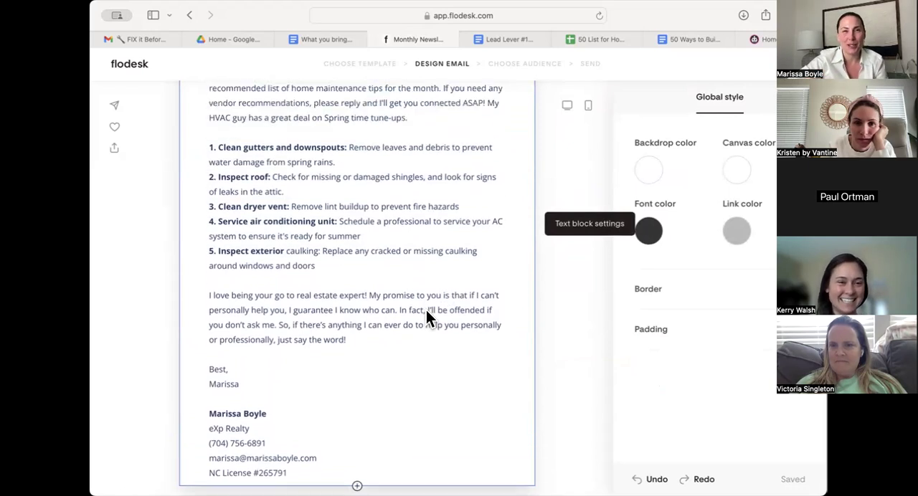
pyautogui.scroll(-4, 426, 312)
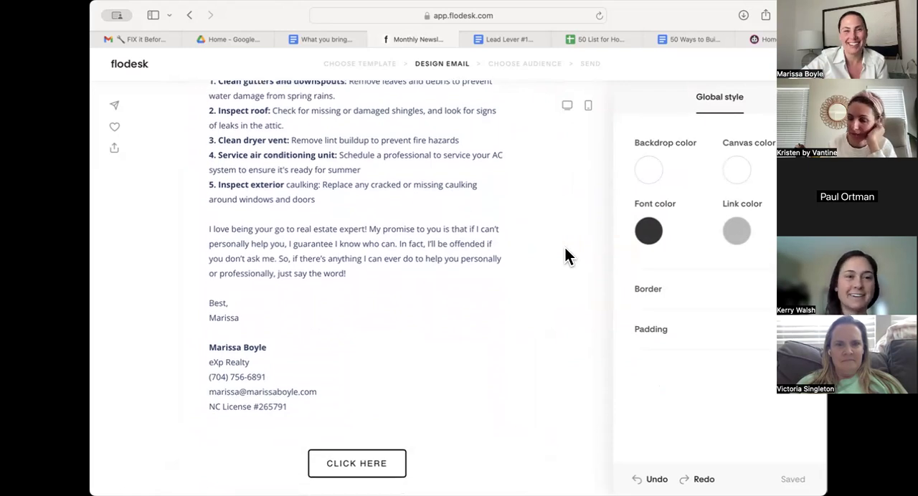
pyautogui.scroll(4, 565, 249)
pyautogui.scroll(-5, 566, 250)
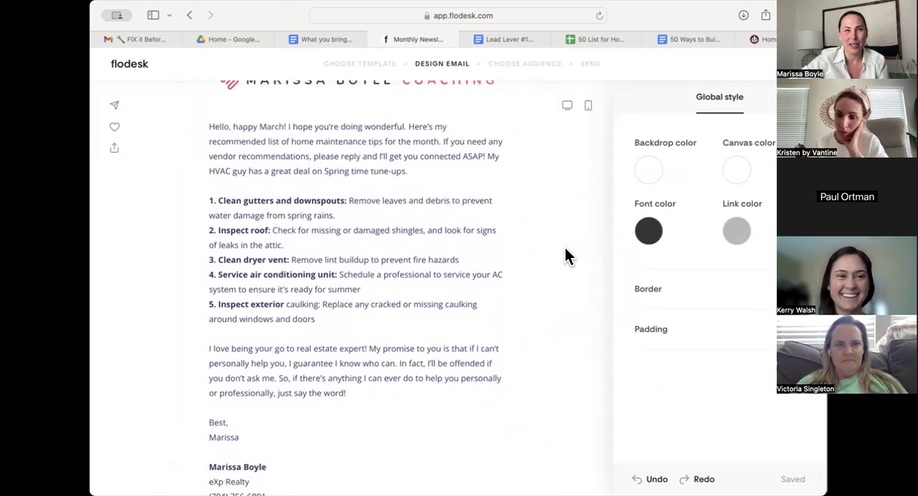
pyautogui.scroll(-3, 567, 257)
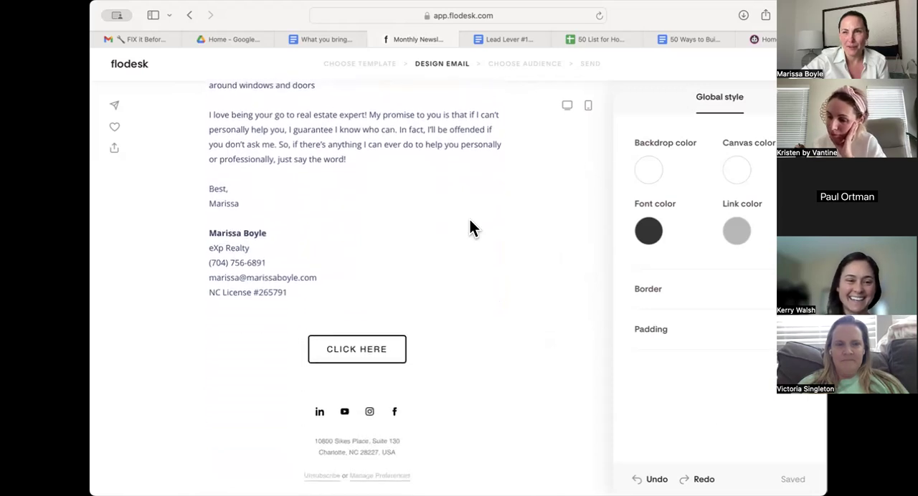
pyautogui.click(357, 252)
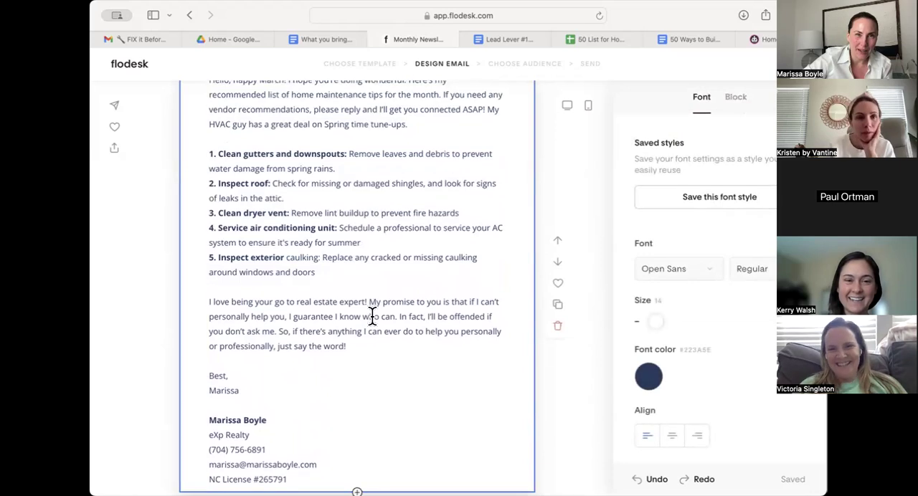
pyautogui.scroll(-2, 373, 316)
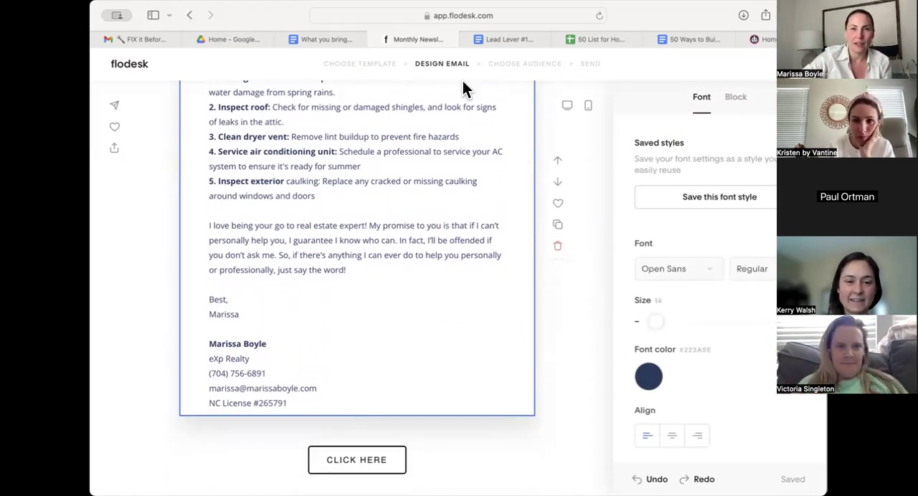
pyautogui.scroll(-3, 363, 248)
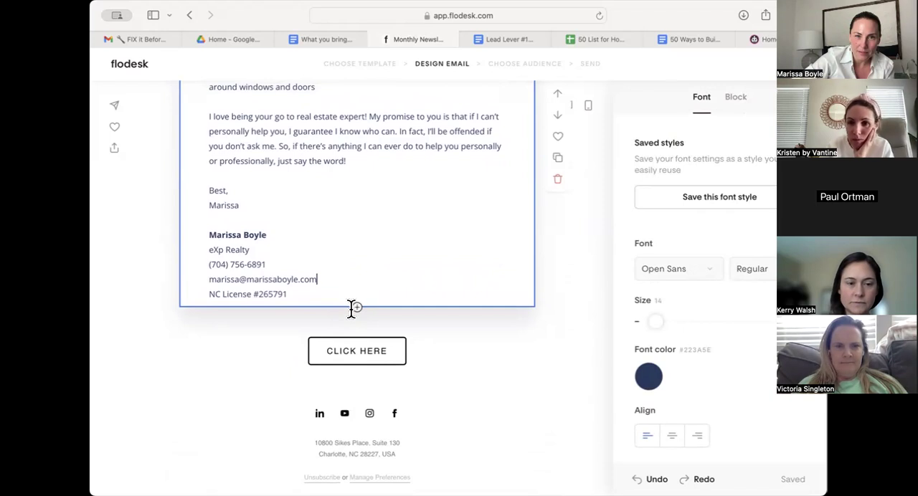
pyautogui.click(357, 308)
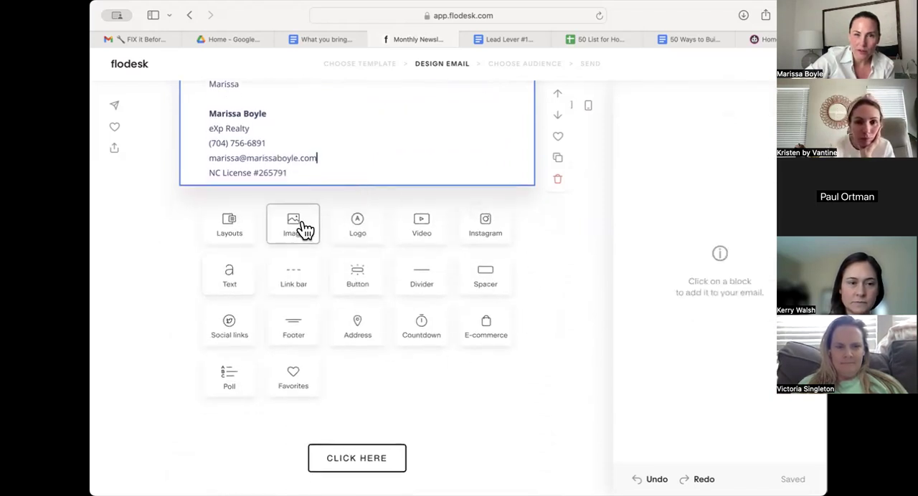
pyautogui.click(569, 243)
pyautogui.click(377, 203)
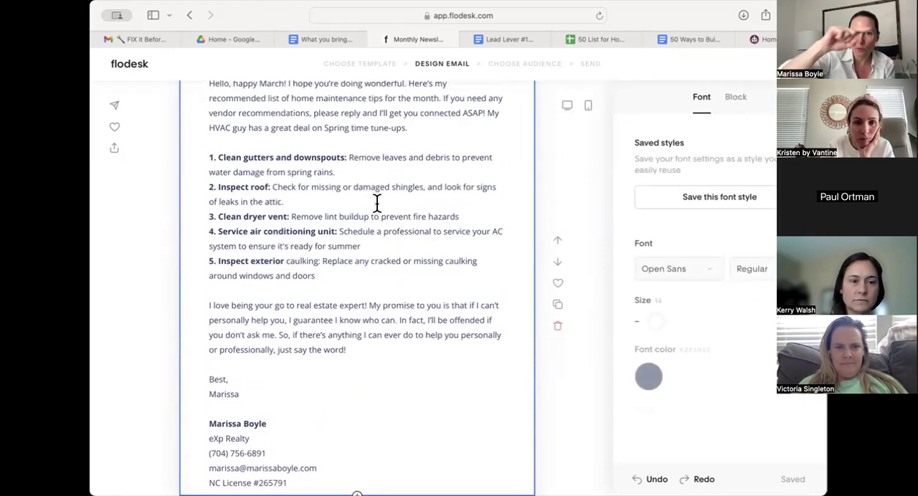
# Insert an image block directly below the signature text and upload the portrait photo into it.
pyautogui.scroll(-5, 376, 203)
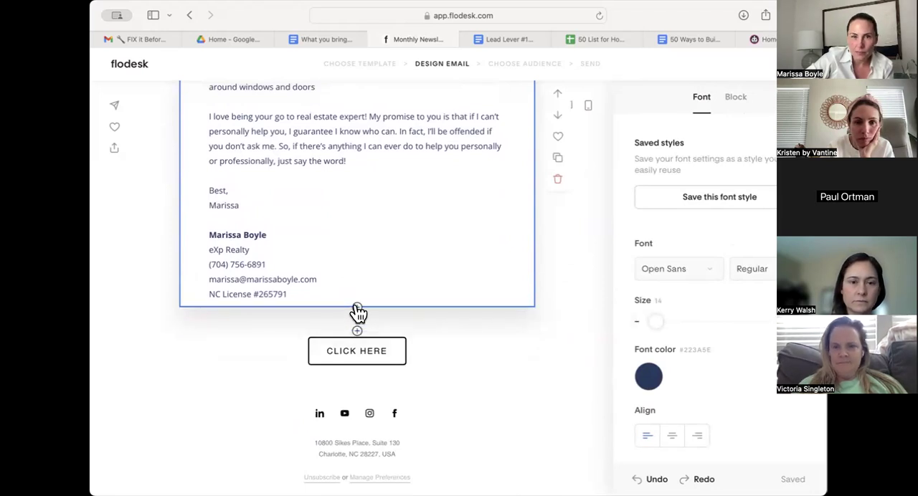
pyautogui.click(357, 308)
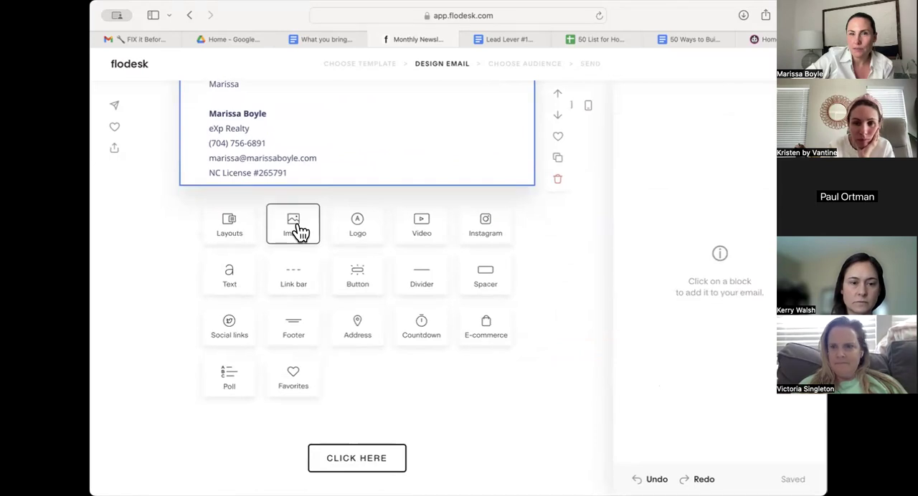
pyautogui.click(301, 232)
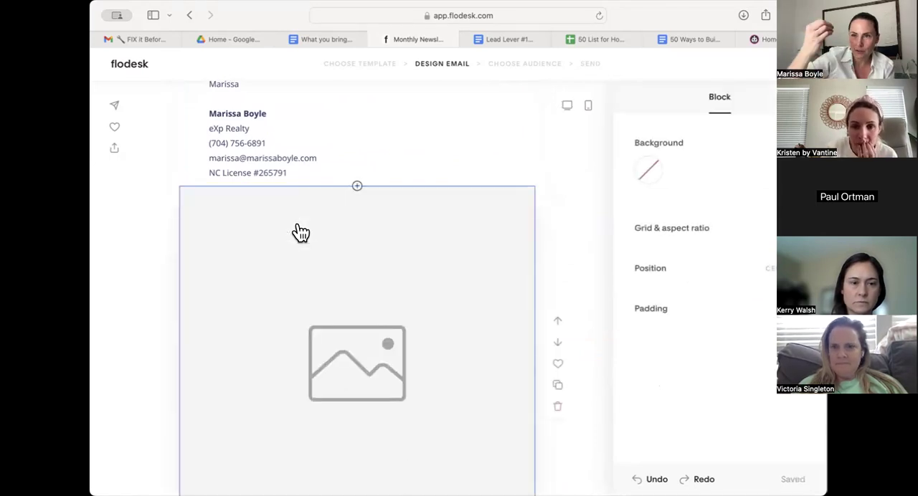
pyautogui.click(396, 235)
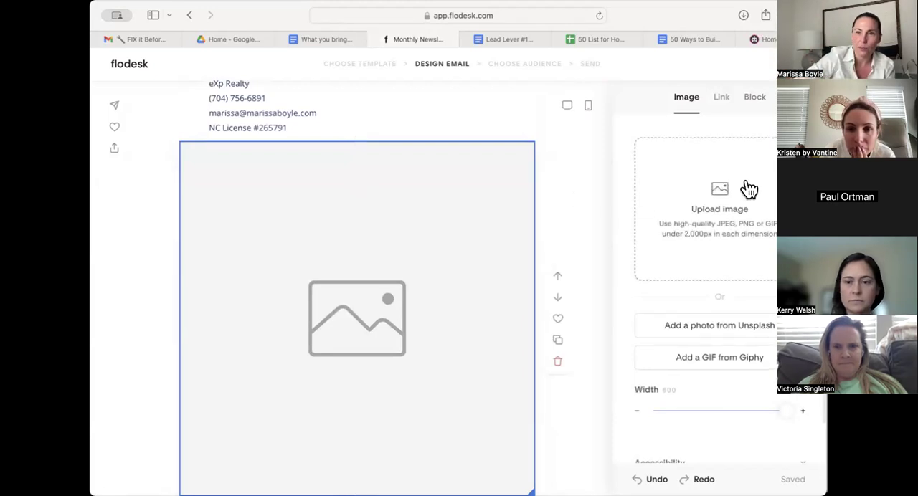
pyautogui.click(726, 192)
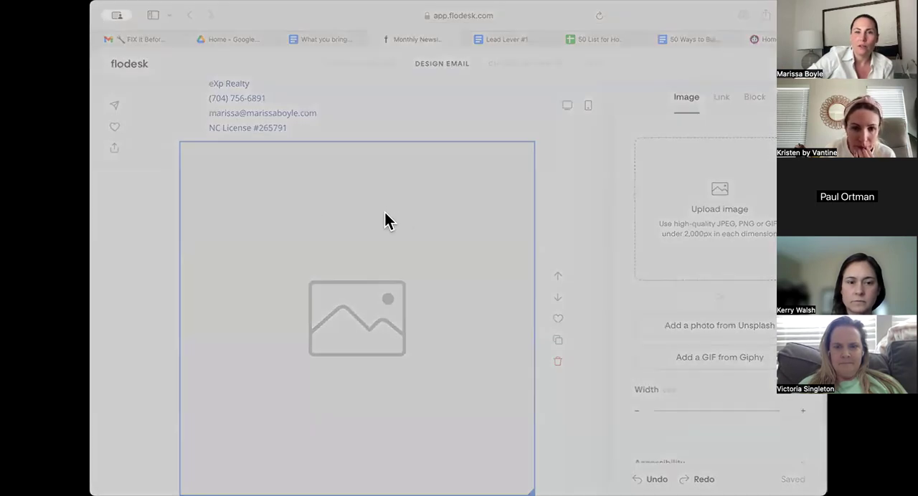
pyautogui.click(665, 361)
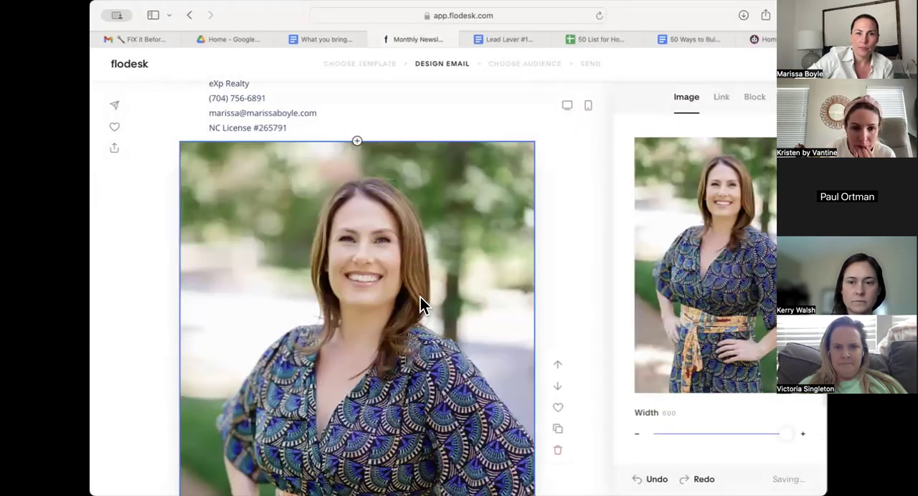
# Shrink the portrait photo to a width of about 188 and delete its image block from below the signature.
pyautogui.scroll(-5, 420, 297)
pyautogui.moveTo(531, 335)
pyautogui.mouseDown()
pyautogui.moveTo(434, 258)
pyautogui.moveTo(383, 236)
pyautogui.moveTo(412, 271)
pyautogui.mouseUp()
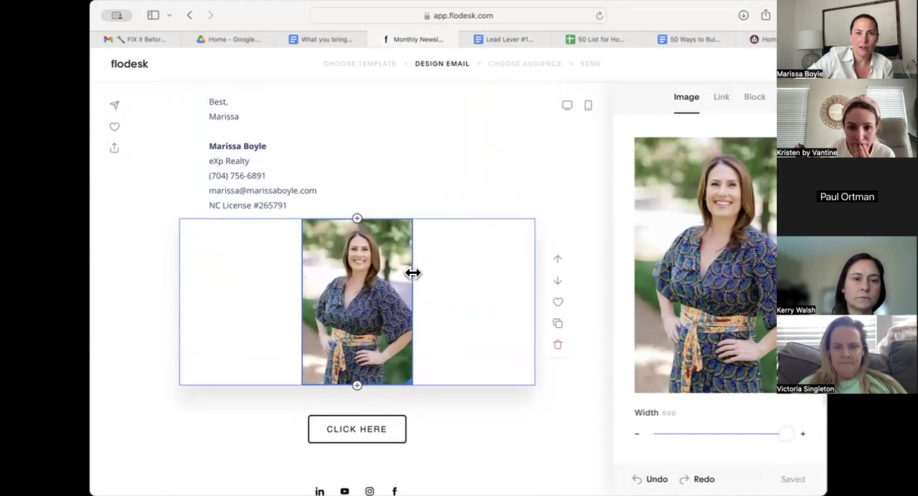
pyautogui.click(575, 203)
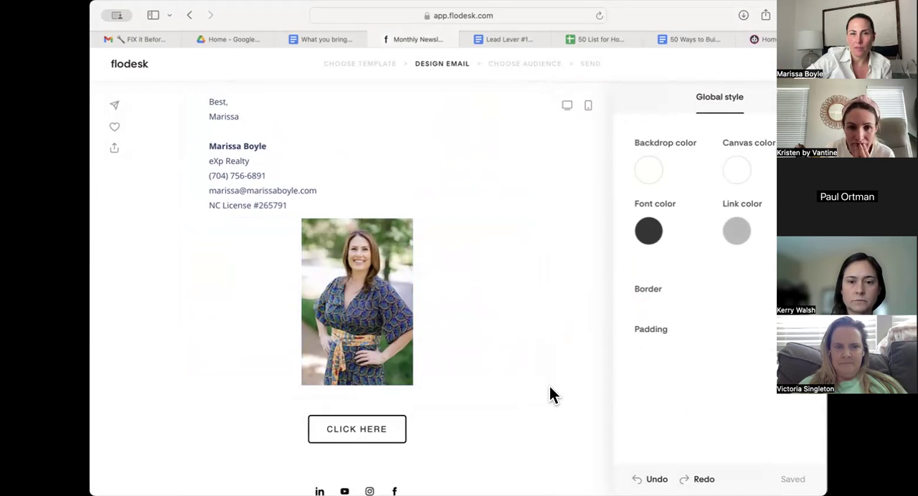
pyautogui.click(445, 305)
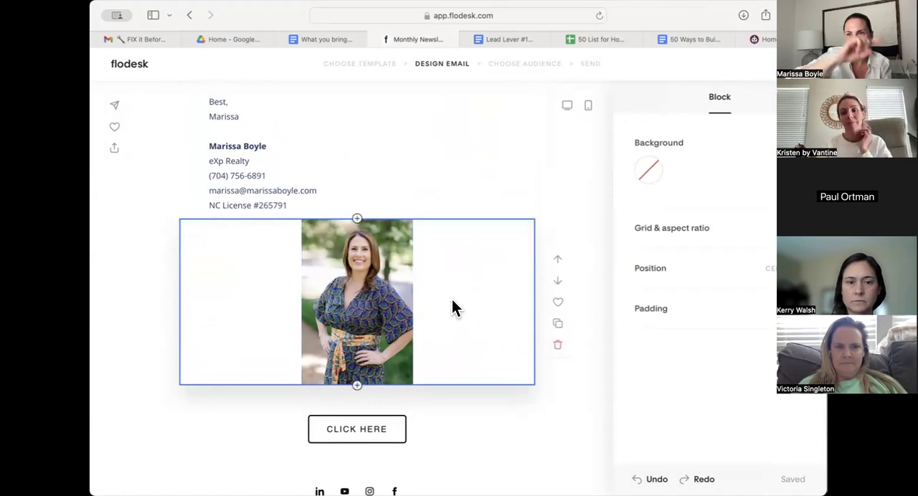
pyautogui.click(558, 344)
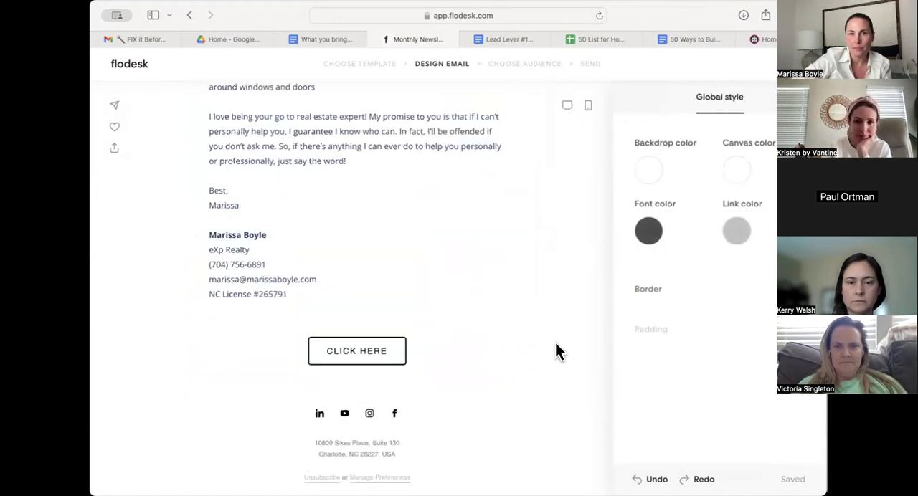
# Insert an image block between the spacer and the CLICK HERE button and upload the portrait photo into it.
pyautogui.click(359, 333)
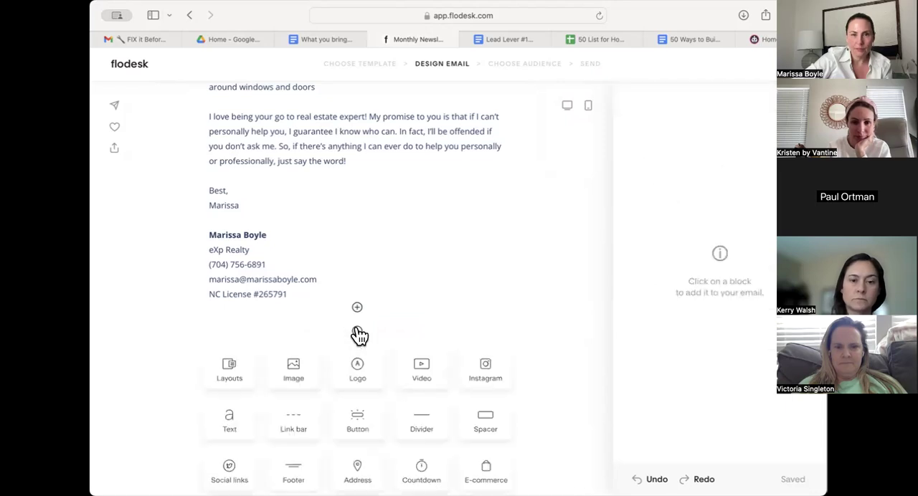
pyautogui.click(302, 228)
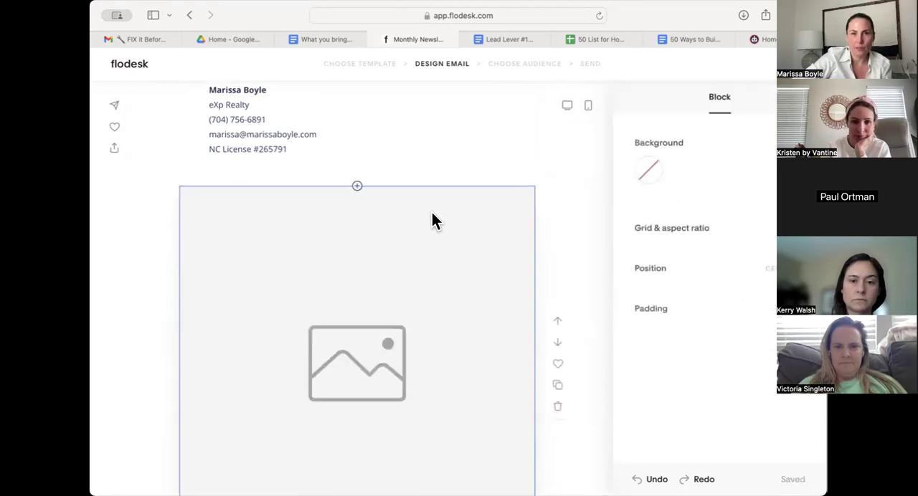
pyautogui.click(406, 251)
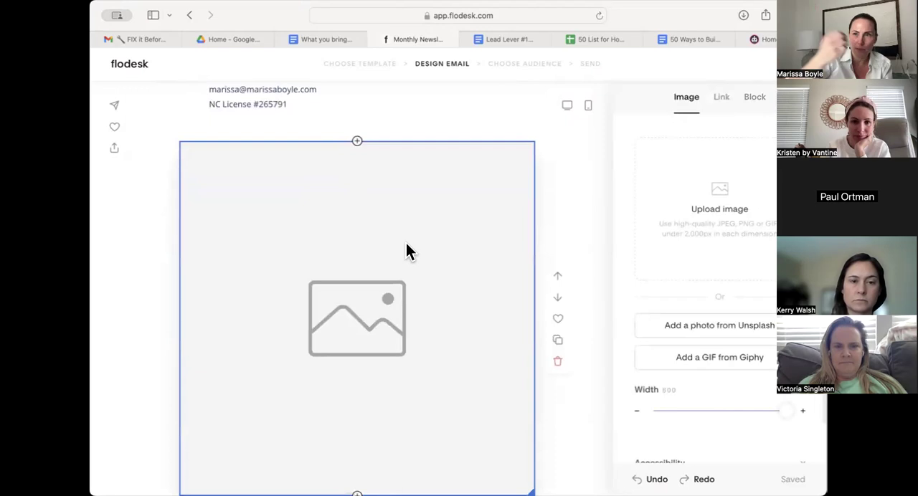
pyautogui.click(727, 205)
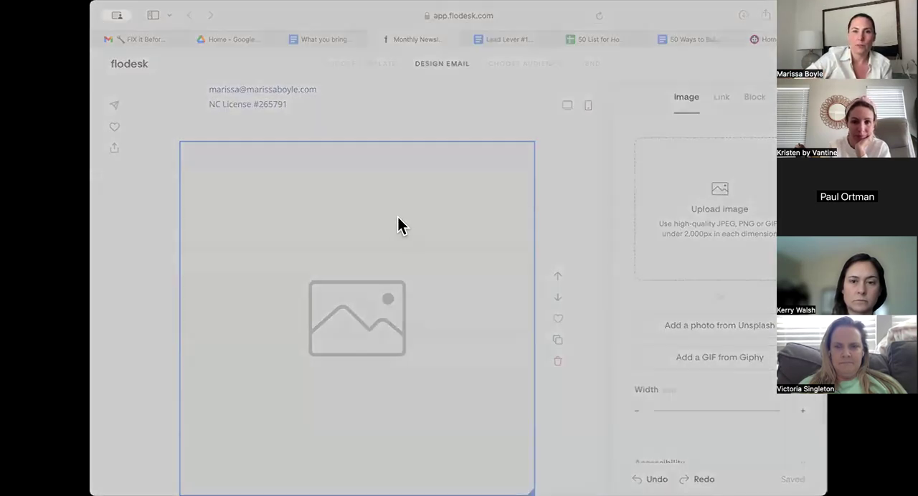
pyautogui.click(659, 357)
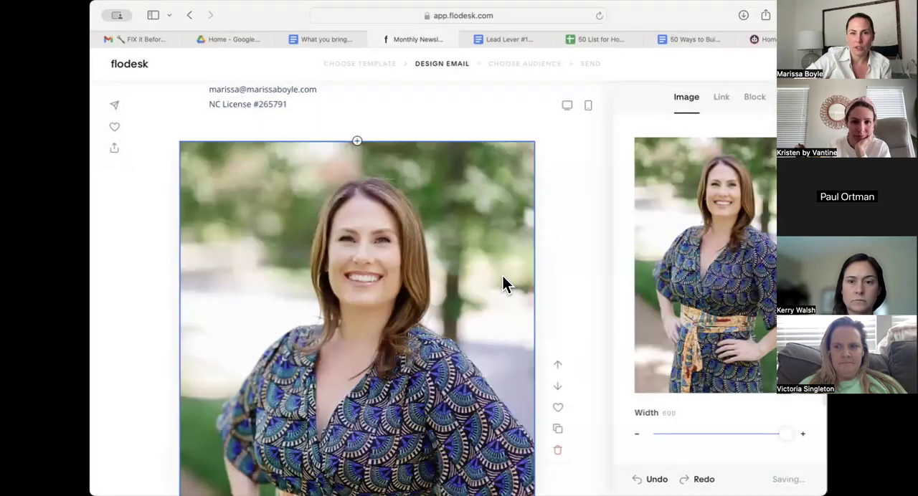
# Shrink the portrait photo to about a third of the newsletter's width and deselect it.
pyautogui.scroll(-3, 503, 276)
pyautogui.moveTo(533, 434); pyautogui.dragTo(412, 327)
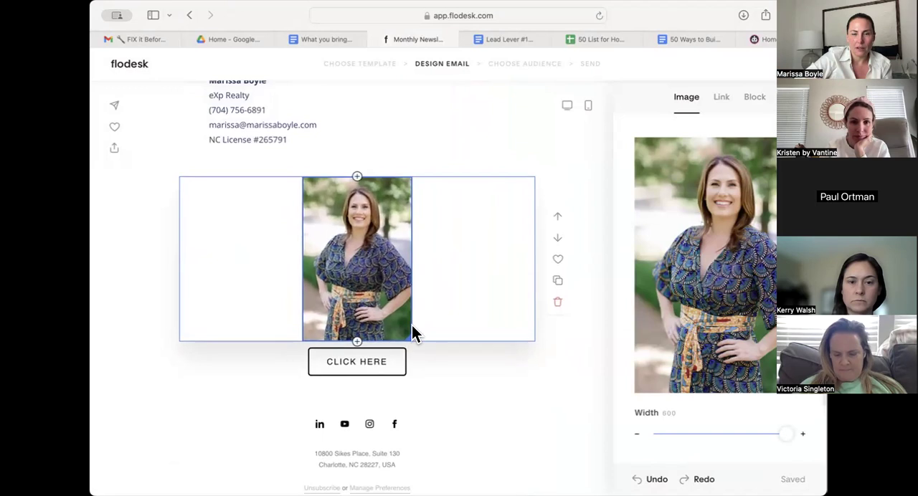
pyautogui.click(561, 372)
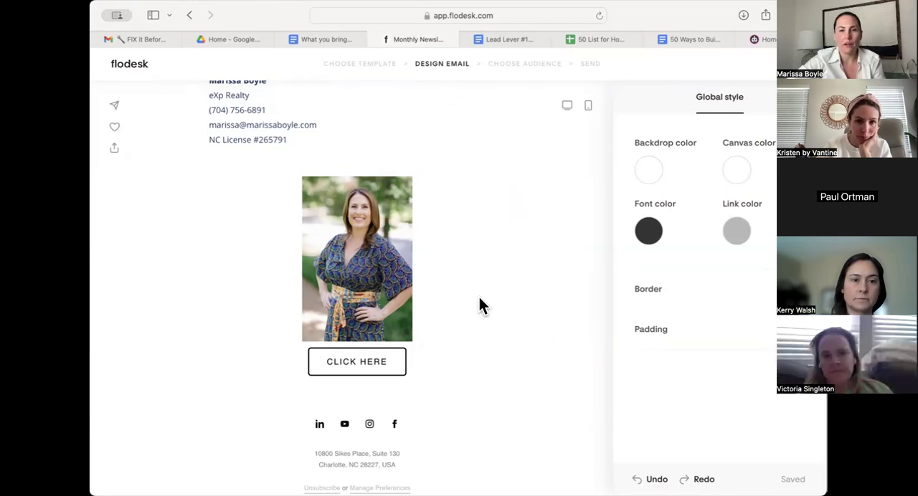
# Move the CLICK HERE button block above the portrait photo and deselect it.
pyautogui.click(388, 366)
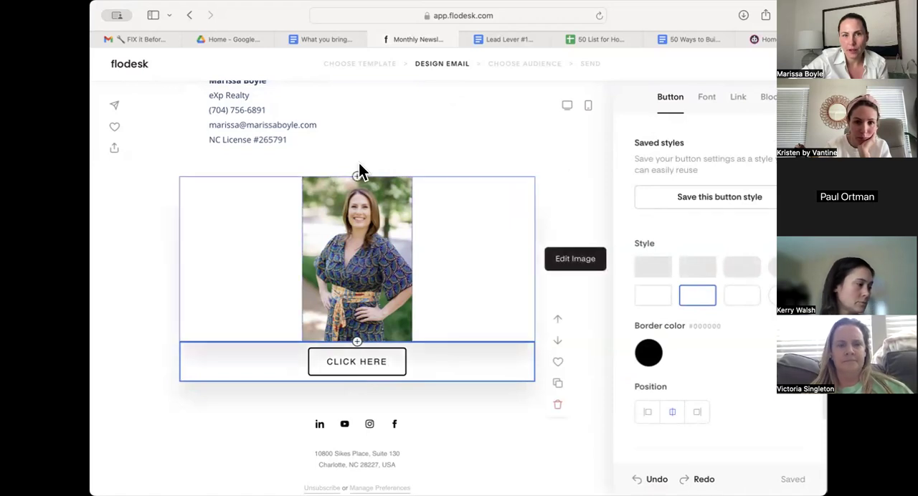
pyautogui.scroll(3, 359, 169)
pyautogui.scroll(-1, 359, 168)
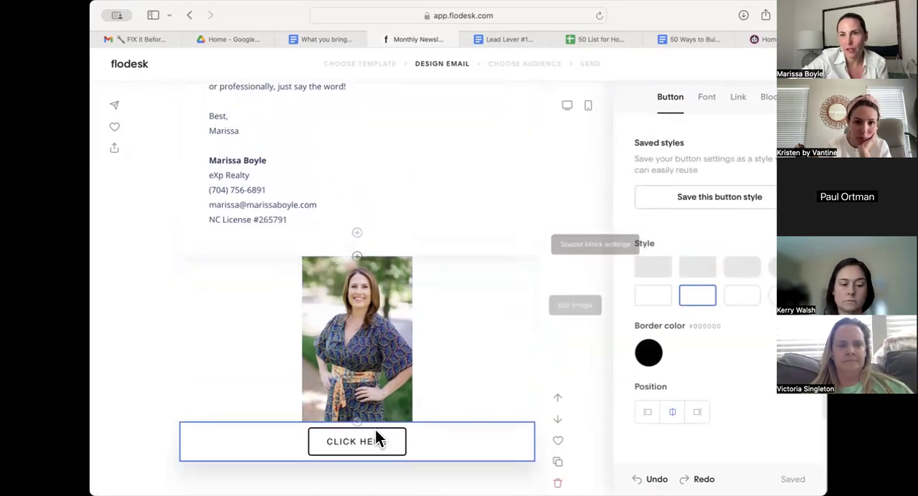
pyautogui.scroll(-1, 462, 343)
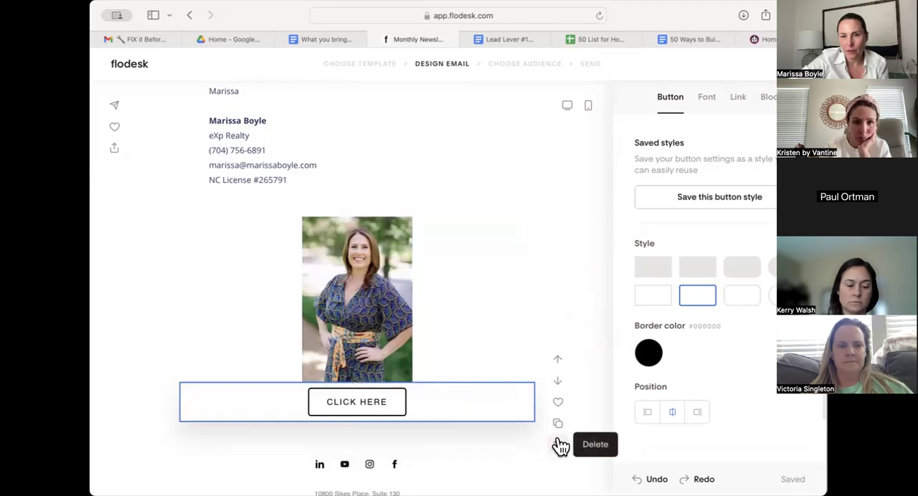
pyautogui.click(559, 363)
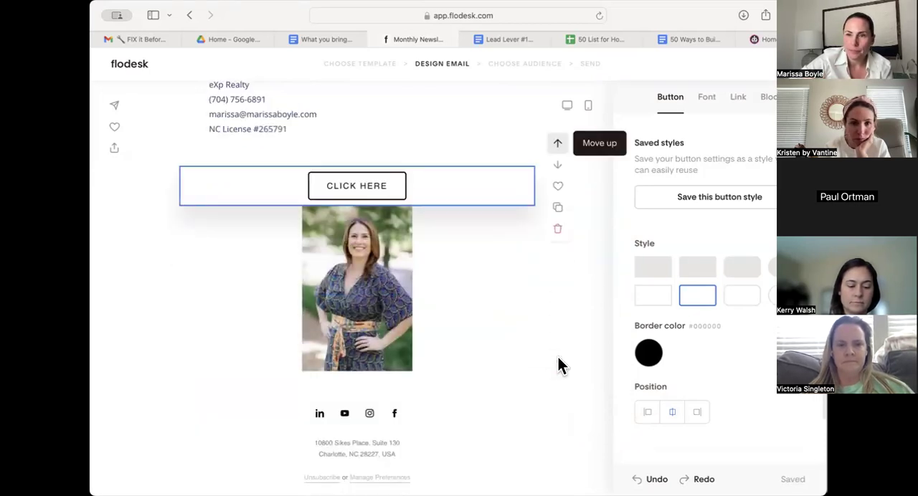
pyautogui.click(560, 343)
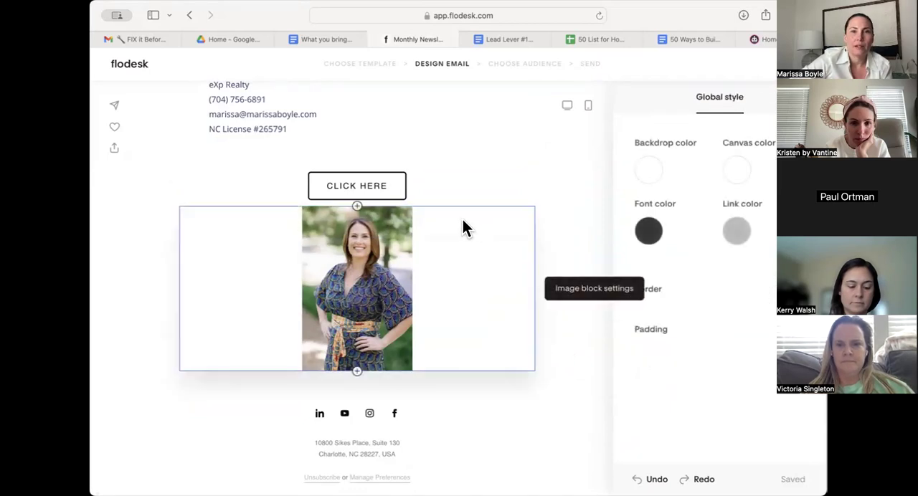
# Insert a spacer block between the CLICK HERE button and the portrait photo and deselect it.
pyautogui.click(357, 208)
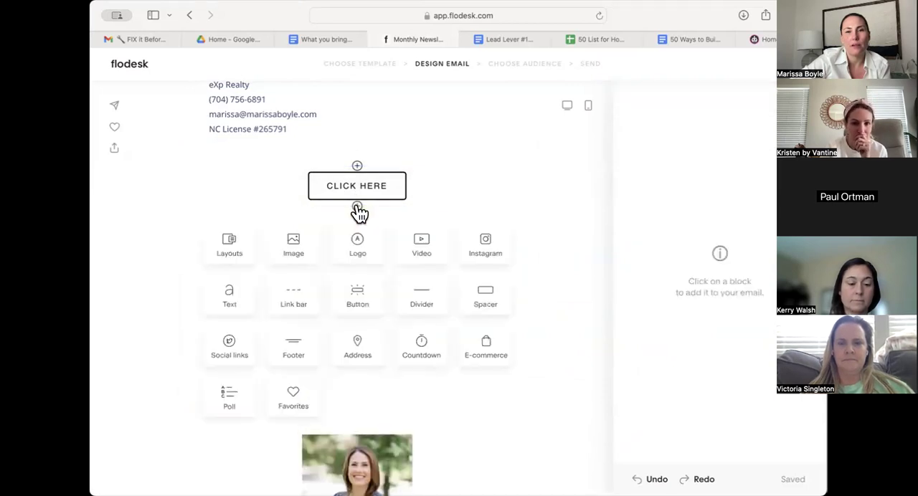
pyautogui.click(492, 302)
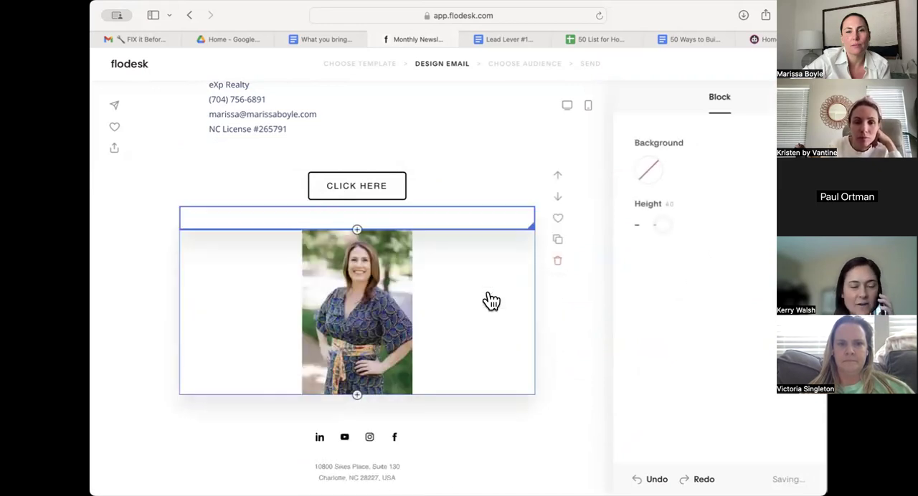
pyautogui.click(575, 315)
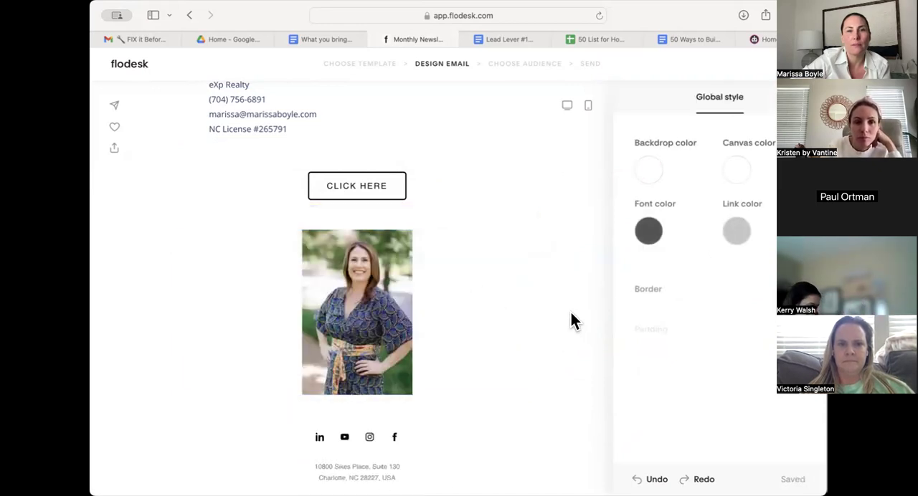
# Change the button's label to "GET MY PREFERRED VENDOR LIST" and deselect the button.
pyautogui.click(380, 184)
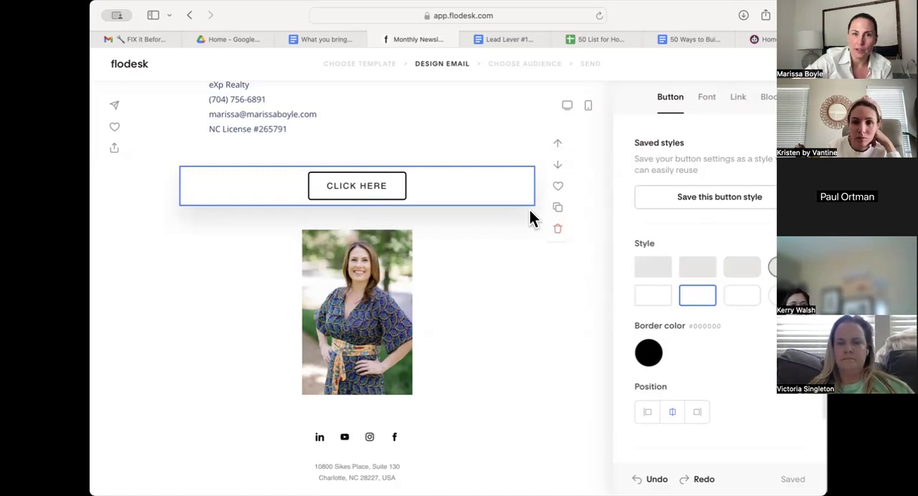
pyautogui.tripleClick(378, 185)
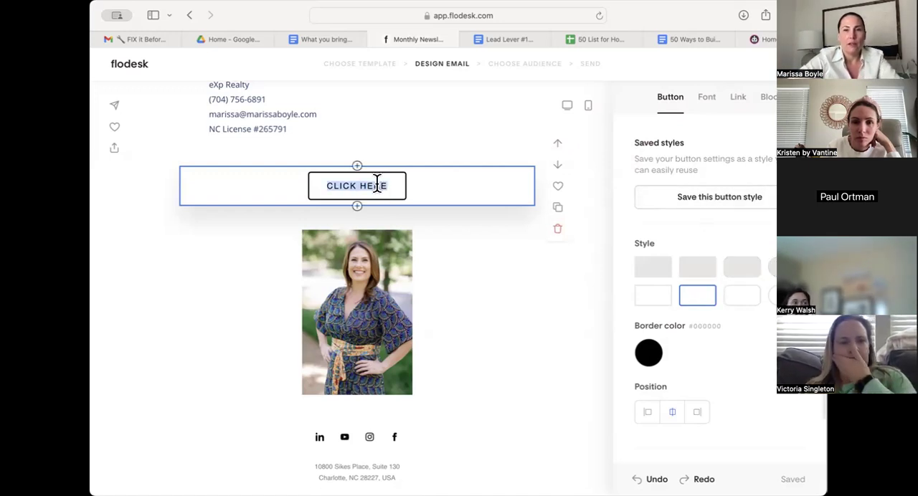
pyautogui.tripleClick(370, 186)
pyautogui.write('FRE')
pyautogui.press('BackSpace')
pyautogui.press('BackSpace')
pyautogui.press('BackSpace')
pyautogui.write('GET MY PREFERRED VENDOR LIS')
pyautogui.press('BackSpace')
pyautogui.write('ST')
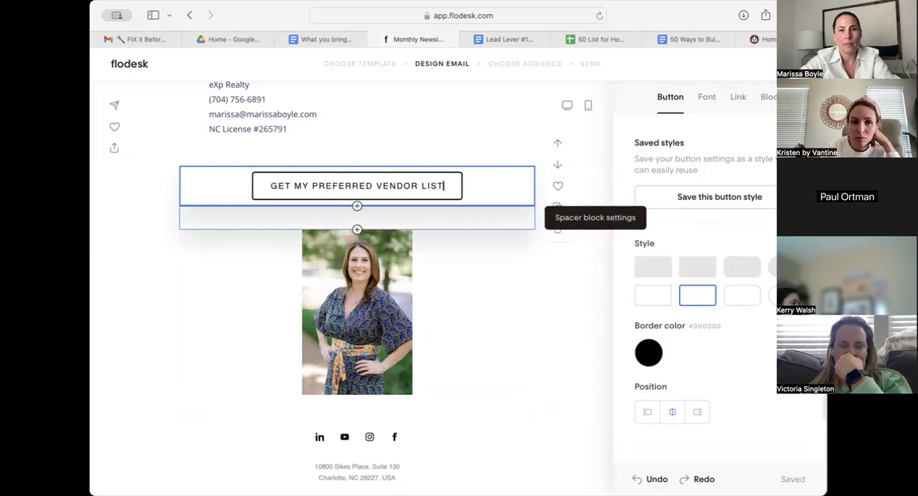
pyautogui.click(596, 311)
# Try pasting the copied content as the vendor list button's link URL, clear the entry and deselect the button.
pyautogui.click(434, 190)
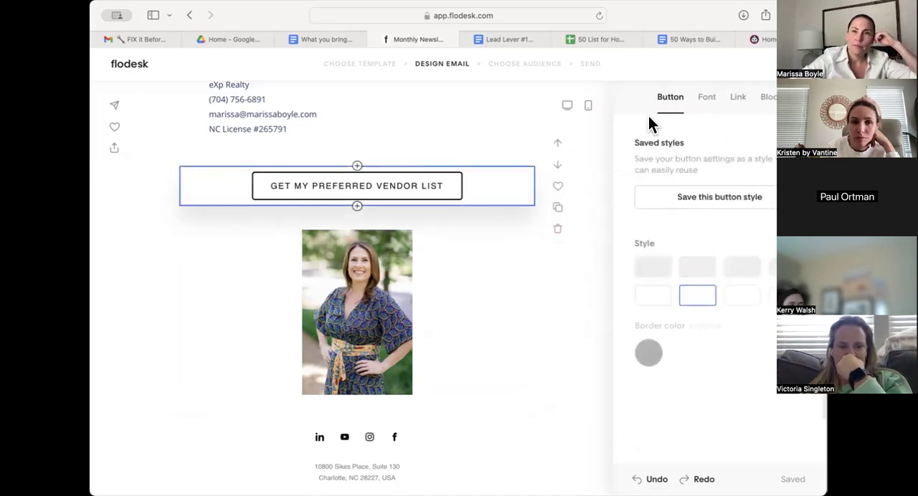
pyautogui.click(740, 97)
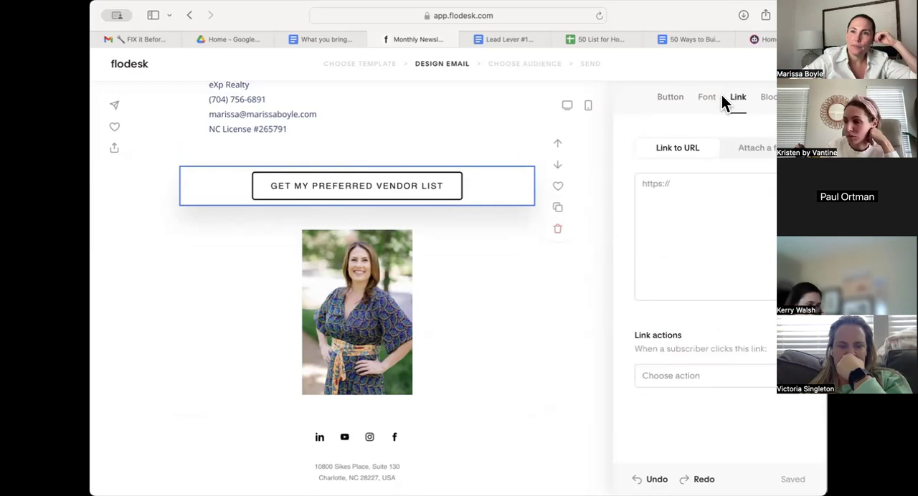
pyautogui.click(687, 190)
pyautogui.press('super+v')
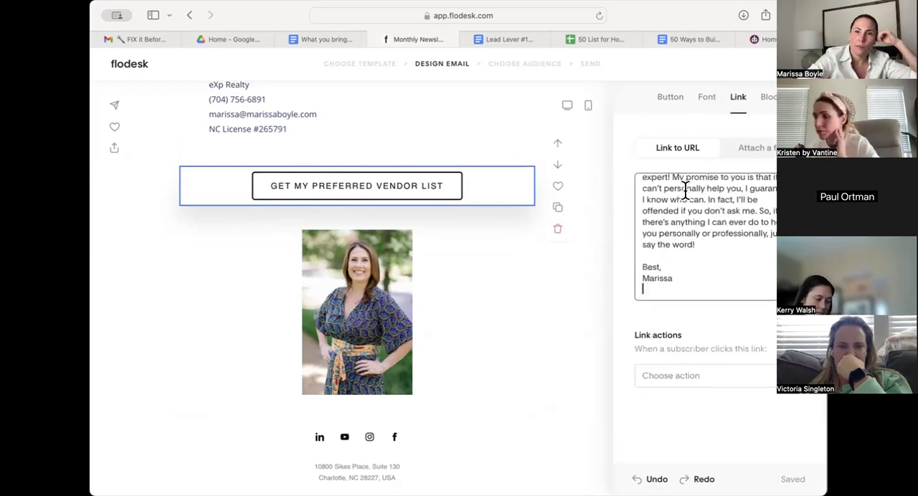
pyautogui.press('super+a')
pyautogui.press('BackSpace')
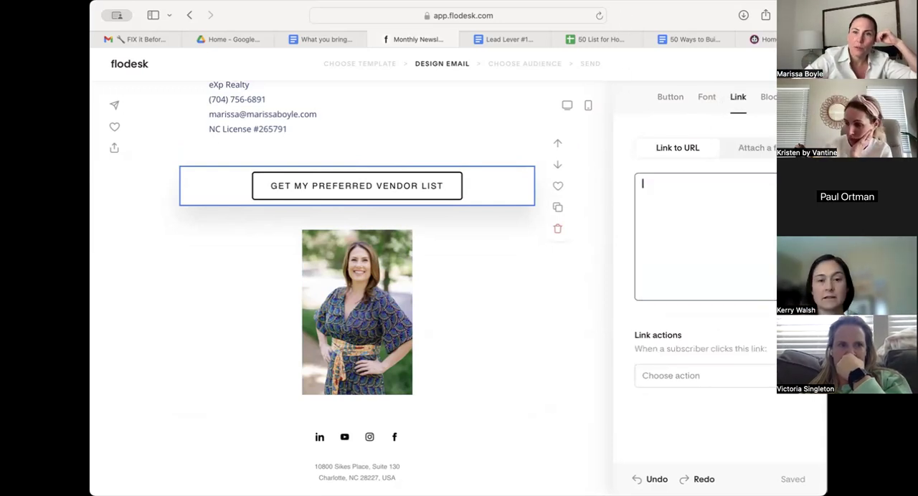
pyautogui.click(584, 186)
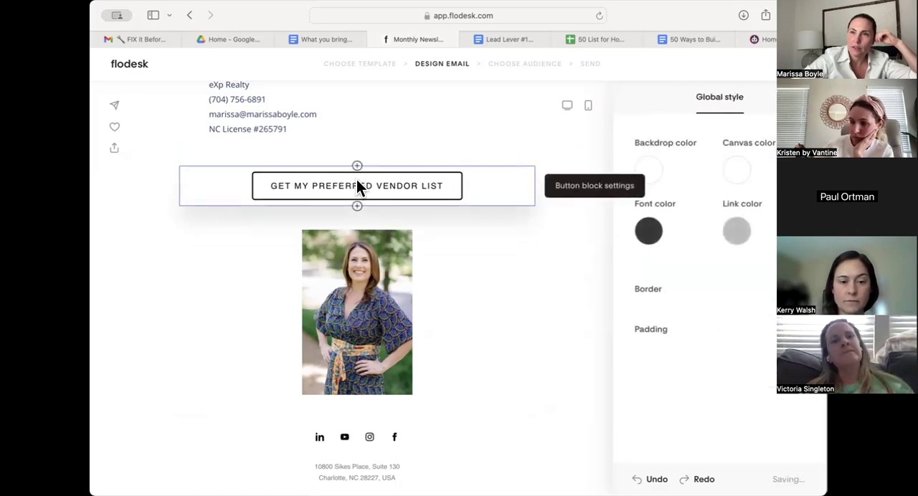
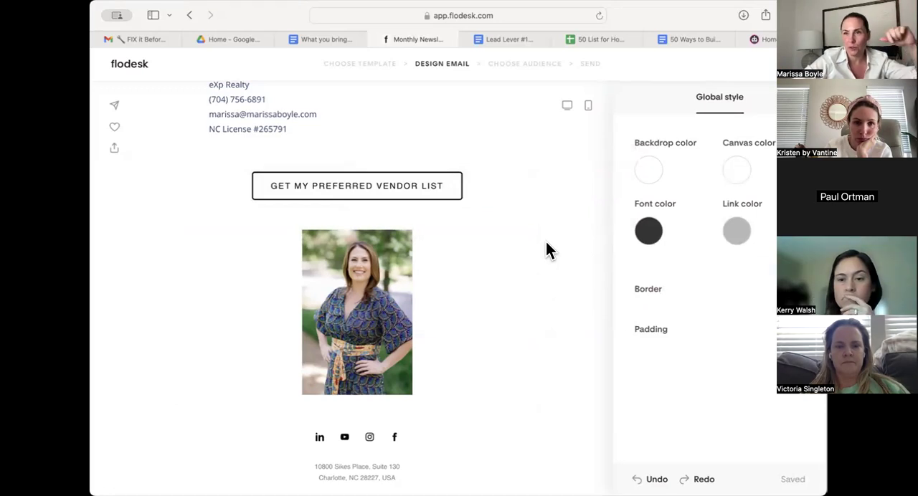
# Link the GET MY PREFERRED VENDOR LIST button to the realtor's own website URL and deselect the button.
pyautogui.click(419, 188)
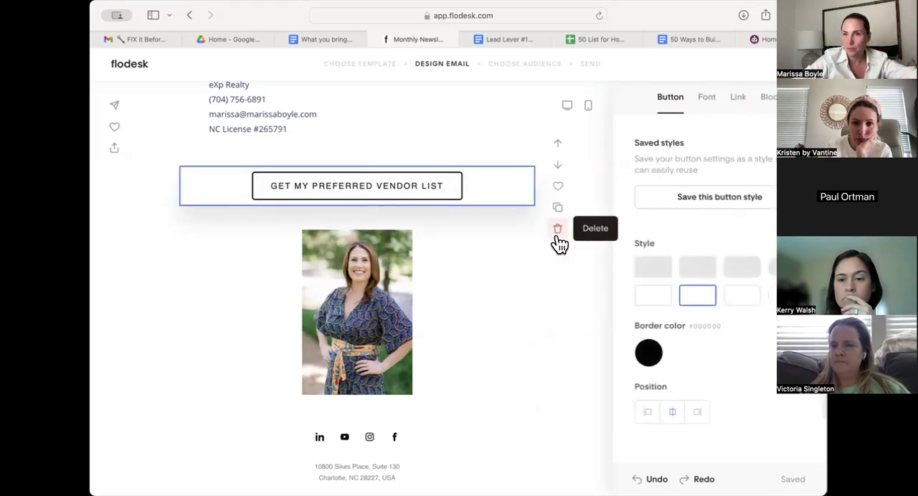
pyautogui.scroll(10, 501, 208)
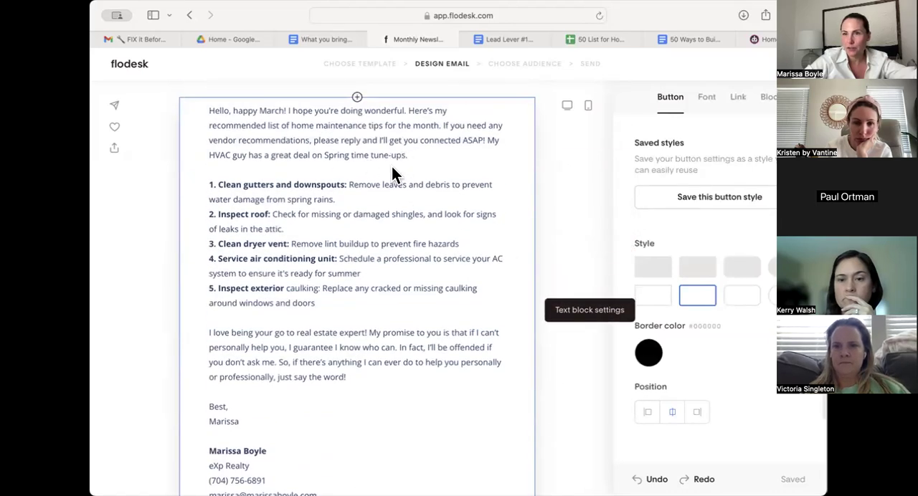
pyautogui.scroll(-10, 392, 167)
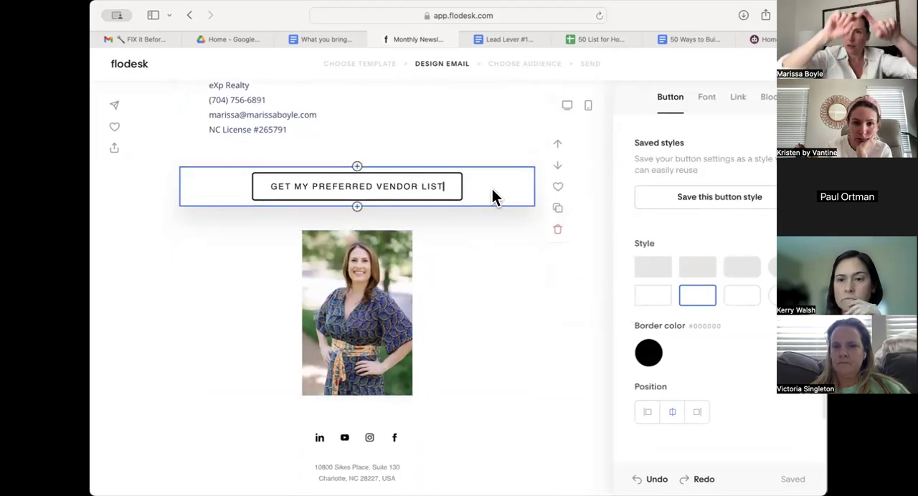
pyautogui.click(739, 101)
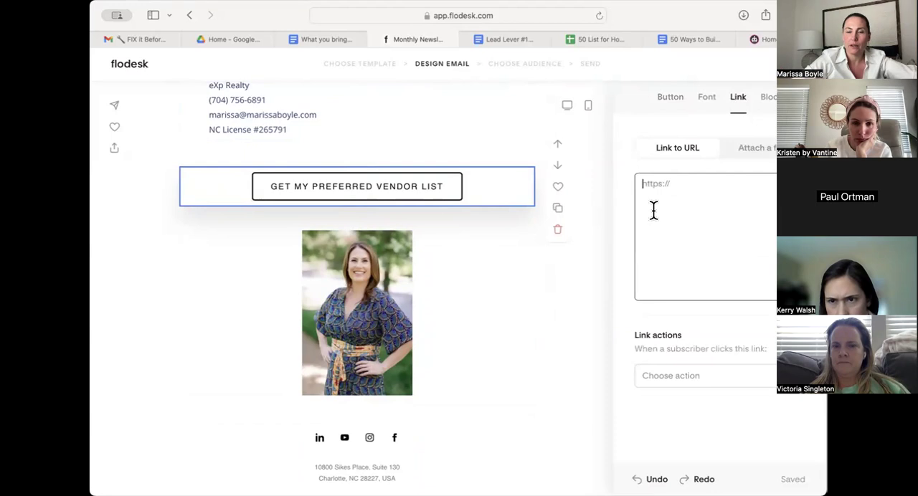
pyautogui.write('www.marissaboyle.com')
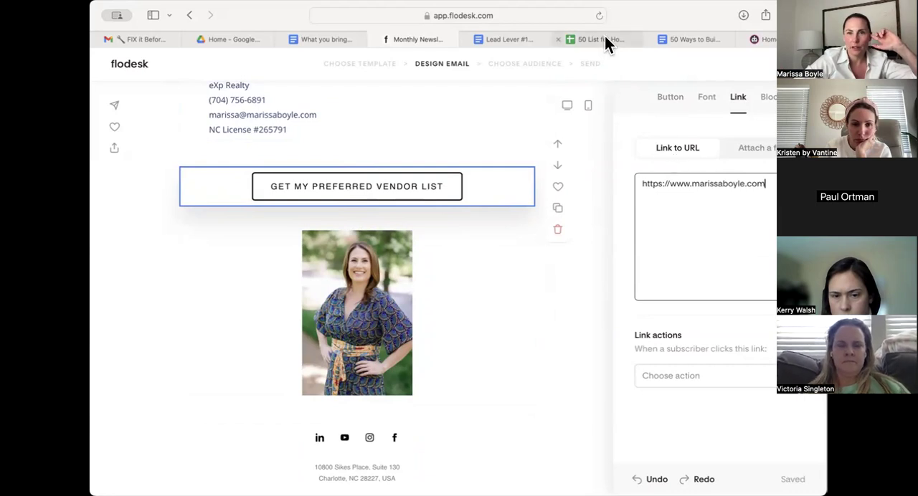
pyautogui.click(589, 195)
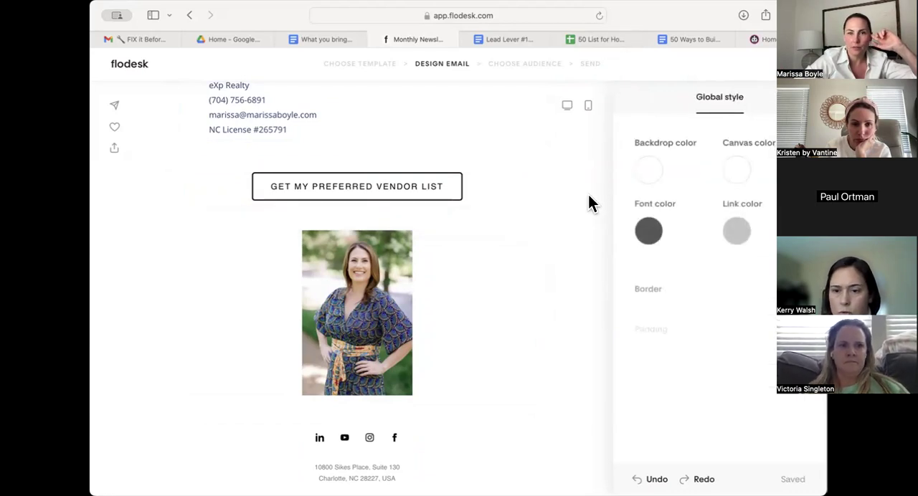
pyautogui.scroll(-1, 494, 258)
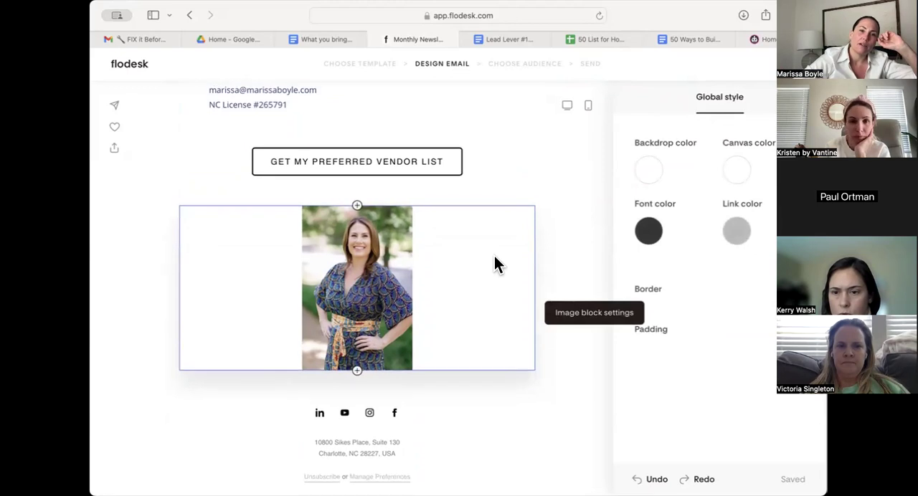
pyautogui.scroll(4, 495, 258)
pyautogui.scroll(-2, 495, 258)
pyautogui.scroll(-1, 494, 256)
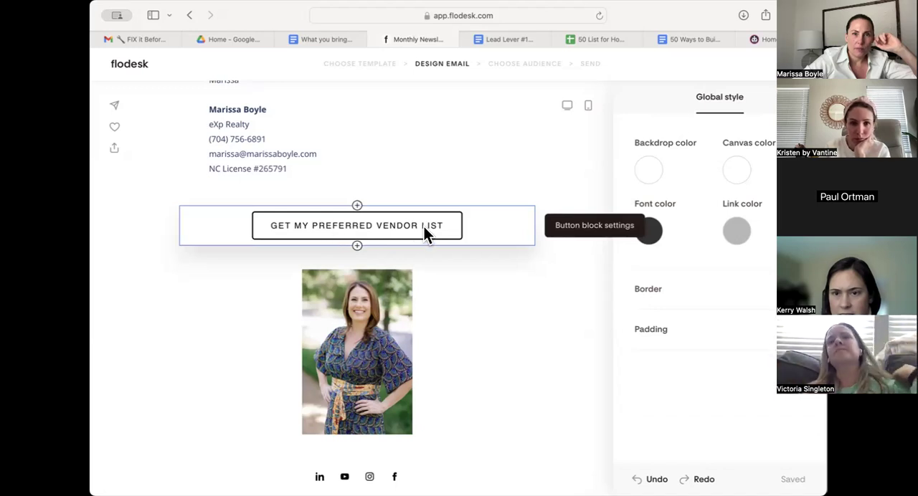
# Switch to the 50 List spreadsheet in Google Sheets and set its general access to anyone with the link as Viewer.
pyautogui.click(604, 37)
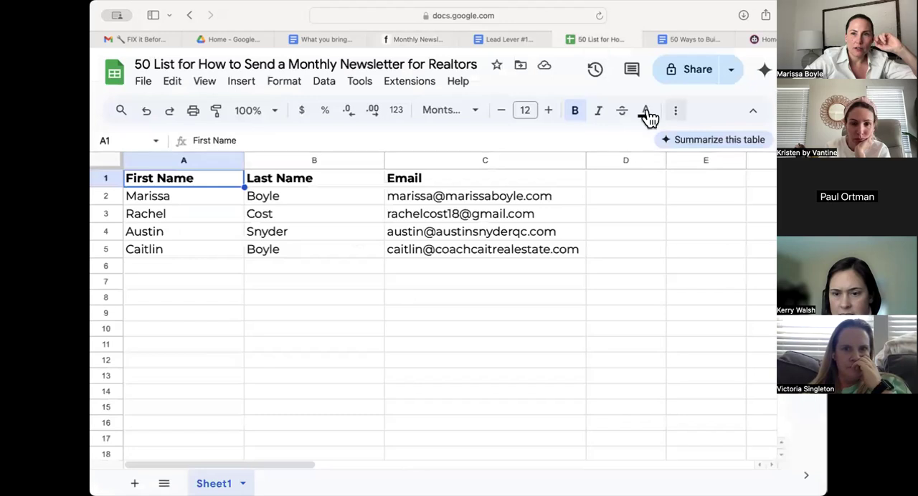
pyautogui.click(687, 74)
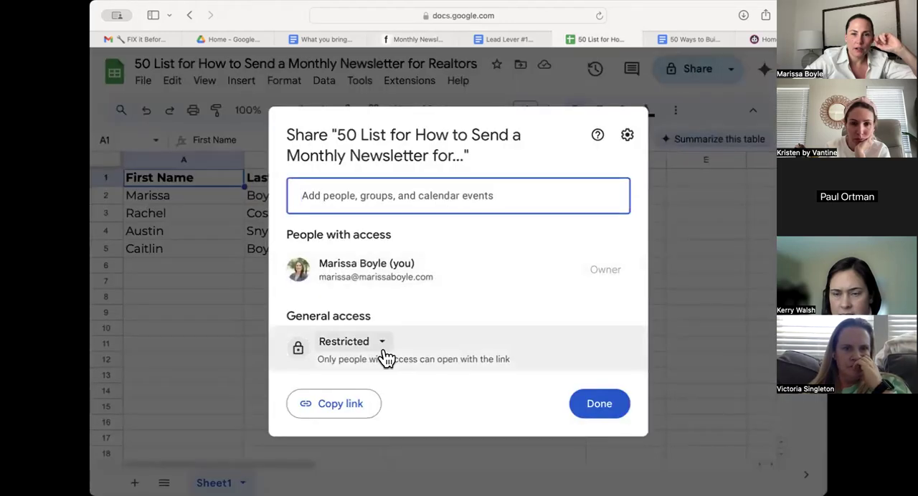
pyautogui.click(382, 344)
pyautogui.click(445, 457)
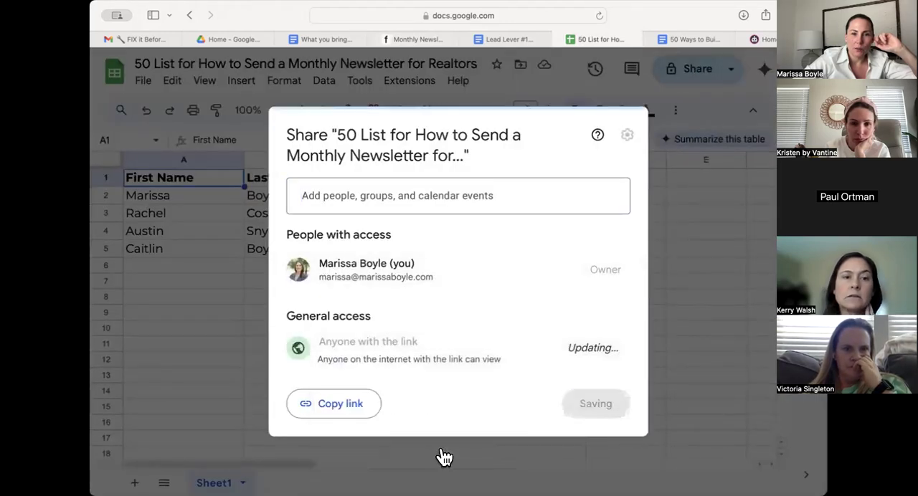
pyautogui.click(600, 356)
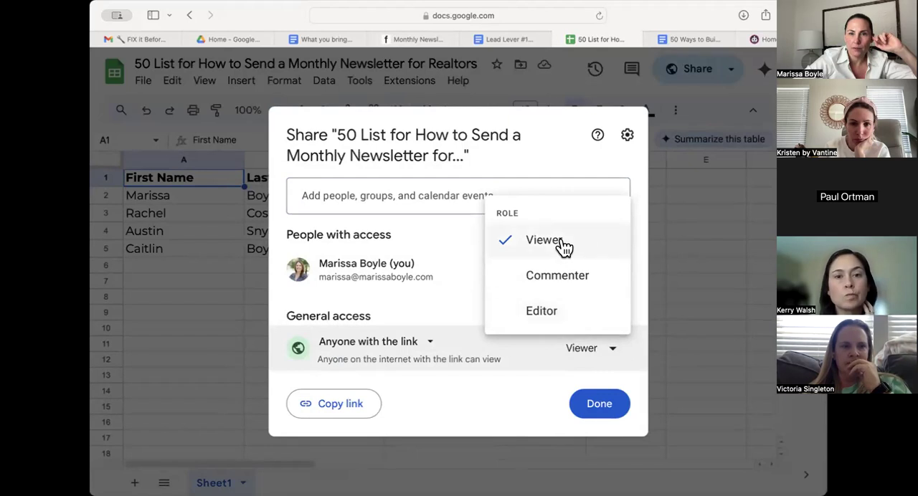
pyautogui.click(601, 407)
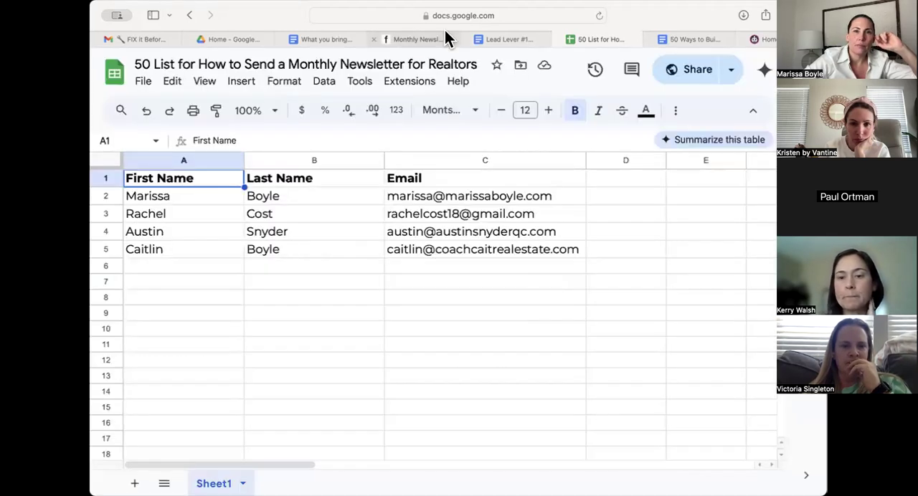
# Return from the Google documents to the monthly newsletter draft in Flodesk.
pyautogui.click(502, 39)
pyautogui.click(427, 39)
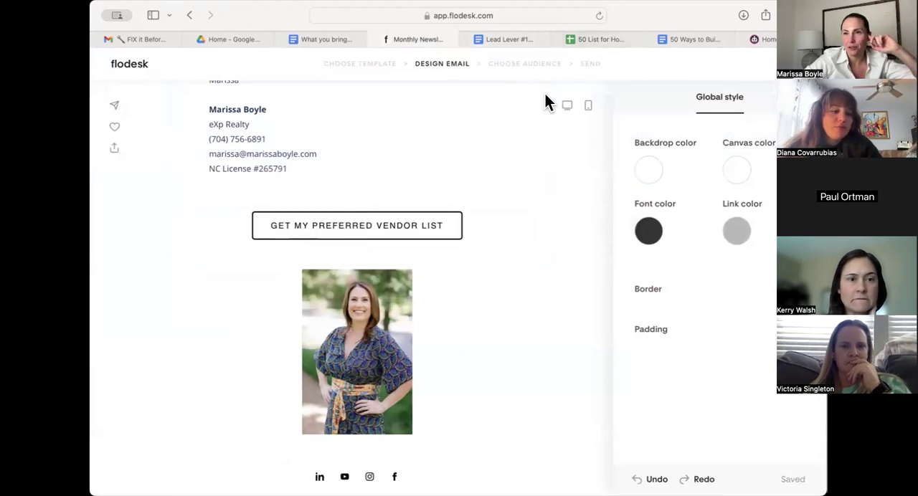
pyautogui.click(603, 39)
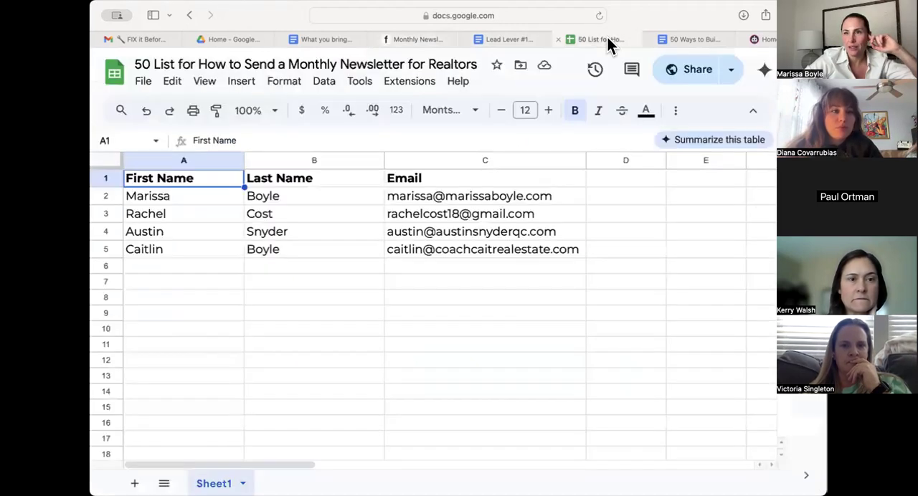
pyautogui.click(414, 41)
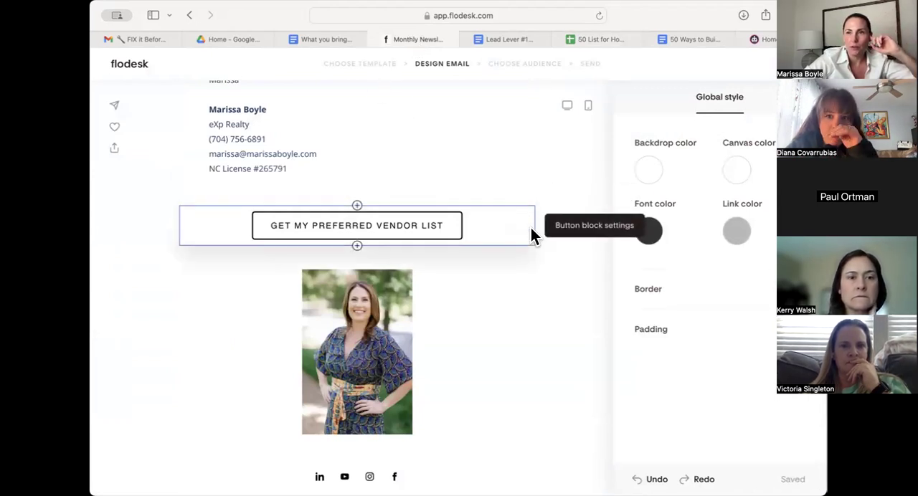
# View the block types available for insertion below the portrait photo and close the list without adding one.
pyautogui.scroll(6, 539, 276)
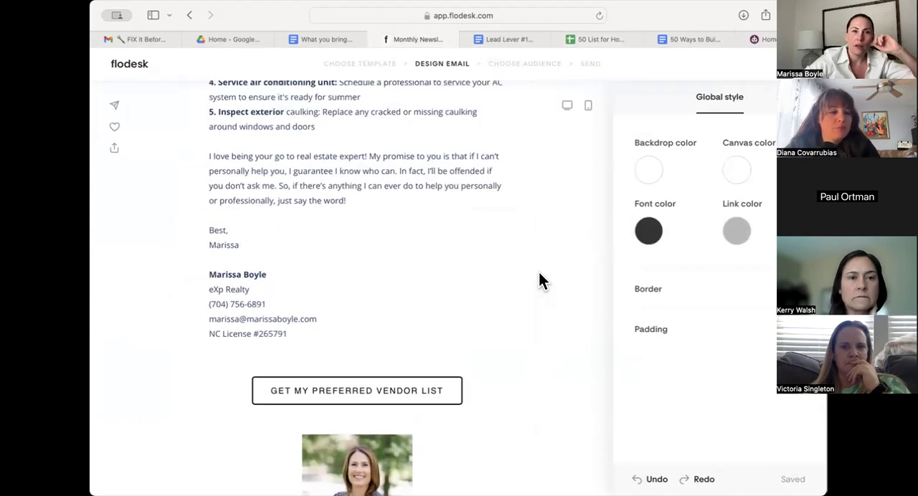
pyautogui.scroll(-6, 539, 276)
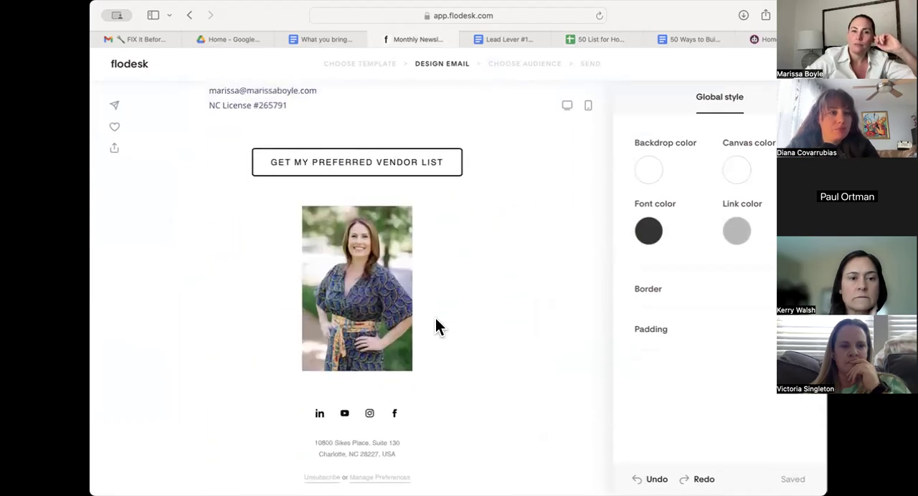
pyautogui.click(356, 394)
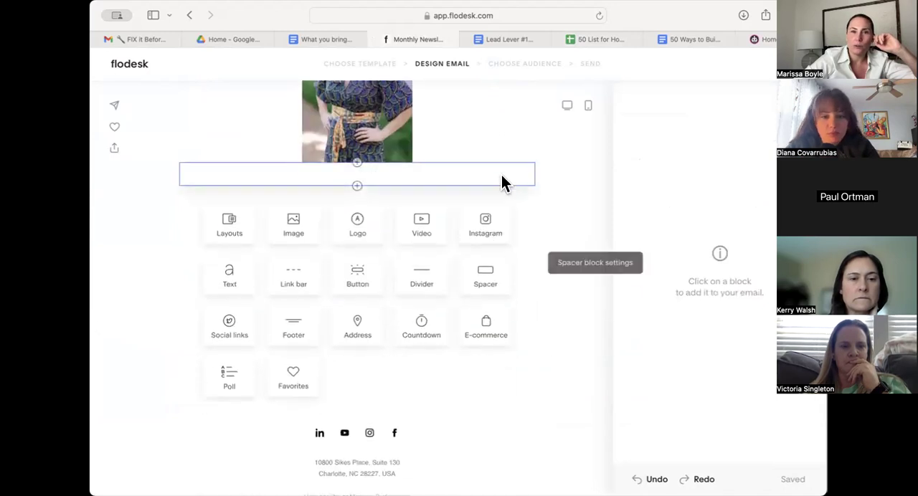
pyautogui.click(572, 208)
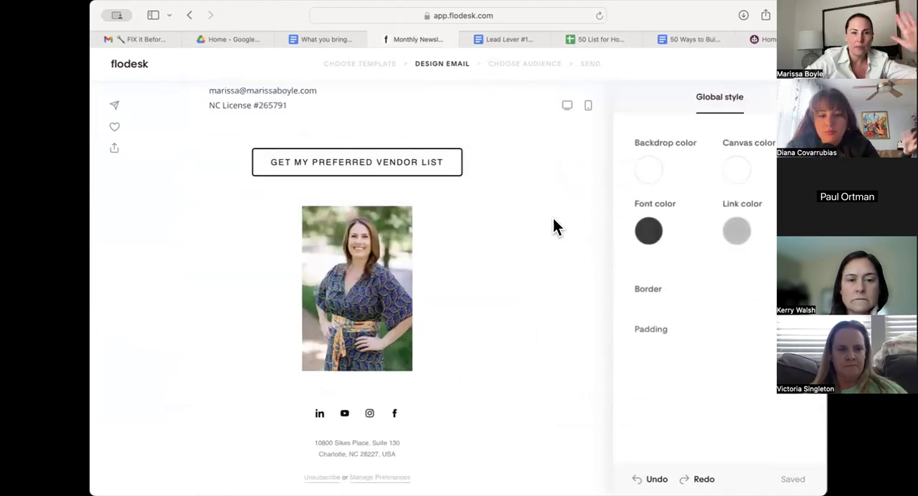
# Review the whole newsletter, from the header logo and maintenance tips to the button, photo and footer address.
pyautogui.scroll(5, 546, 228)
pyautogui.scroll(3, 536, 235)
pyautogui.scroll(-3, 535, 235)
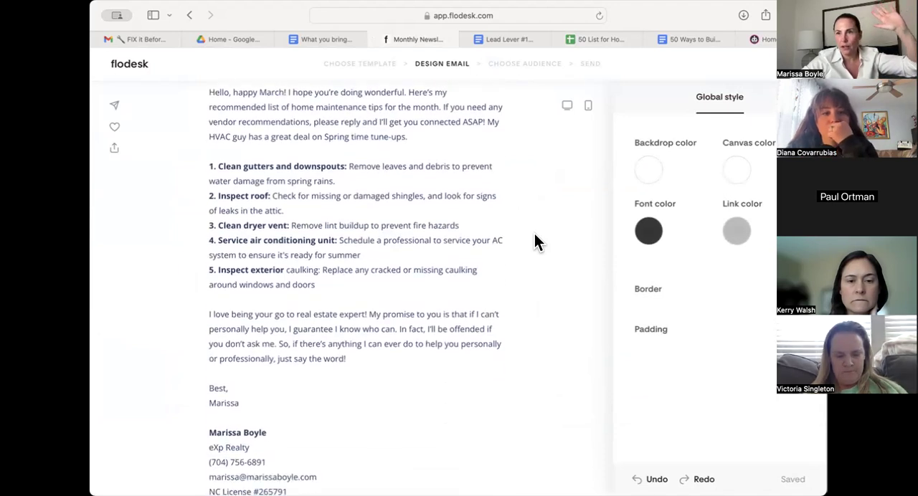
pyautogui.scroll(-1, 535, 233)
pyautogui.scroll(-2, 534, 233)
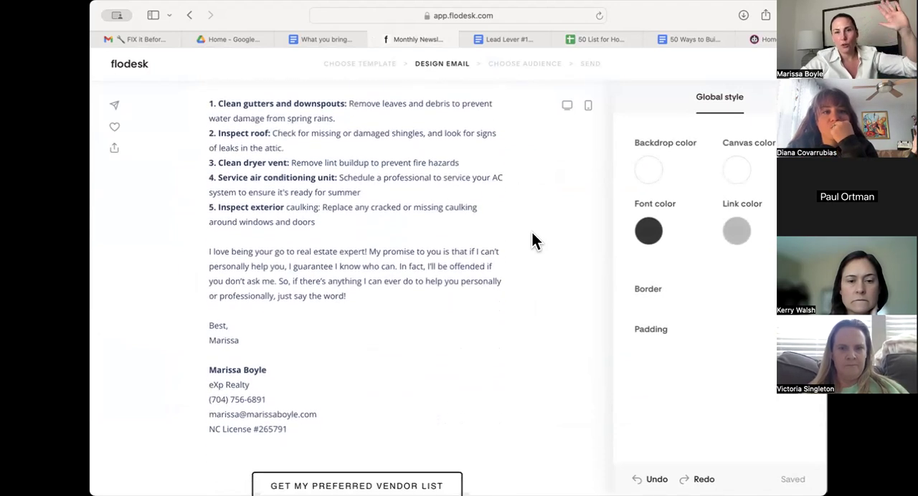
pyautogui.scroll(-5, 345, 353)
pyautogui.scroll(-5, 330, 334)
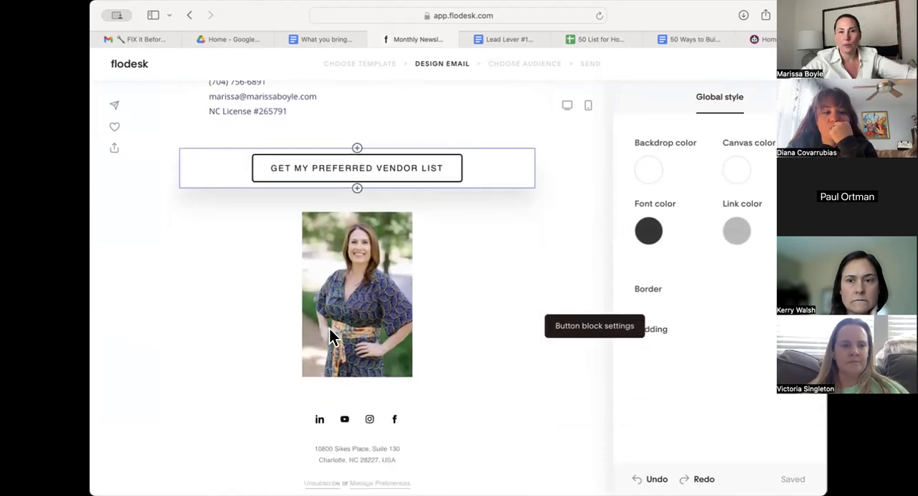
pyautogui.scroll(15, 435, 334)
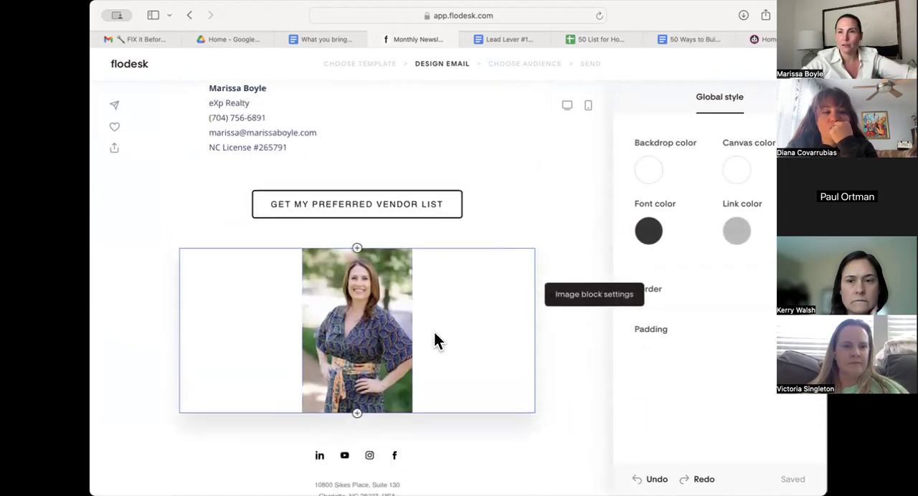
pyautogui.scroll(-1, 434, 332)
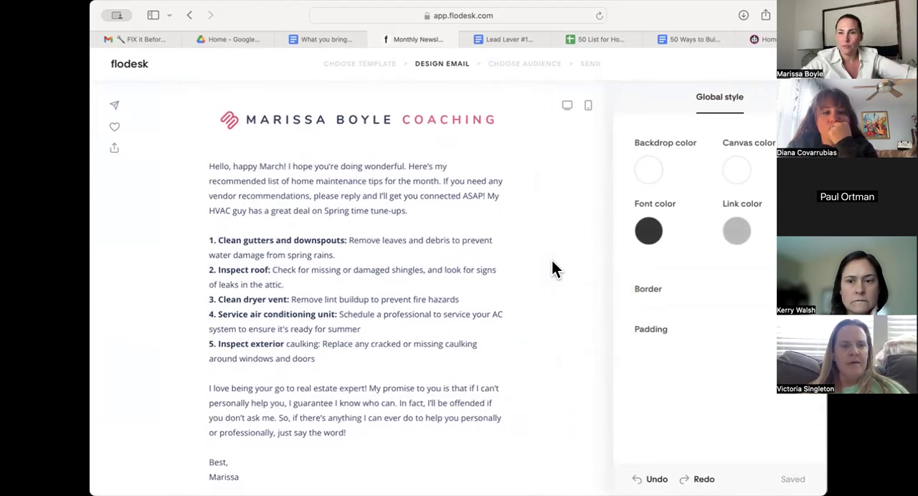
pyautogui.scroll(-15, 552, 269)
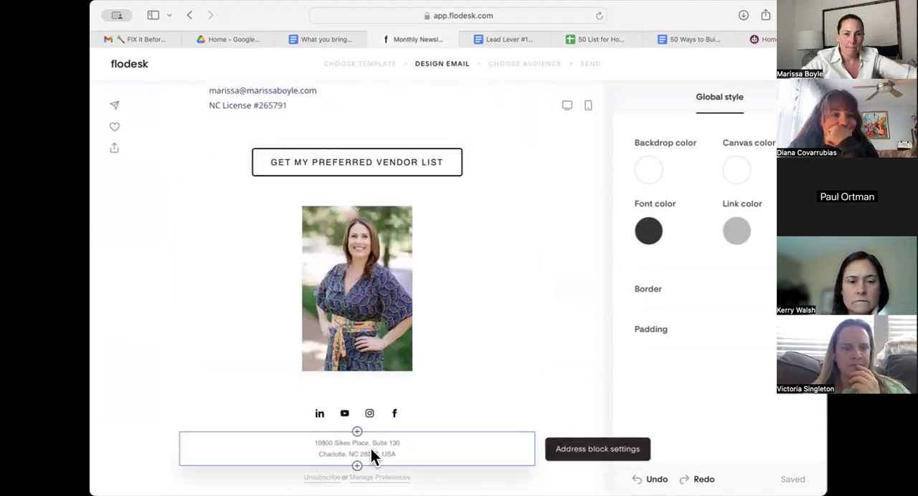
# Set the footer address text to the navy brand color #223A5E and deselect the address block.
pyautogui.click(382, 446)
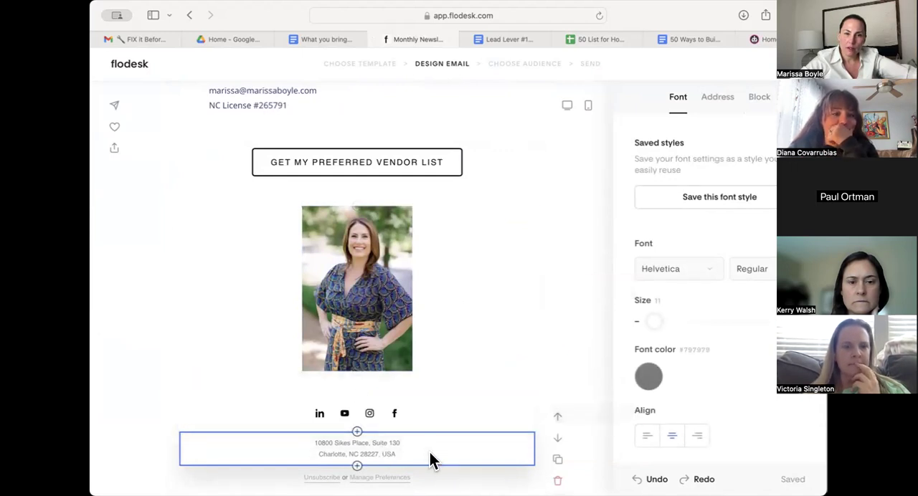
pyautogui.click(649, 378)
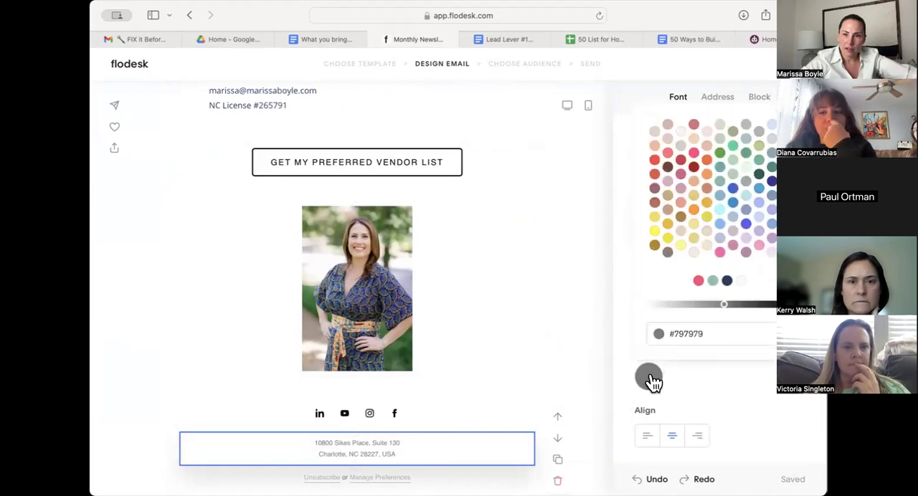
pyautogui.click(742, 282)
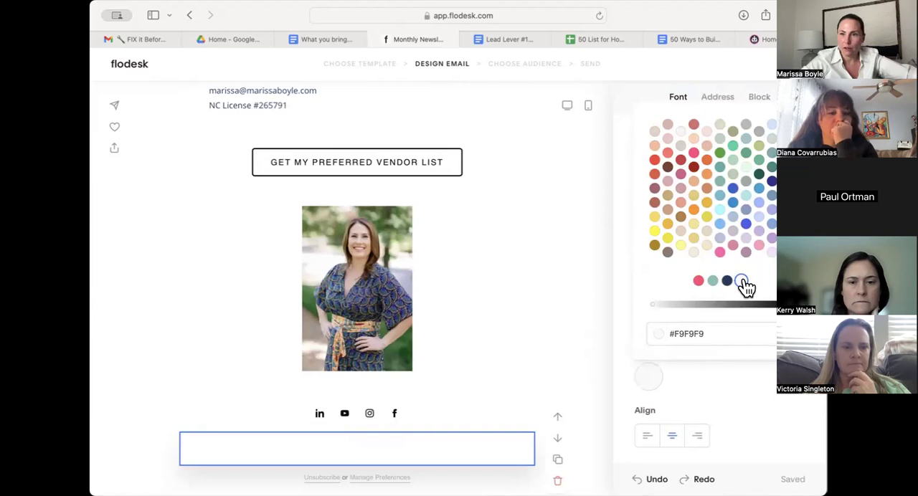
pyautogui.click(727, 281)
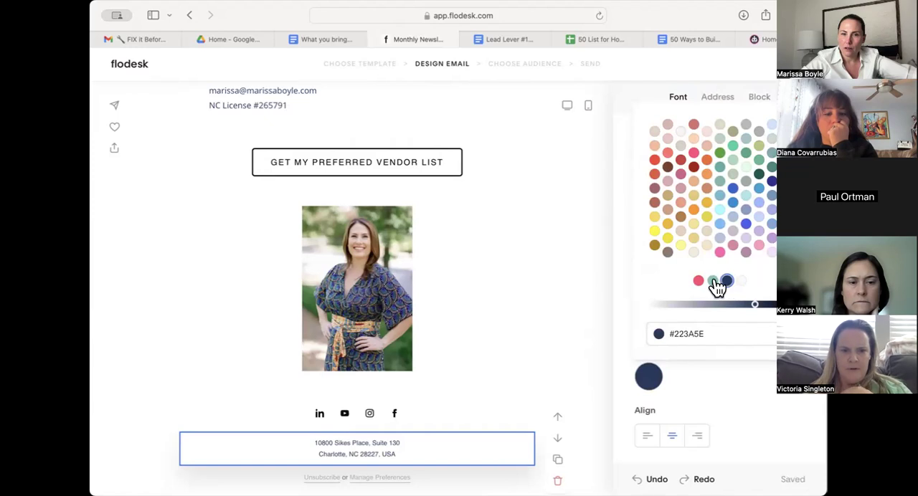
pyautogui.click(563, 337)
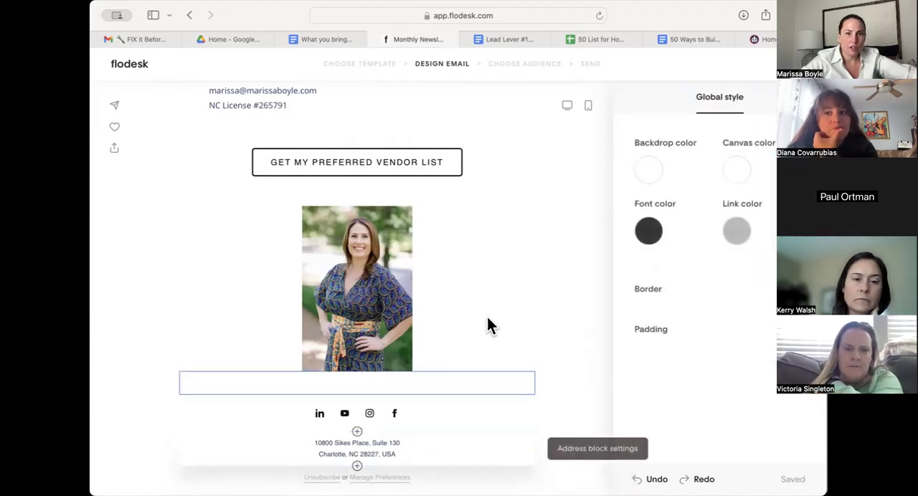
# Leave the newsletter editor and open the company address section of the account's Branding settings.
pyautogui.scroll(5, 493, 318)
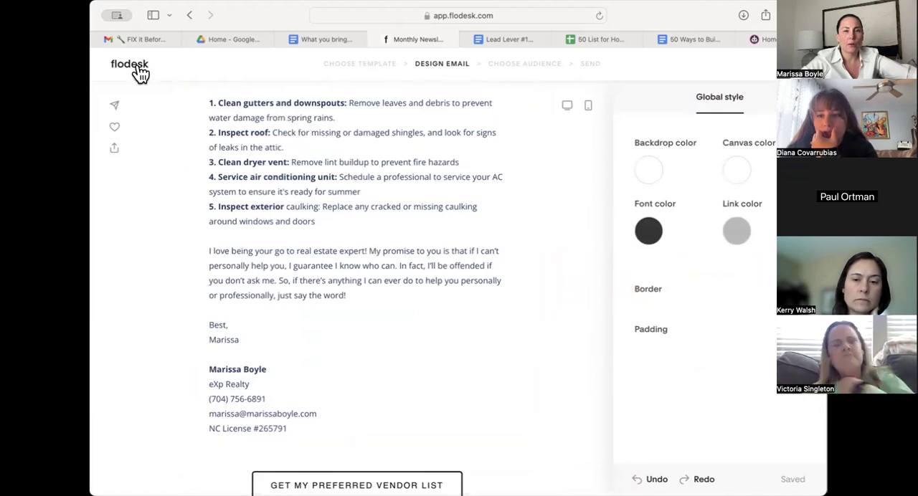
pyautogui.click(135, 70)
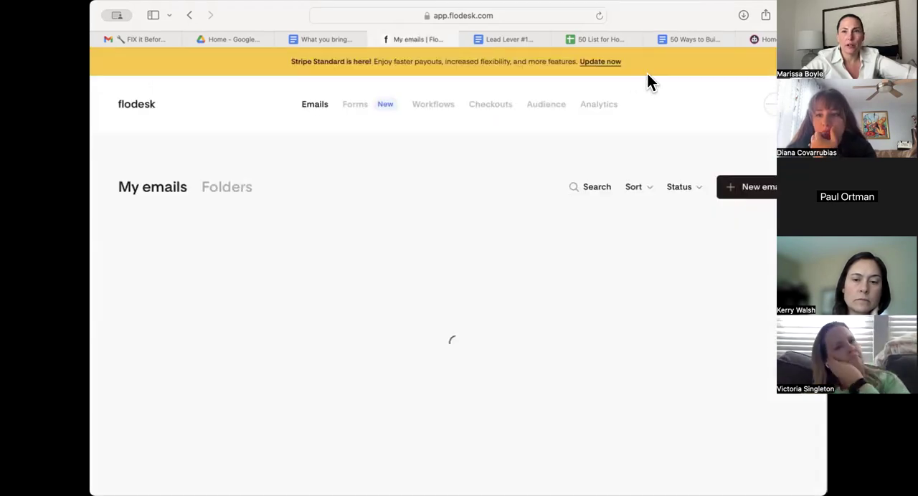
pyautogui.click(772, 106)
pyautogui.click(762, 249)
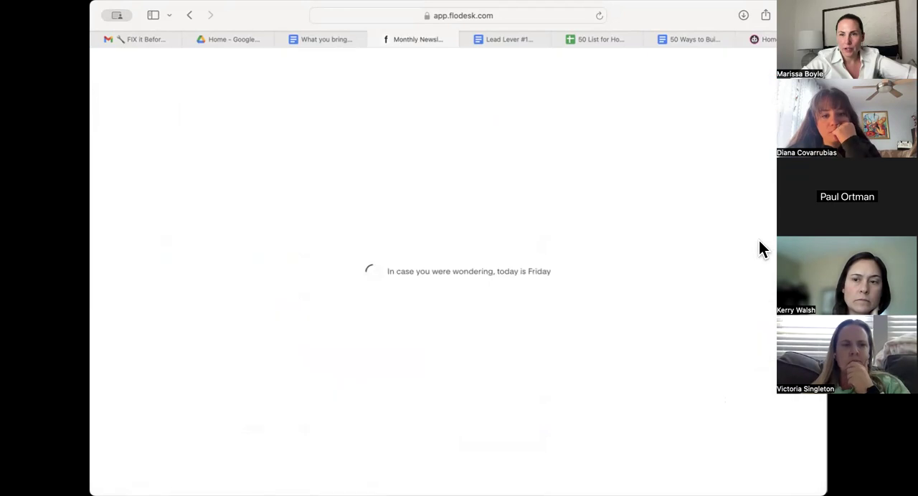
pyautogui.scroll(-15, 378, 282)
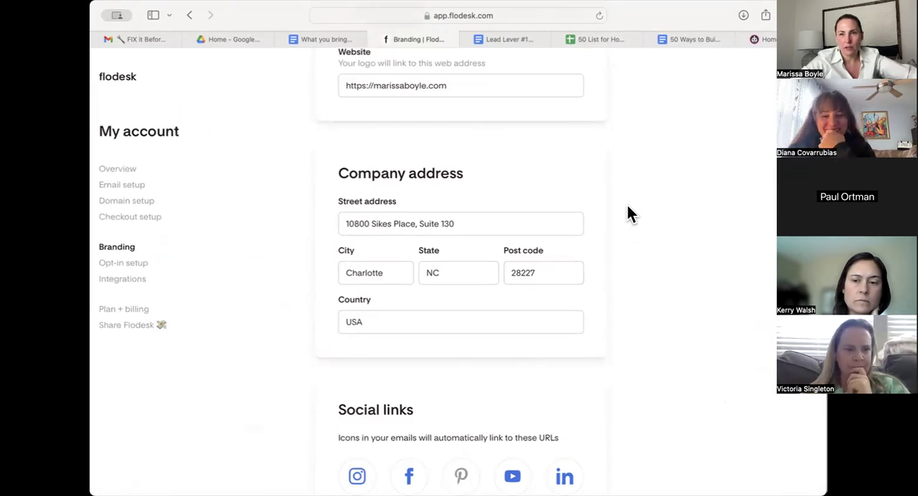
# Leave the account's Branding settings and reopen the monthly newsletter's design at its footer.
pyautogui.scroll(10, 627, 207)
pyautogui.click(127, 80)
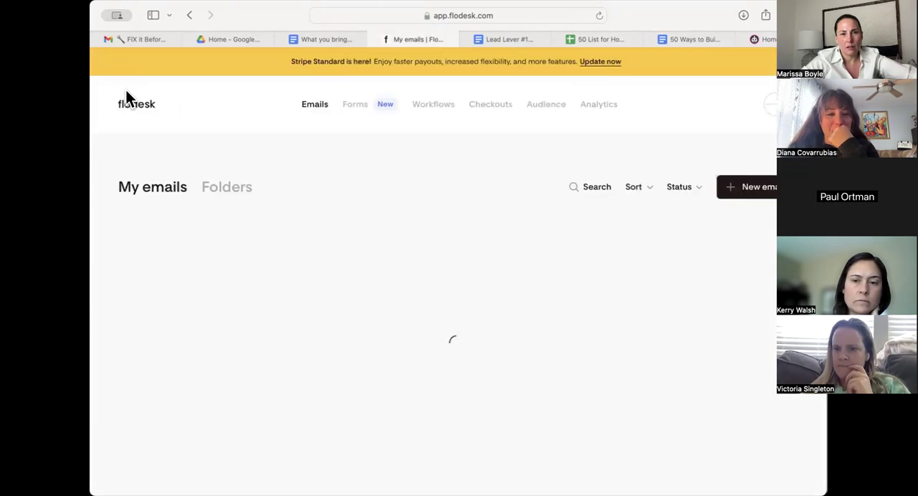
pyautogui.click(194, 285)
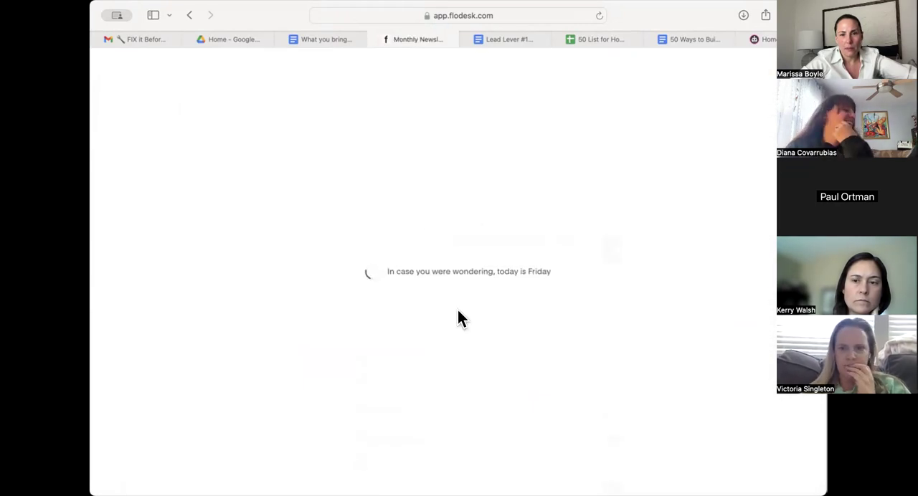
pyautogui.scroll(-10, 456, 326)
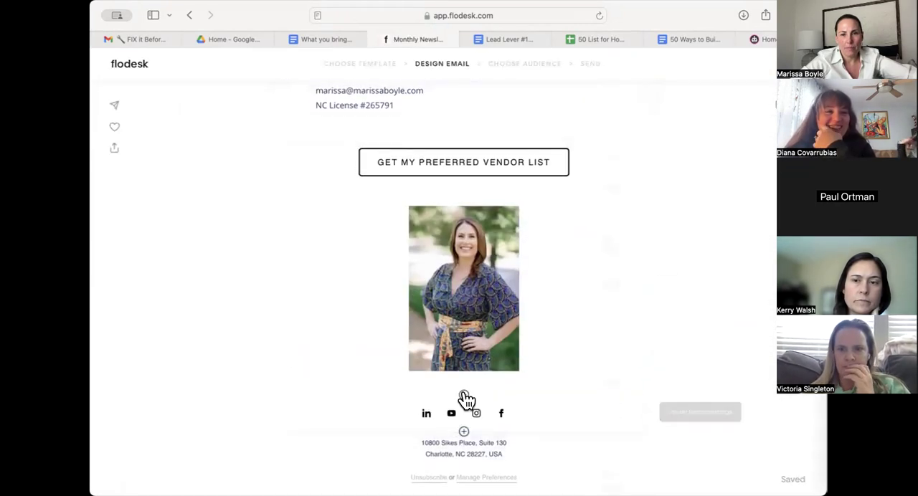
# Insert an address block between the portrait photo and the social icons, and delete it again.
pyautogui.click(464, 400)
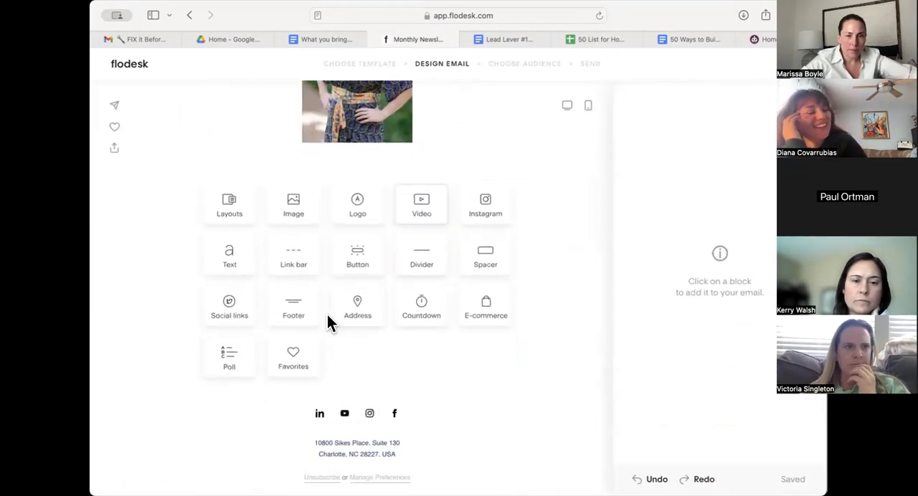
pyautogui.click(358, 310)
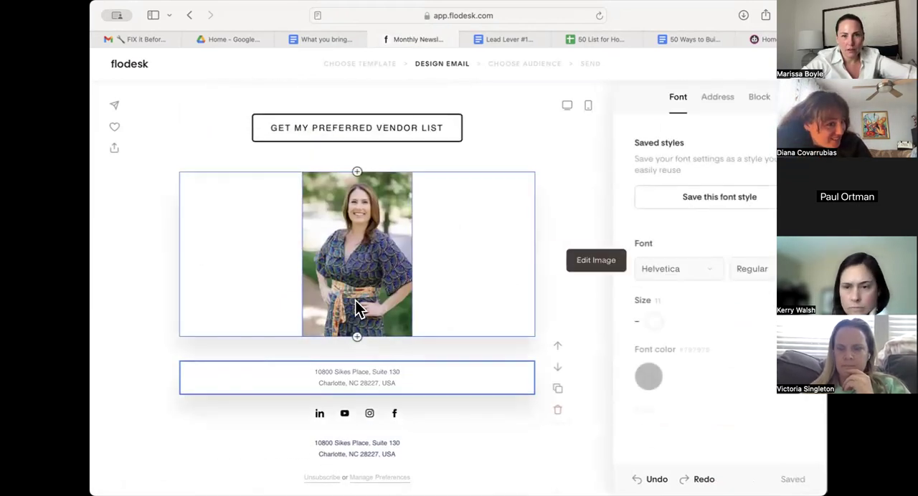
pyautogui.click(556, 415)
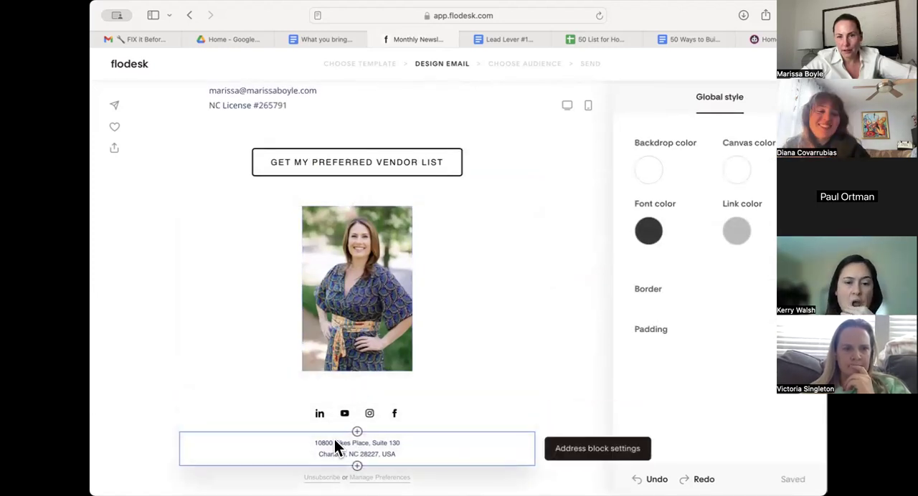
# Insert another address block between the social icons and the existing footer address, and delete the new block.
pyautogui.click(359, 433)
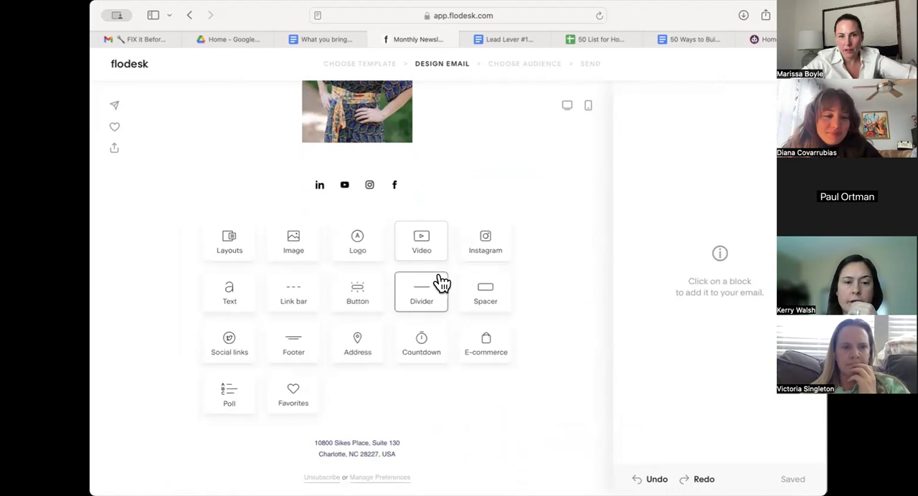
pyautogui.click(369, 348)
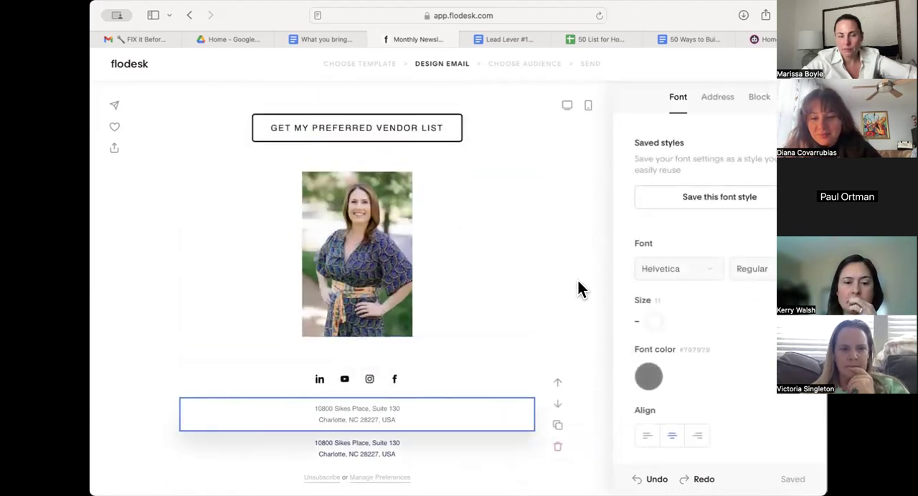
pyautogui.click(557, 446)
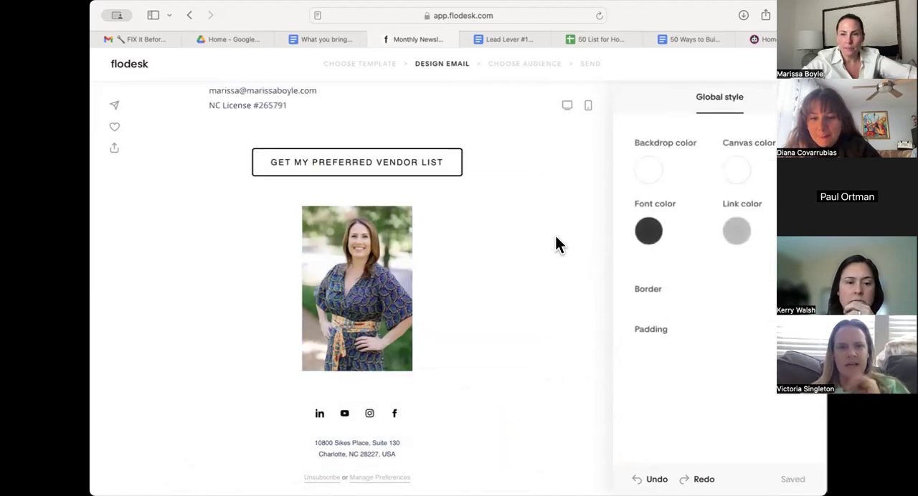
# Examine the font settings of the footer address block and of the body text block, leaving both deselected.
pyautogui.click(418, 447)
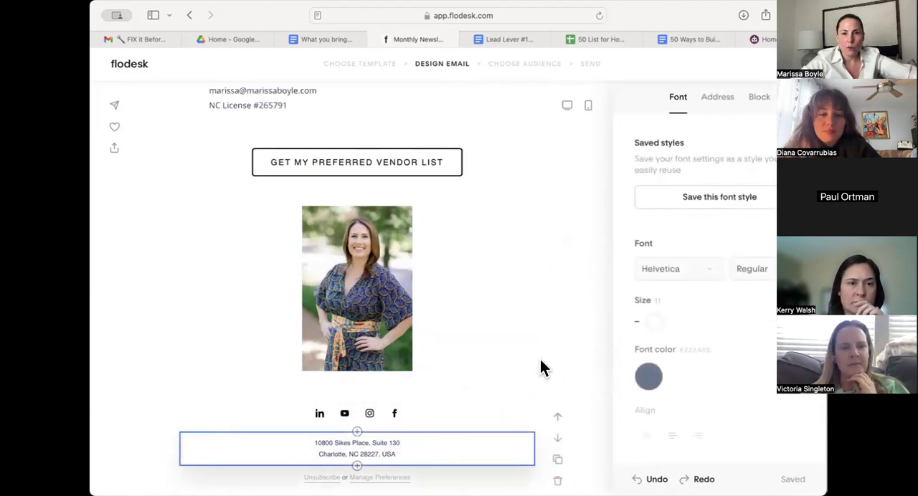
pyautogui.click(552, 312)
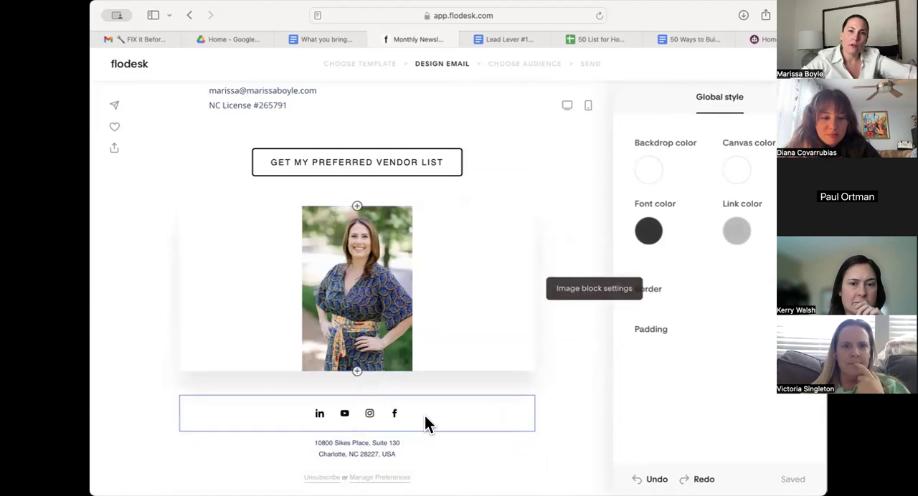
pyautogui.scroll(10, 445, 323)
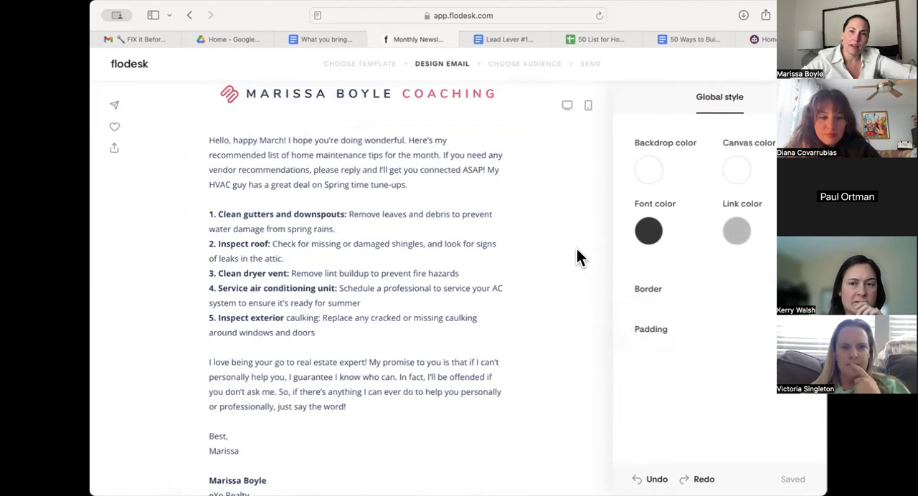
pyautogui.click(445, 266)
pyautogui.scroll(-1, 370, 266)
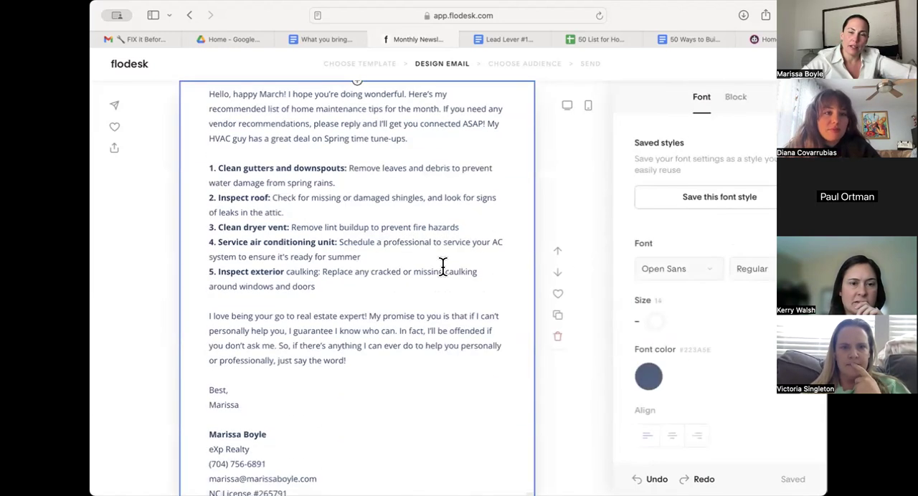
pyautogui.click(569, 195)
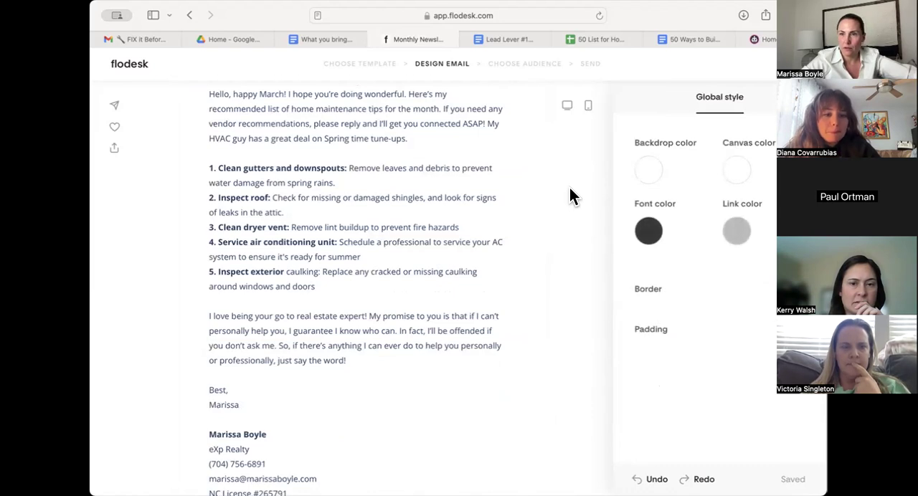
pyautogui.click(508, 152)
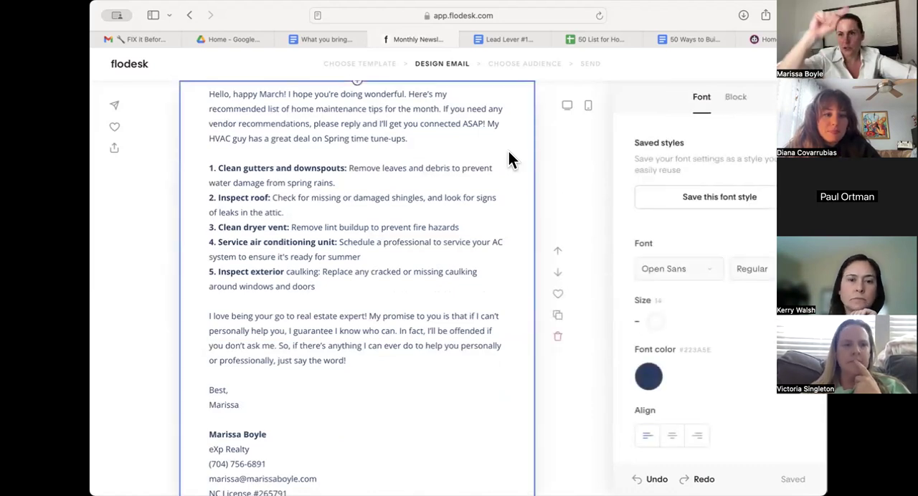
pyautogui.click(582, 174)
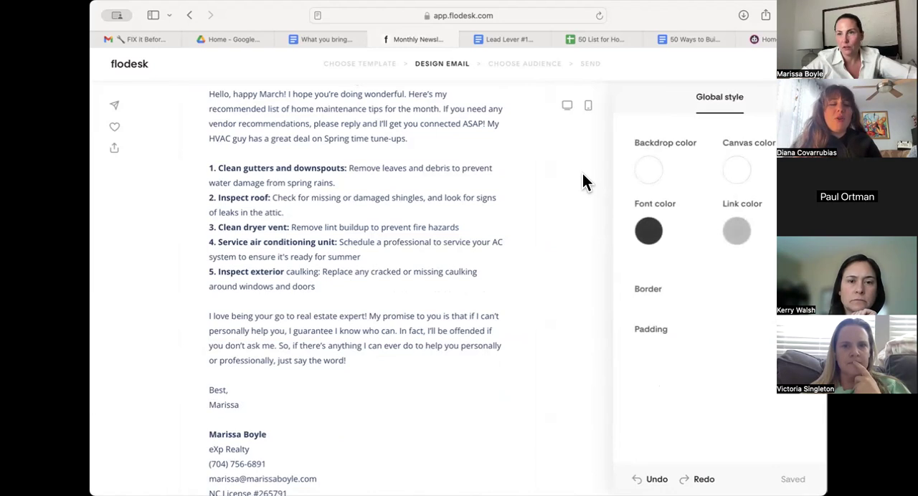
pyautogui.scroll(-10, 409, 269)
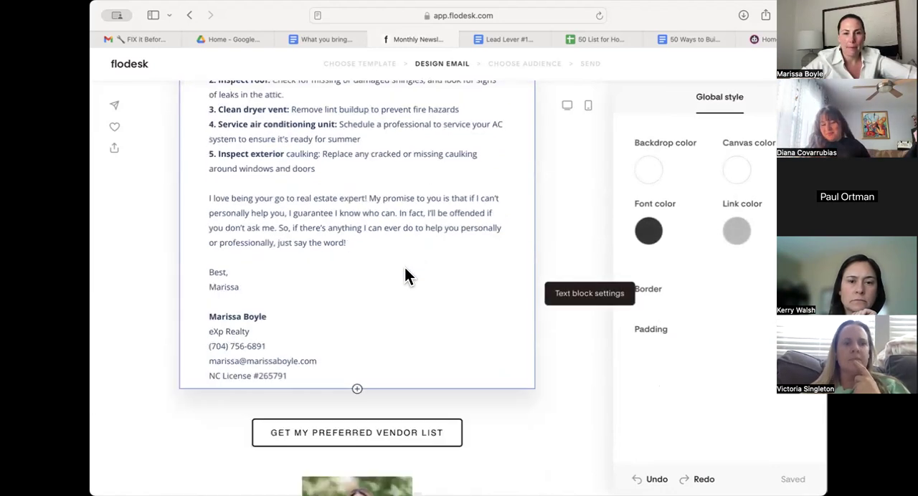
pyautogui.scroll(10, 388, 103)
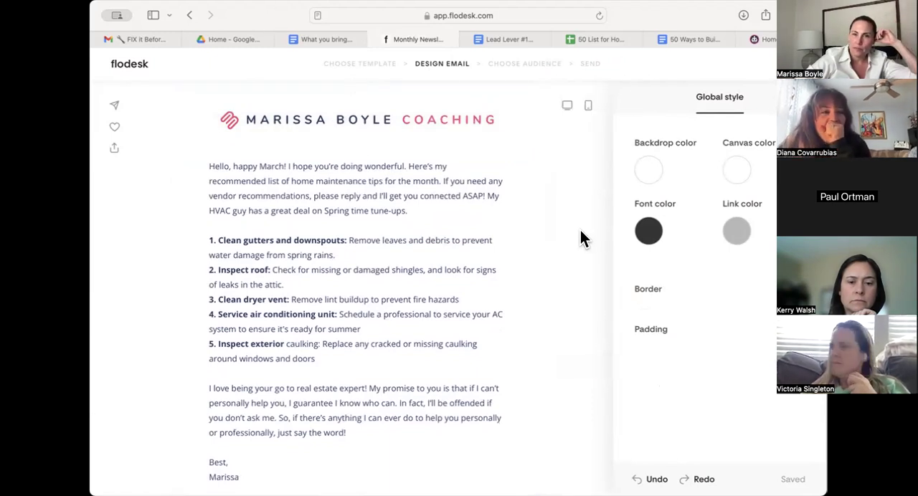
# Preview the whole newsletter in the mobile and desktop layouts and return to editing.
pyautogui.click(588, 107)
pyautogui.scroll(-5, 459, 291)
pyautogui.scroll(-3, 461, 285)
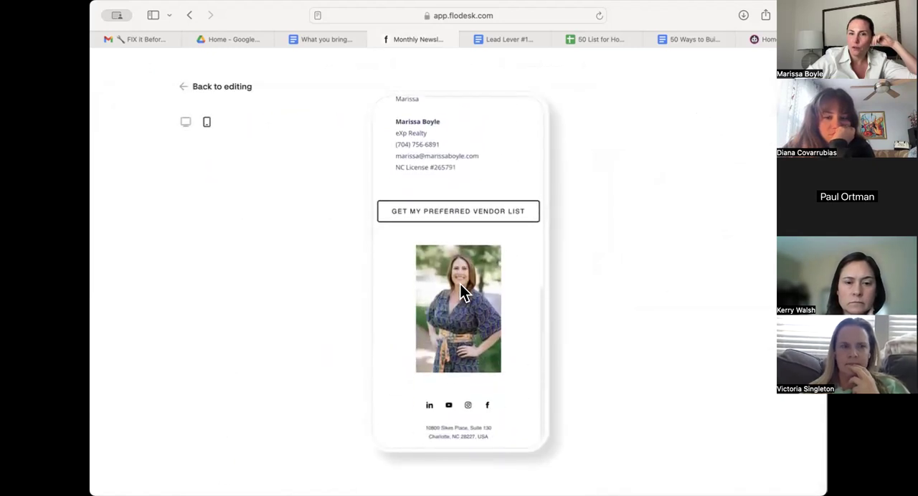
pyautogui.scroll(8, 460, 283)
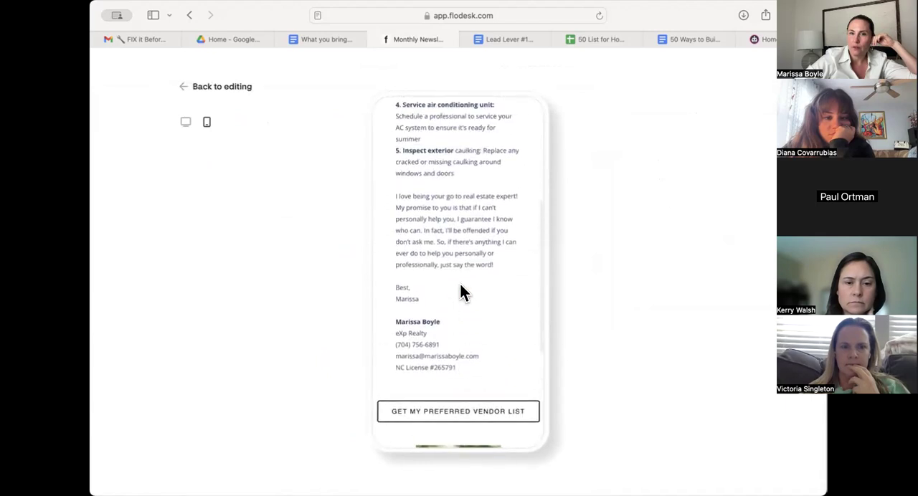
pyautogui.click(185, 122)
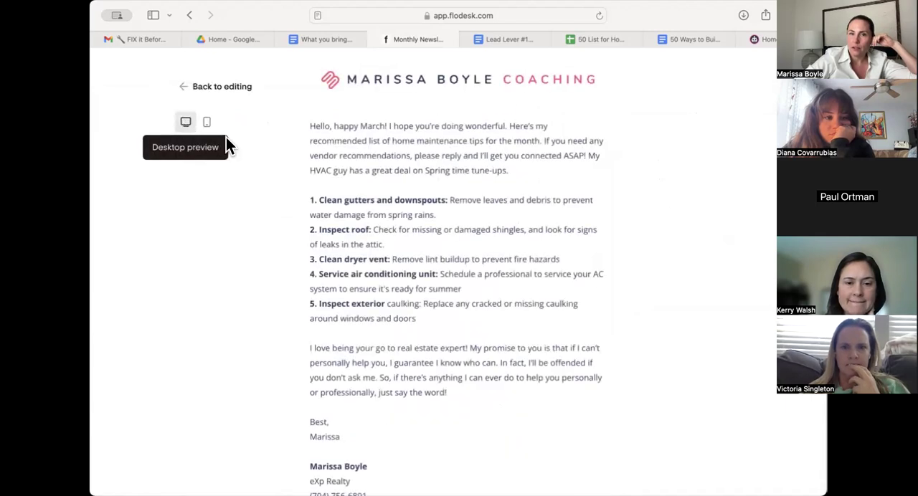
pyautogui.scroll(-6, 440, 239)
pyautogui.scroll(8, 440, 239)
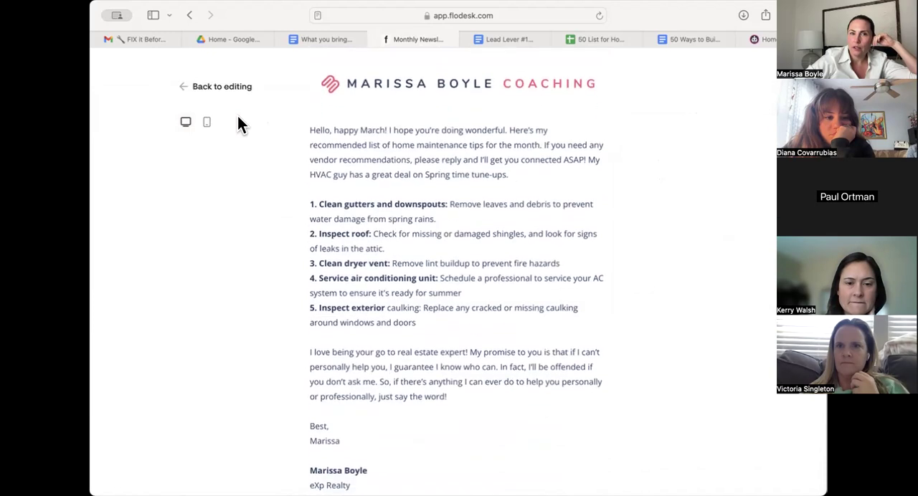
pyautogui.click(206, 122)
pyautogui.scroll(-10, 431, 251)
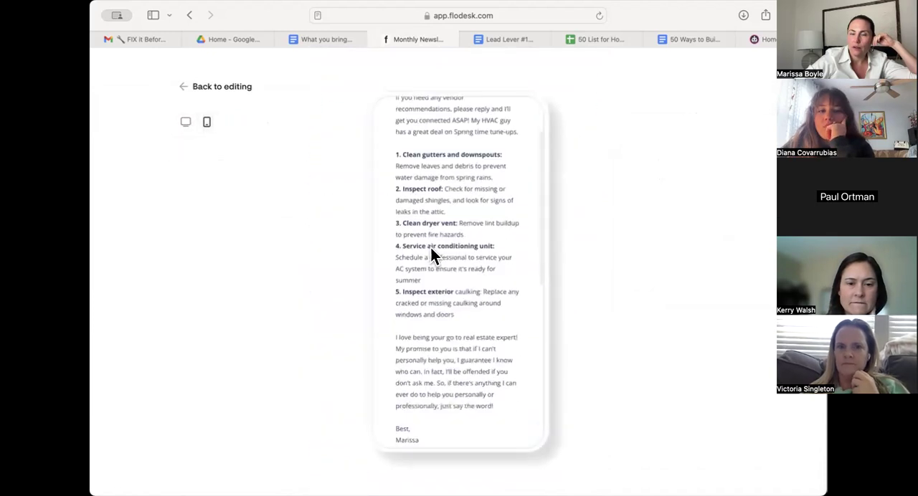
pyautogui.scroll(10, 431, 255)
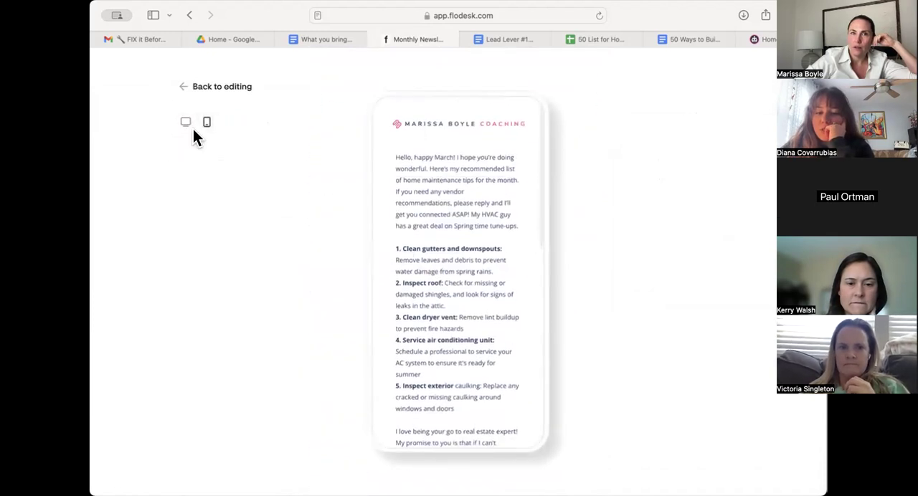
pyautogui.click(178, 86)
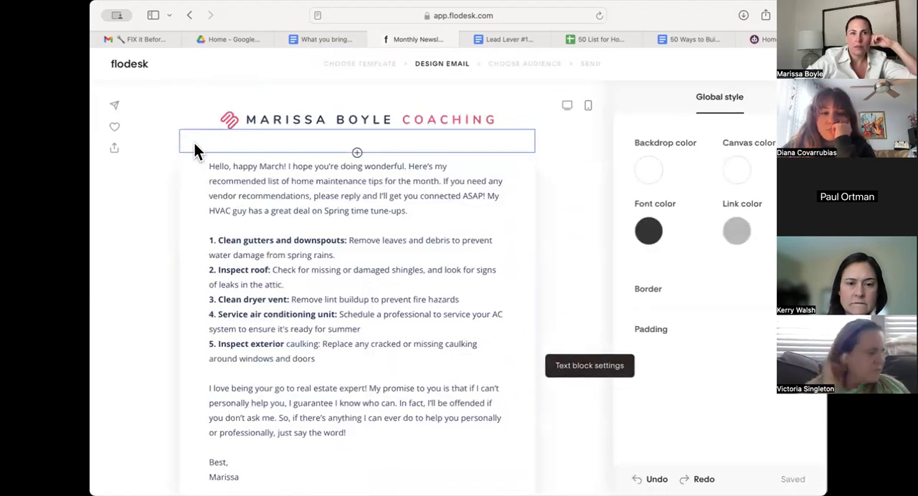
# Send a test of the newsletter with the subject "[TEST] Monthly Newsletter Template" to the sender's own email address.
pyautogui.click(114, 105)
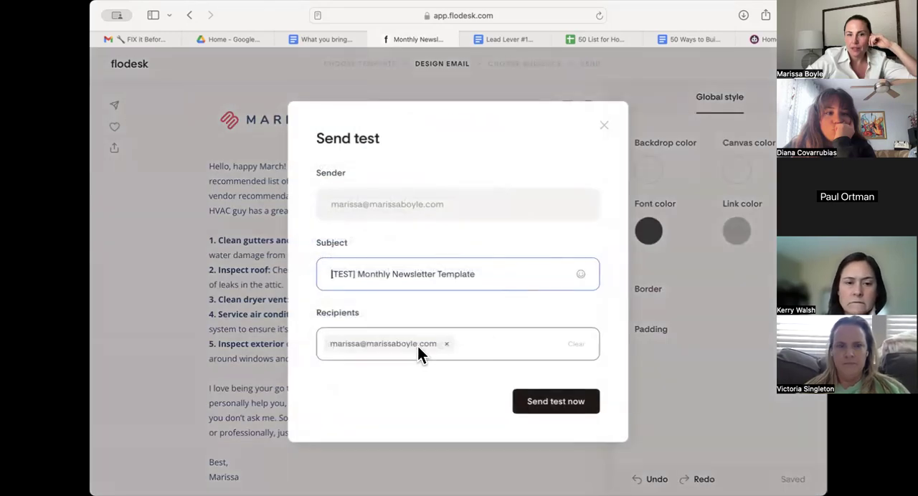
pyautogui.click(570, 400)
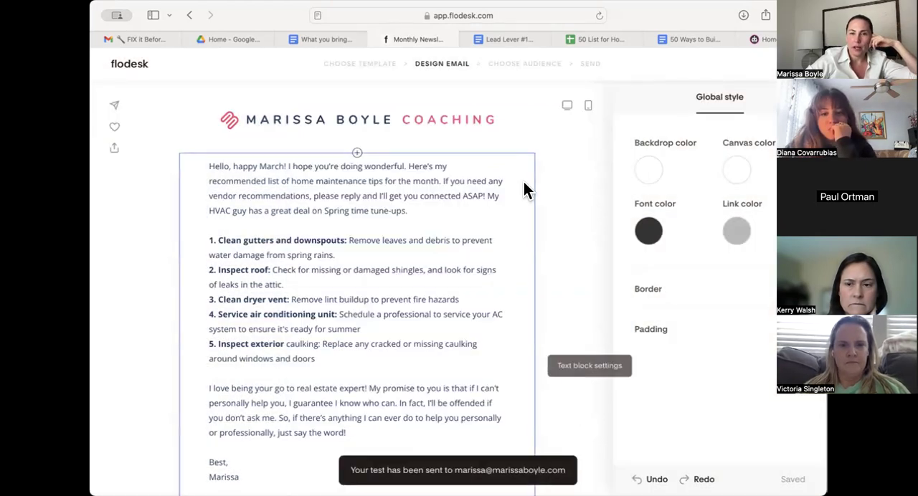
# Check the desktop and mobile previews once more, return to the editor and review the newsletter from header to footer.
pyautogui.click(566, 106)
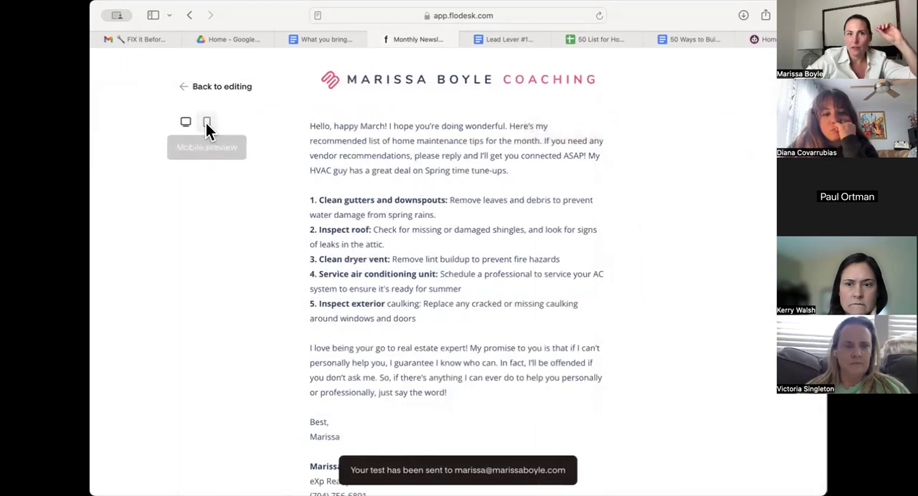
pyautogui.click(206, 123)
pyautogui.click(200, 87)
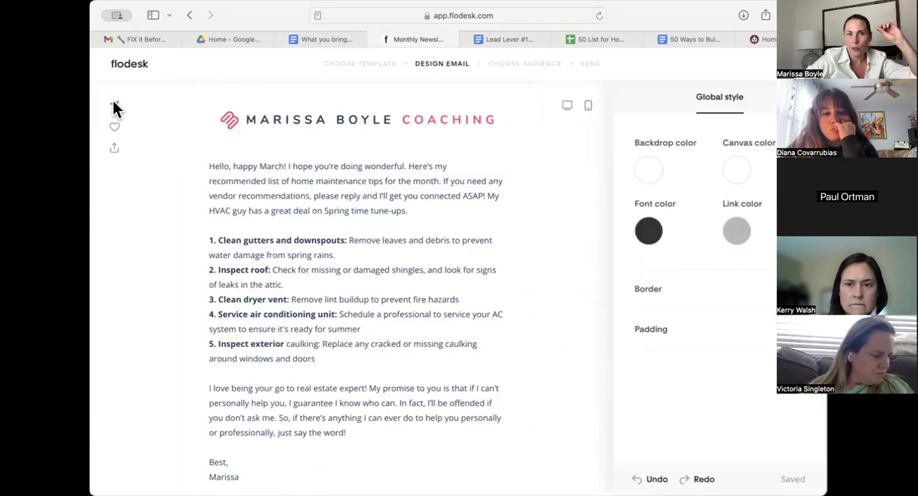
pyautogui.scroll(-10, 363, 305)
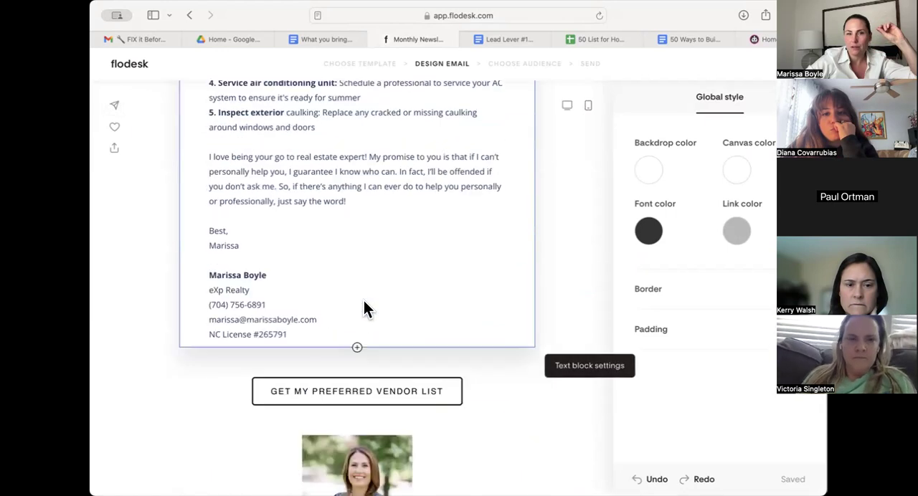
pyautogui.scroll(-1, 346, 279)
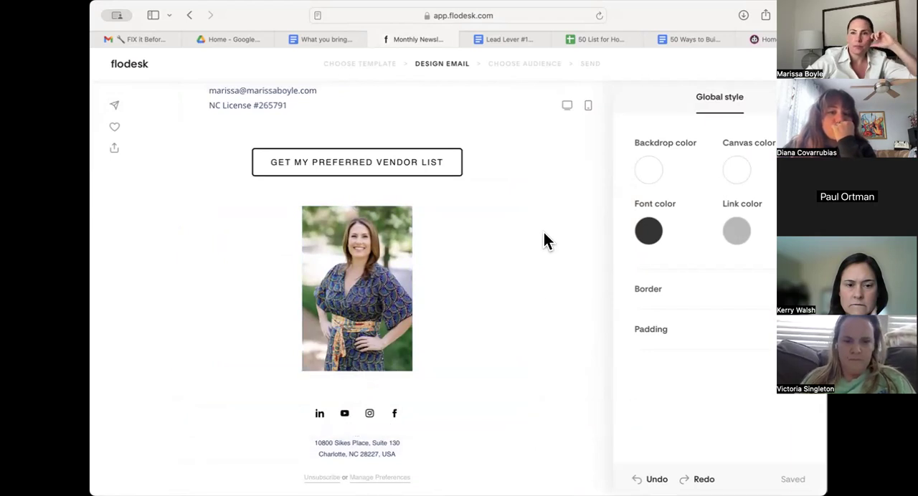
pyautogui.scroll(15, 544, 233)
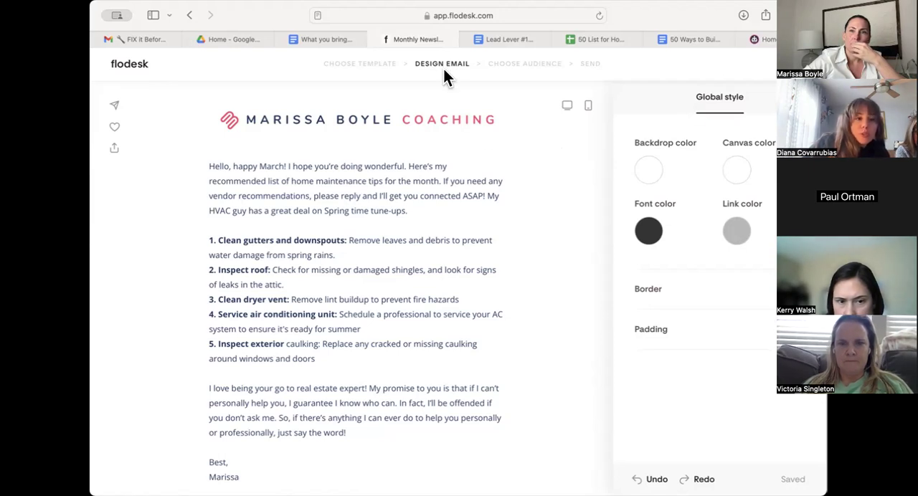
pyautogui.scroll(-10, 322, 305)
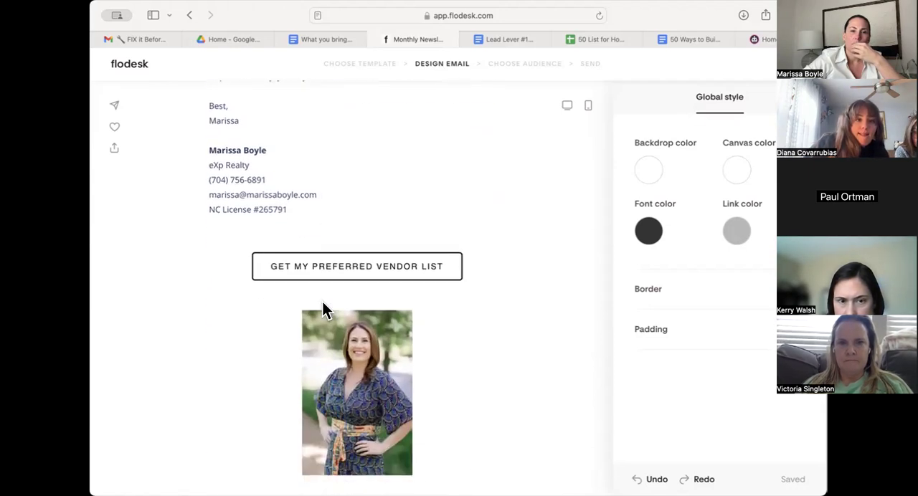
# Open the link entry for the email address in the signature block and close it without adding a link.
pyautogui.click(325, 188)
pyautogui.scroll(-5, 316, 237)
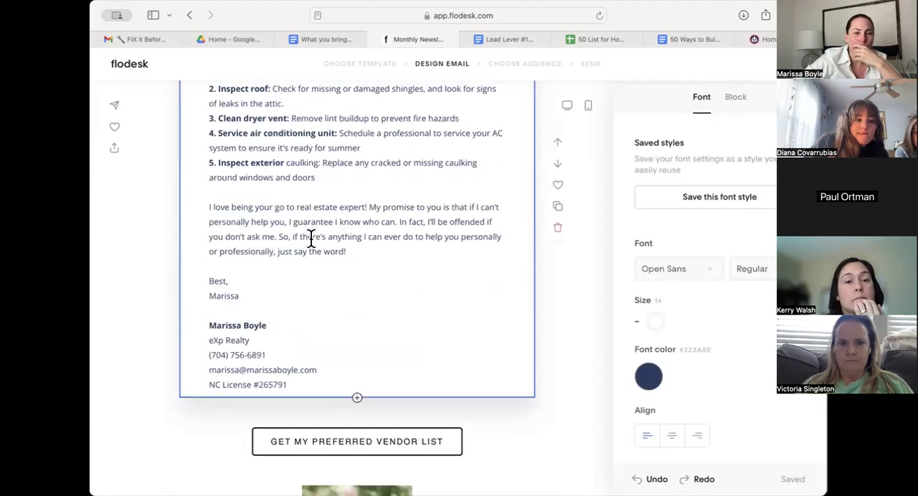
pyautogui.moveTo(319, 274); pyautogui.dragTo(208, 274)
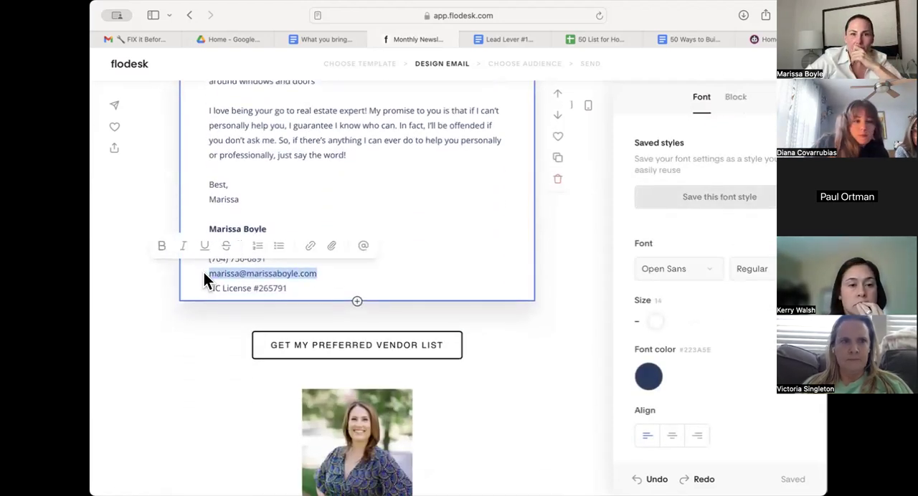
pyautogui.click(310, 248)
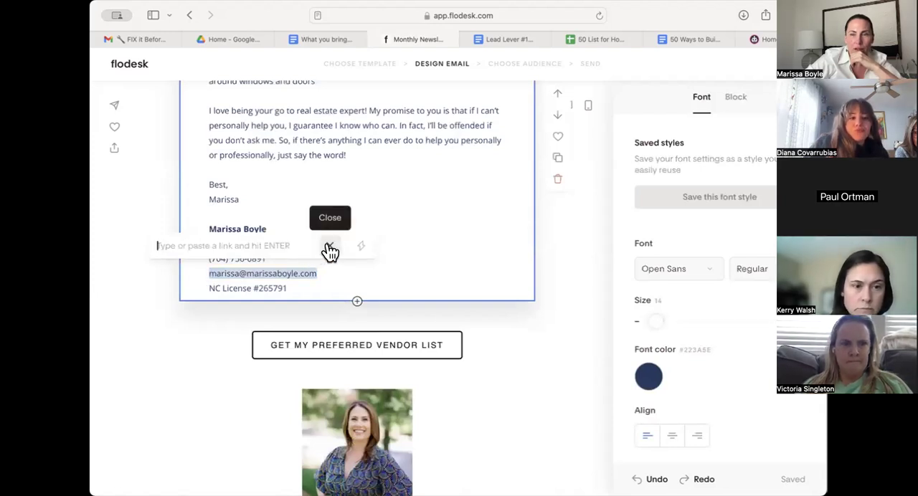
pyautogui.click(330, 250)
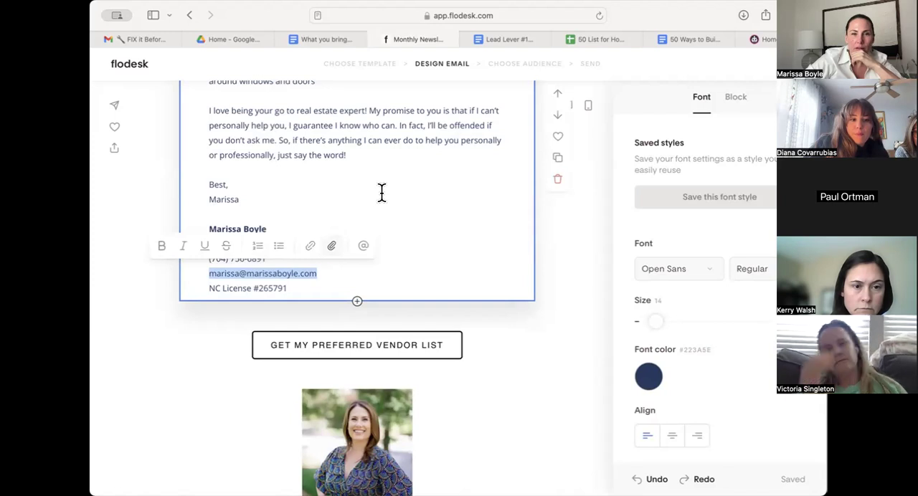
# Examine the block and font settings of the body text and highlight the phone number in the signature without changing it.
pyautogui.click(735, 98)
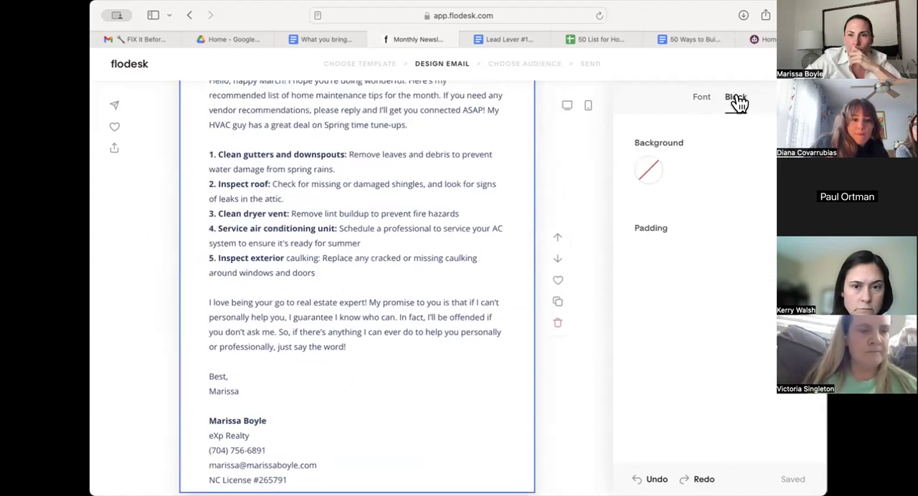
pyautogui.click(699, 99)
pyautogui.scroll(-3, 689, 286)
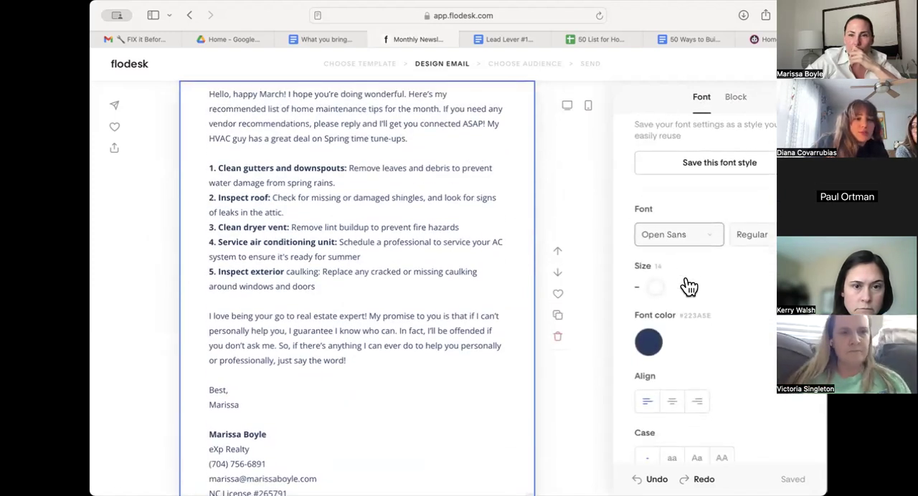
pyautogui.click(340, 375)
pyautogui.scroll(-5, 340, 377)
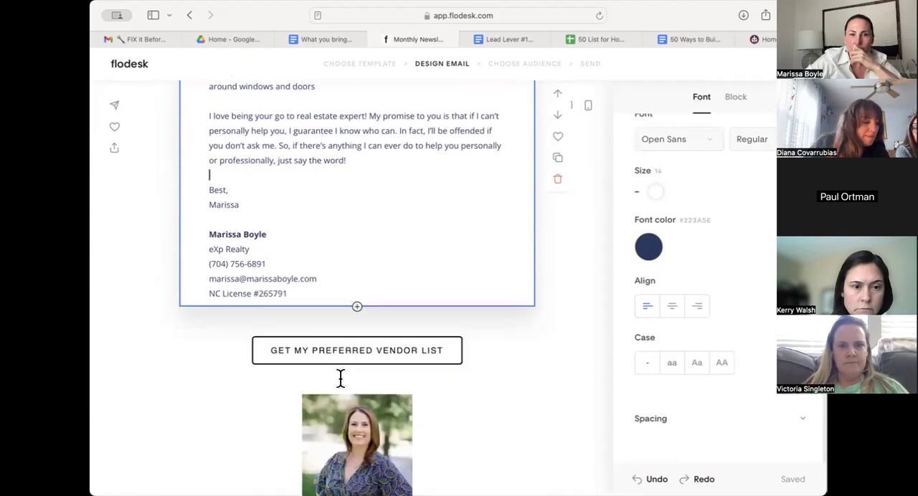
pyautogui.scroll(3, 311, 312)
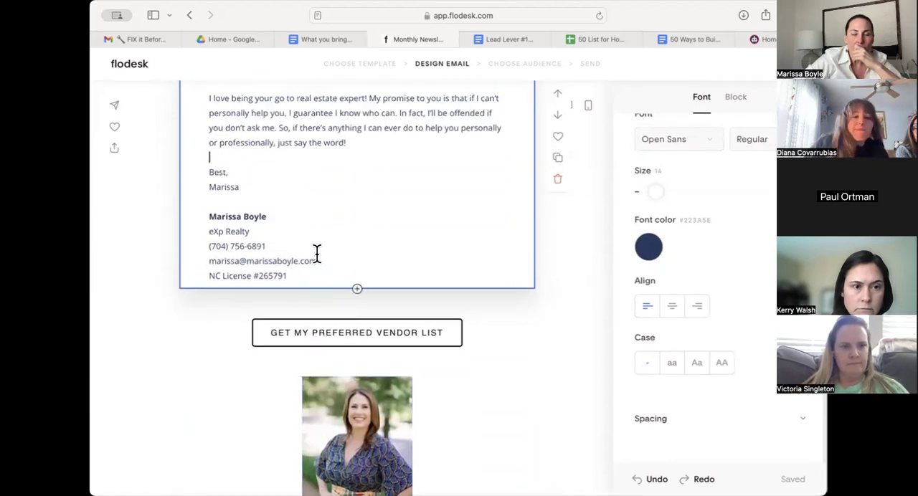
pyautogui.moveTo(277, 244); pyautogui.dragTo(205, 248)
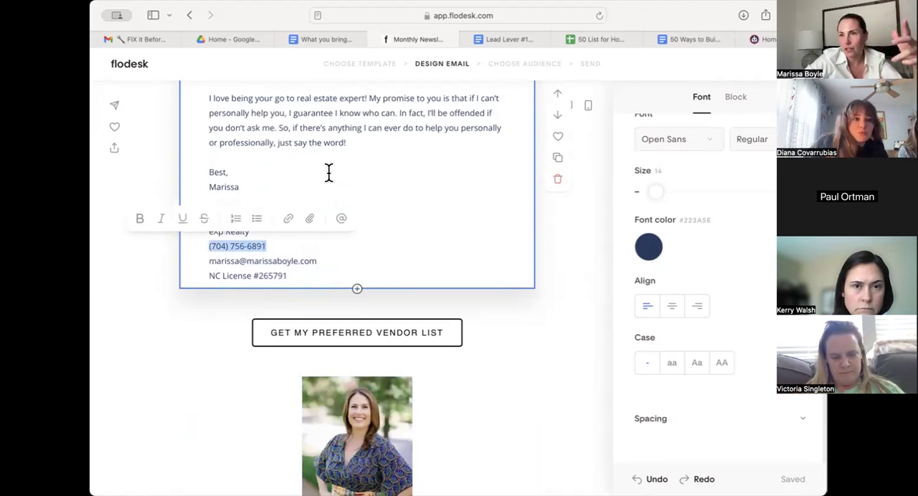
pyautogui.click(388, 160)
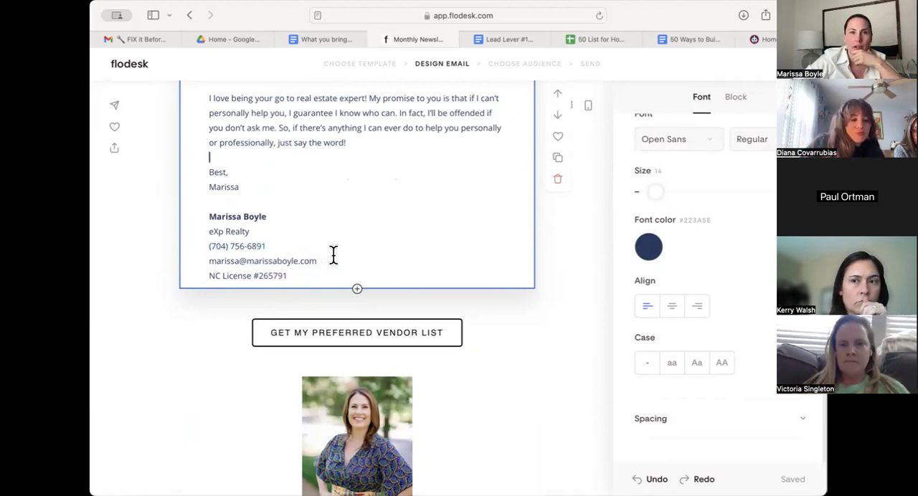
# Show the link and file attachment options for "HVAC guy has a great deal on Spring time tune-ups." and leave the text block deselected.
pyautogui.scroll(1, 328, 258)
pyautogui.scroll(8, 329, 258)
pyautogui.moveTo(413, 213); pyautogui.dragTo(205, 213)
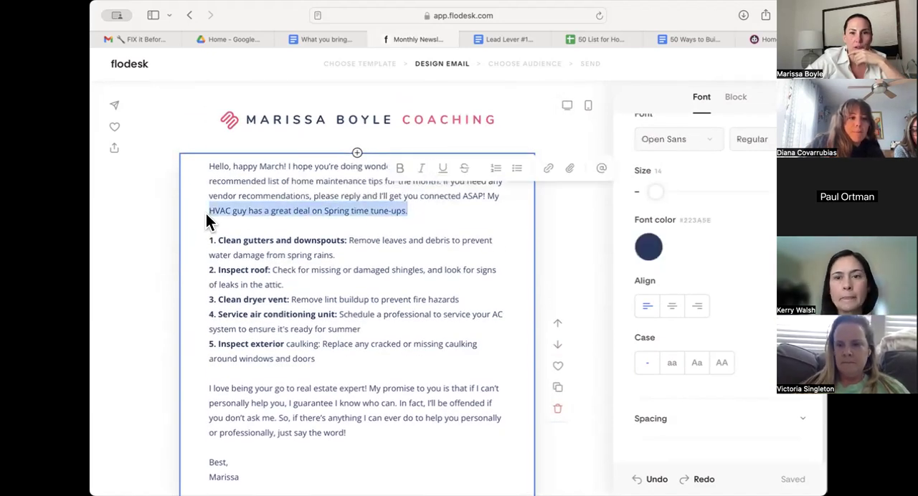
pyautogui.click(548, 170)
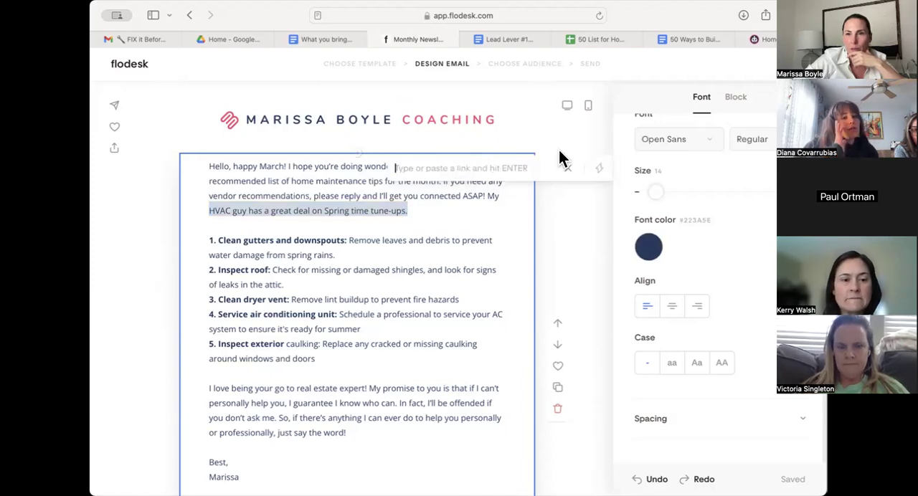
pyautogui.click(569, 168)
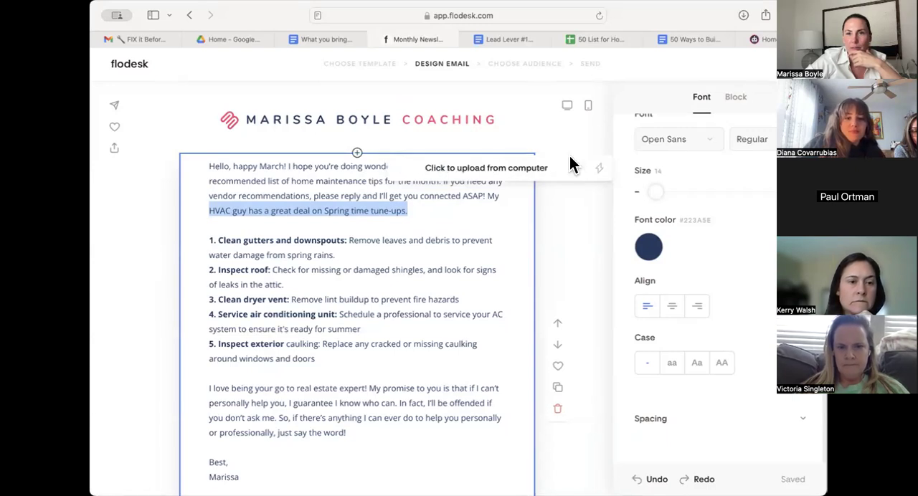
pyautogui.click(477, 213)
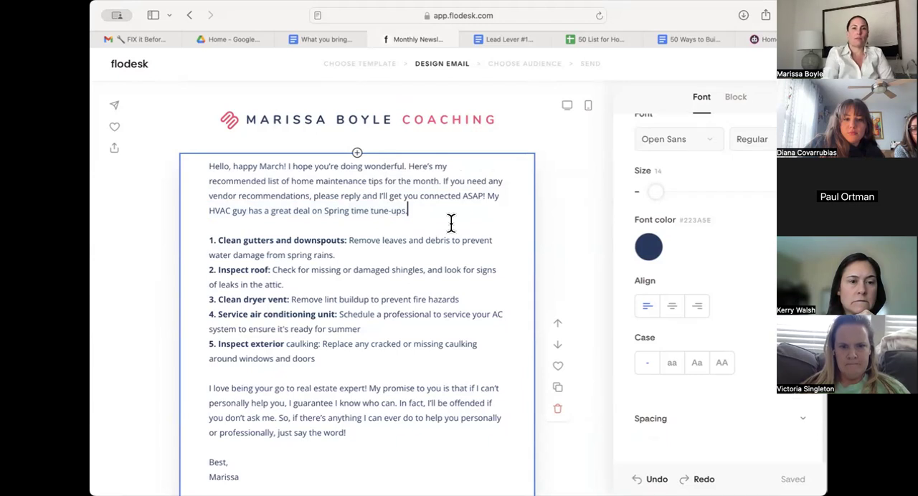
pyautogui.click(559, 242)
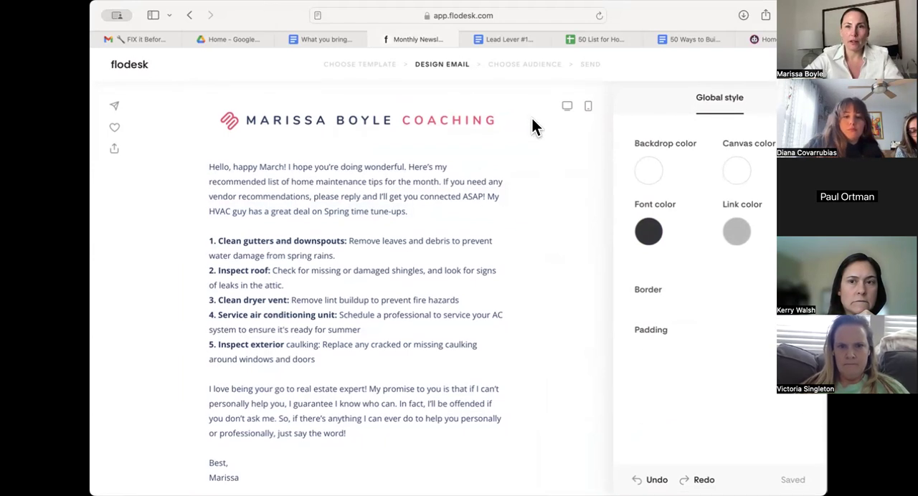
# Preview the newsletter in the desktop and mobile layouts, return to editing and look it over from logo to footer.
pyautogui.click(566, 107)
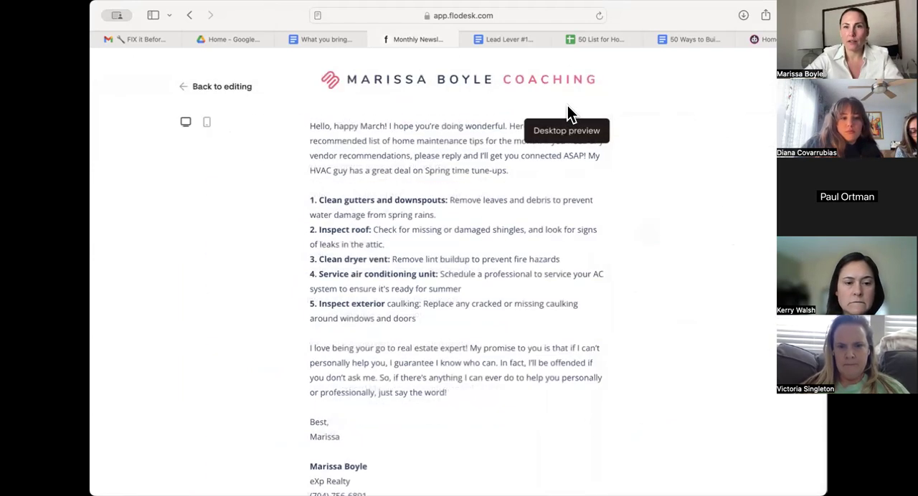
pyautogui.click(209, 119)
pyautogui.click(182, 89)
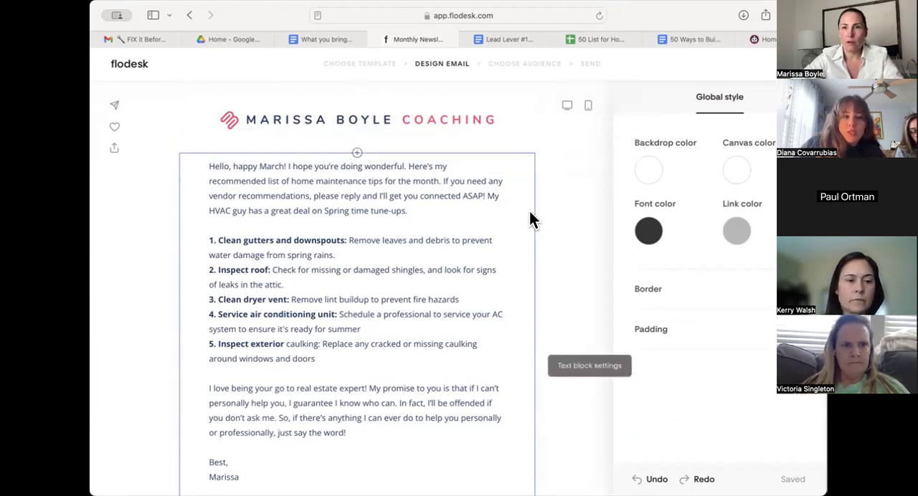
pyautogui.scroll(-5, 421, 248)
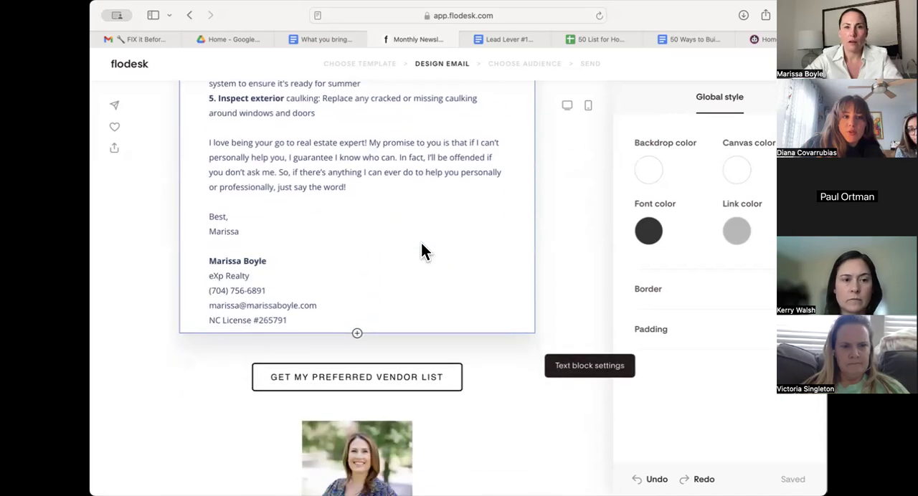
pyautogui.scroll(5, 423, 250)
pyautogui.scroll(-6, 424, 250)
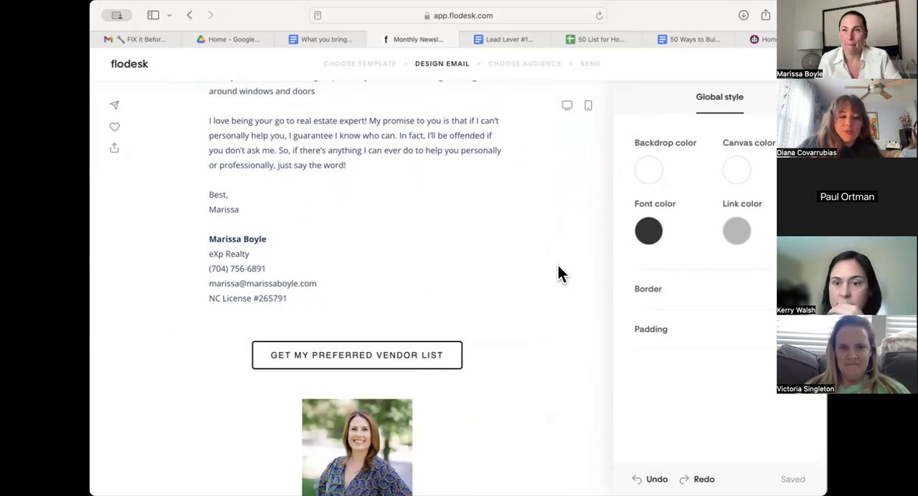
pyautogui.scroll(5, 552, 263)
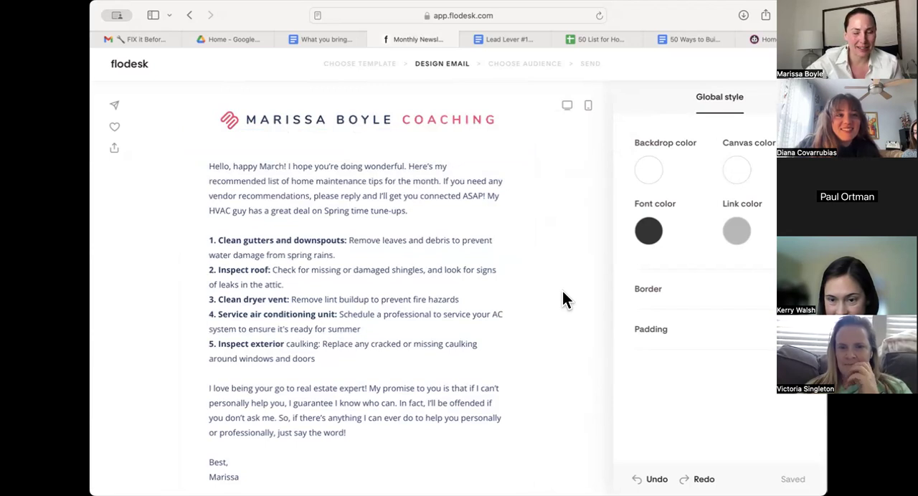
pyautogui.scroll(-10, 413, 322)
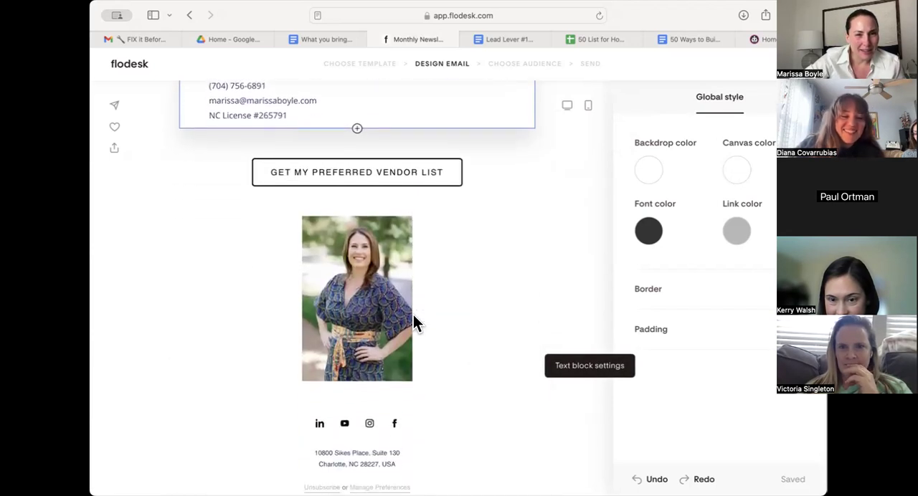
pyautogui.scroll(10, 495, 266)
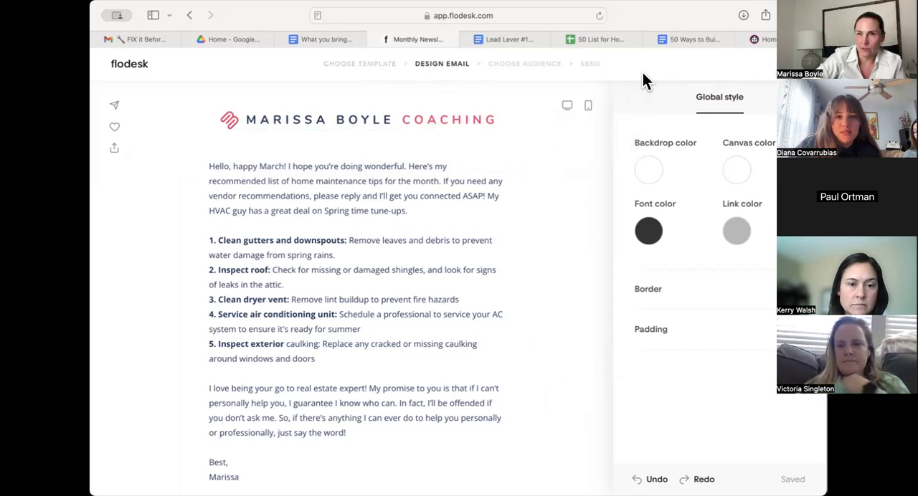
# Proceed to the audience setup, keep the existing sender name and continue to the subject line stage.
pyautogui.click(792, 64)
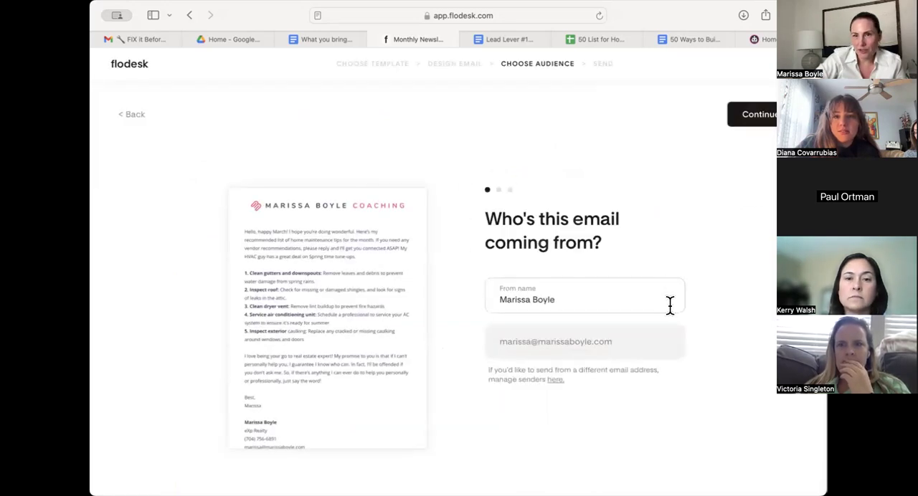
pyautogui.click(505, 302)
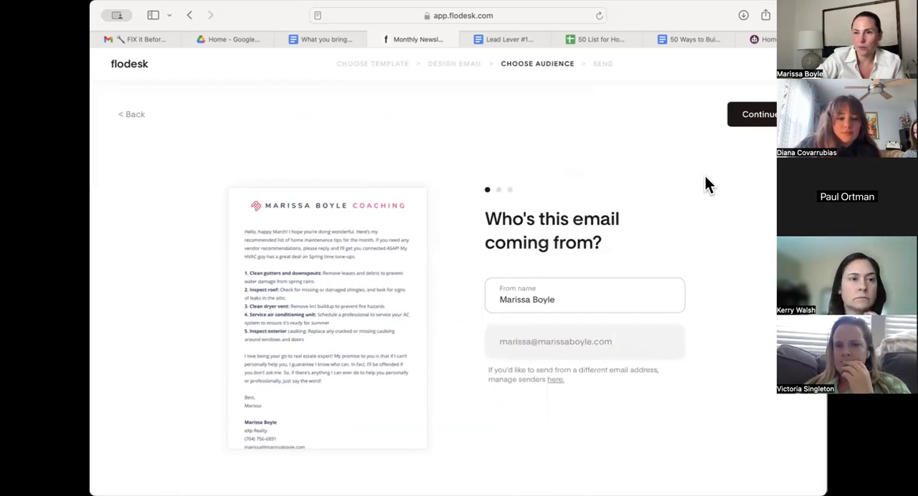
pyautogui.click(746, 119)
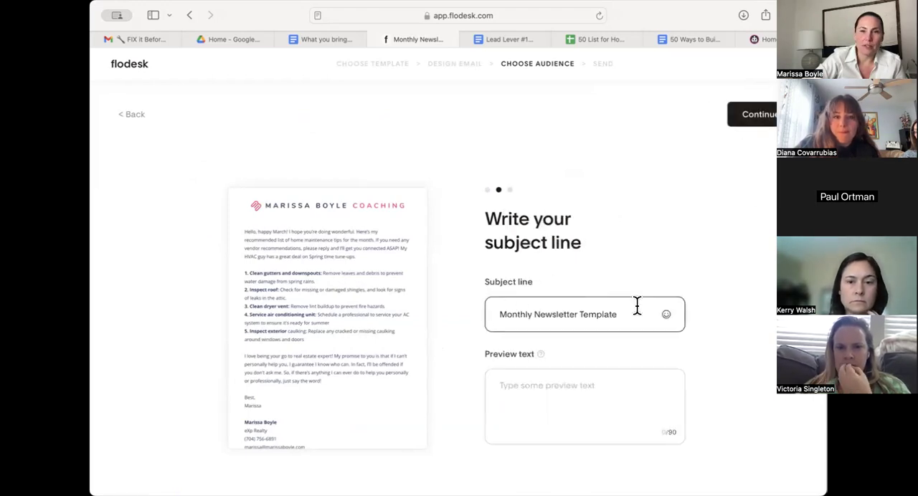
# Switch to the "Lead Lever #1 SOI" Google Doc and copy the March Home Maintenance Tips title line above the newsletter text.
pyautogui.click(490, 39)
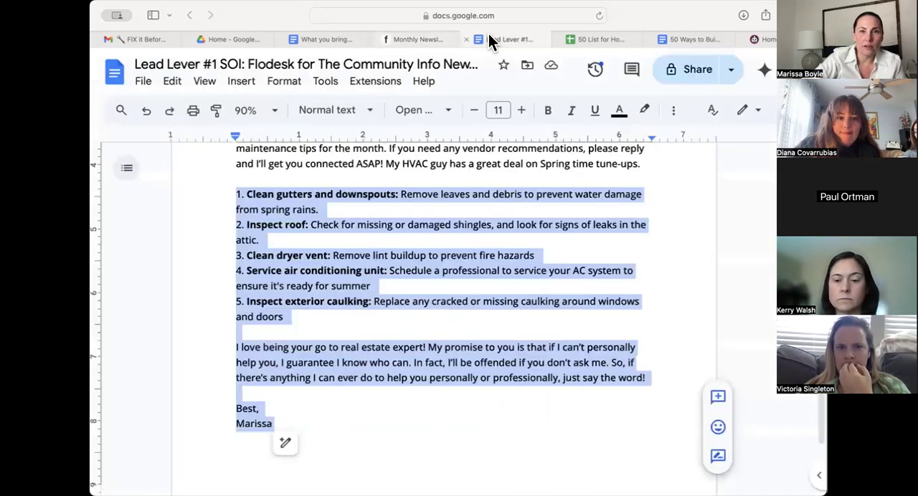
pyautogui.click(403, 344)
pyautogui.scroll(2, 404, 343)
pyautogui.moveTo(553, 220); pyautogui.dragTo(225, 215)
pyautogui.press('super+c')
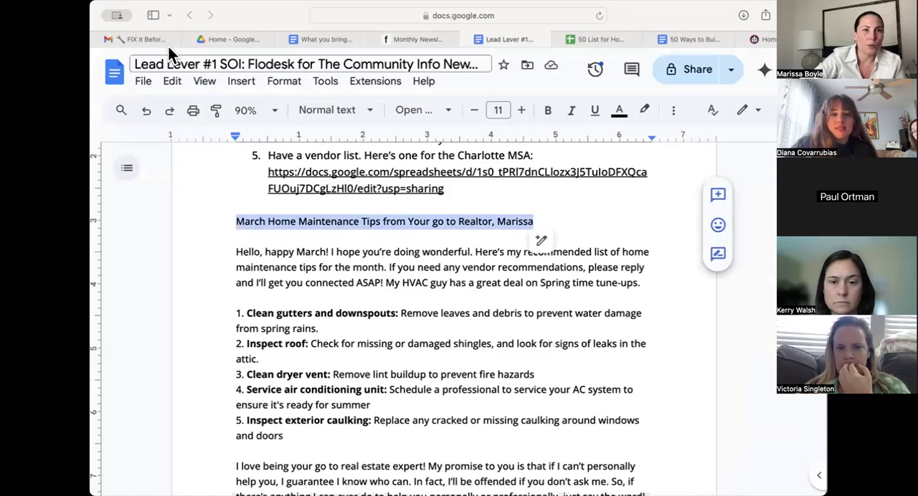
# Switch to Gmail and look at the emoji subject line of the "FIX it Before it BITES! February Home Hacks You Need" email.
pyautogui.click(160, 39)
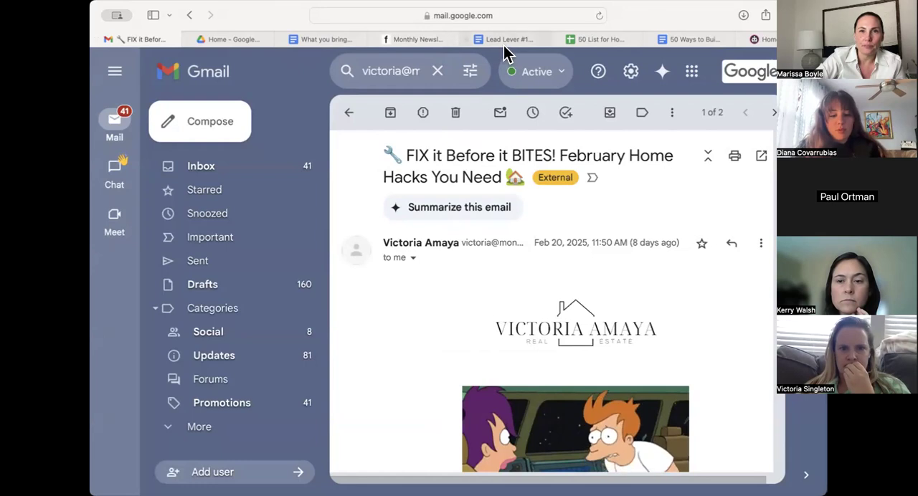
pyautogui.click(538, 291)
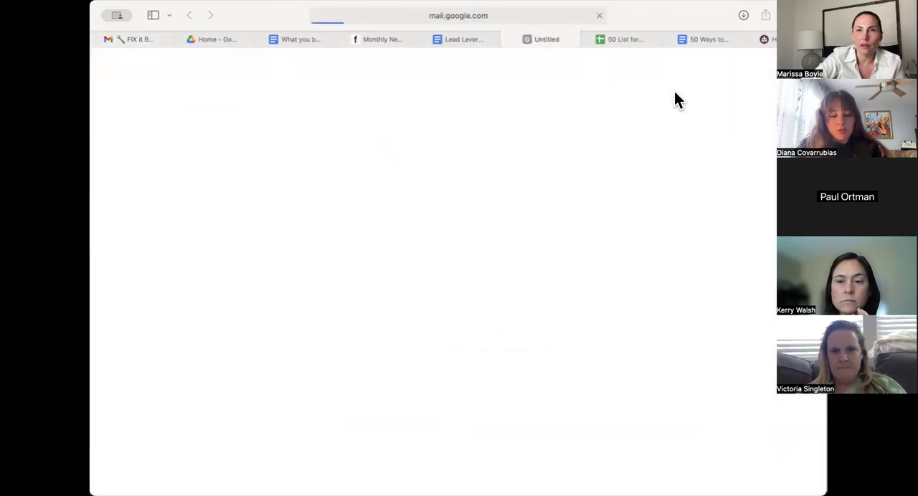
pyautogui.click(506, 39)
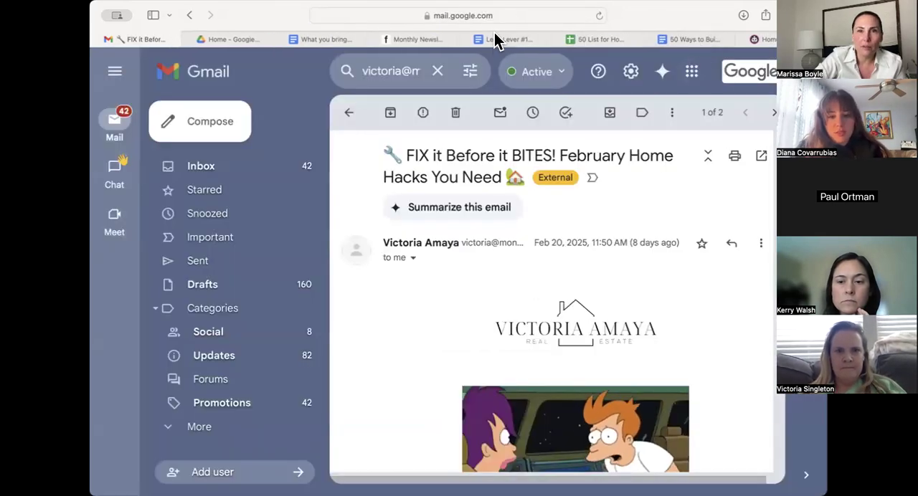
pyautogui.click(497, 39)
# Return to Flodesk and replace the subject line with the copied "March Home Maintenance Tips from Your go to Realtor" title, including the first name.
pyautogui.click(388, 40)
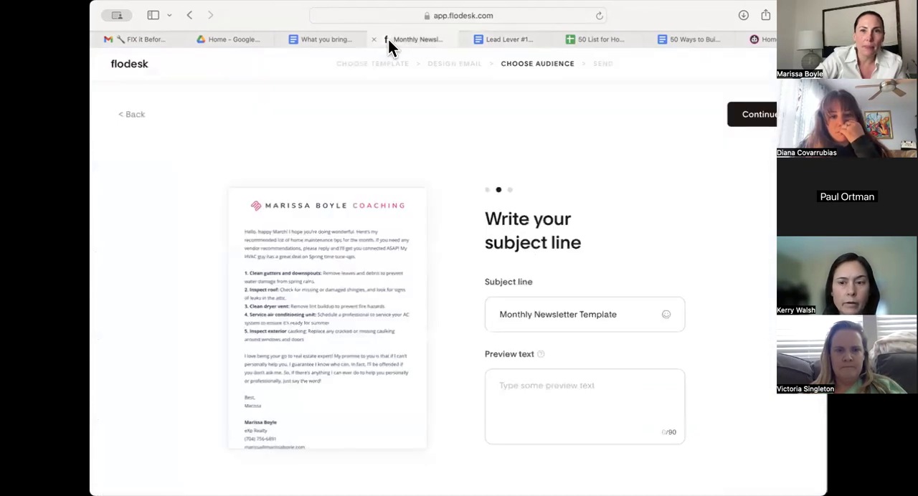
pyautogui.tripleClick(569, 306)
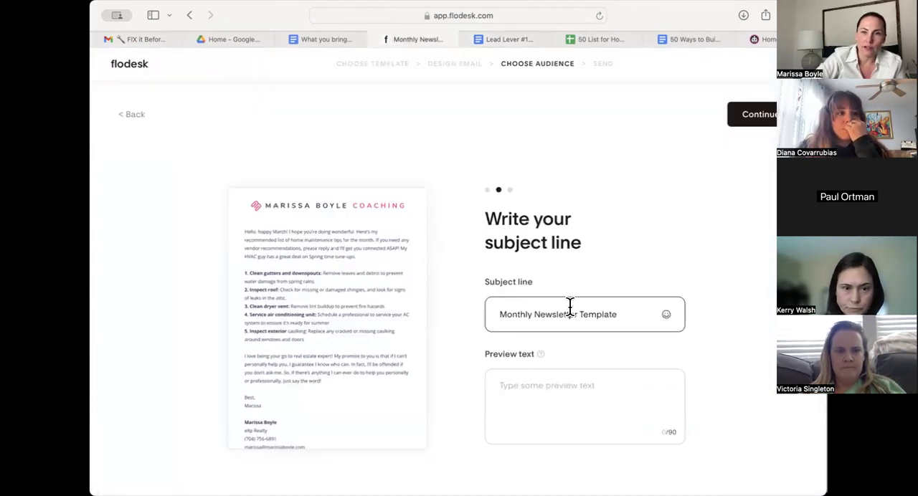
pyautogui.press('super+v')
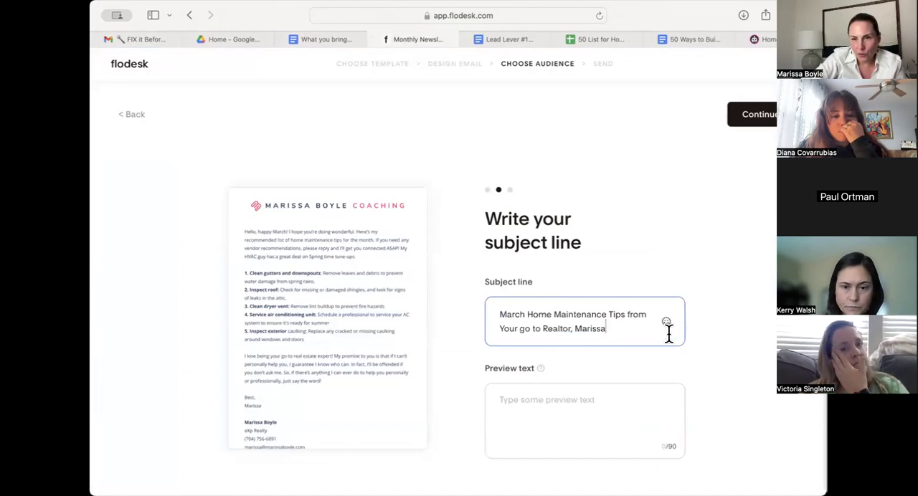
pyautogui.click(725, 298)
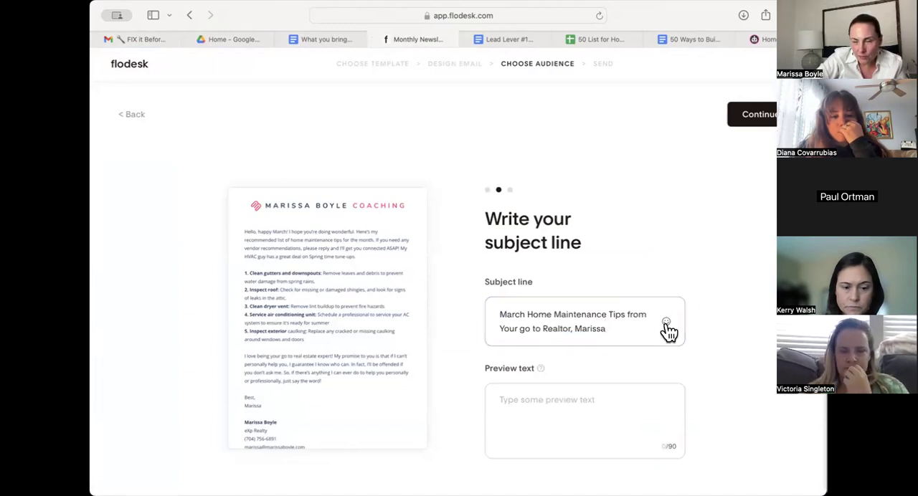
# Search the emoji picker for "rocket" and add the rocket emoji to the end of the subject line.
pyautogui.click(666, 322)
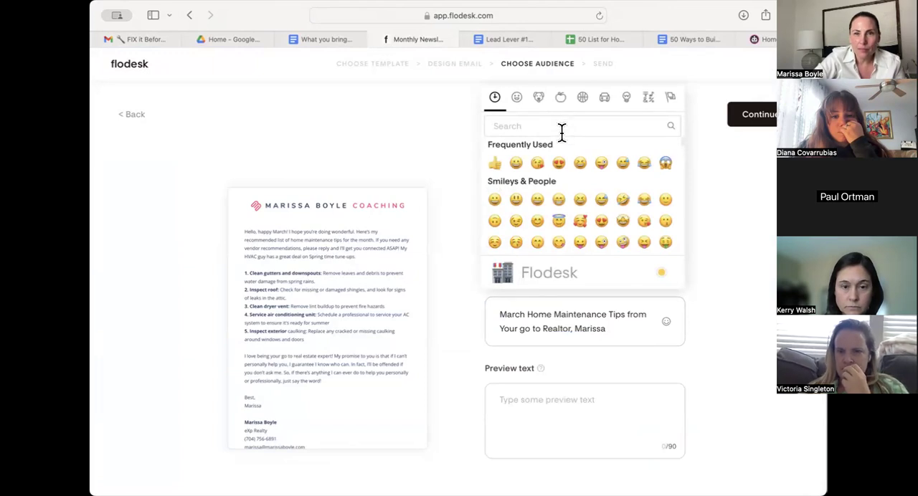
pyautogui.write('rocket')
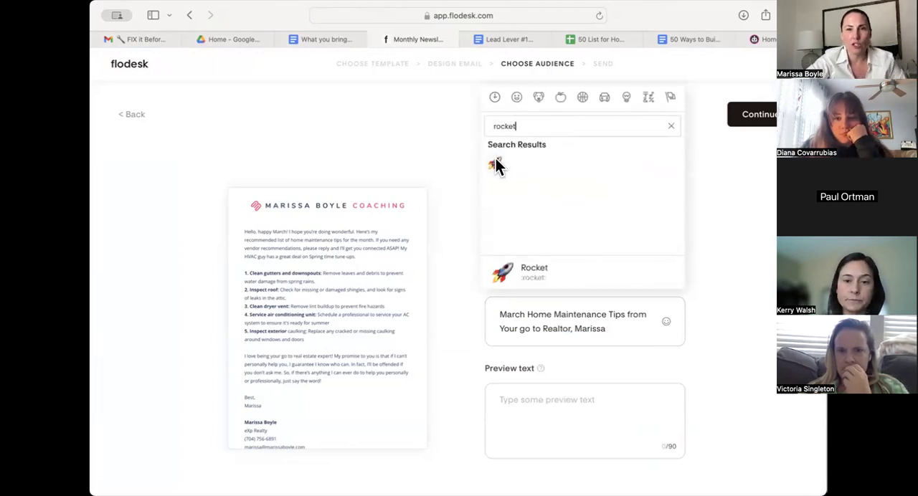
pyautogui.click(495, 161)
pyautogui.press('Left')
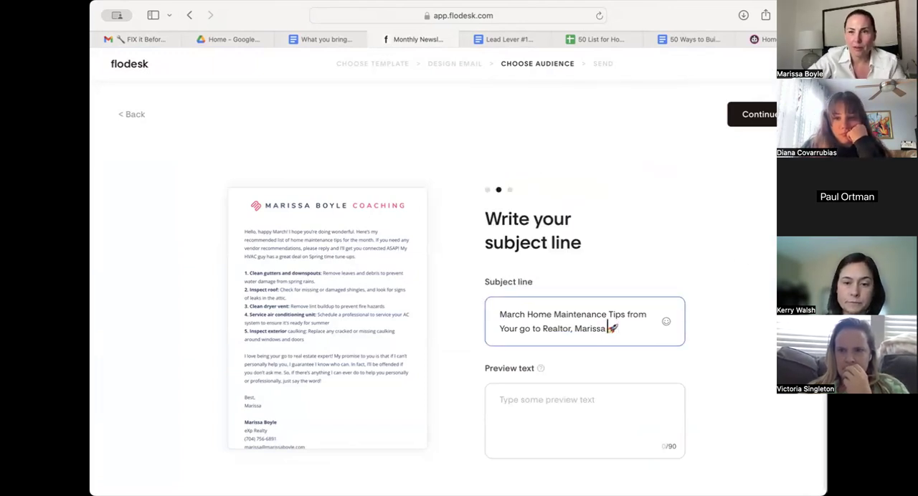
pyautogui.click(764, 200)
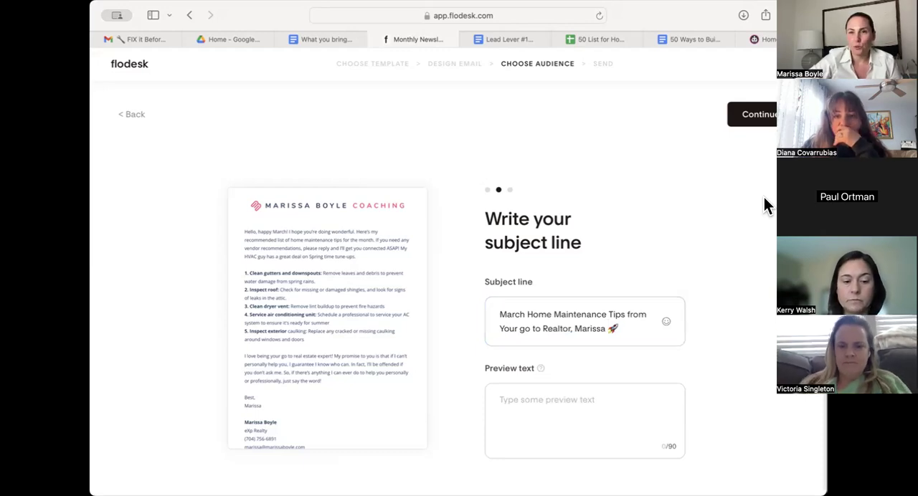
# Search the emojis for "tools" and insert the hammer and pick emoji before the rocket in the subject line.
pyautogui.click(665, 322)
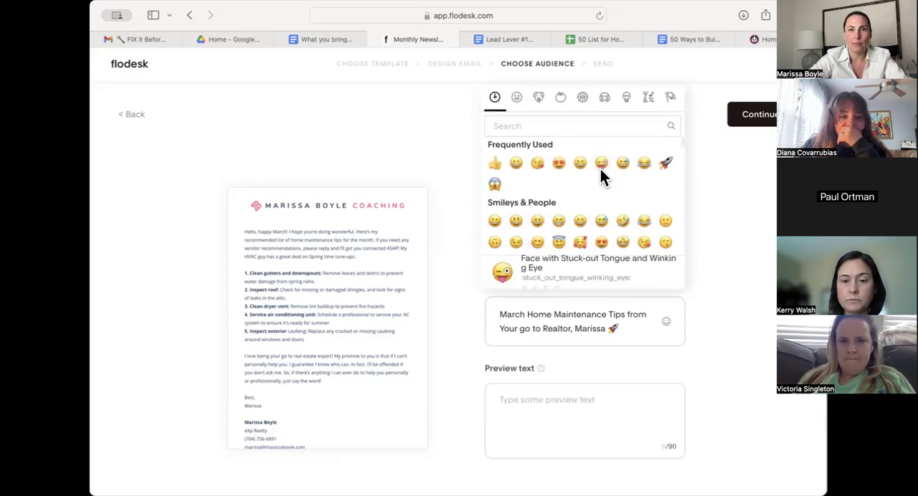
pyautogui.click(573, 126)
pyautogui.write('tools')
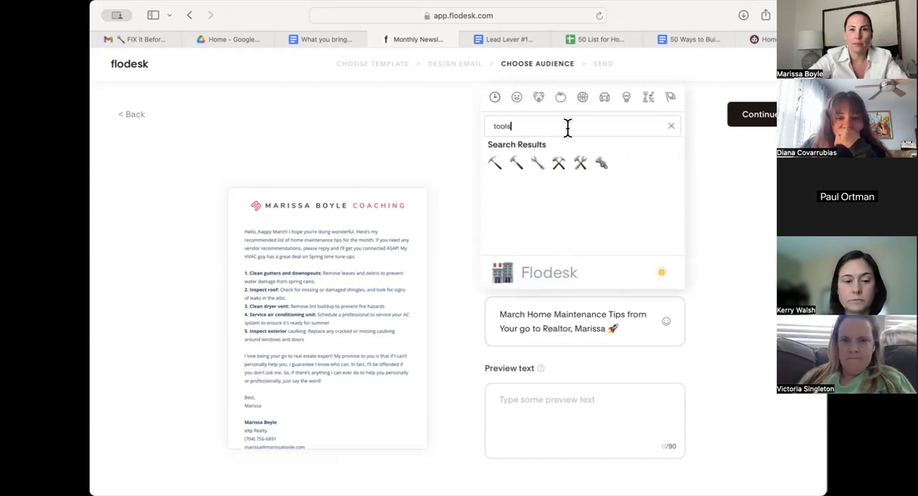
pyautogui.click(560, 162)
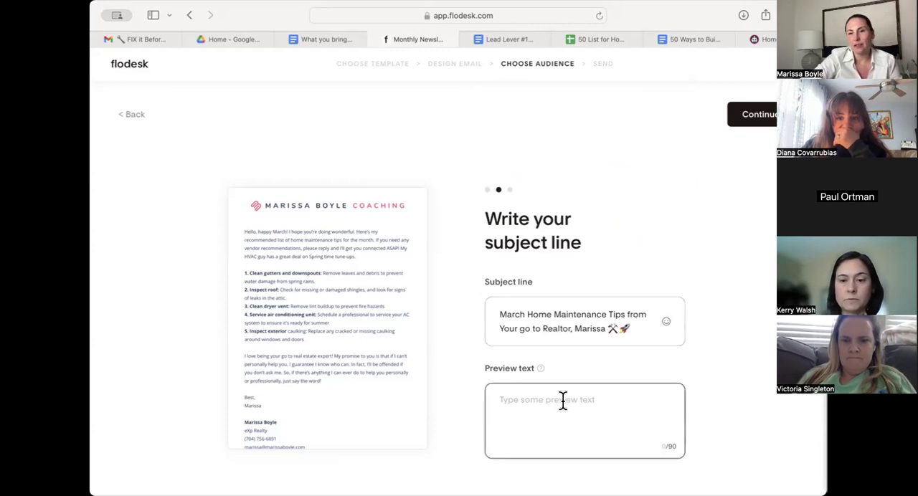
pyautogui.scroll(-1, 653, 208)
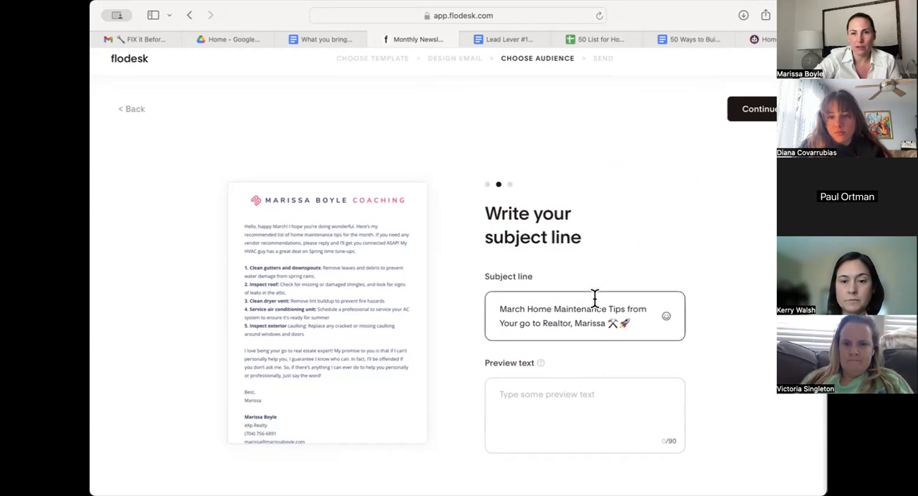
# Continue to the recipients stage and save the All subscribers segment as the included audience.
pyautogui.click(759, 114)
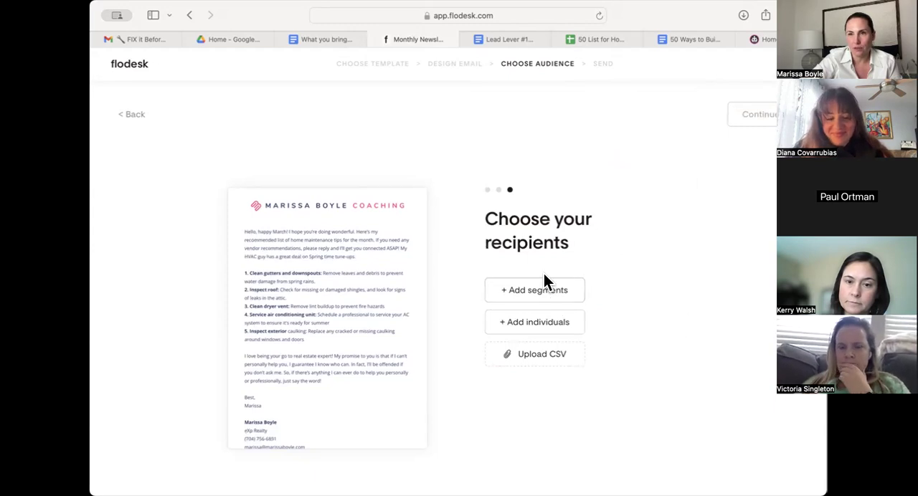
pyautogui.click(529, 291)
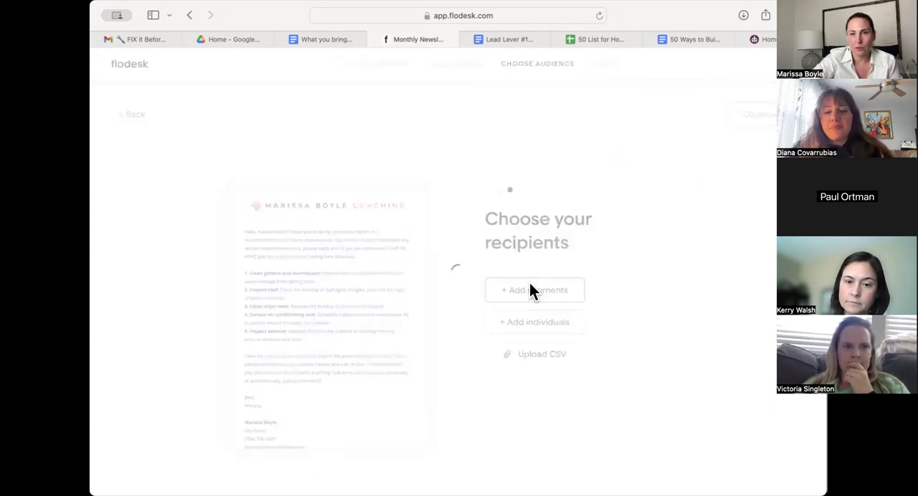
pyautogui.click(457, 238)
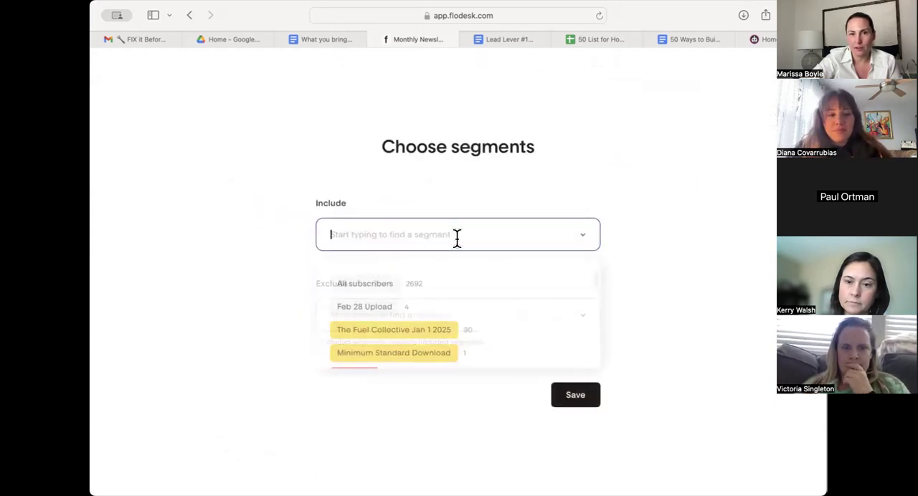
pyautogui.click(386, 287)
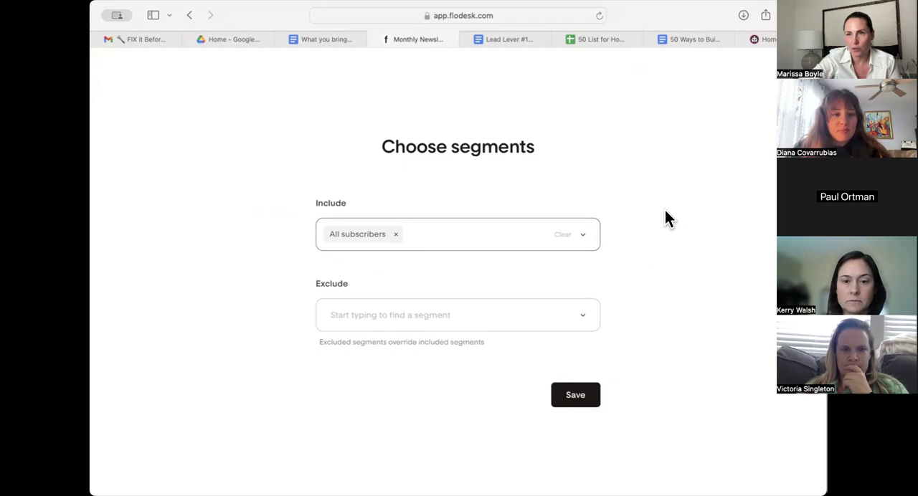
pyautogui.click(588, 402)
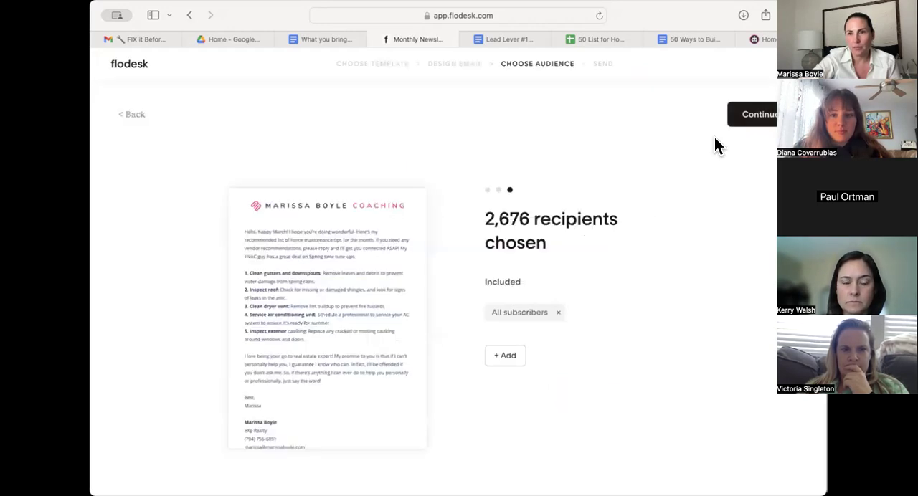
# Proceed to the sending stage, choose to send later and set the send date to March 5.
pyautogui.click(757, 119)
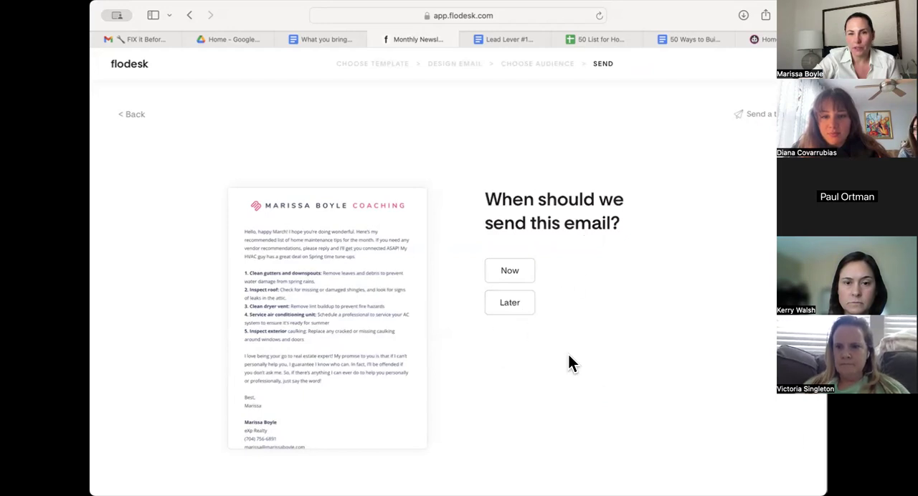
pyautogui.click(510, 305)
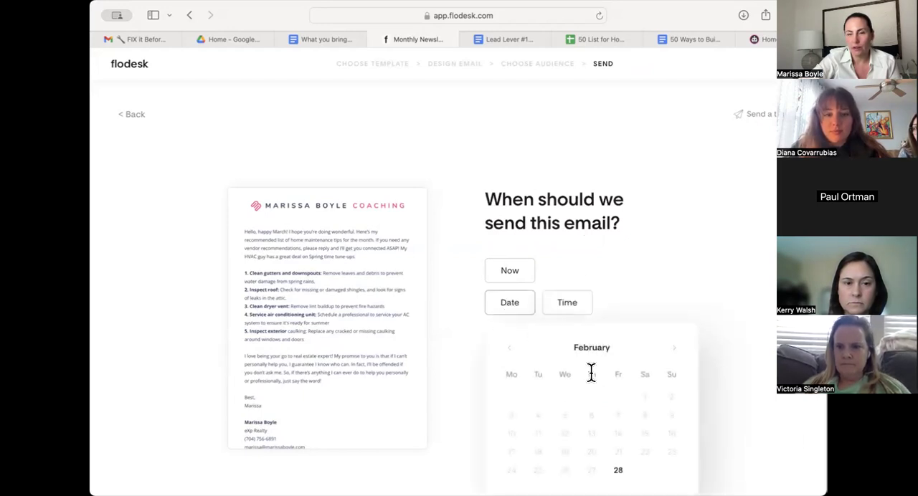
pyautogui.click(674, 348)
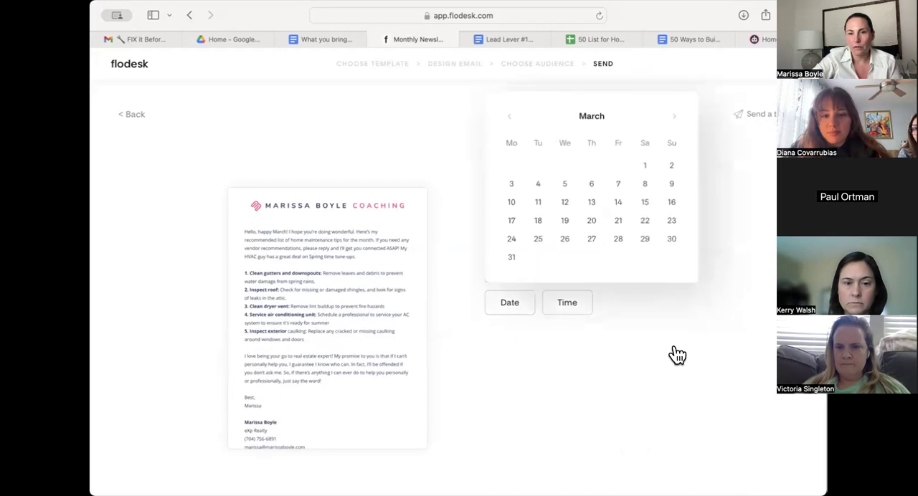
pyautogui.click(565, 185)
# Compare the suggested best send times for afternoon, evening and morning.
pyautogui.click(569, 307)
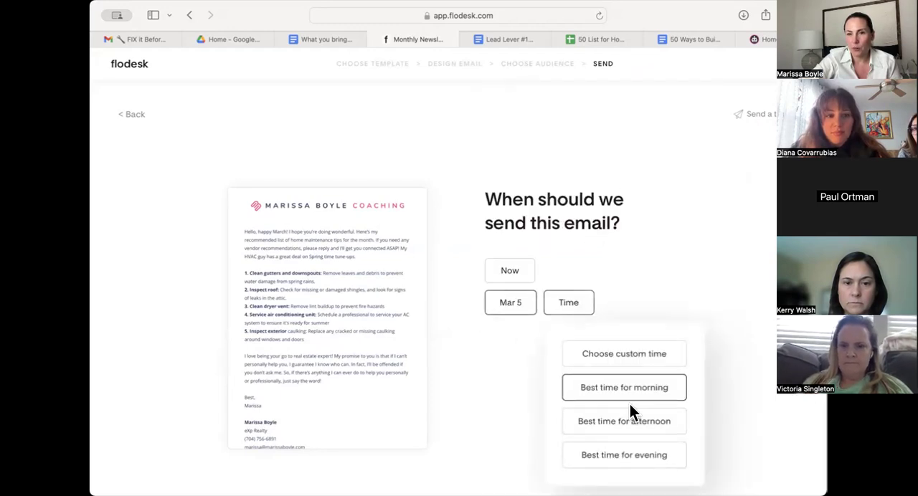
pyautogui.click(634, 425)
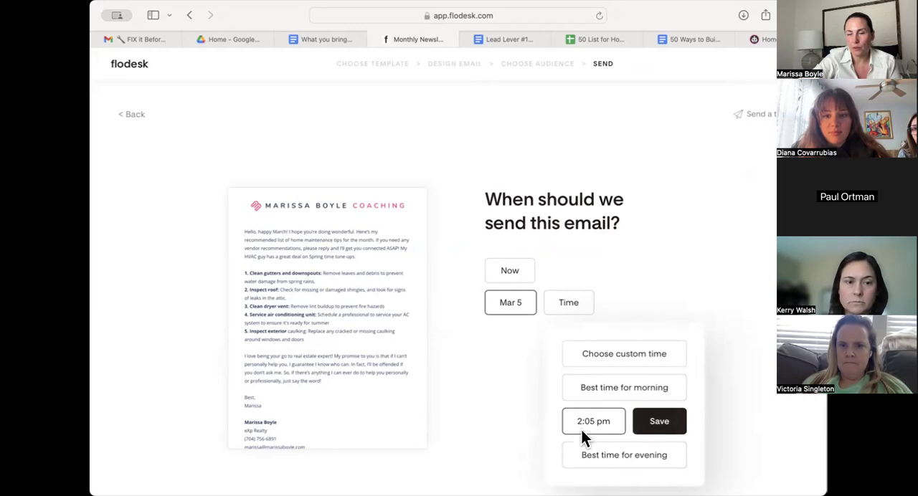
pyautogui.click(648, 463)
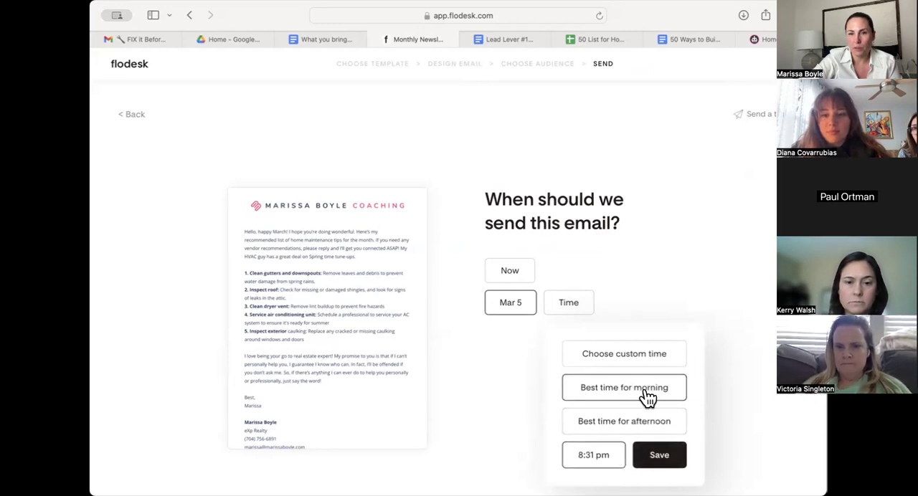
pyautogui.click(591, 397)
# Set a custom send time of 8:00 am for the newsletter and save it.
pyautogui.click(648, 351)
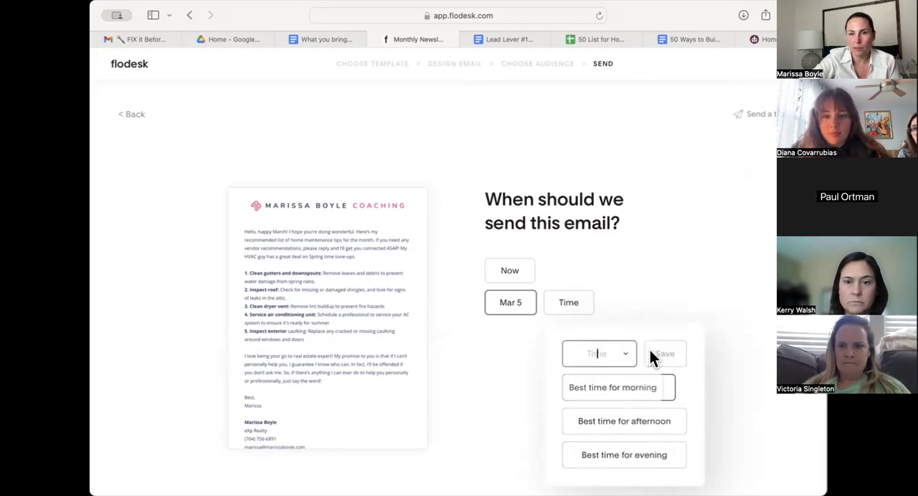
pyautogui.write('8')
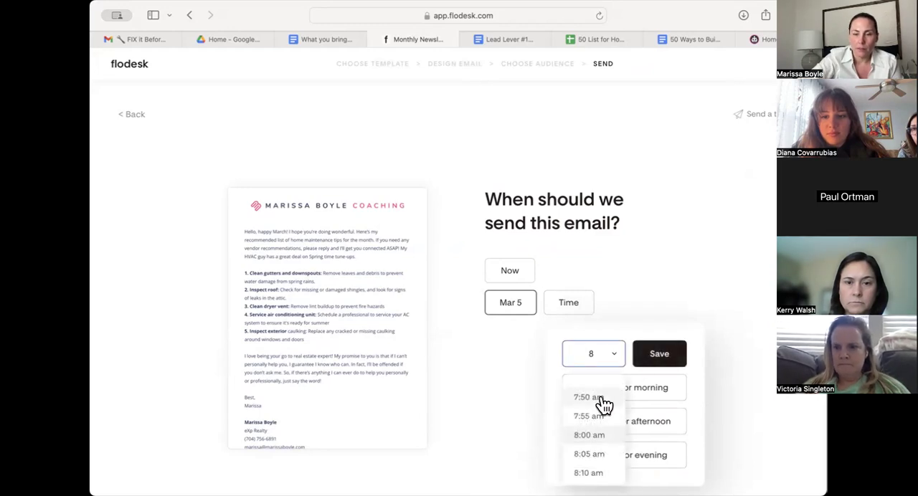
pyautogui.click(606, 434)
pyautogui.click(655, 359)
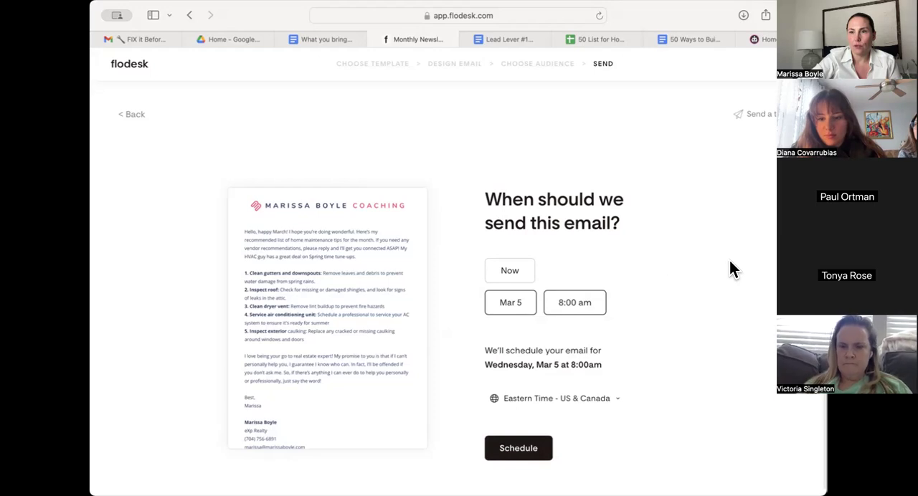
# Return to the email list, reopen the Monthly Newsletter Template draft and review its body text.
pyautogui.click(138, 73)
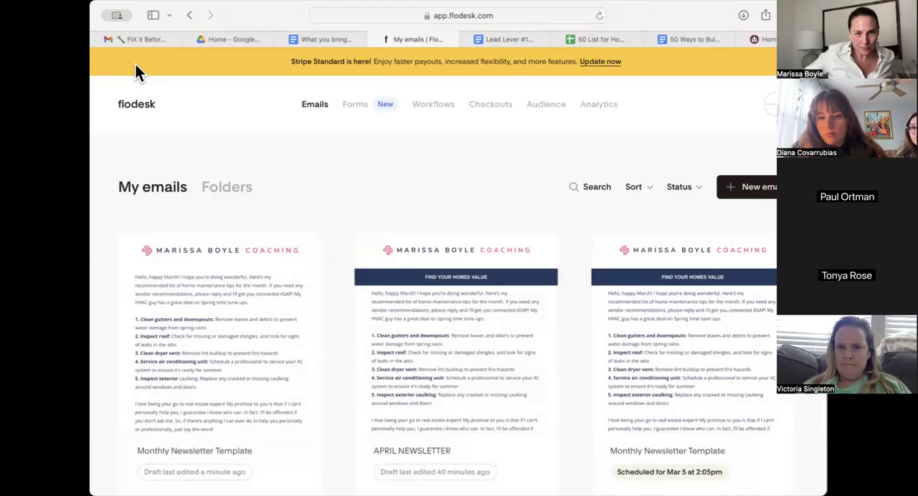
pyautogui.moveTo(237, 333)
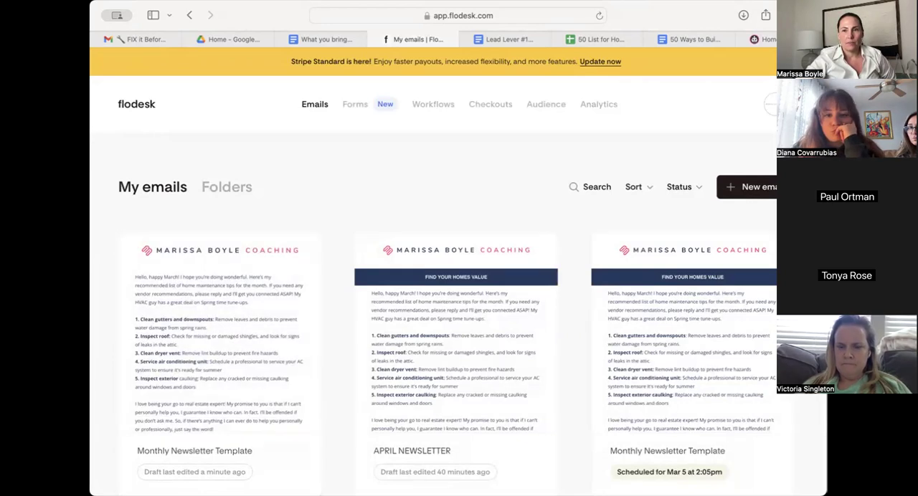
pyautogui.click(220, 332)
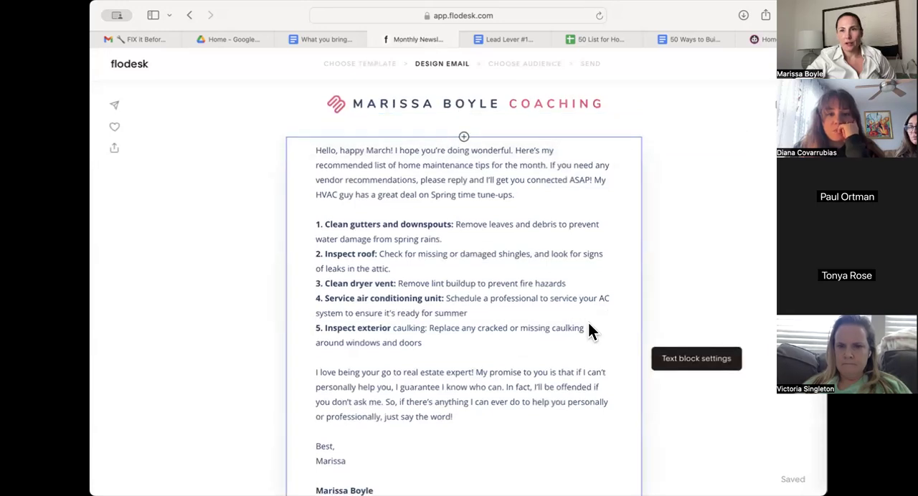
pyautogui.scroll(-6, 409, 359)
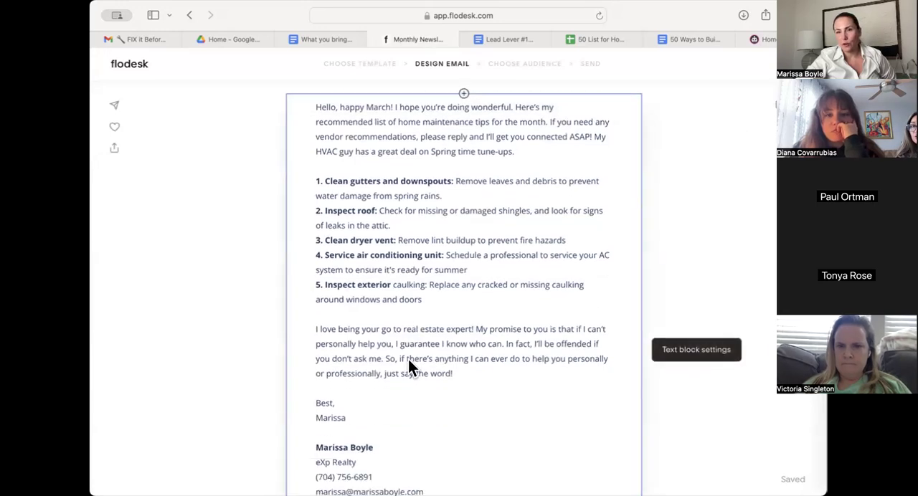
pyautogui.scroll(7, 411, 367)
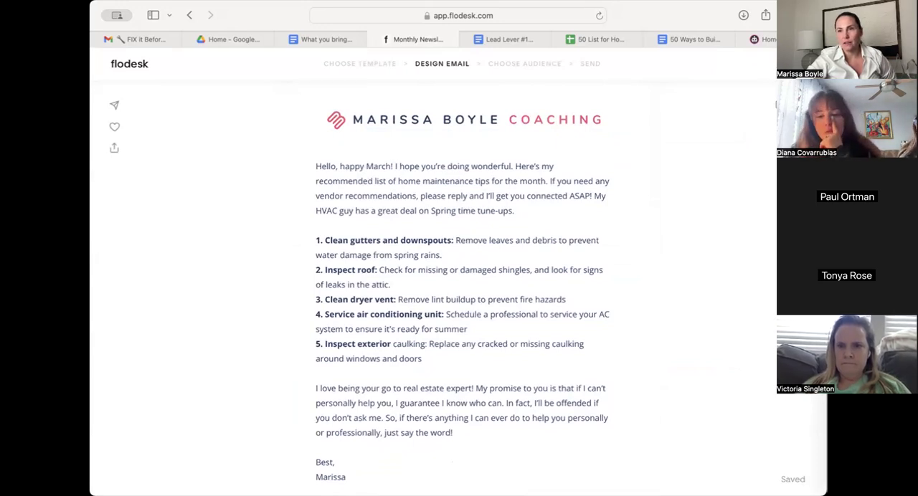
# Go through the draft's sender and subject line stages and return to the email design.
pyautogui.click(794, 106)
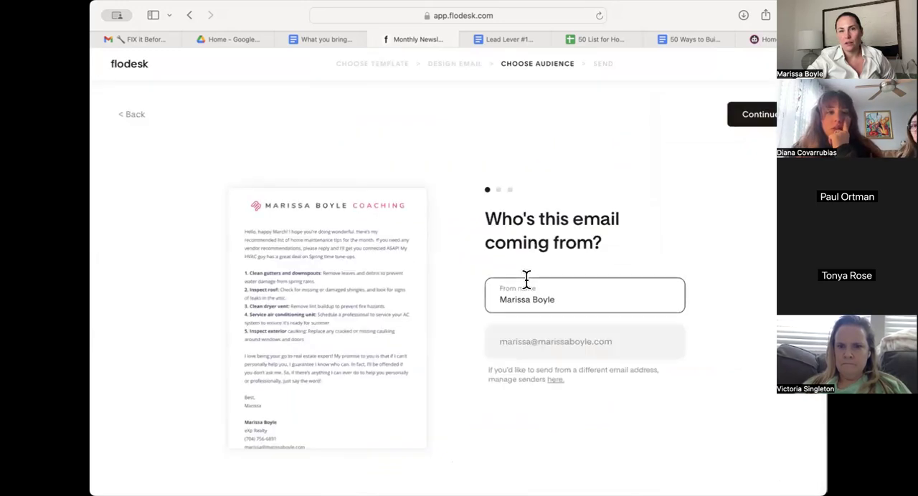
pyautogui.click(746, 122)
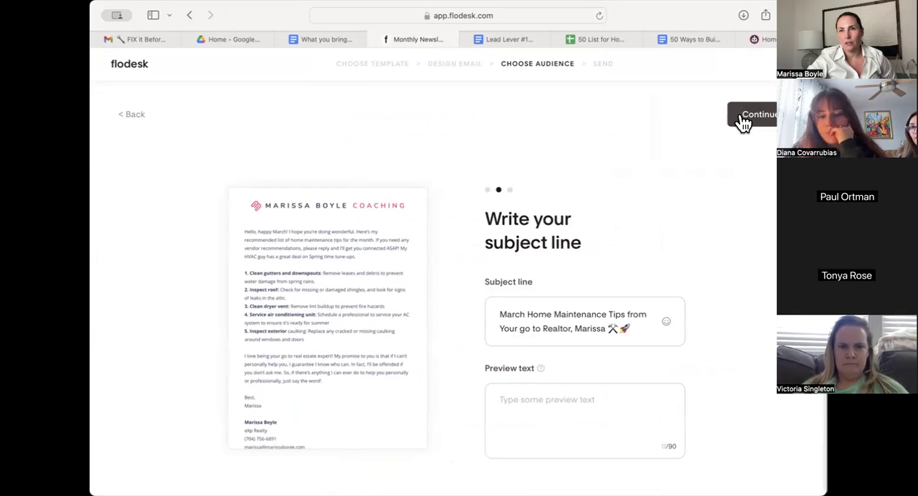
pyautogui.click(133, 117)
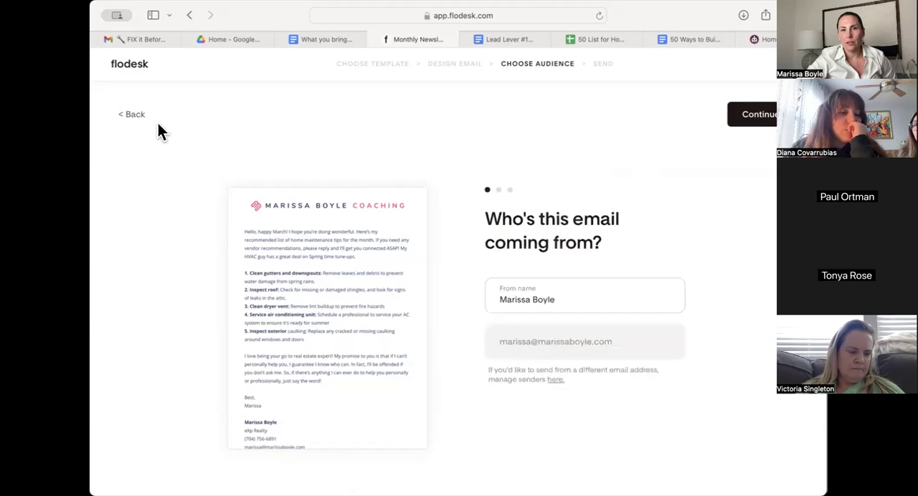
pyautogui.click(127, 118)
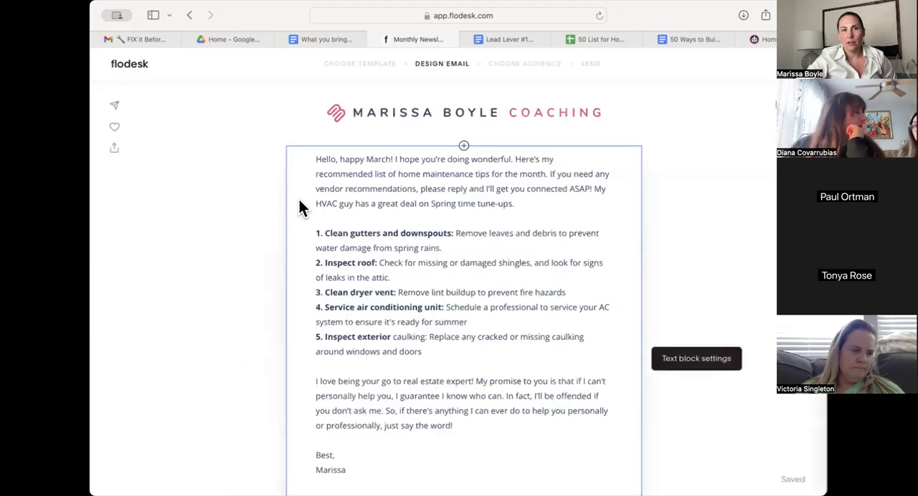
# Leave the draft and open the account's Branding settings to examine the company address and social links.
pyautogui.click(138, 67)
pyautogui.click(773, 107)
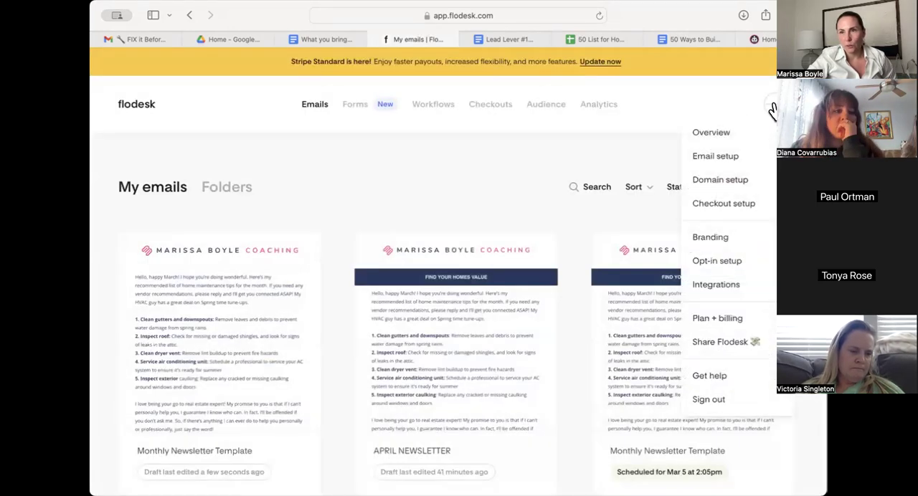
pyautogui.click(748, 244)
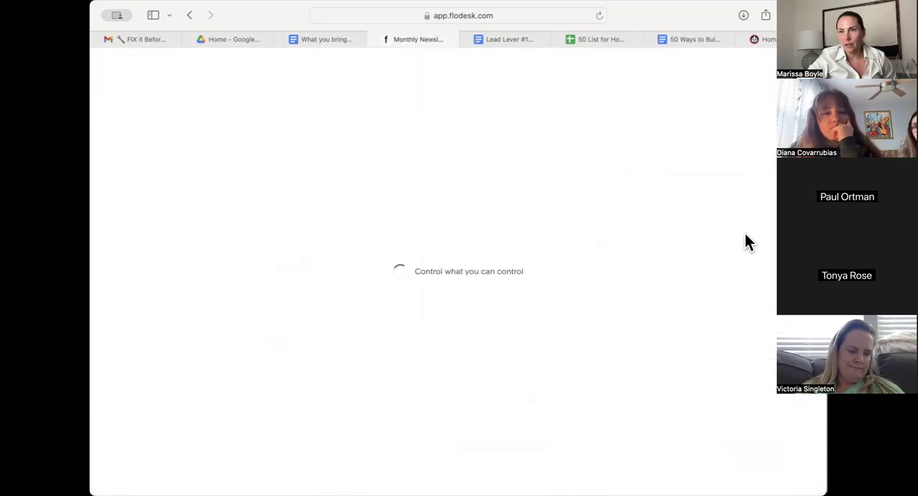
pyautogui.scroll(-10, 415, 355)
pyautogui.scroll(3, 414, 349)
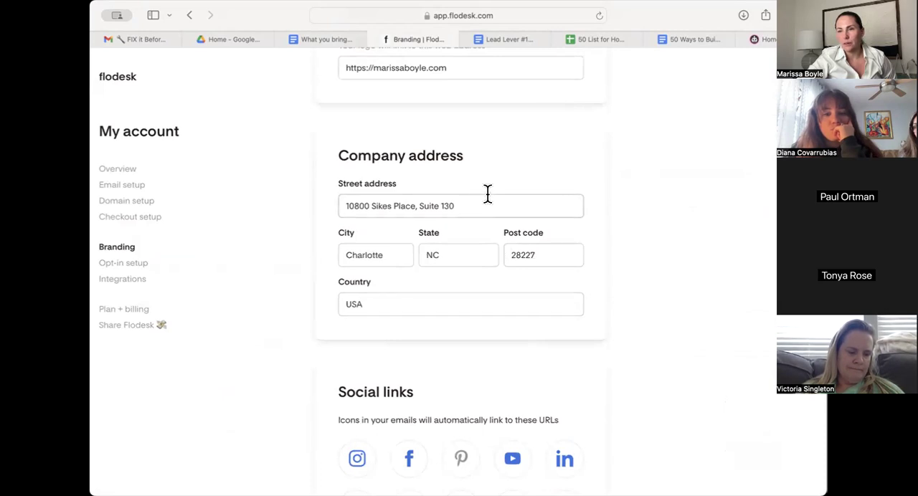
# Leave the branding settings, reopen the Monthly Newsletter Template draft and continue past its sender and subject line stages to the recipients.
pyautogui.click(115, 78)
pyautogui.click(236, 328)
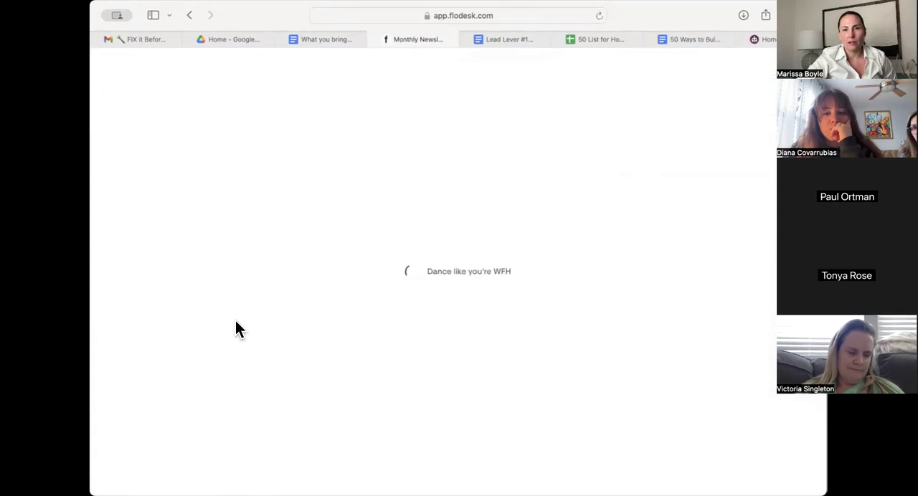
pyautogui.click(792, 105)
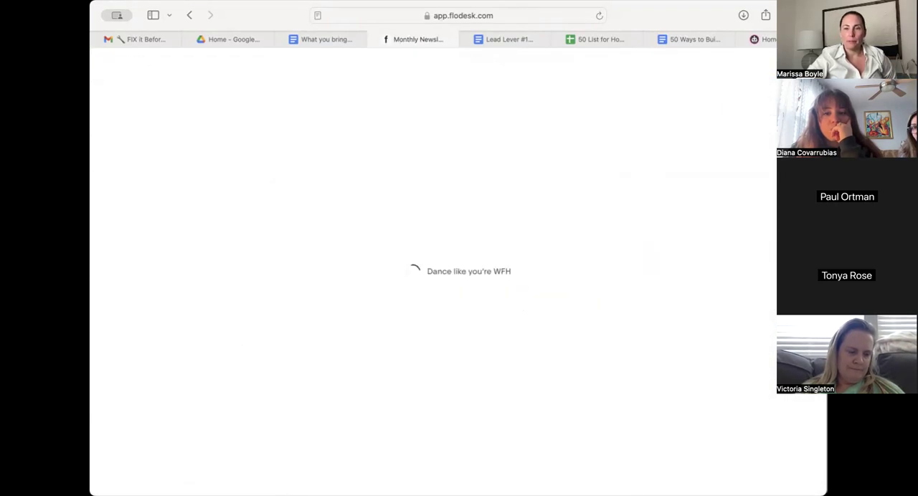
pyautogui.click(759, 122)
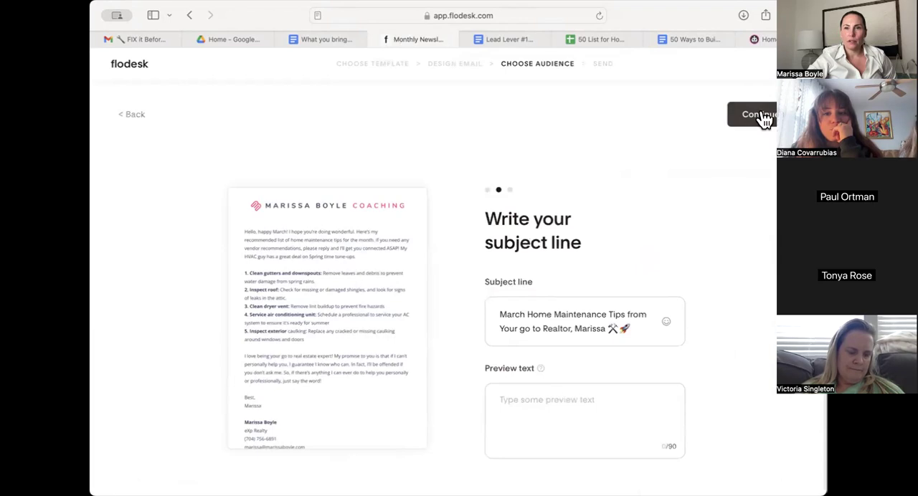
pyautogui.click(764, 120)
# Include the All subscribers segment as the newsletter's recipients and save the selection.
pyautogui.click(554, 316)
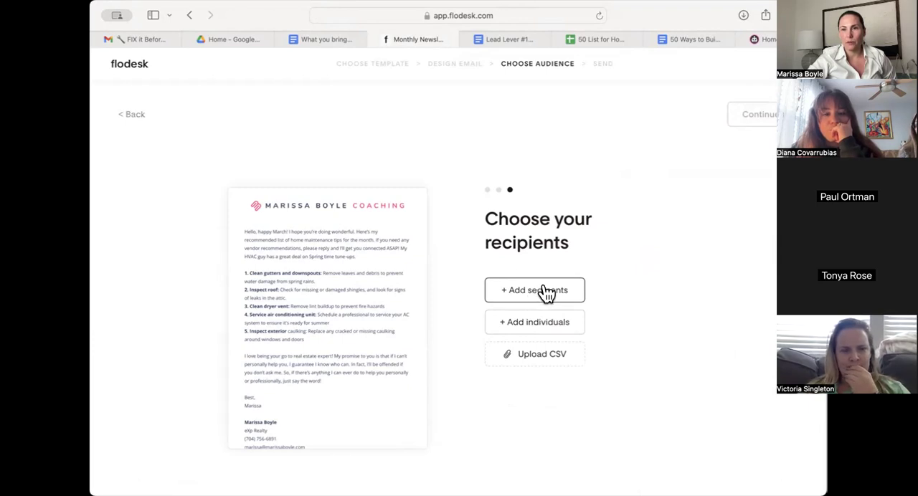
pyautogui.click(545, 291)
pyautogui.click(437, 232)
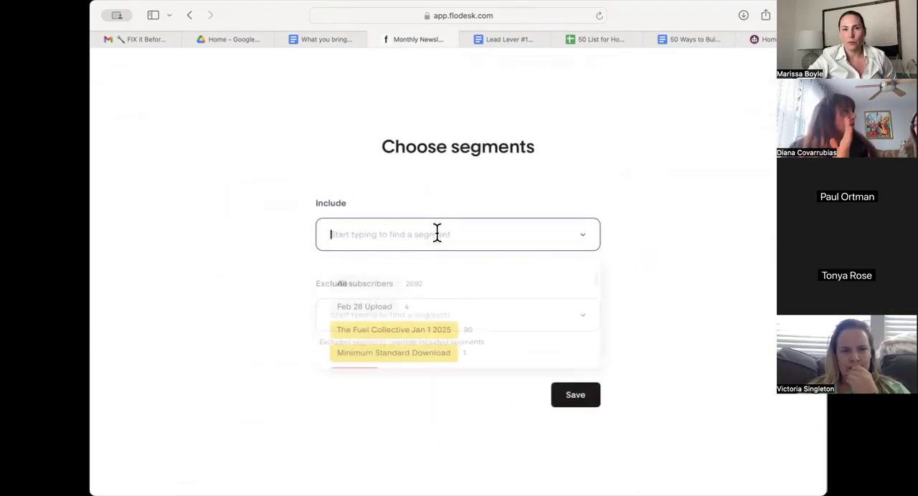
pyautogui.click(379, 285)
pyautogui.click(583, 397)
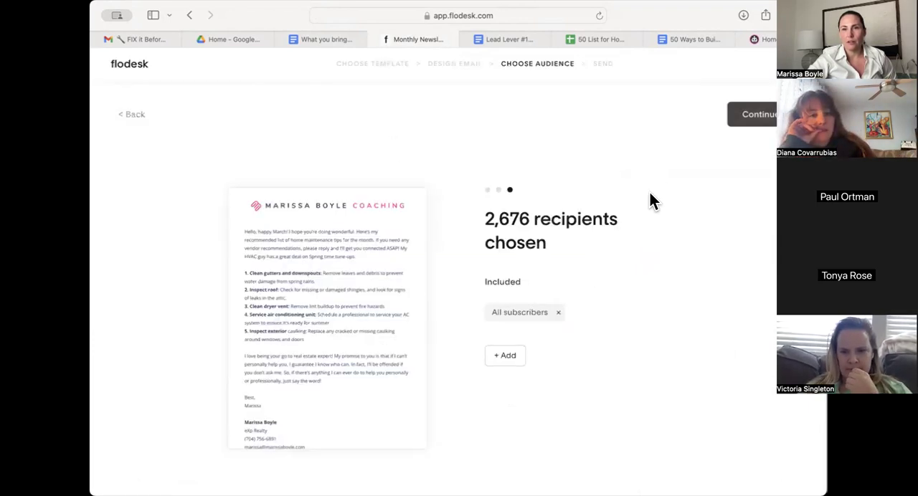
# Choose to send the newsletter on March 5 at a custom time of 8:00 am and save the time.
pyautogui.click(756, 119)
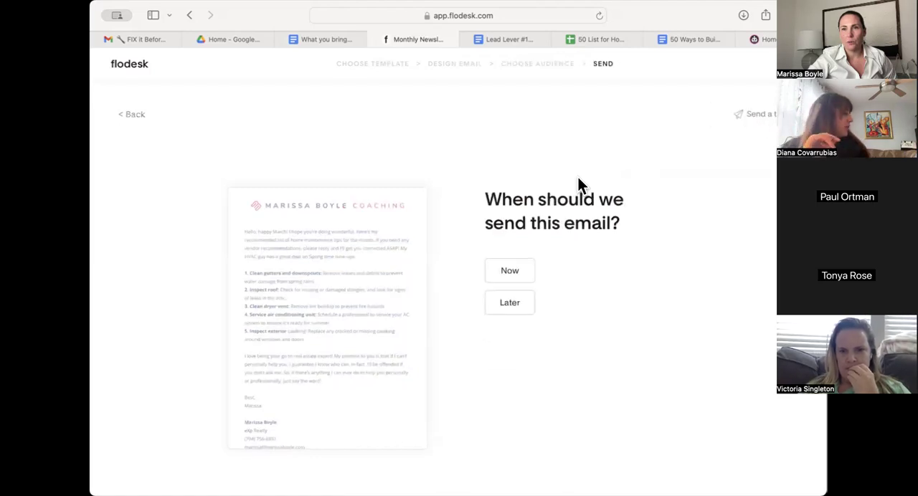
pyautogui.click(510, 310)
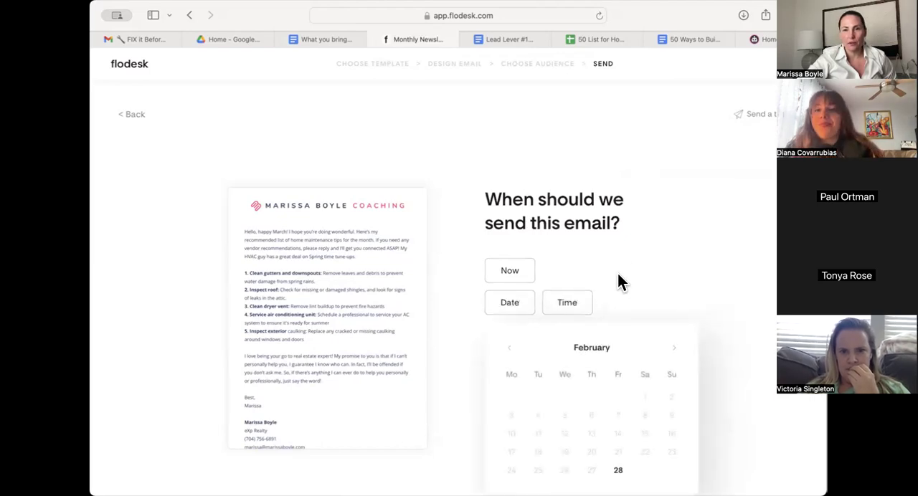
pyautogui.click(673, 349)
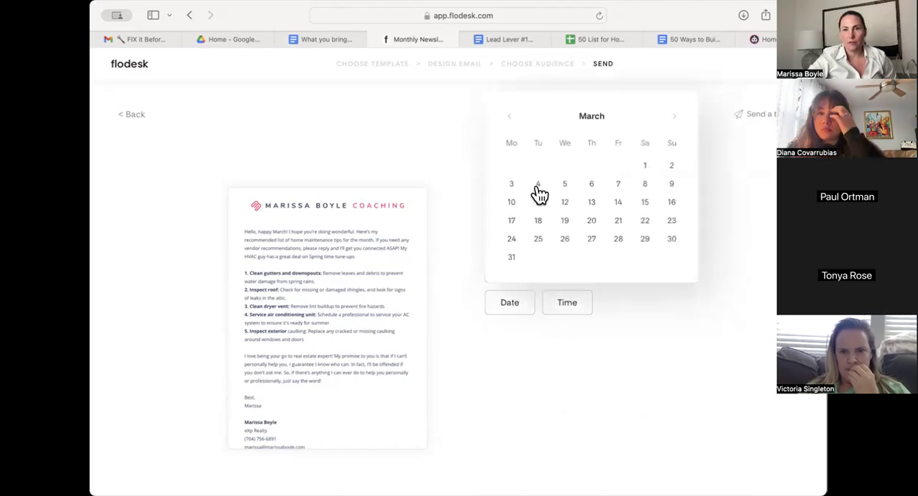
pyautogui.click(564, 184)
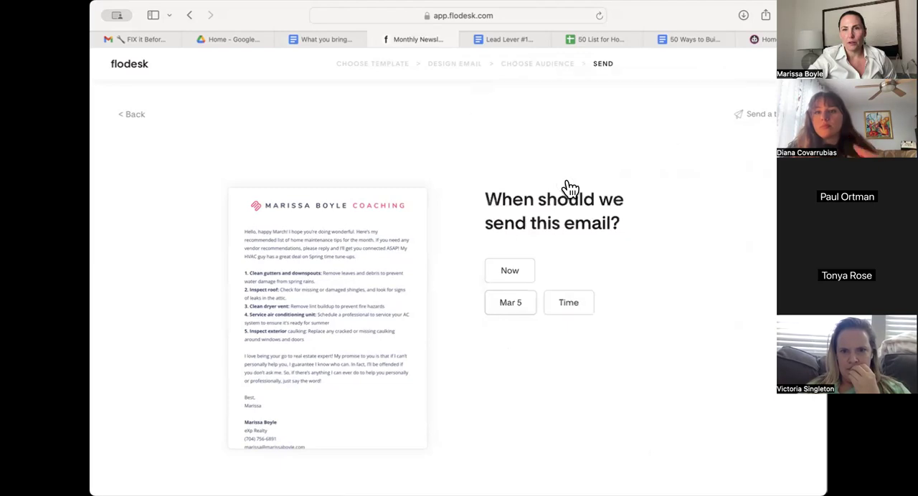
pyautogui.click(573, 303)
pyautogui.click(607, 355)
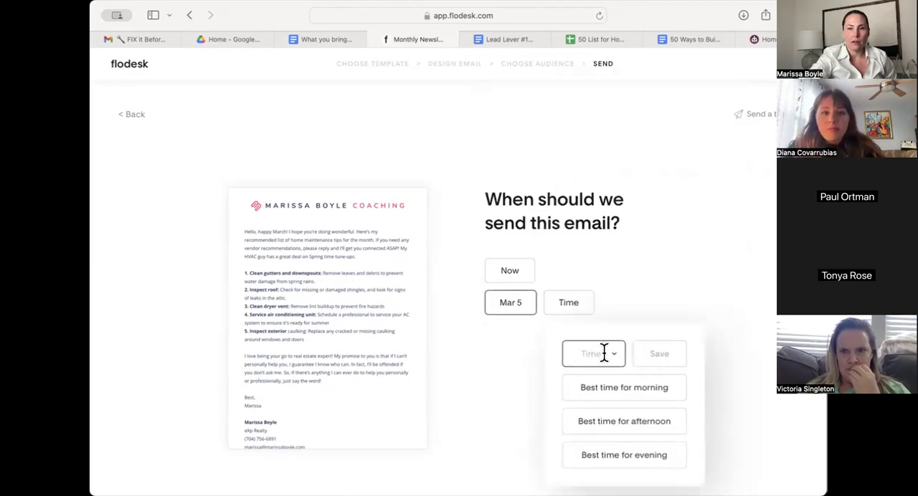
pyautogui.write('8')
pyautogui.click(595, 438)
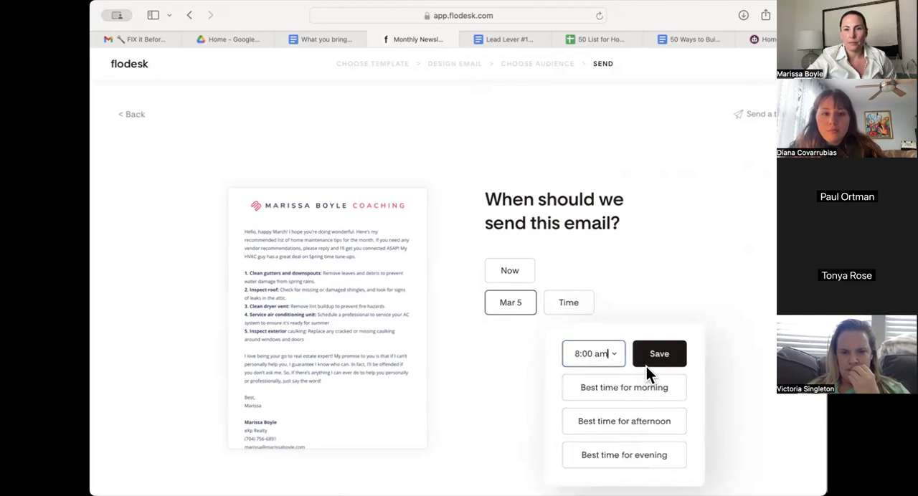
pyautogui.click(647, 363)
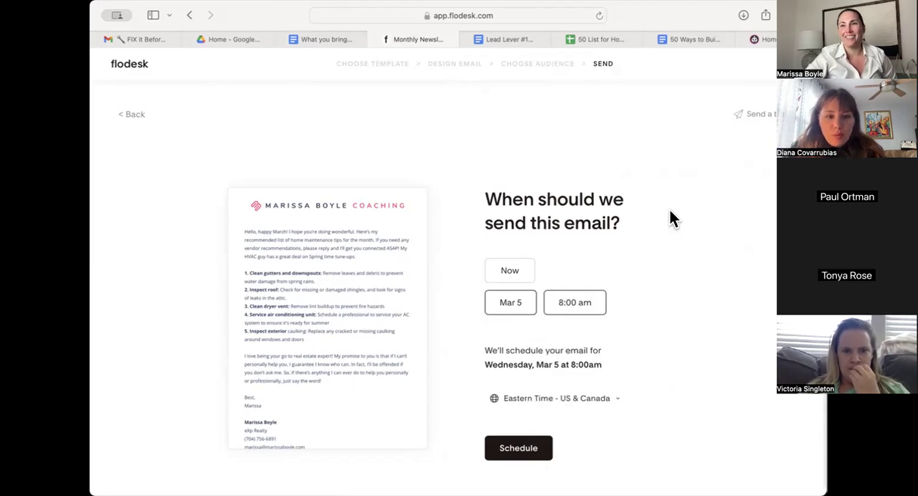
# Schedule the newsletter, confirm the schedule and view the scheduled email in the email list.
pyautogui.click(524, 452)
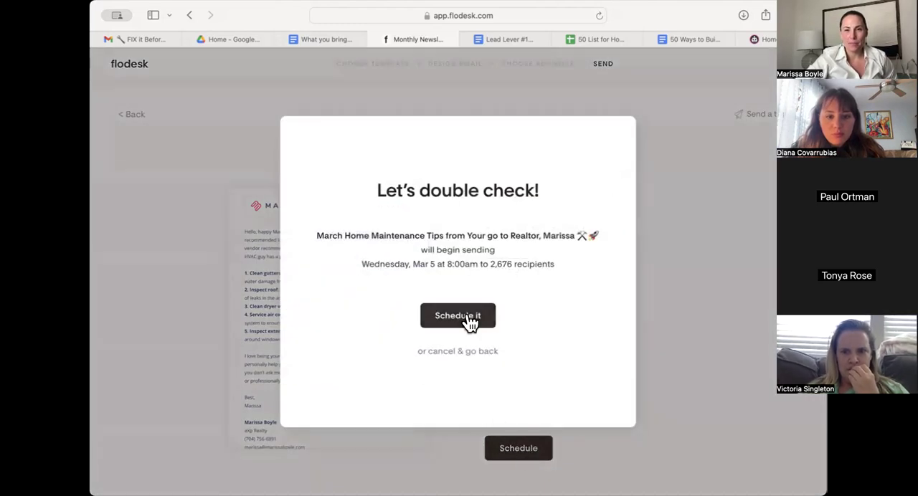
pyautogui.click(469, 322)
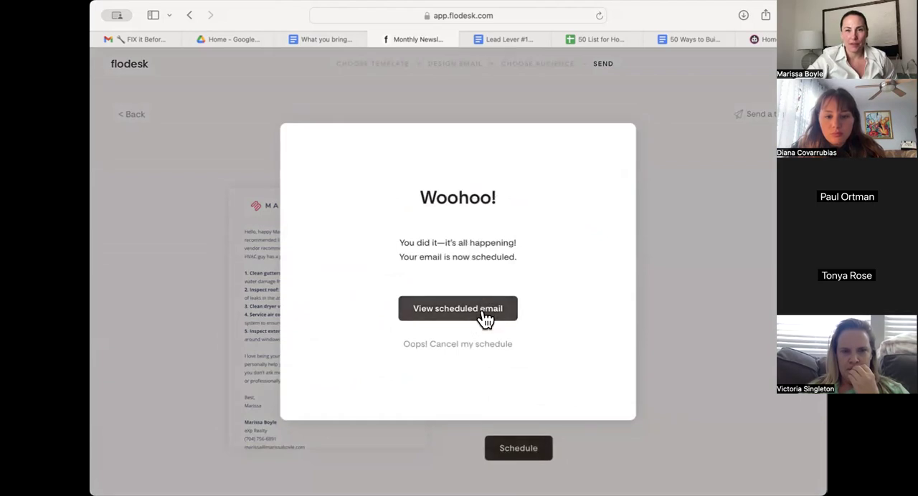
pyautogui.click(485, 316)
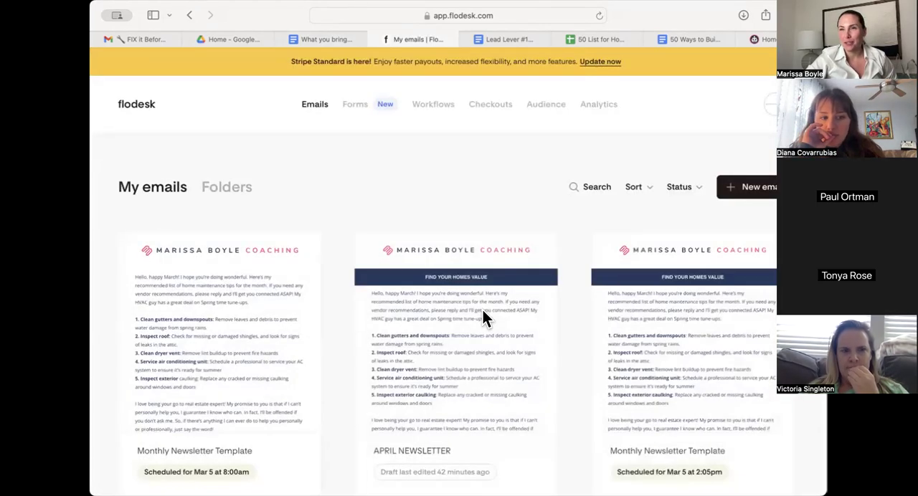
pyautogui.scroll(-1, 295, 245)
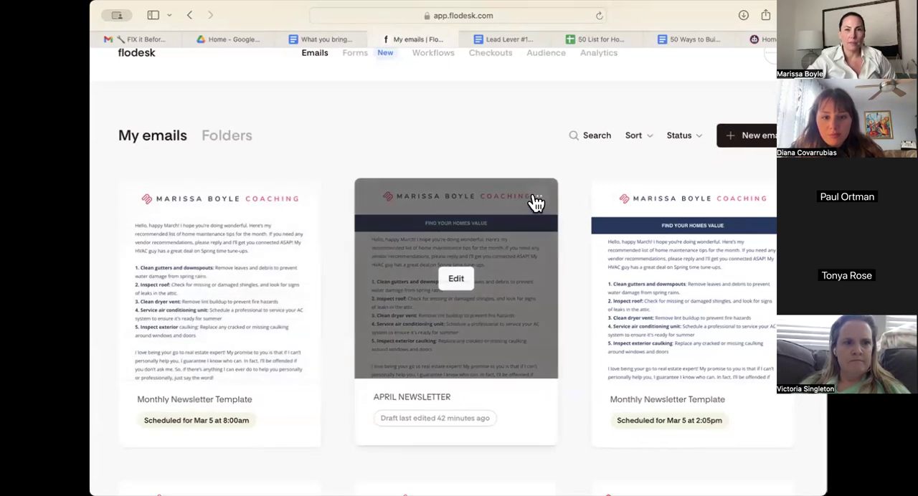
pyautogui.scroll(2, 497, 142)
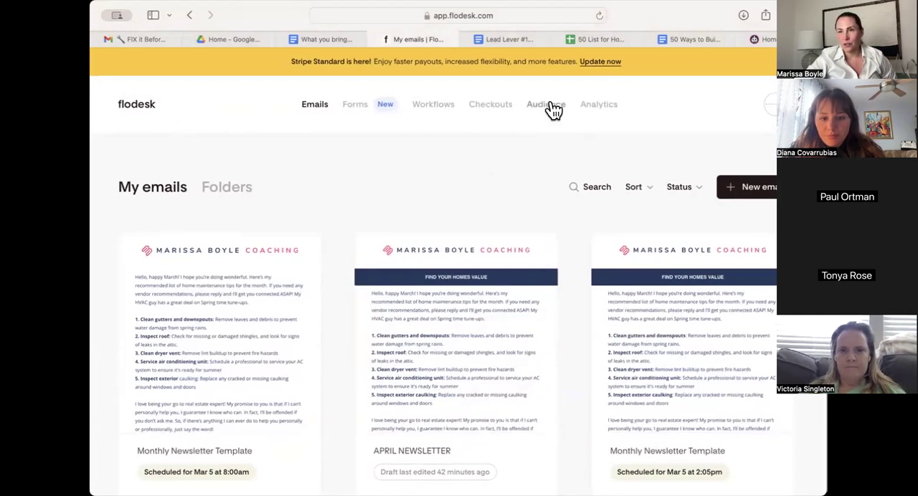
# Switch to the 50 List for How to Send a Monthly Newsletter for Realtors spreadsheet and download it as comma-separated values (.csv).
pyautogui.click(595, 38)
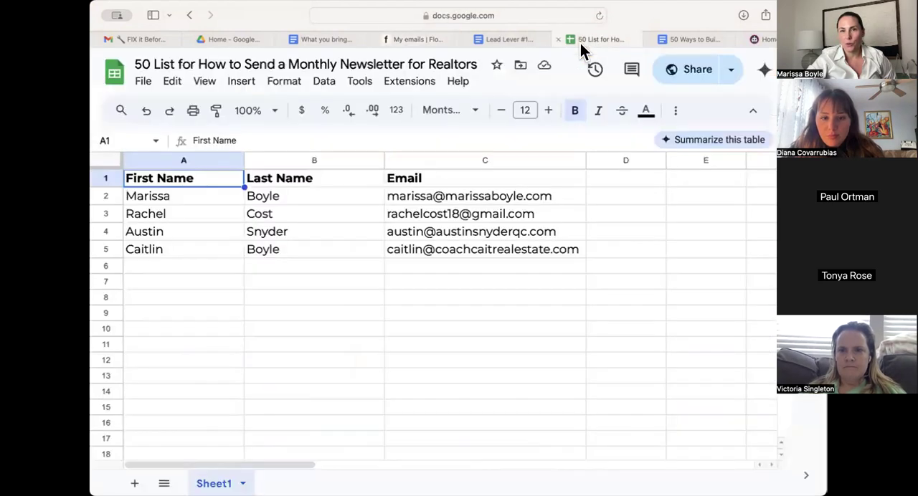
pyautogui.click(318, 253)
pyautogui.click(167, 180)
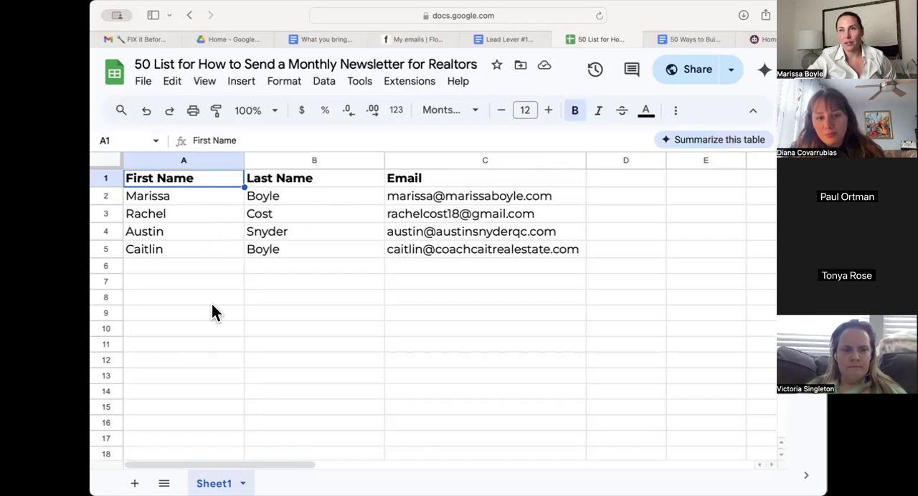
pyautogui.click(142, 83)
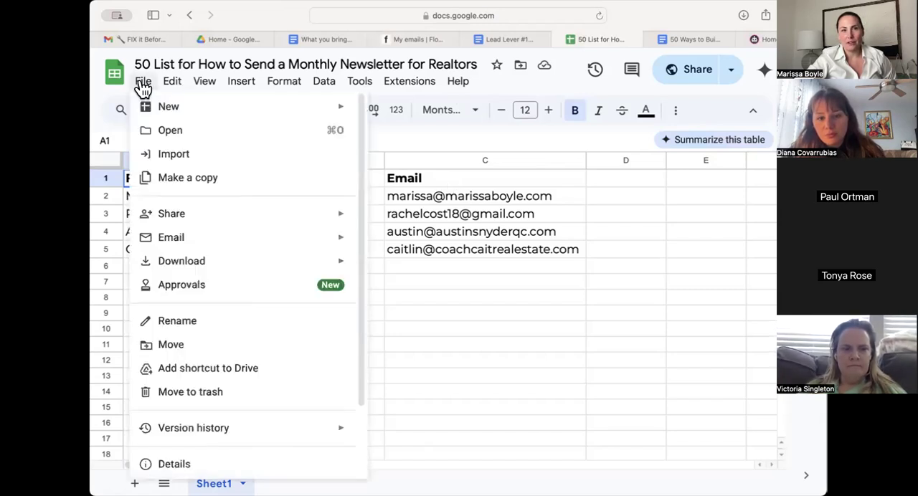
pyautogui.moveTo(209, 260)
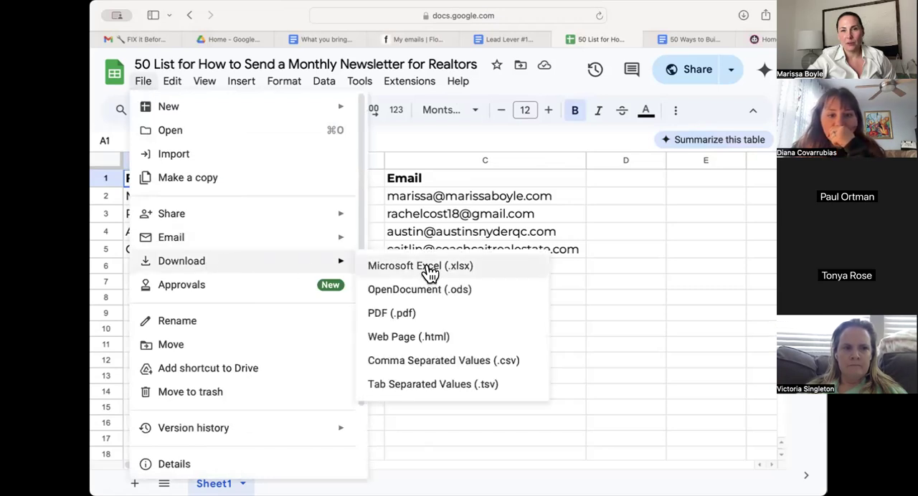
pyautogui.click(526, 364)
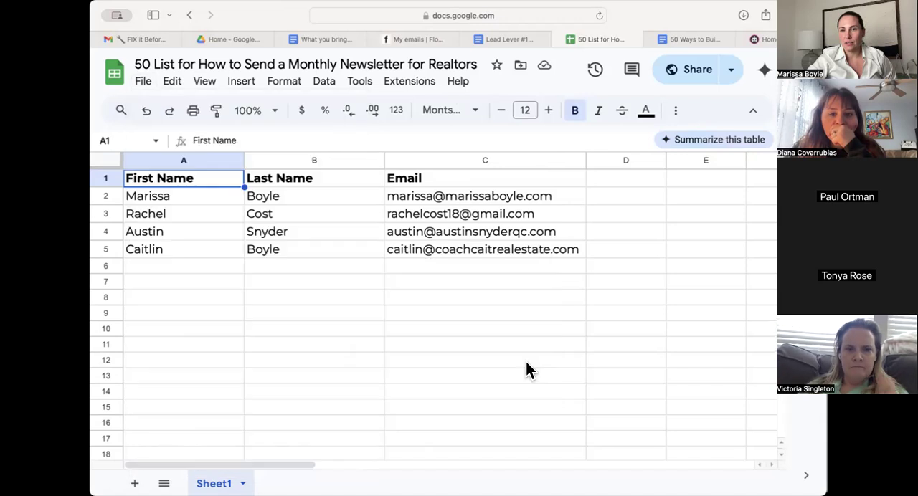
# Switch back to Flodesk and open the CSV import for new subscribers from the audience list.
pyautogui.click(424, 41)
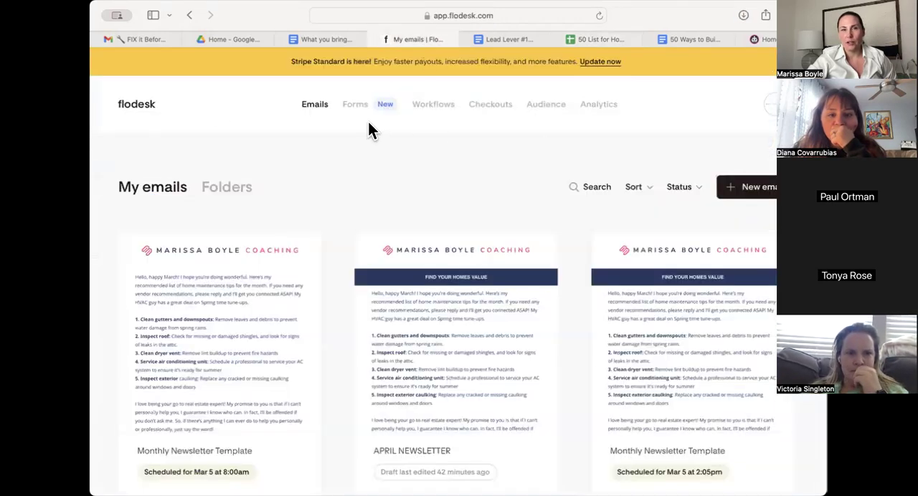
pyautogui.click(154, 104)
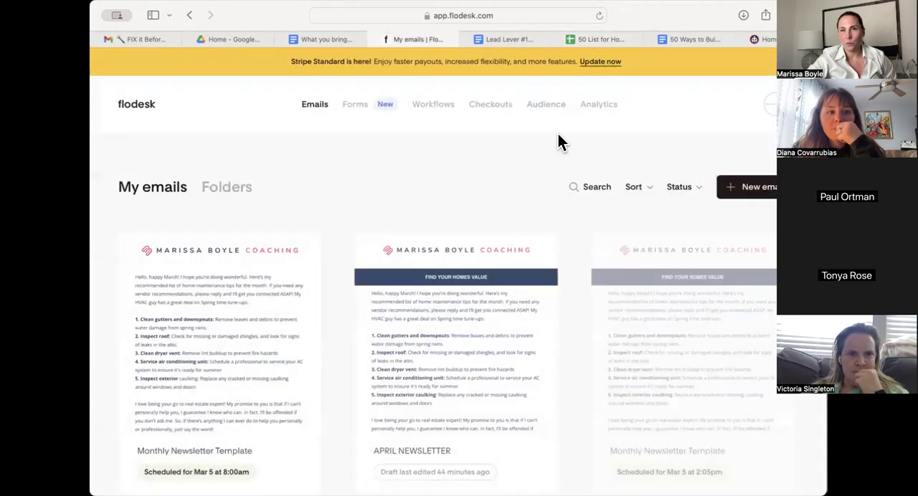
pyautogui.click(545, 107)
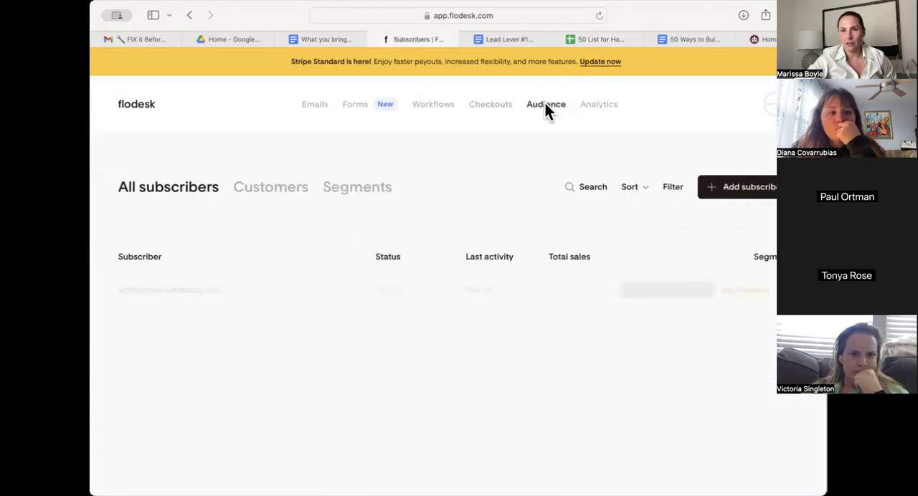
pyautogui.click(767, 190)
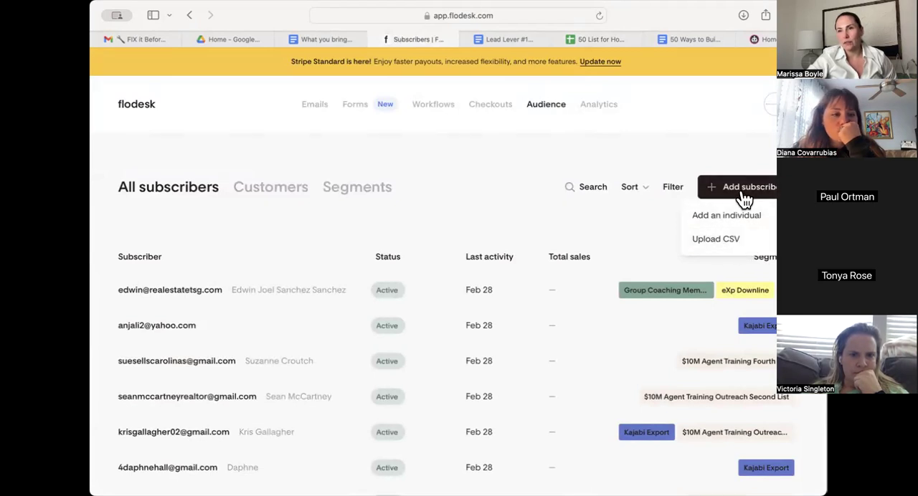
pyautogui.click(729, 248)
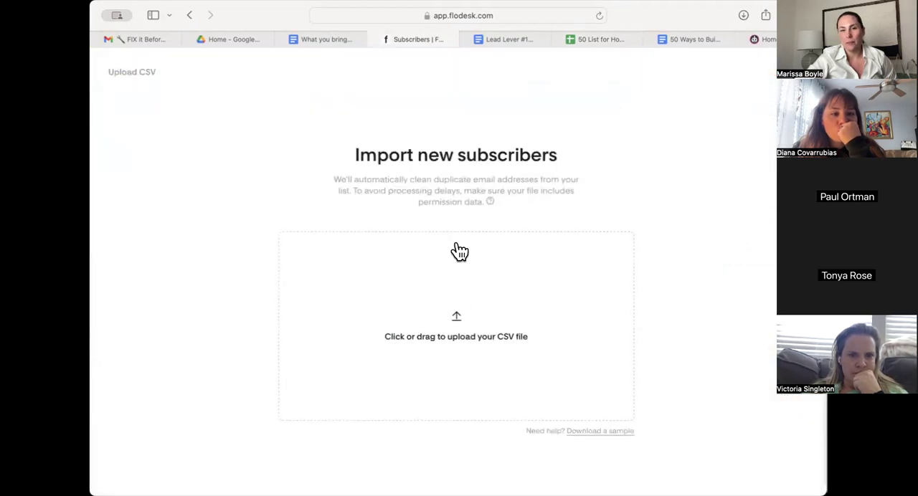
pyautogui.click(455, 317)
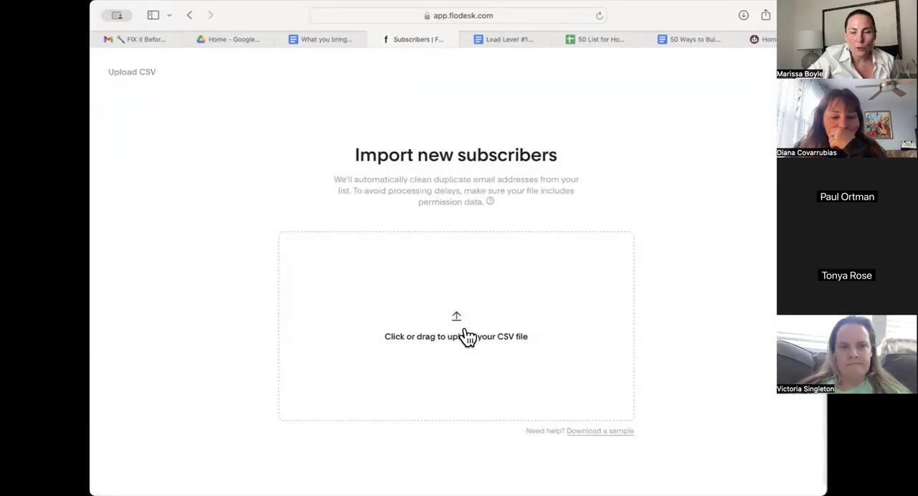
# Leave the subscriber import and return to the audience list to show its options for adding subscribers.
pyautogui.click(189, 15)
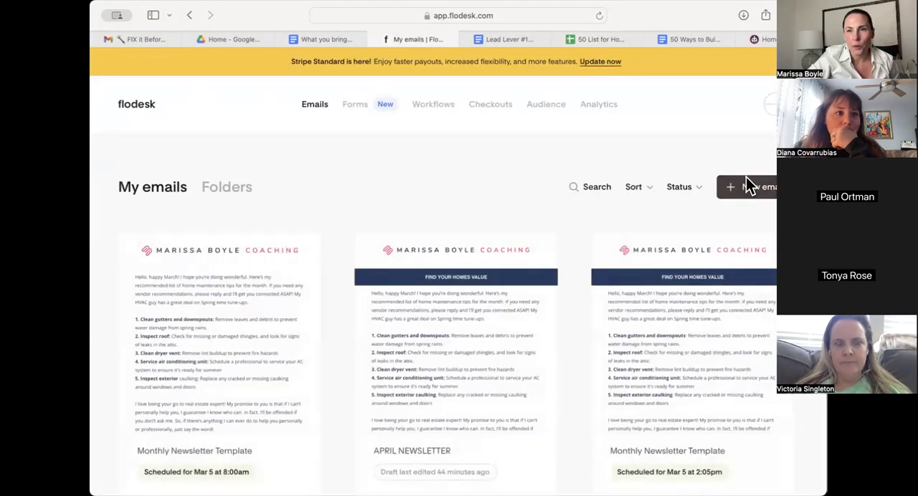
pyautogui.click(746, 188)
pyautogui.click(134, 87)
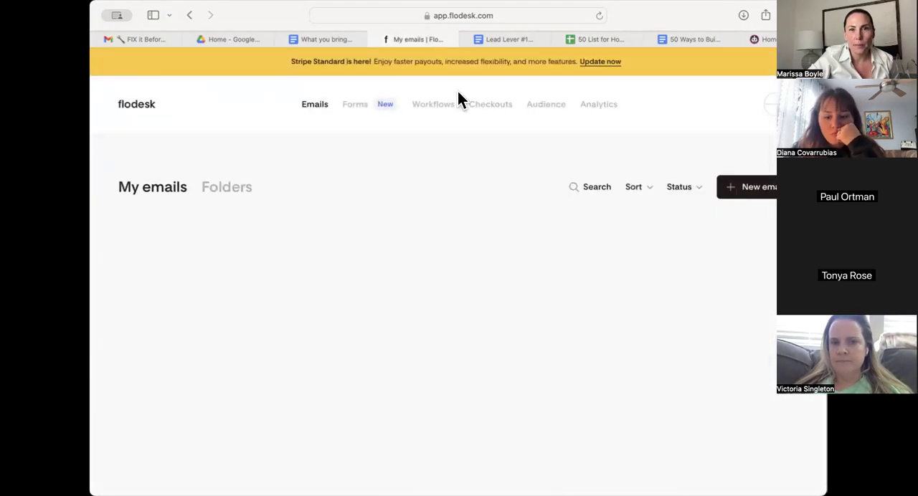
pyautogui.click(551, 107)
pyautogui.click(741, 193)
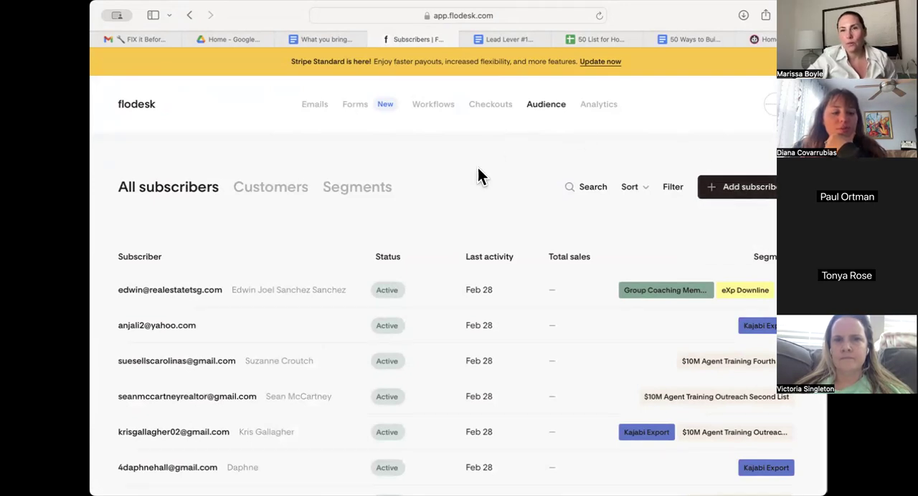
# Return to the email list and delete the APRIL NEWSLETTER draft.
pyautogui.click(313, 109)
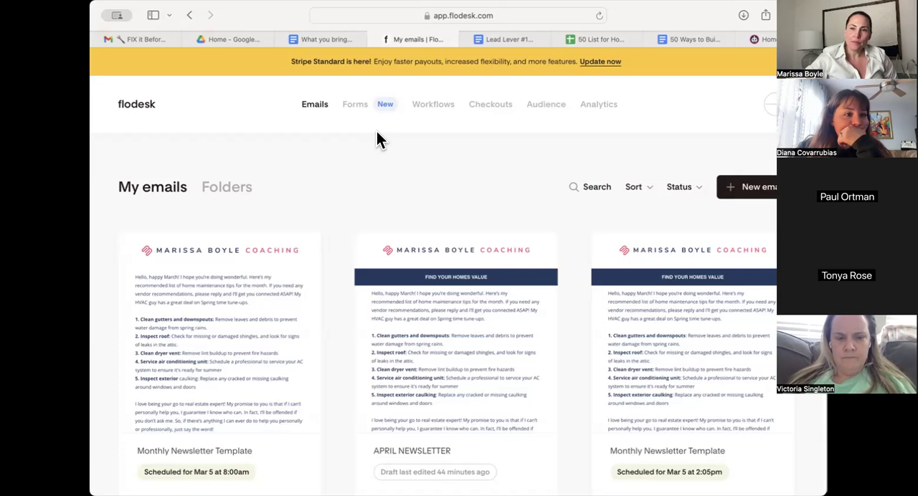
pyautogui.moveTo(416, 283)
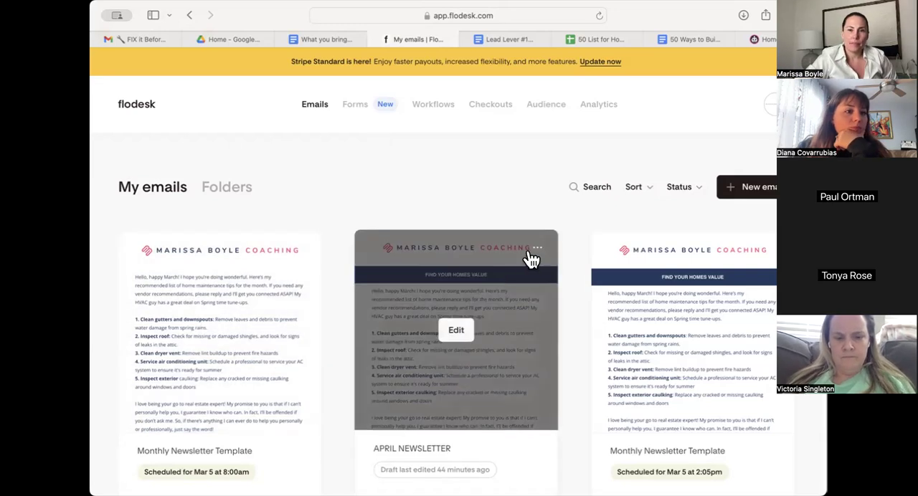
pyautogui.click(534, 253)
pyautogui.click(475, 478)
pyautogui.click(537, 297)
# Delete the remaining APRIL NEWSLETTER draft and close the options of the newsletter scheduled for Mar 5 at 2:05pm.
pyautogui.click(538, 250)
pyautogui.scroll(-5, 471, 395)
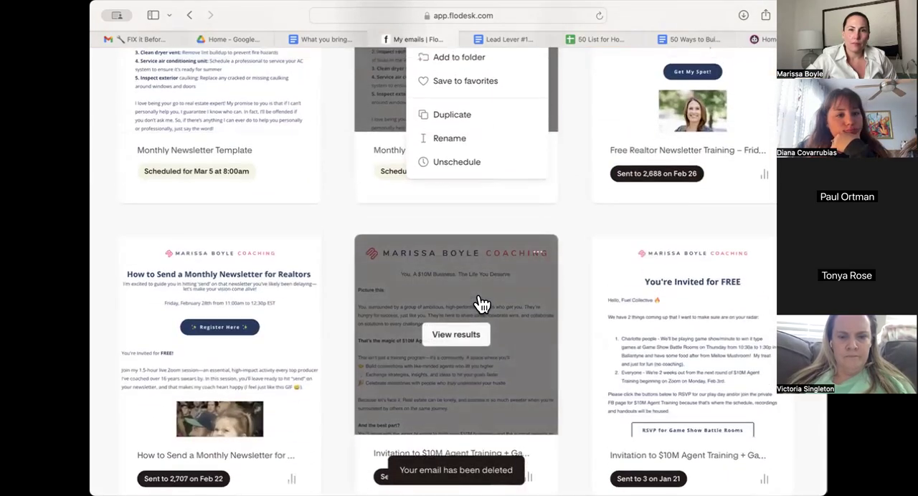
pyautogui.scroll(1, 481, 305)
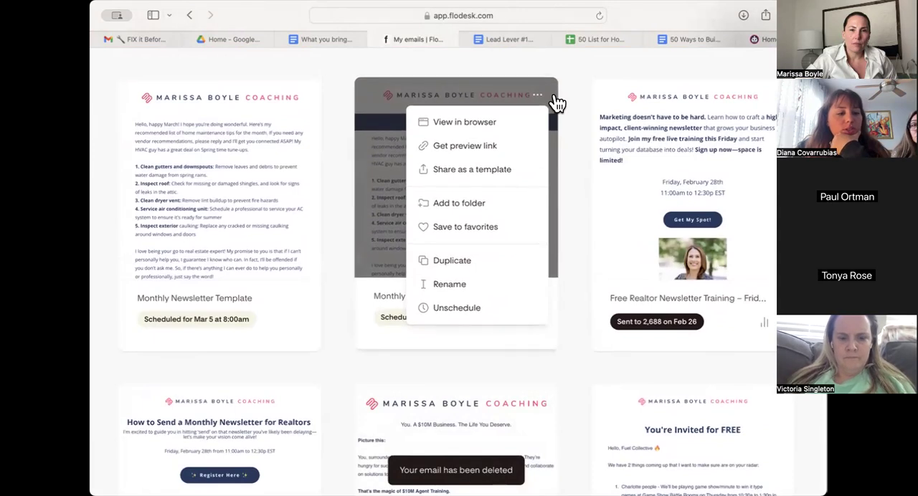
pyautogui.click(563, 115)
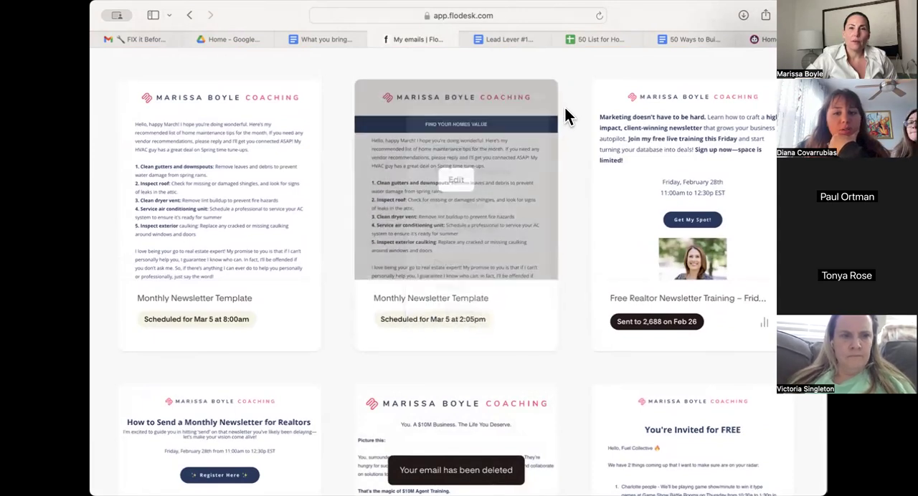
pyautogui.scroll(5, 527, 133)
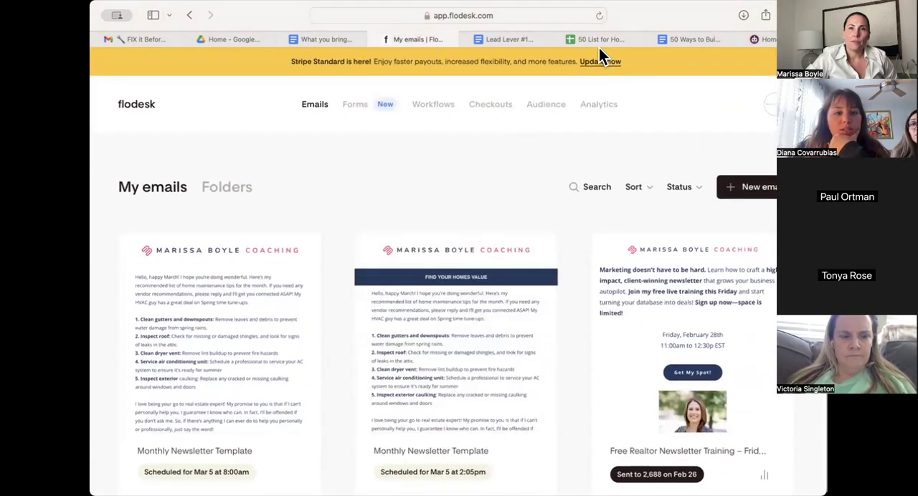
# Review the name and email columns in the 50 List spreadsheet and return to the Flodesk email list.
pyautogui.click(603, 41)
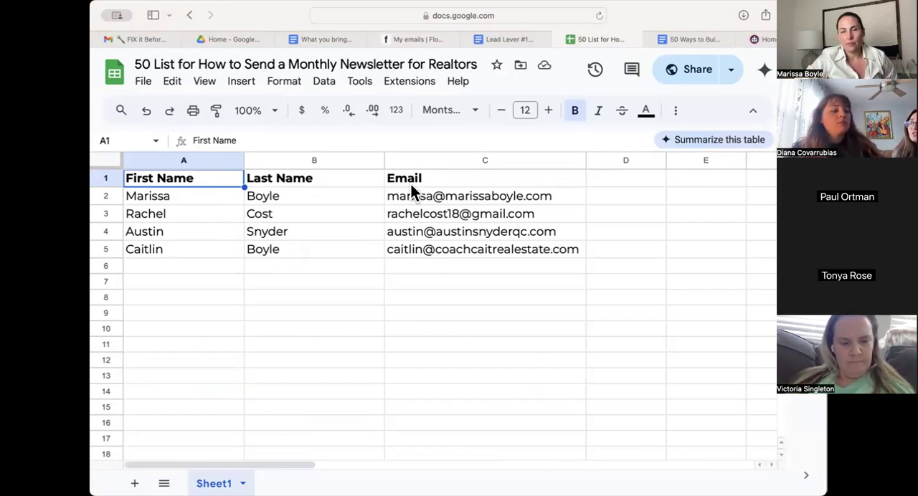
pyautogui.moveTo(422, 40)
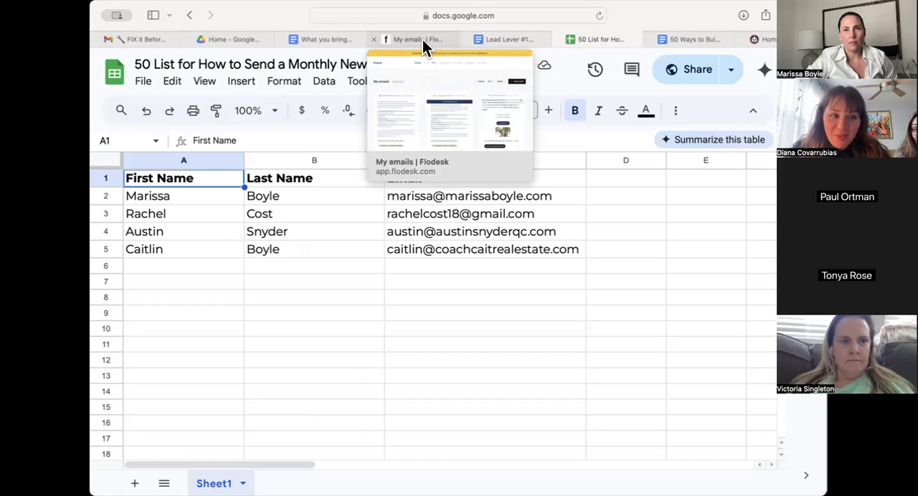
pyautogui.click(423, 40)
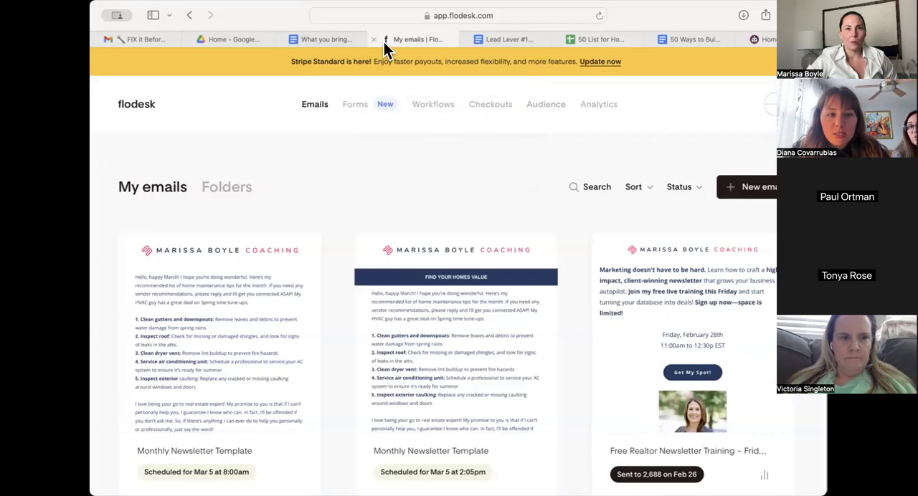
pyautogui.scroll(-2, 312, 168)
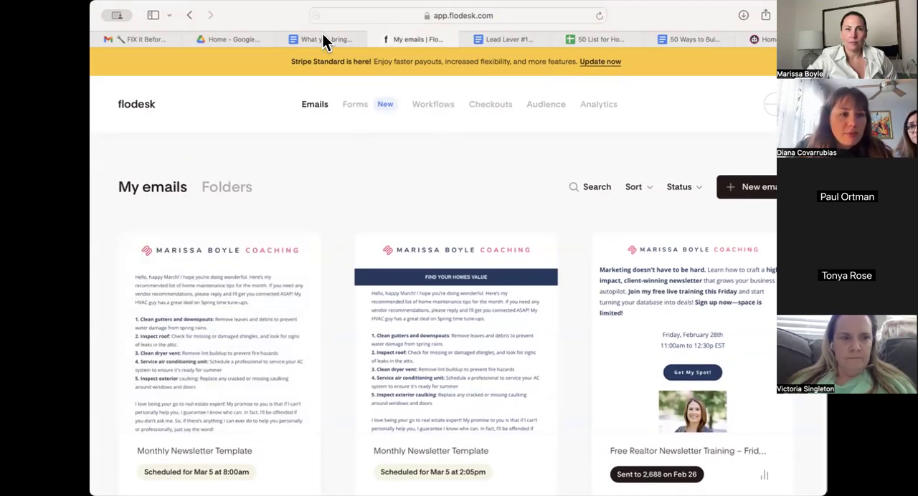
pyautogui.moveTo(159, 39)
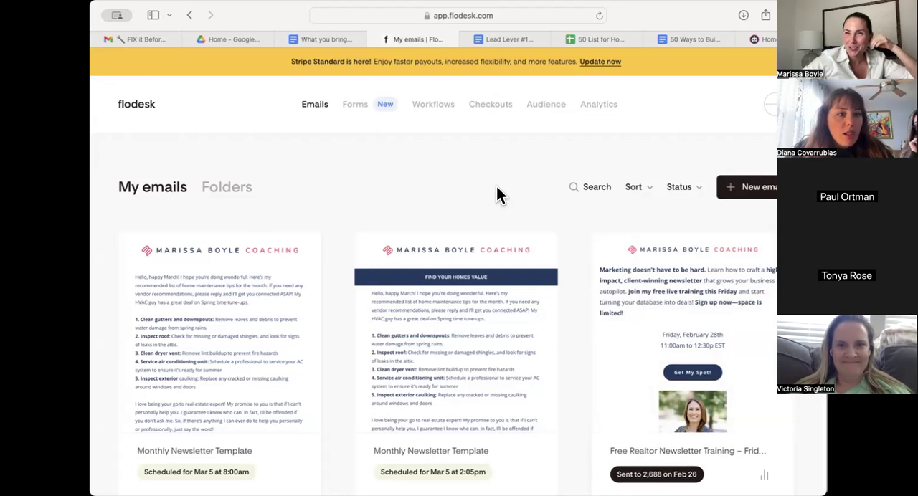
# Open the Monthly Newsletter Template scheduled for Mar 5 at 8:00am for editing.
pyautogui.moveTo(256, 312)
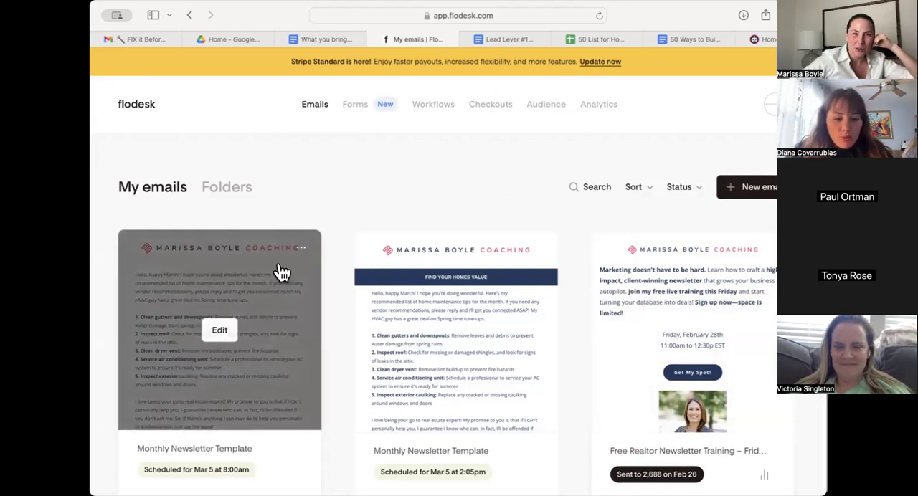
pyautogui.click(222, 332)
pyautogui.click(518, 314)
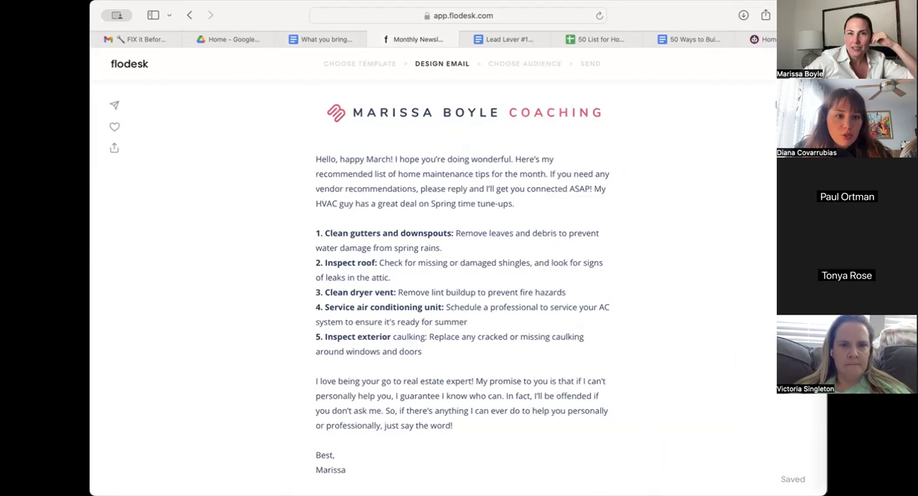
# Continue with the All subscribers audience, set the sending time to Now, and return to the email list without sending.
pyautogui.click(765, 117)
pyautogui.click(766, 116)
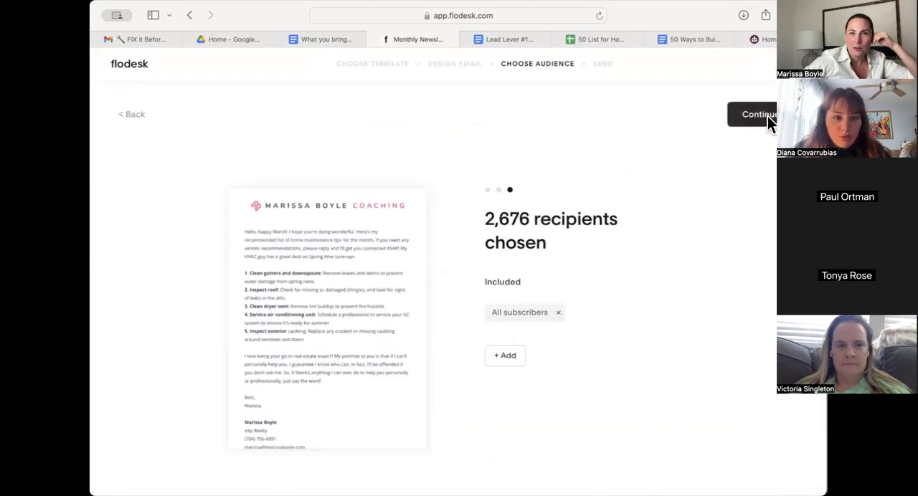
pyautogui.click(762, 122)
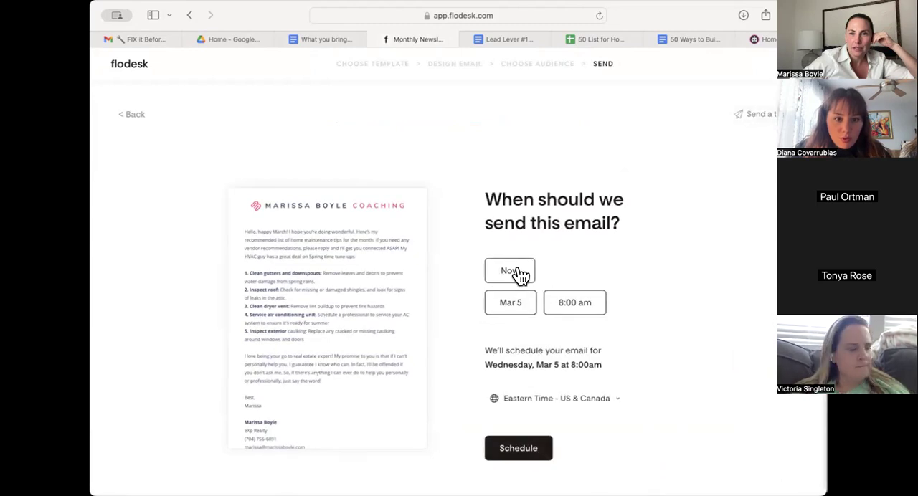
pyautogui.click(518, 272)
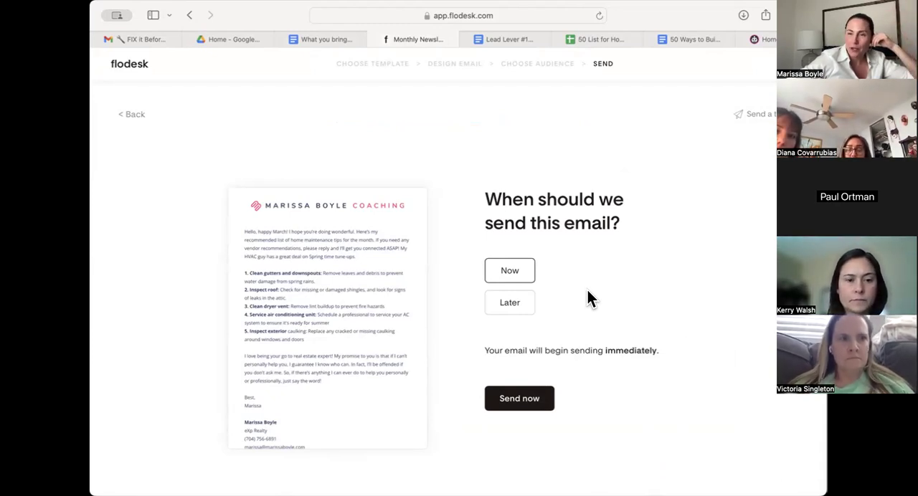
pyautogui.click(132, 67)
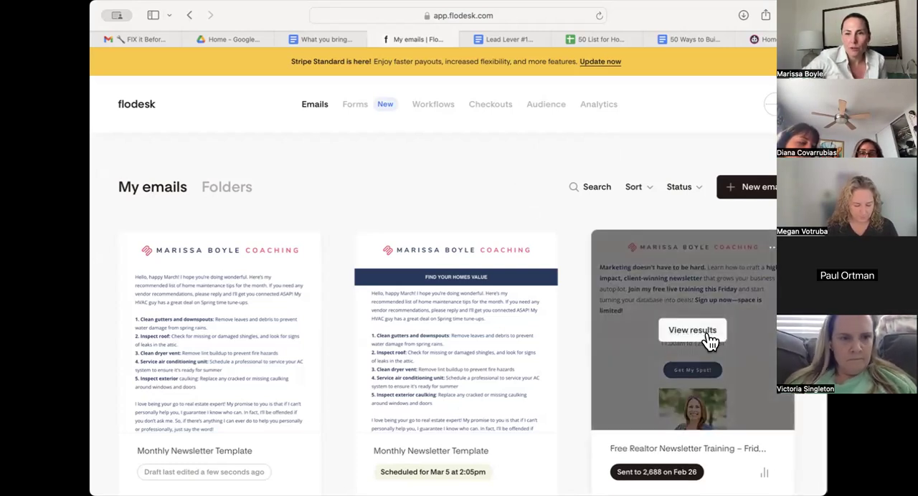
# Examine the open and click rates of the Free Realtor Newsletter Training email, then show its options from the email list.
pyautogui.click(709, 334)
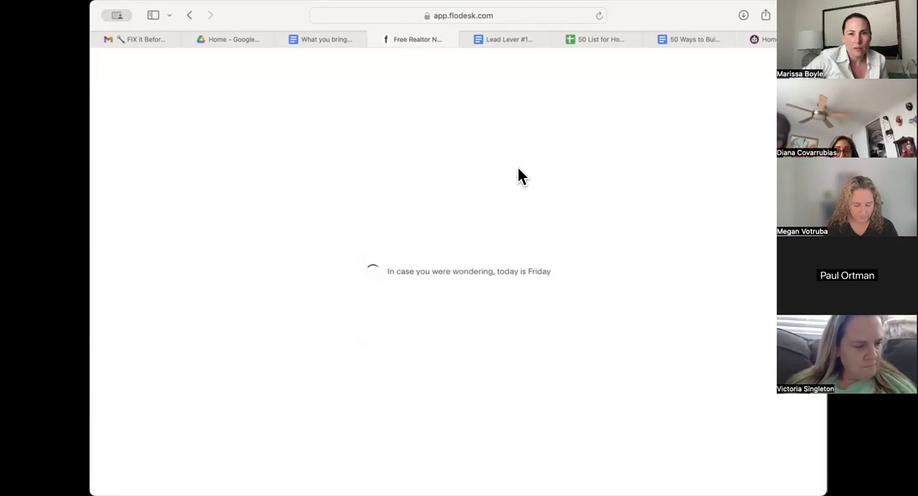
pyautogui.scroll(-2, 457, 268)
pyautogui.scroll(-8, 457, 269)
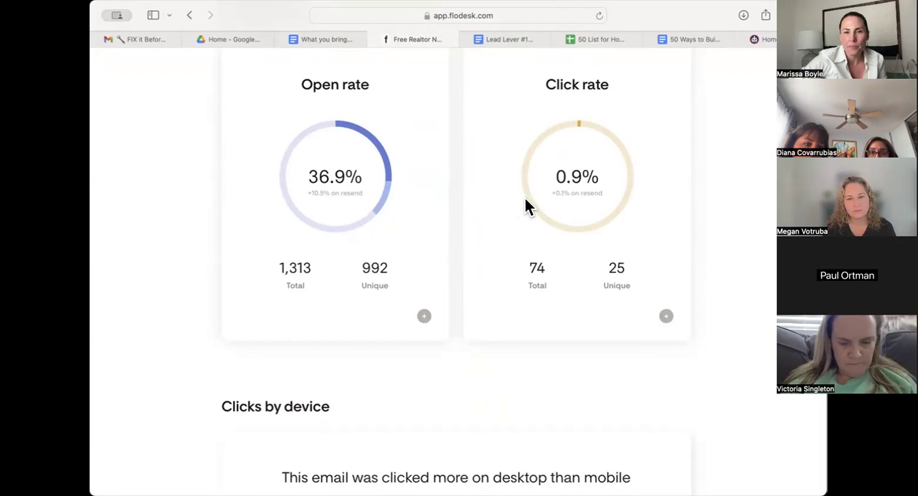
pyautogui.click(190, 15)
pyautogui.moveTo(697, 337)
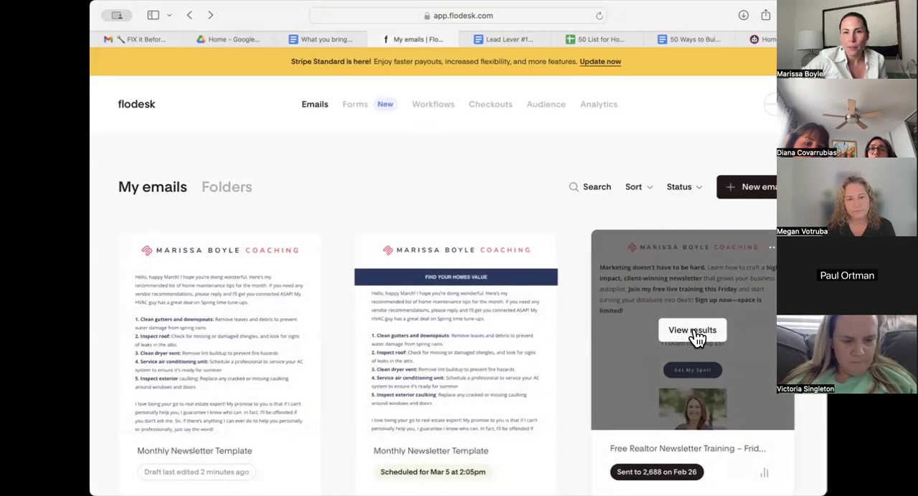
pyautogui.moveTo(658, 330)
pyautogui.scroll(-2, 652, 299)
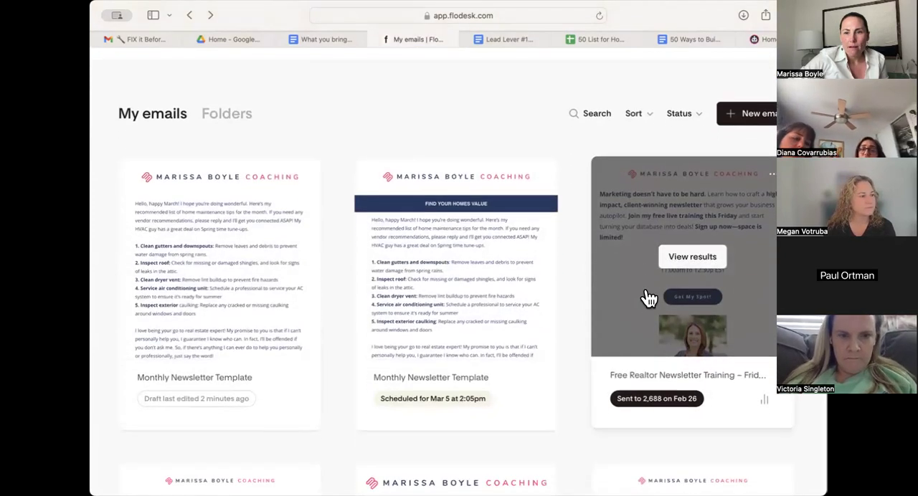
pyautogui.click(770, 175)
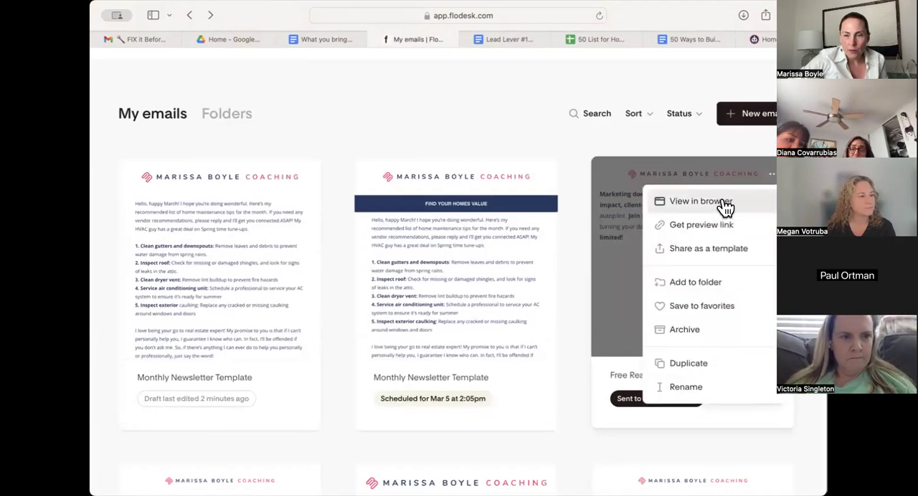
# Add an Instagram block below the portrait photo in the Monthly Newsletter Template draft and return to the email list.
pyautogui.click(246, 231)
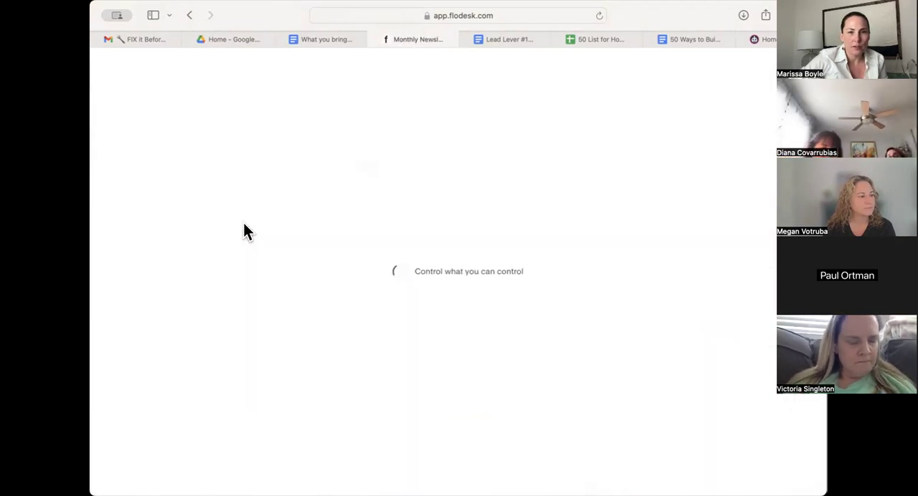
pyautogui.scroll(-10, 511, 243)
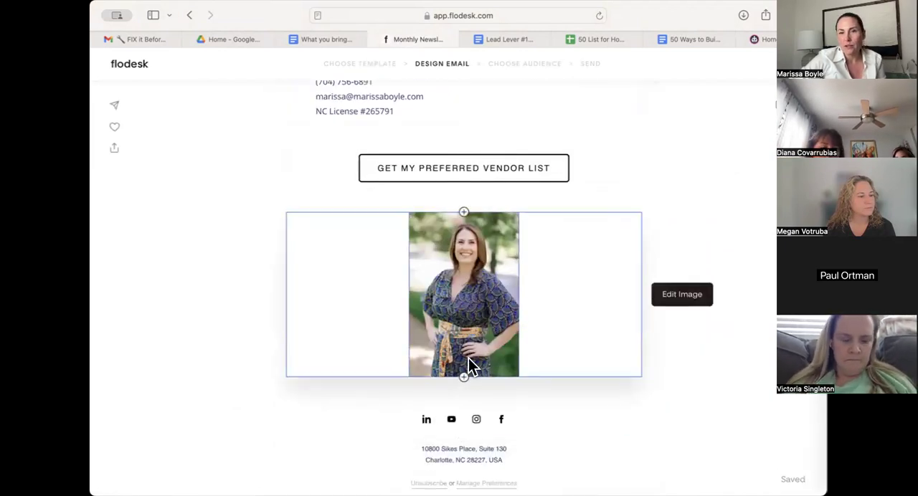
pyautogui.click(462, 403)
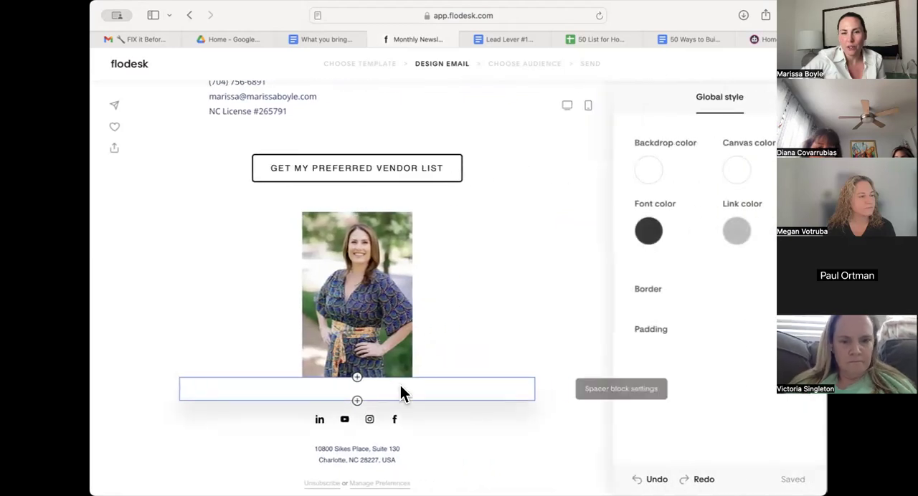
pyautogui.click(357, 400)
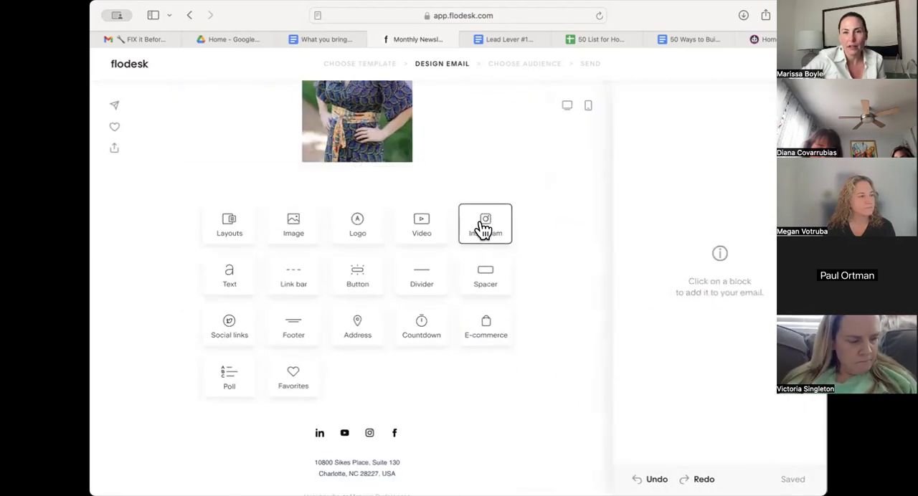
pyautogui.click(485, 228)
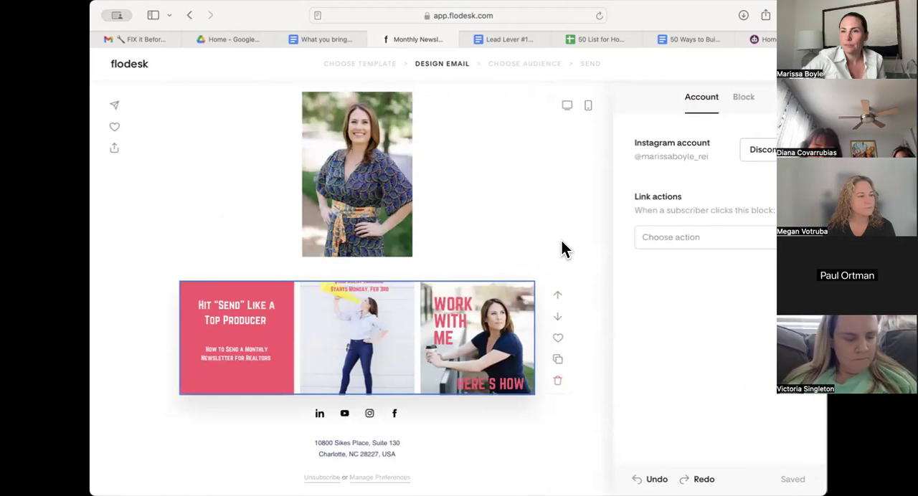
pyautogui.scroll(3, 562, 242)
pyautogui.click(135, 66)
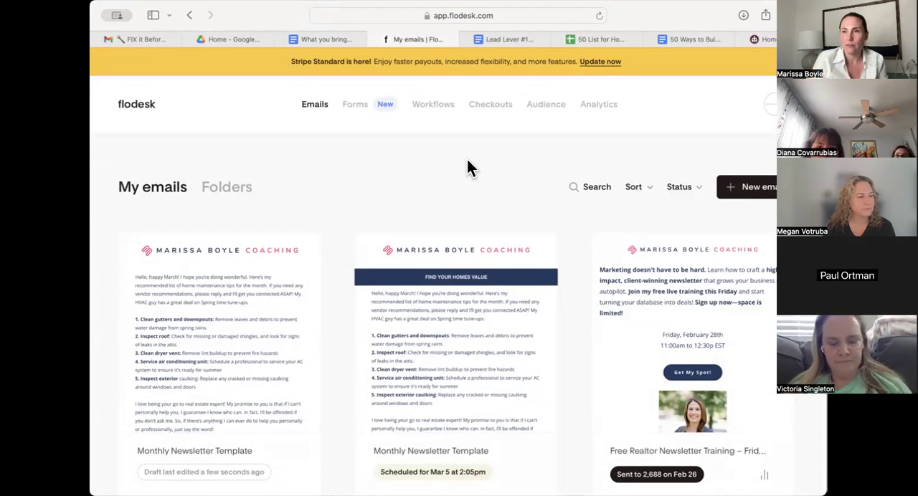
# Reopen the Monthly Newsletter Template draft and delete the Instagram block below the portrait photo.
pyautogui.click(221, 332)
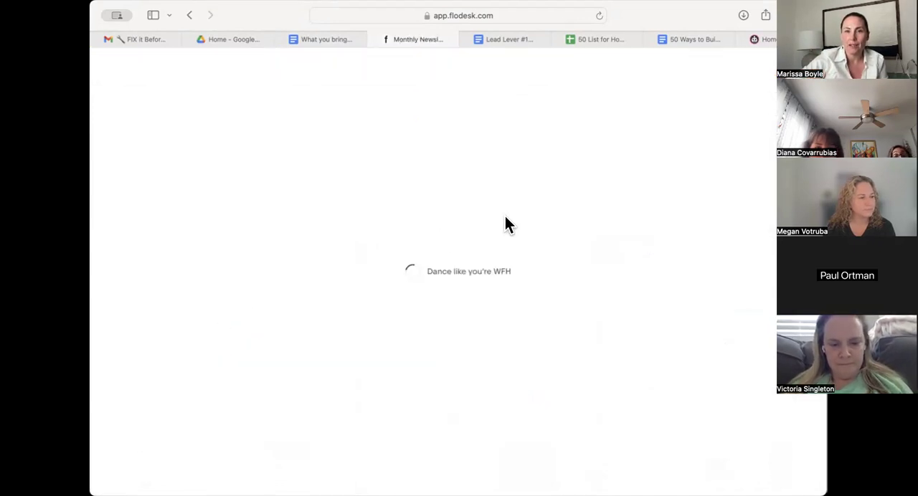
pyautogui.scroll(-6, 516, 291)
pyautogui.scroll(-3, 495, 337)
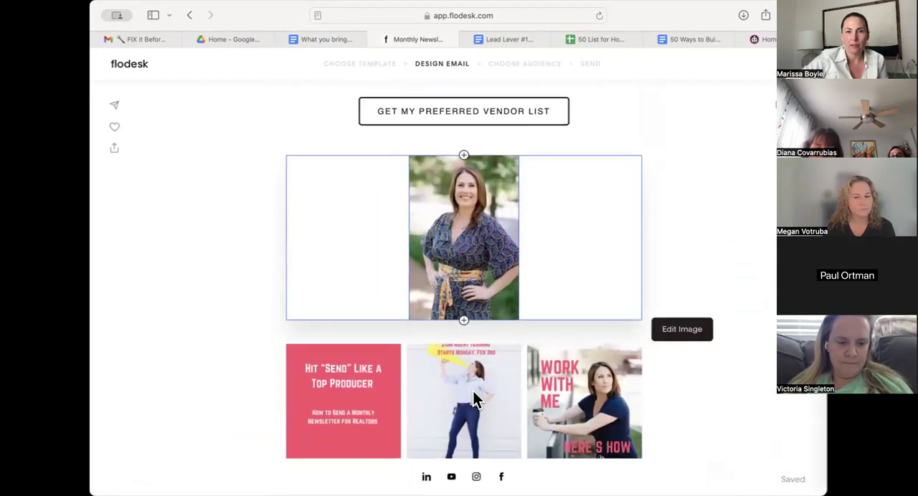
pyautogui.click(471, 398)
pyautogui.click(559, 450)
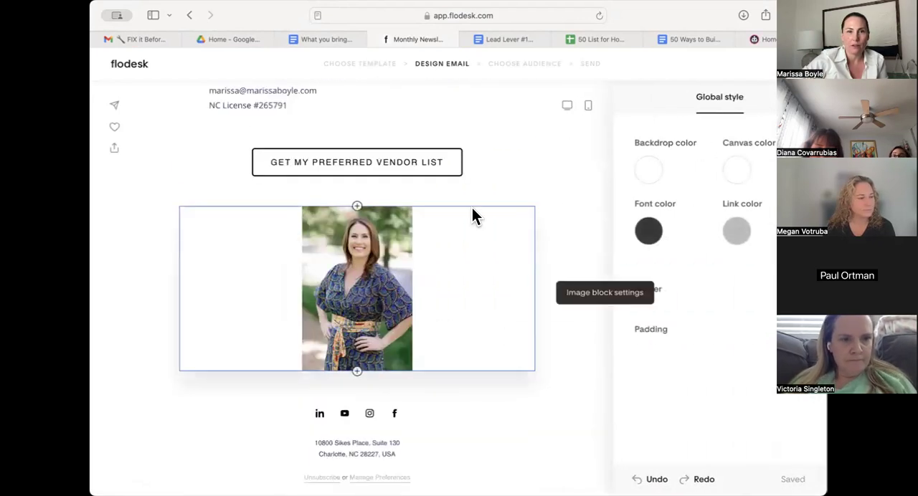
# Delete the GET MY PREFERRED VENDOR LIST button and the extra spacer above the portrait photo.
pyautogui.click(457, 168)
pyautogui.click(557, 205)
pyautogui.click(452, 188)
pyautogui.click(553, 231)
pyautogui.scroll(10, 480, 220)
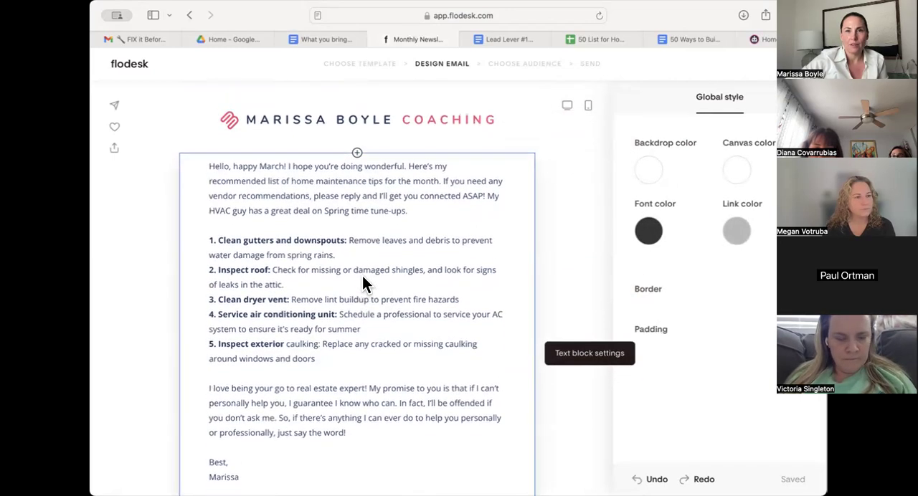
# Review the simplified newsletter from its logo to the signature and photo, then return to the email list.
pyautogui.click(416, 115)
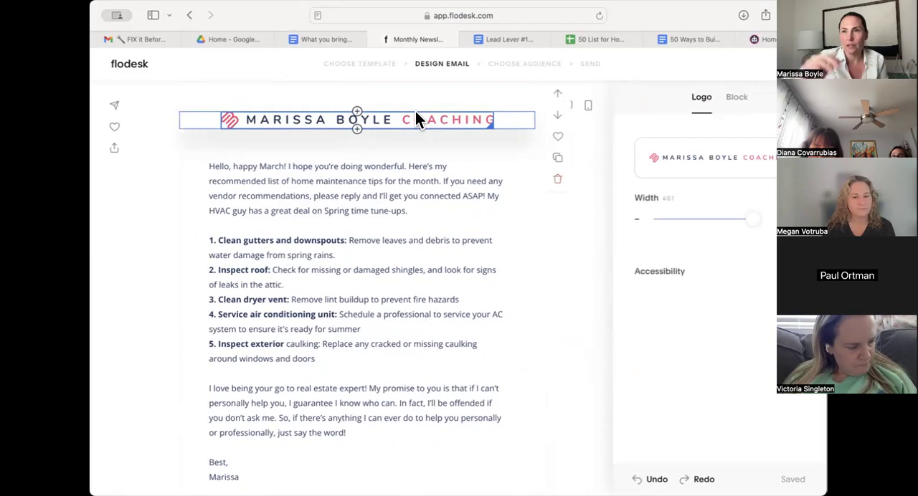
pyautogui.scroll(-10, 357, 338)
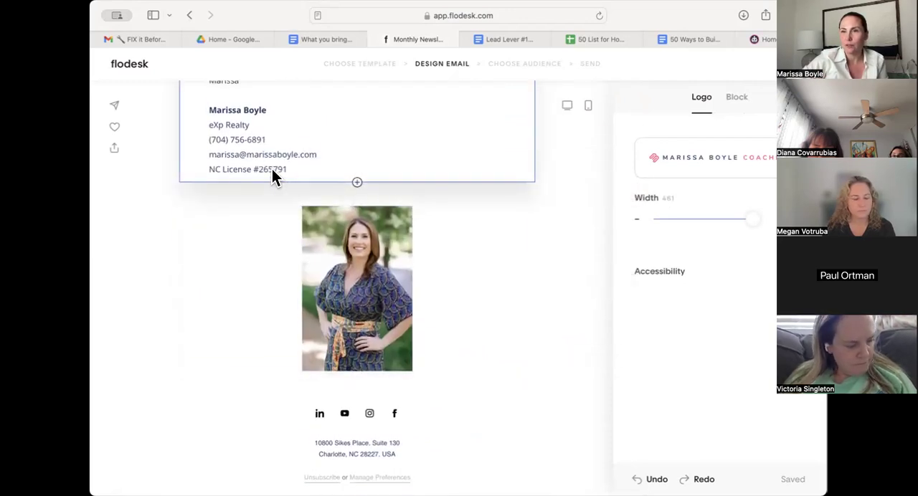
pyautogui.click(563, 259)
pyautogui.scroll(10, 524, 244)
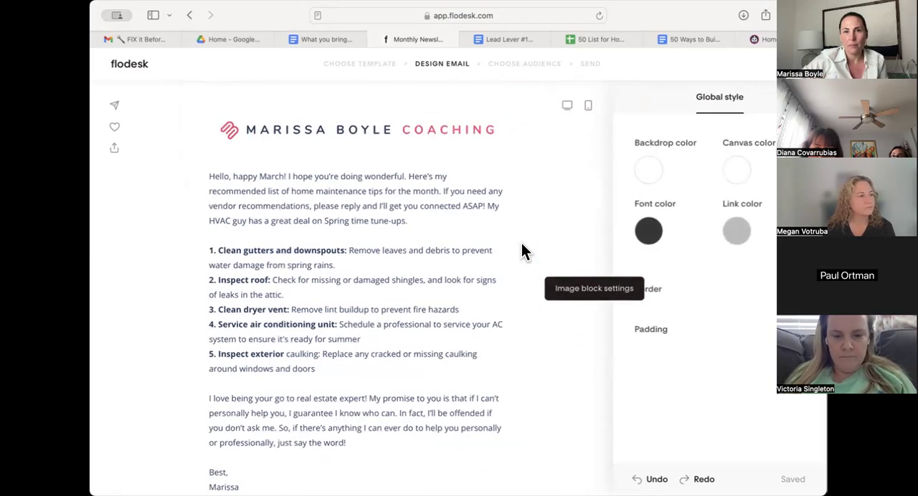
pyautogui.click(135, 66)
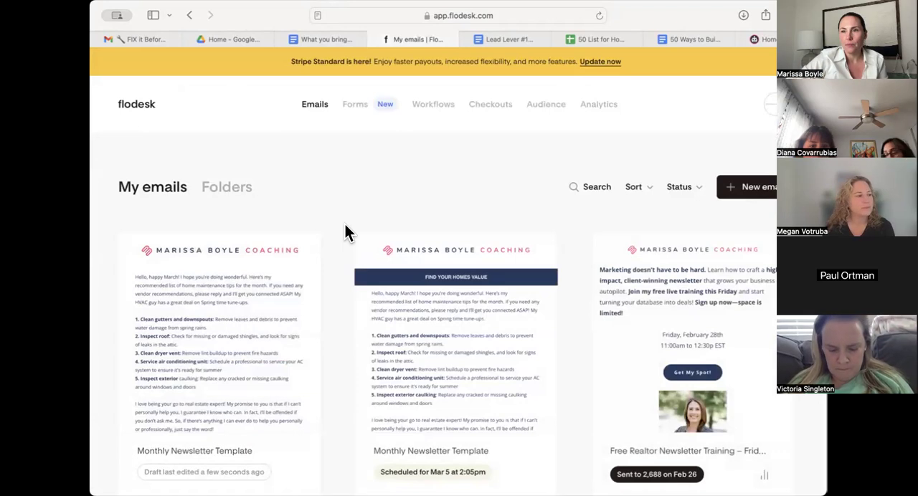
pyautogui.scroll(-1, 345, 233)
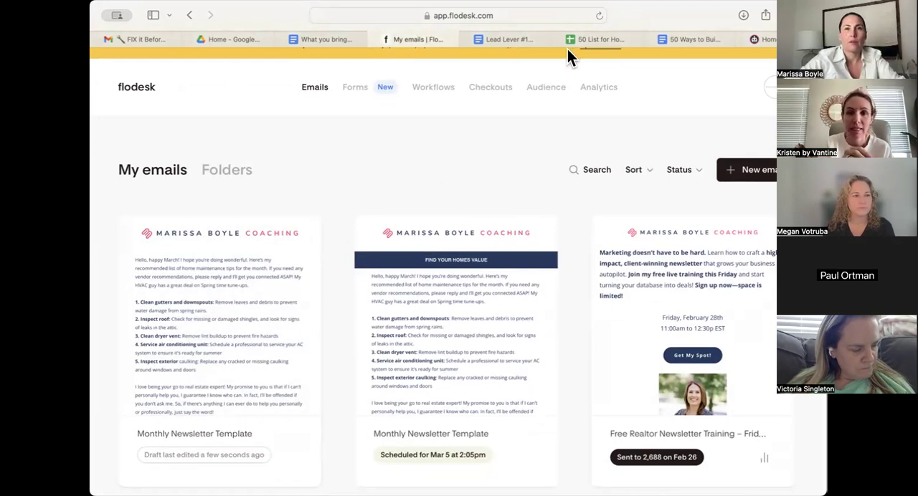
# Search Google in a new browser tab for "how to export contacts from kvcore".
pyautogui.press('super+t')
pyautogui.write('how to ex')
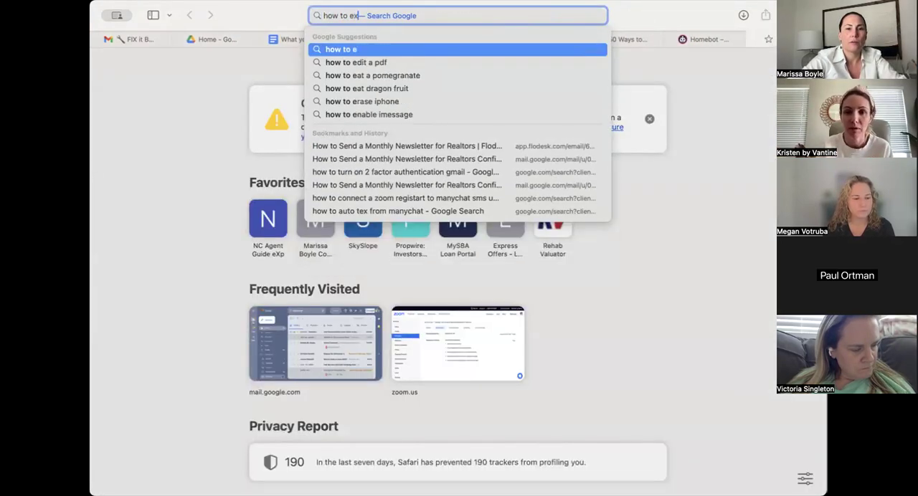
pyautogui.write('port kvcore')
pyautogui.write(' contacts from kvcore')
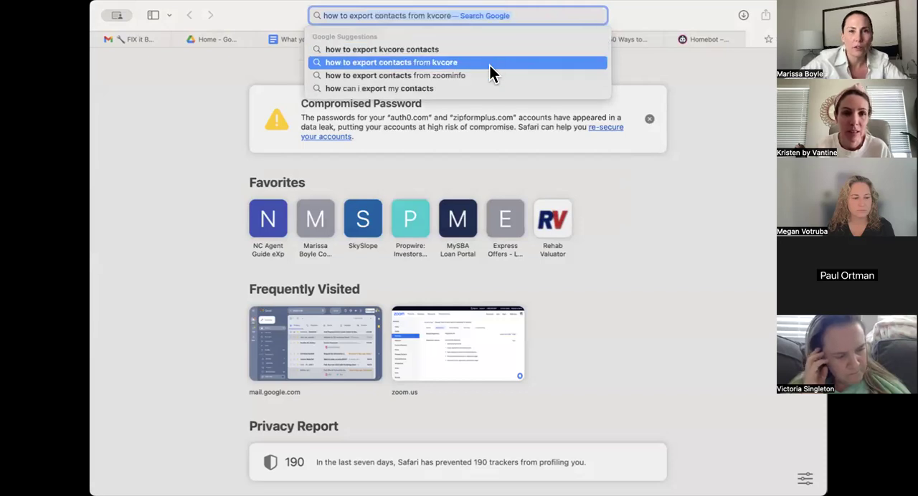
pyautogui.click(490, 63)
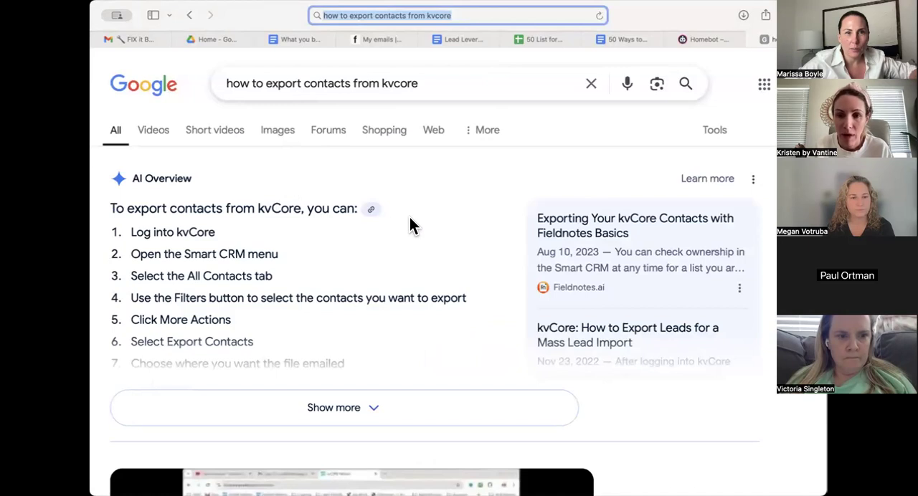
# Expand the AI Overview on exporting kvCore contacts, read through its steps and highlight "Smart CRM" in the second one.
pyautogui.scroll(-1, 409, 218)
pyautogui.click(344, 383)
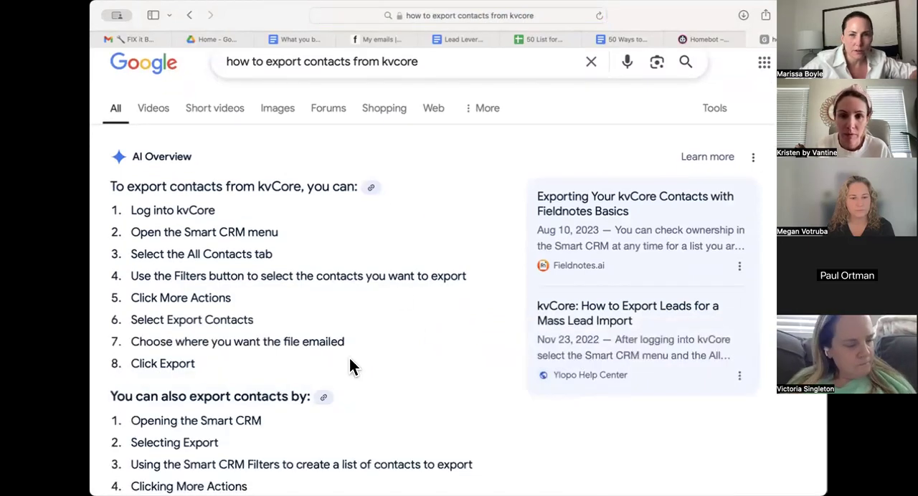
pyautogui.scroll(-2, 426, 263)
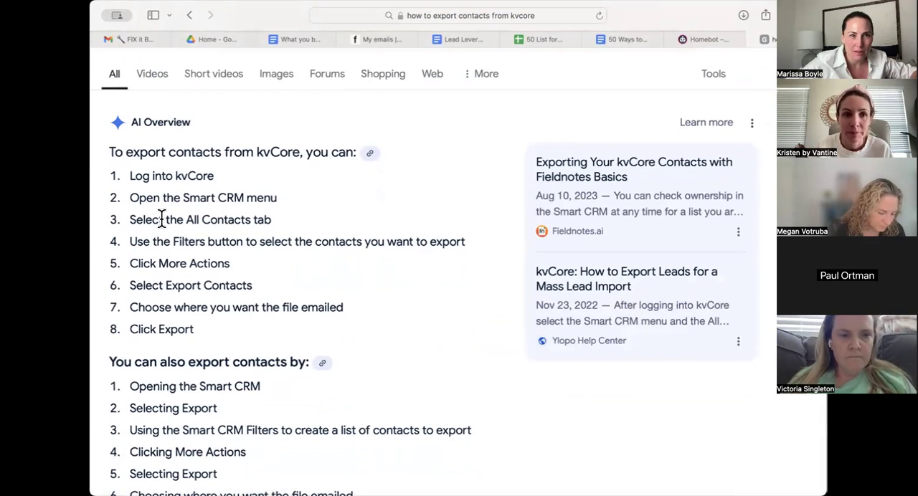
pyautogui.scroll(-2, 230, 196)
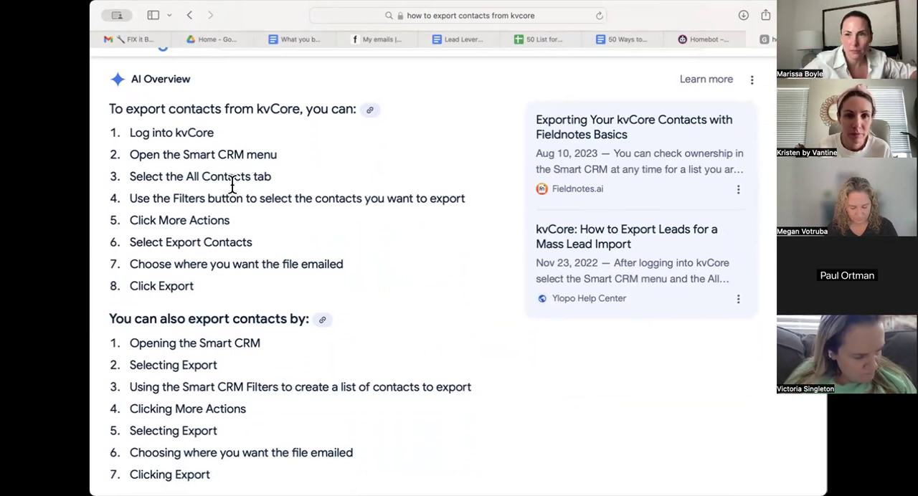
pyautogui.scroll(-1, 240, 163)
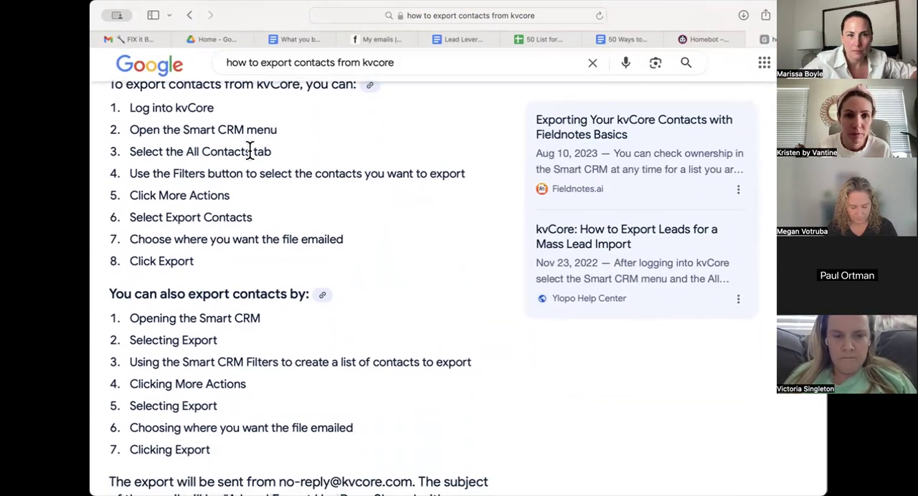
pyautogui.scroll(-1, 250, 151)
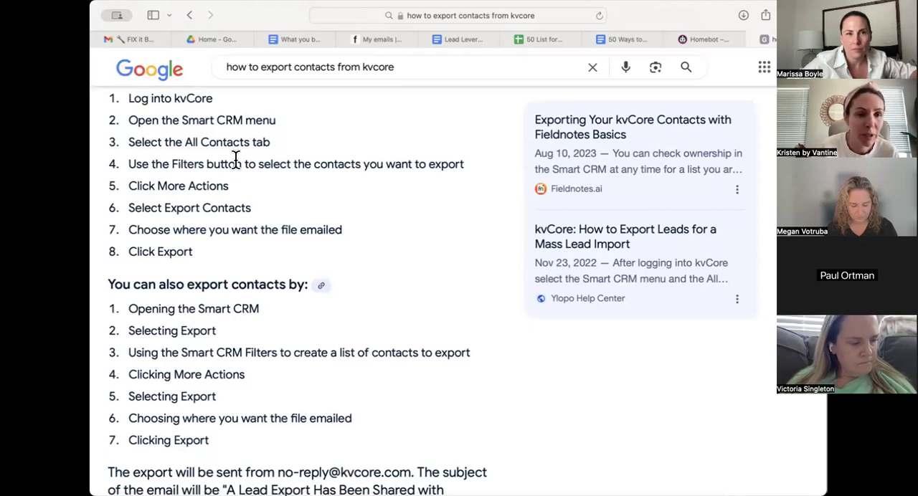
pyautogui.scroll(1, 236, 158)
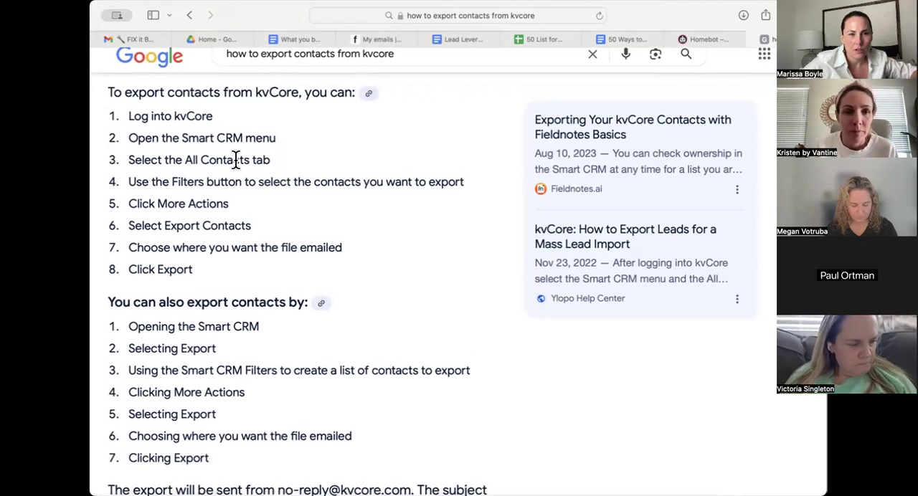
pyautogui.moveTo(249, 132); pyautogui.dragTo(177, 126)
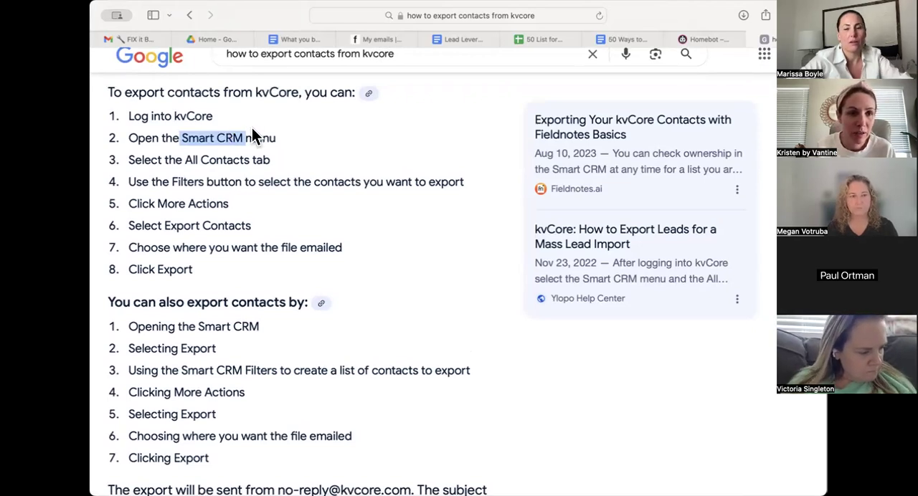
# Search Google in another new tab for "what is smart crm kvcore" and read the expanded AI Overview.
pyautogui.press('super+t')
pyautogui.write('what is smart ')
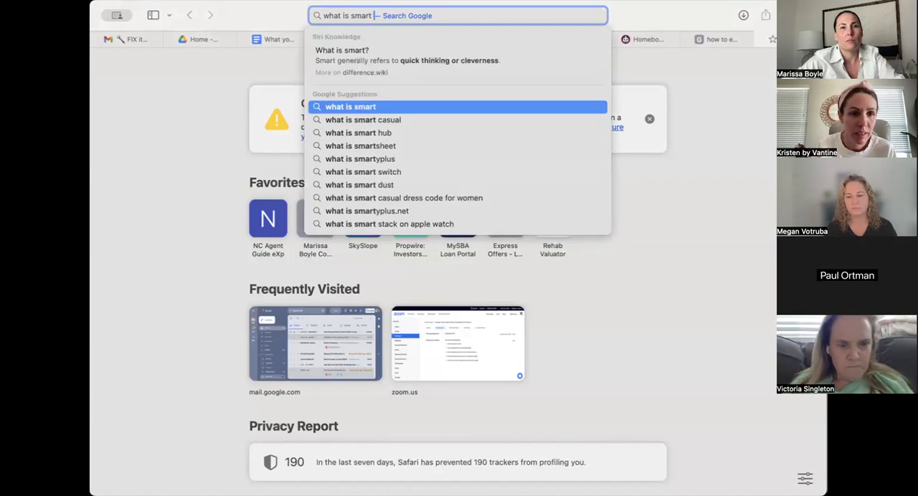
pyautogui.write('crm kvcore')
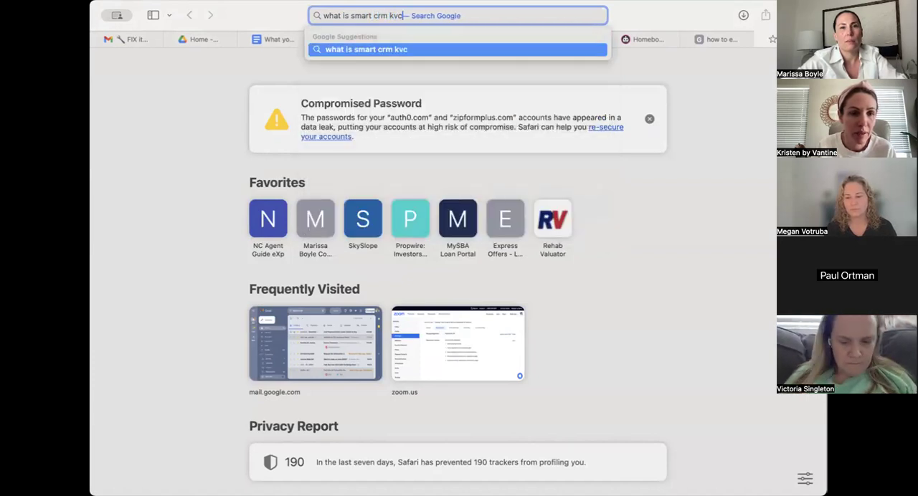
pyautogui.press('Return')
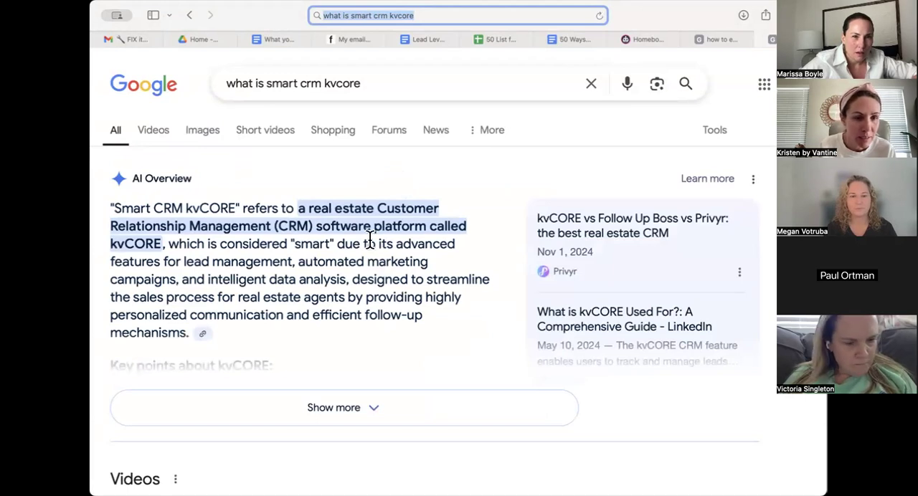
pyautogui.click(329, 406)
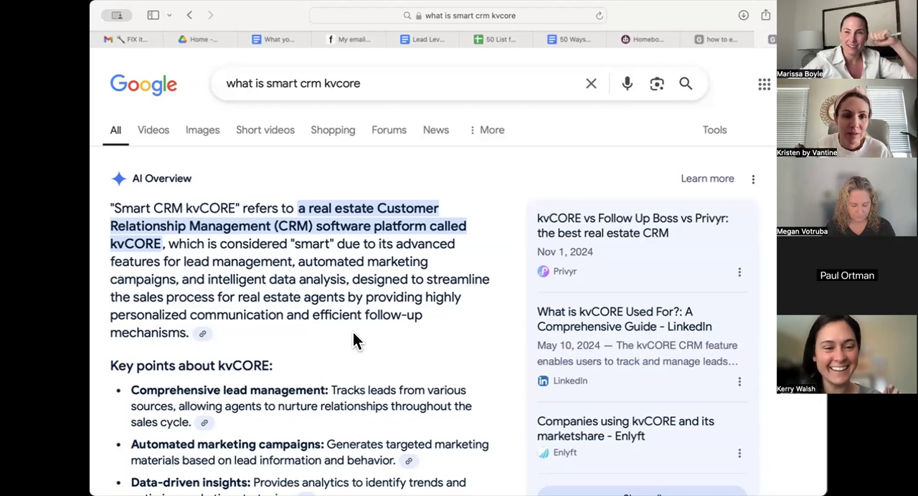
pyautogui.scroll(-4, 362, 355)
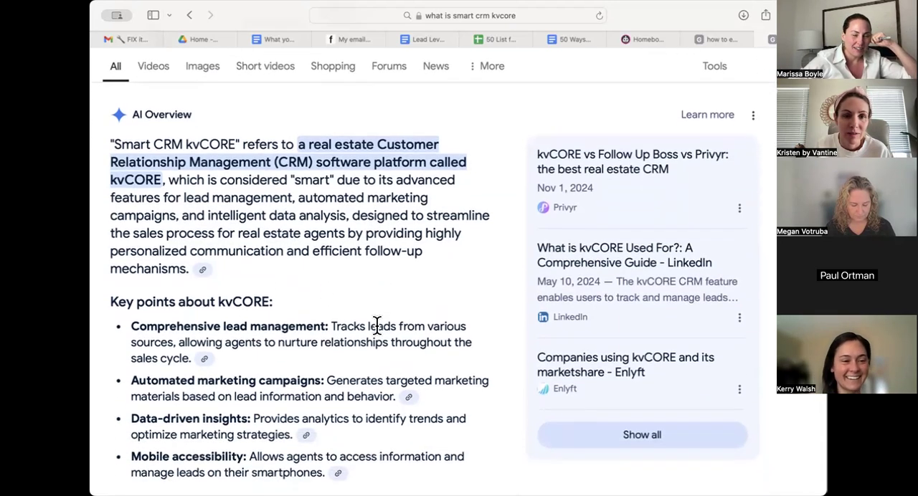
pyautogui.scroll(4, 378, 326)
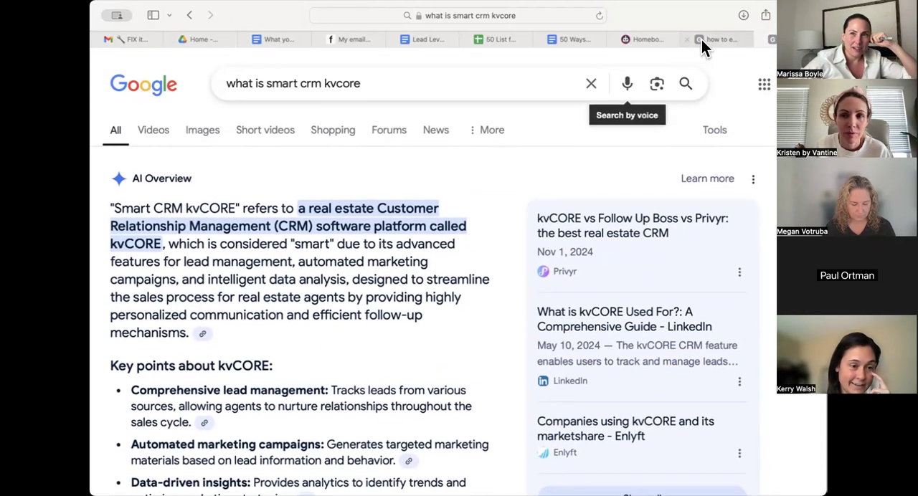
# Go back to the kvCore export instructions to reread them, and return to the Flodesk email list.
pyautogui.click(708, 39)
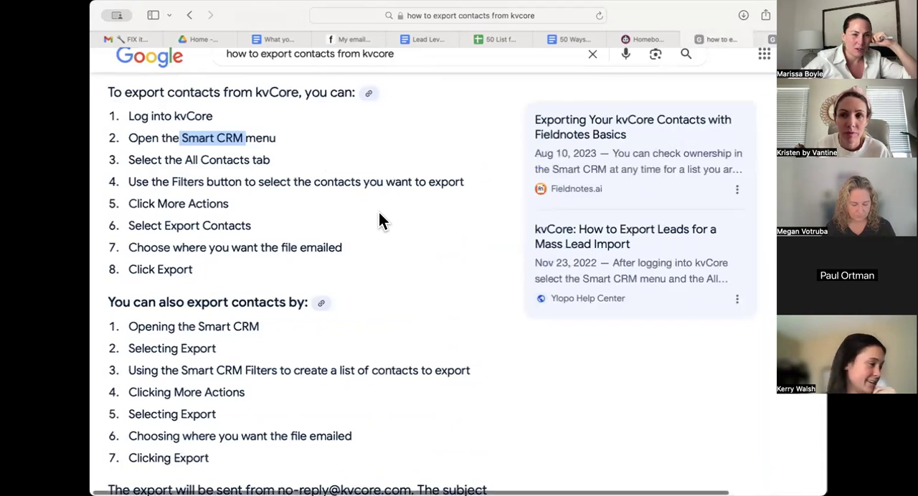
pyautogui.scroll(1, 380, 214)
pyautogui.hscroll(1, 379, 212)
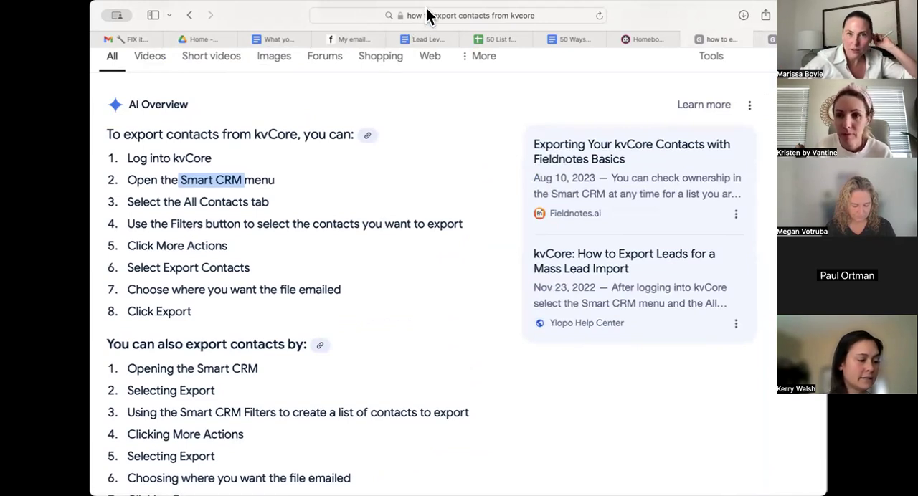
pyautogui.click(339, 39)
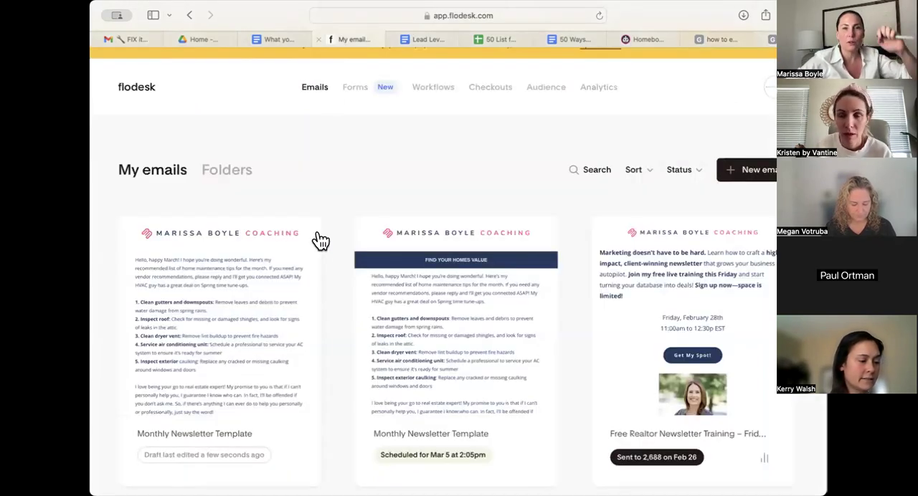